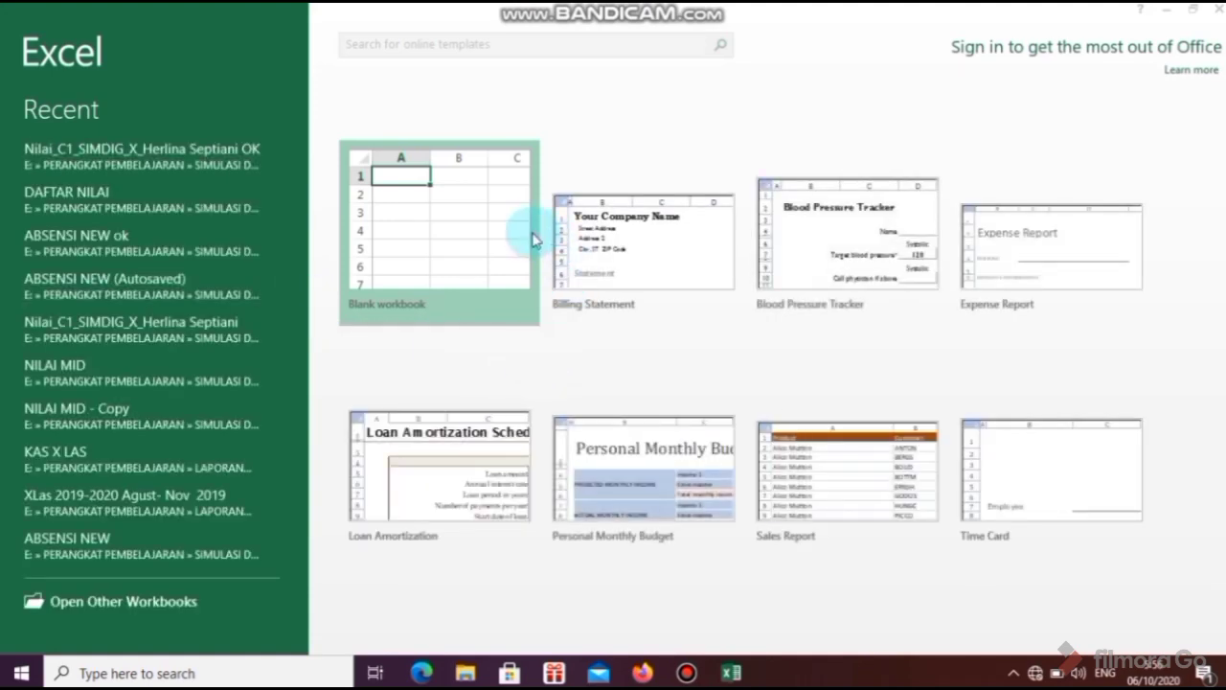
# - Create a blank workbook and view the command list for customizing the Quick Access Toolbar, leaving its settings as they are
pyautogui.click(449, 251)
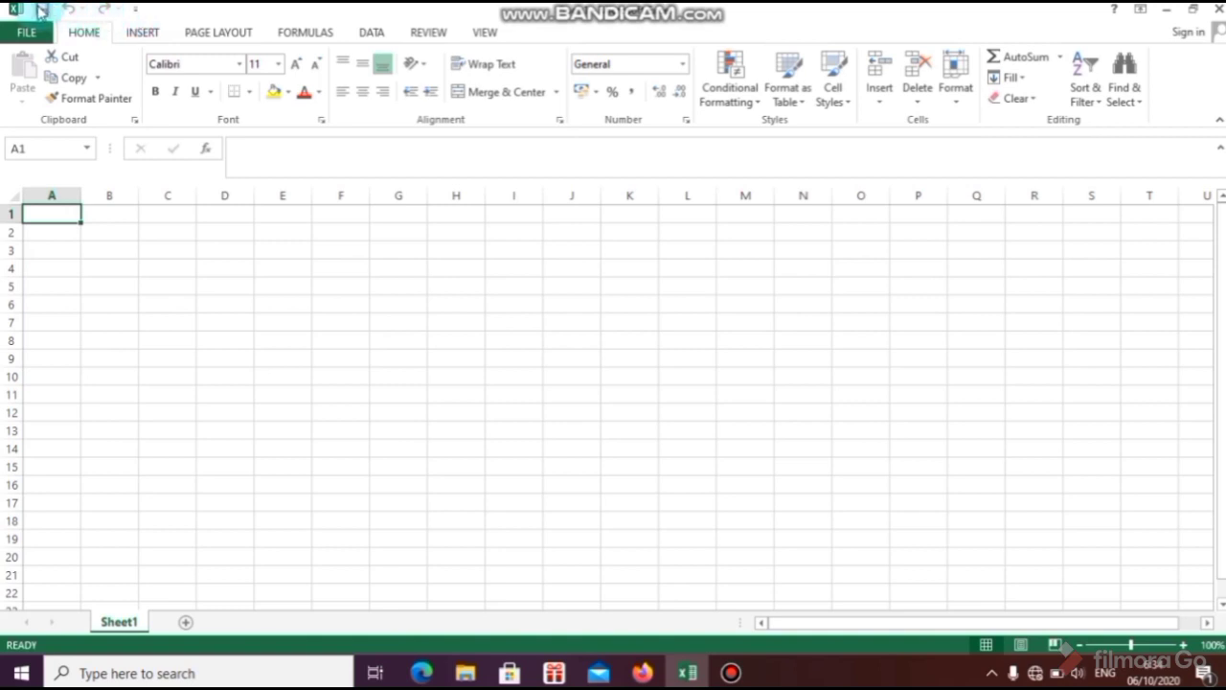
pyautogui.click(137, 10)
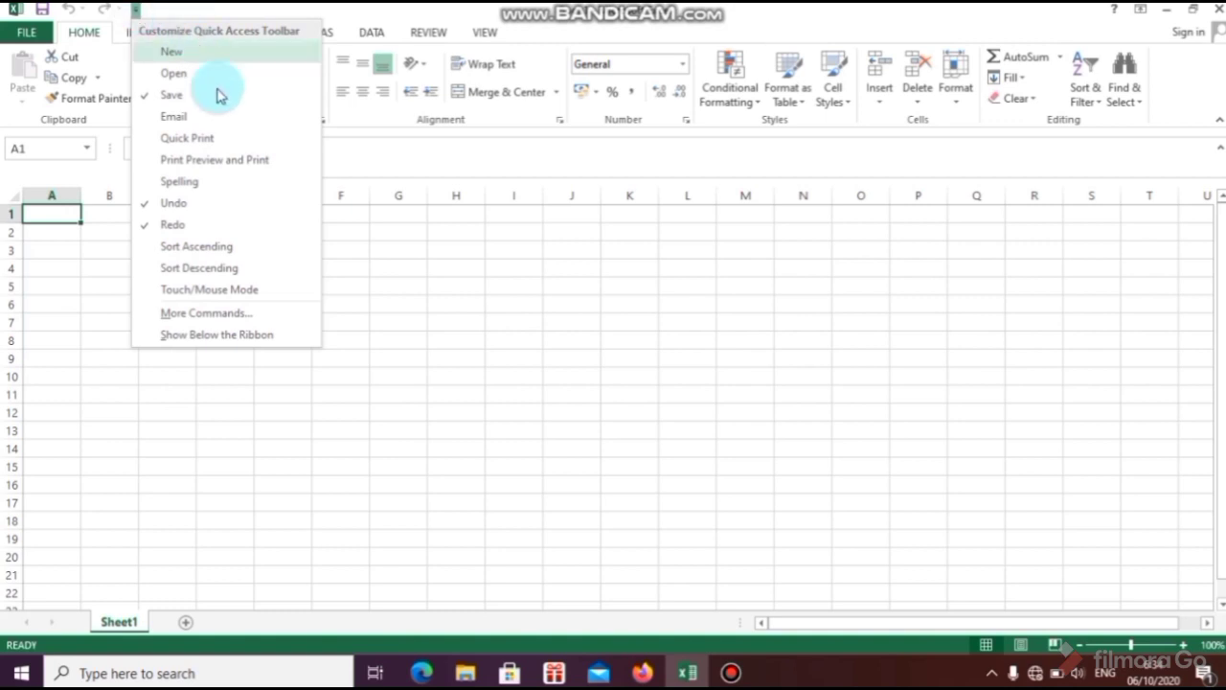
pyautogui.click(208, 319)
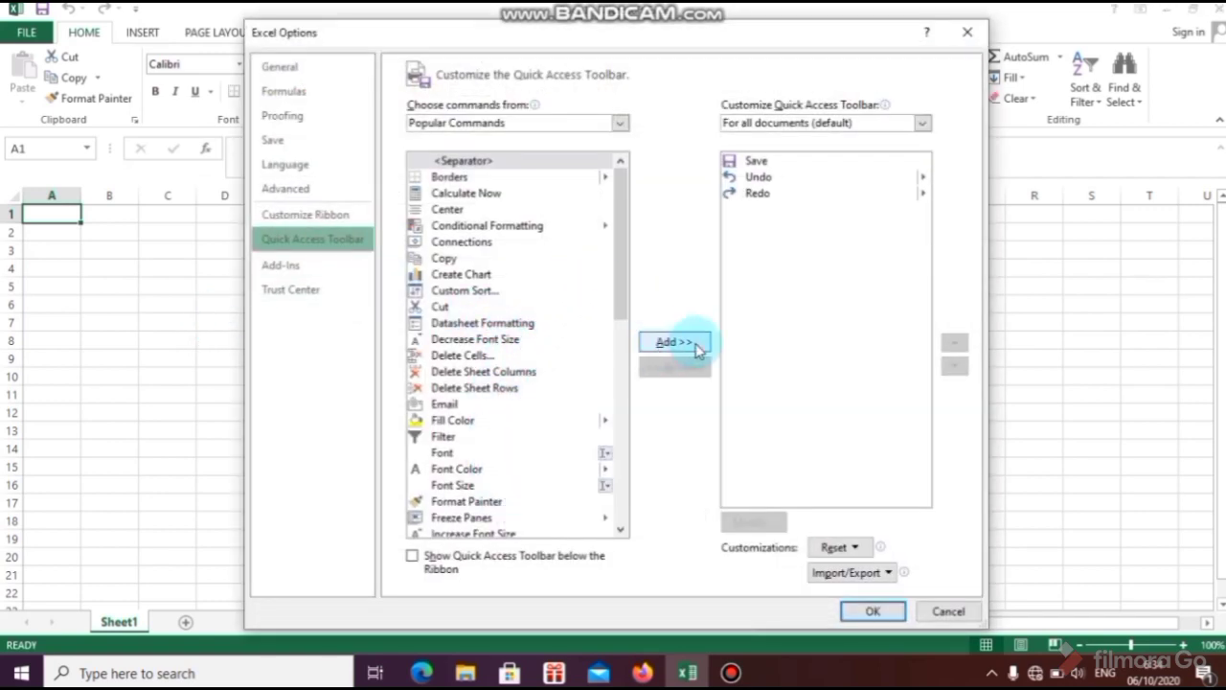
pyautogui.click(875, 607)
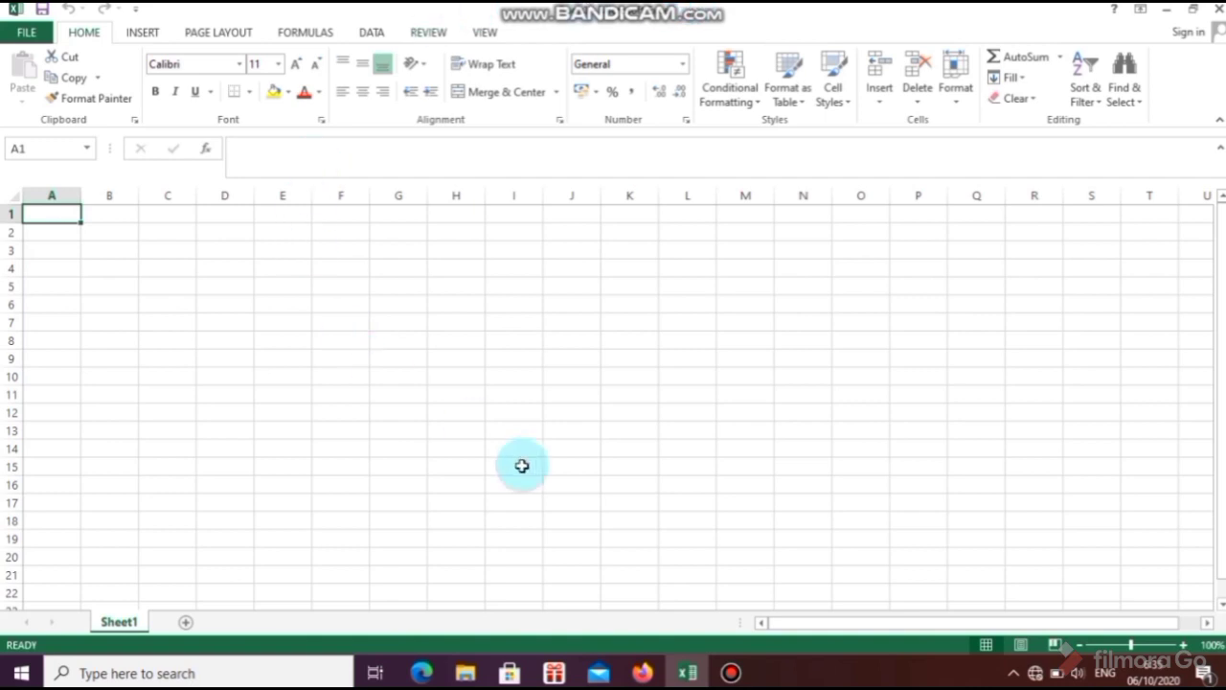
# - Add a second worksheet to the workbook and switch between it and Sheet1, ending on Sheet1
pyautogui.click(707, 538)
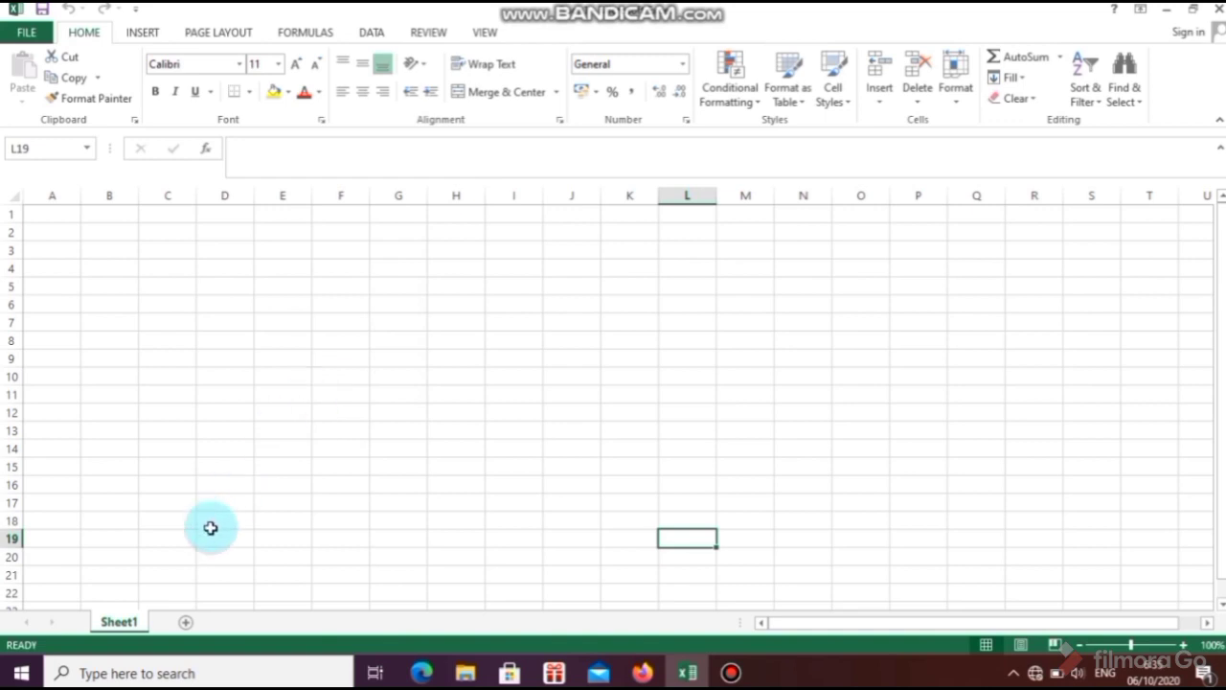
pyautogui.click(185, 622)
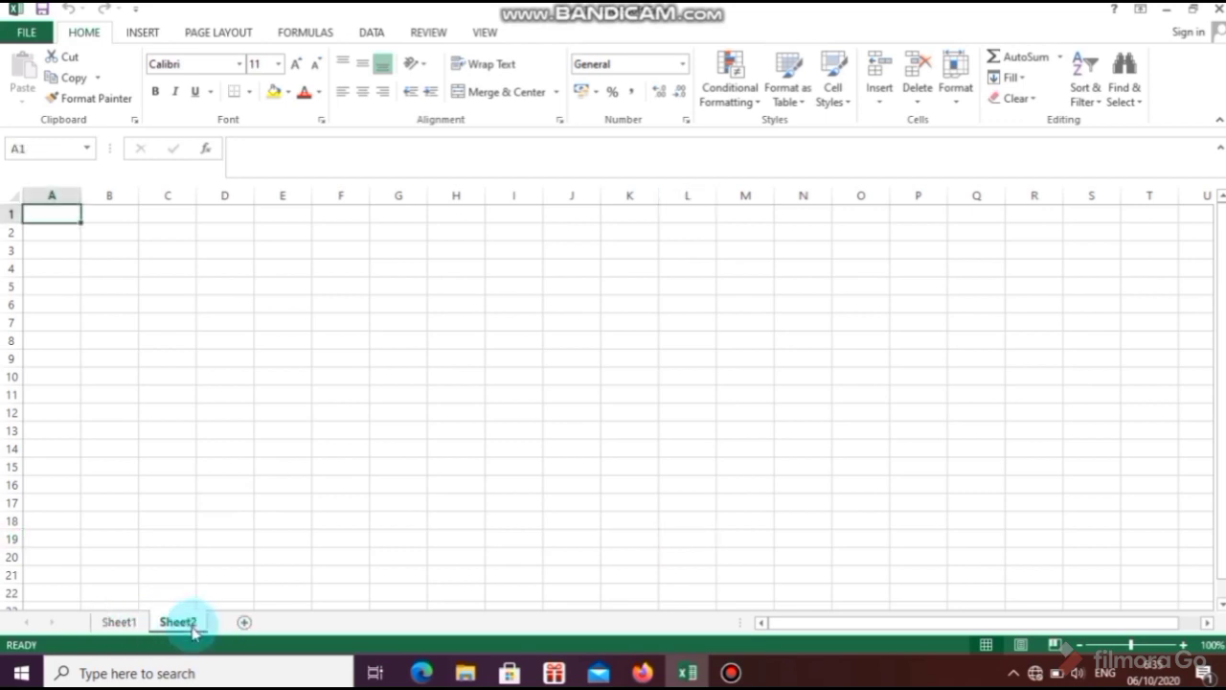
pyautogui.click(123, 624)
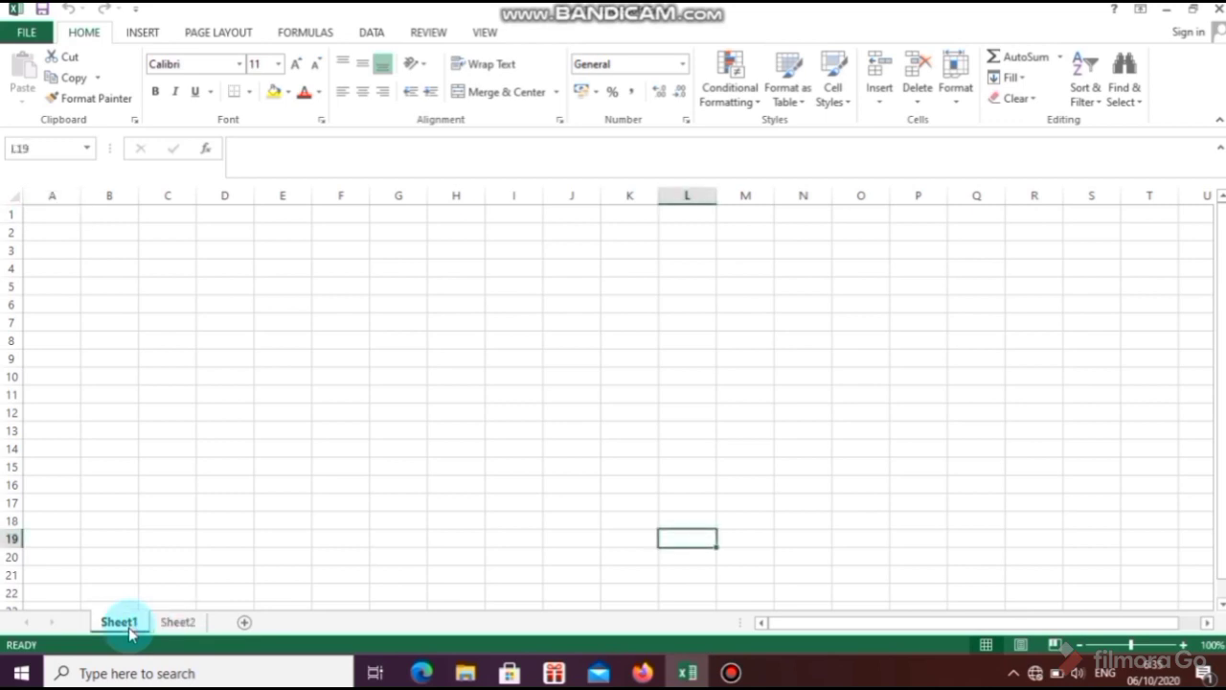
pyautogui.click(185, 631)
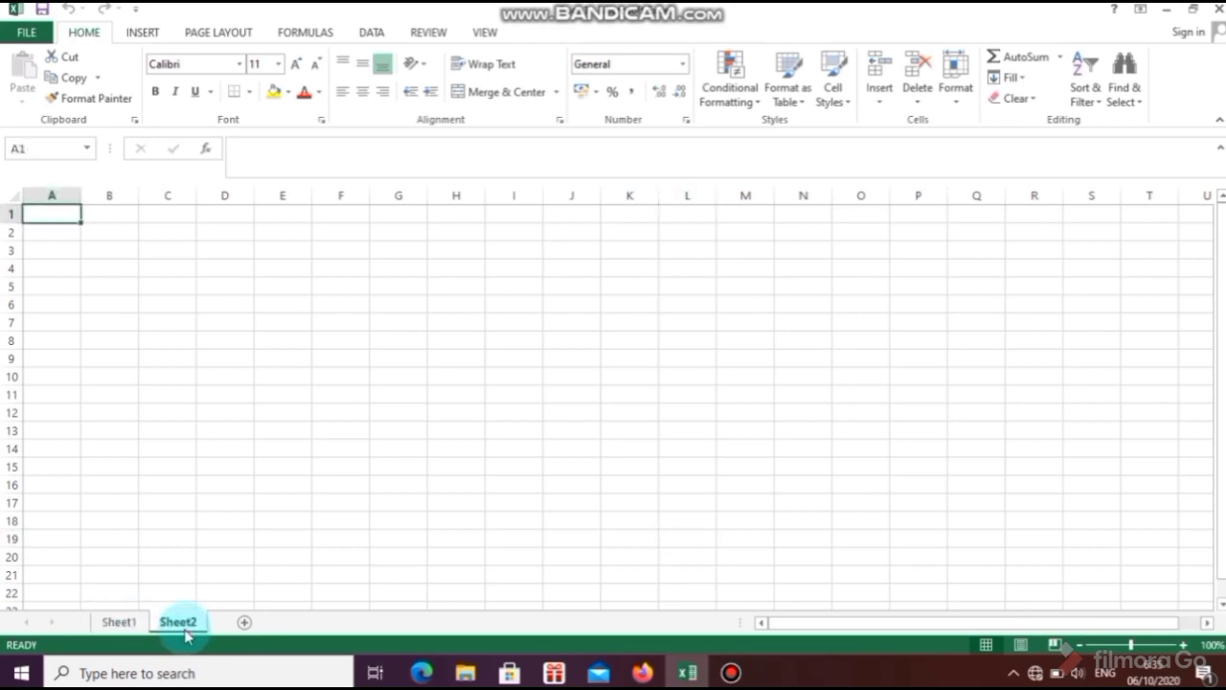
pyautogui.click(122, 624)
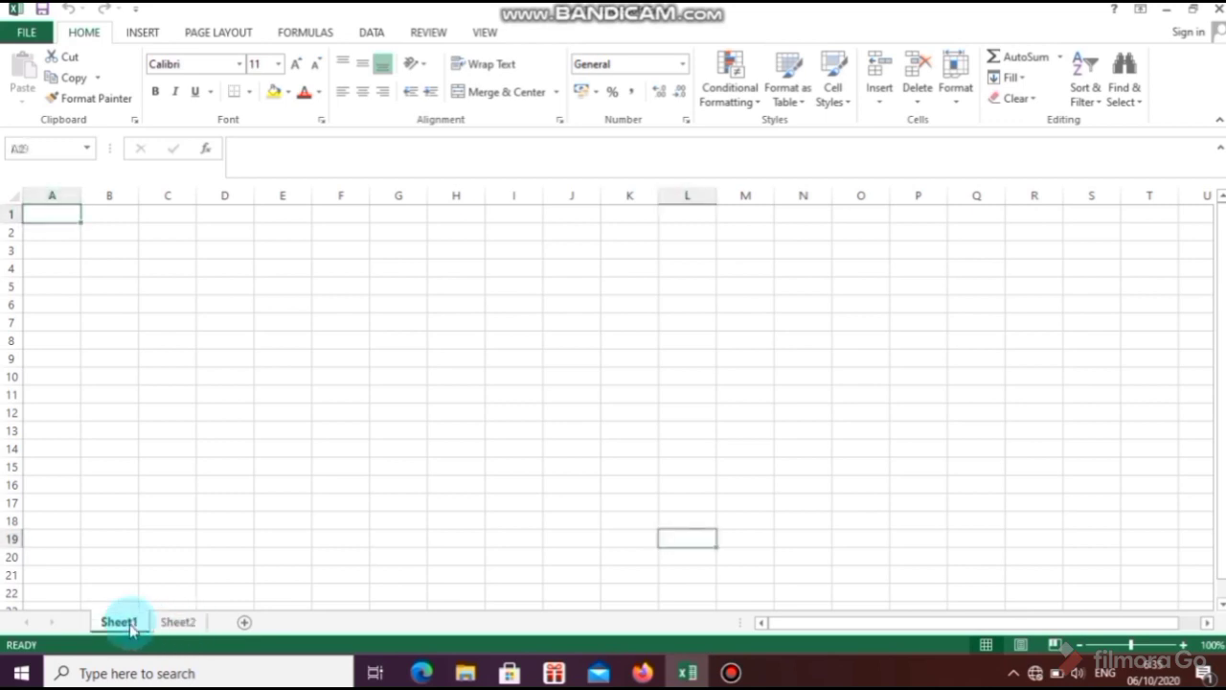
# - Rename Sheet1 to "pengenalan"
pyautogui.rightClick(129, 624)
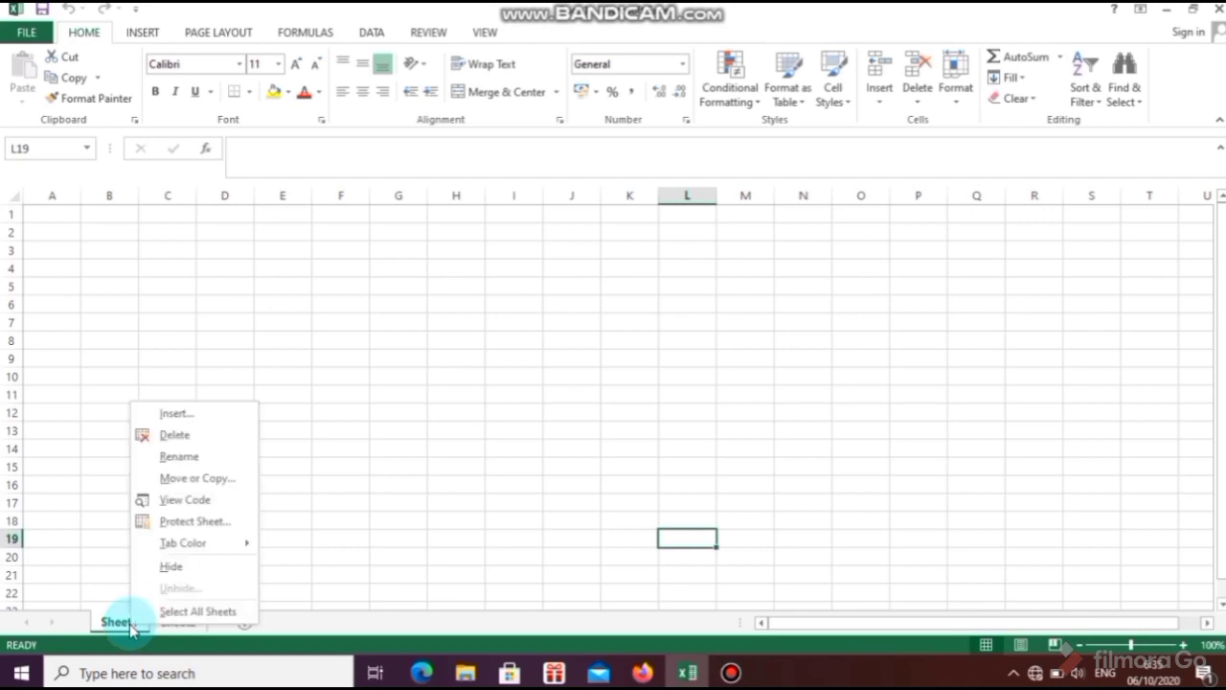
pyautogui.click(168, 457)
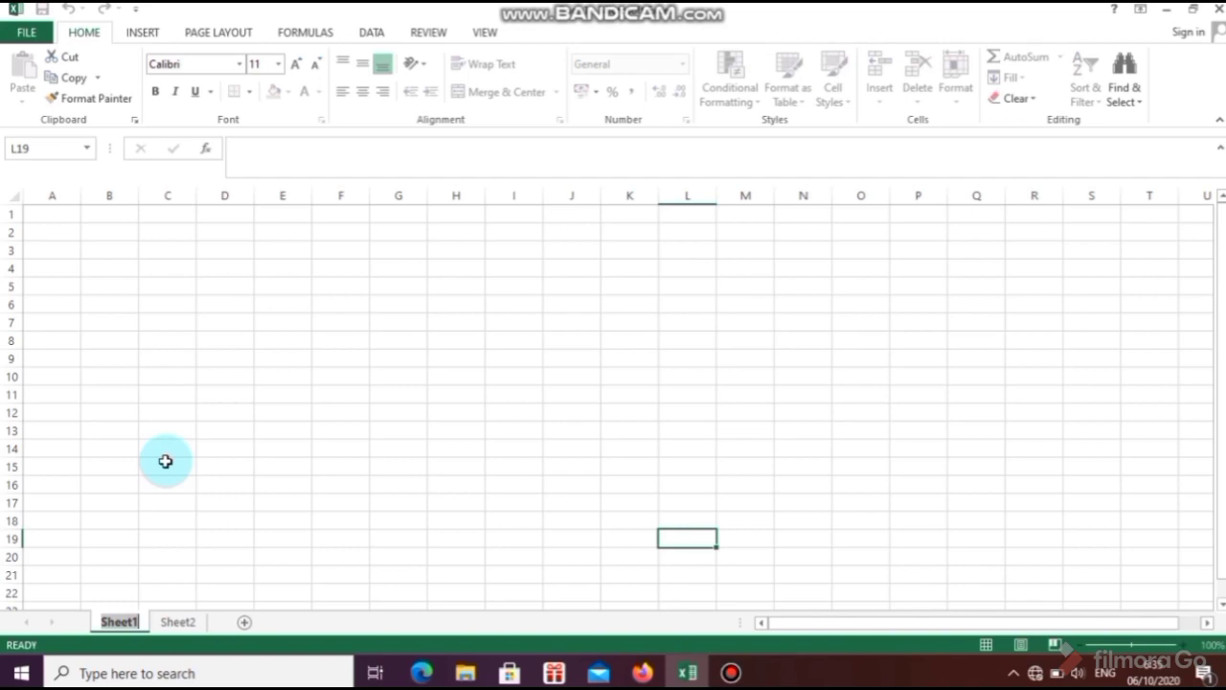
pyautogui.write('pe')
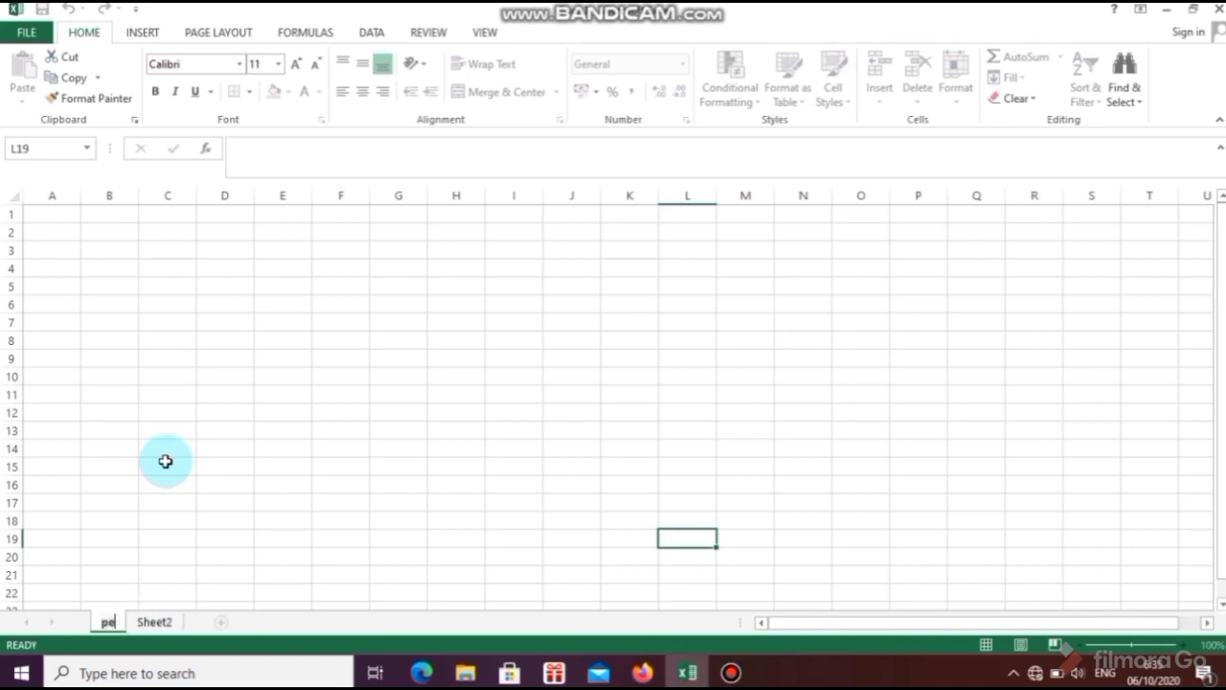
pyautogui.write('ngenalan')
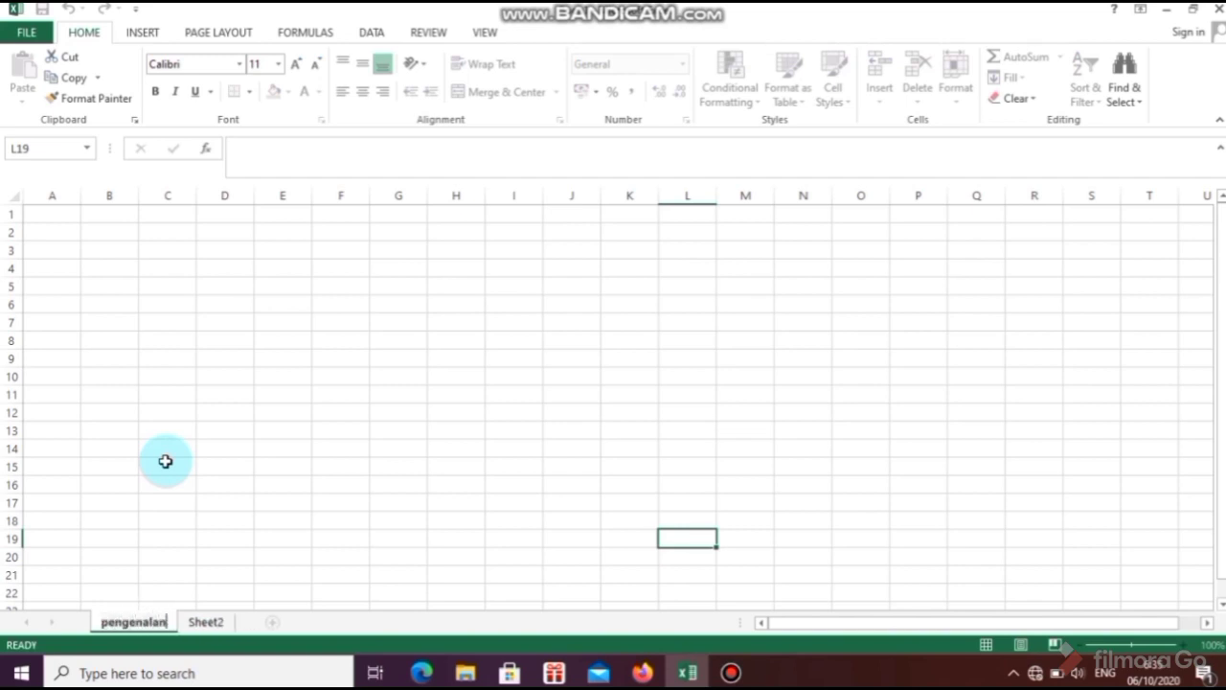
pyautogui.click(187, 518)
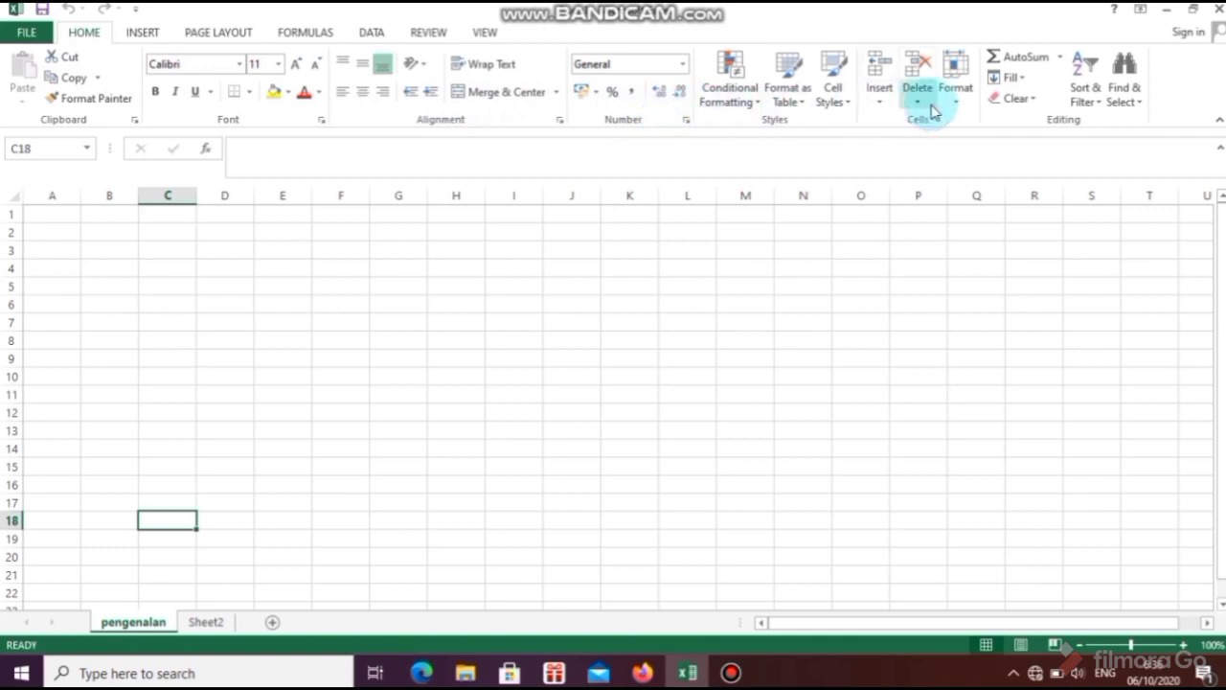
# - Examine the Insert and Page Layout commands and how the cell address changes for cells such as A1, B3, D6 and L4
pyautogui.click(142, 32)
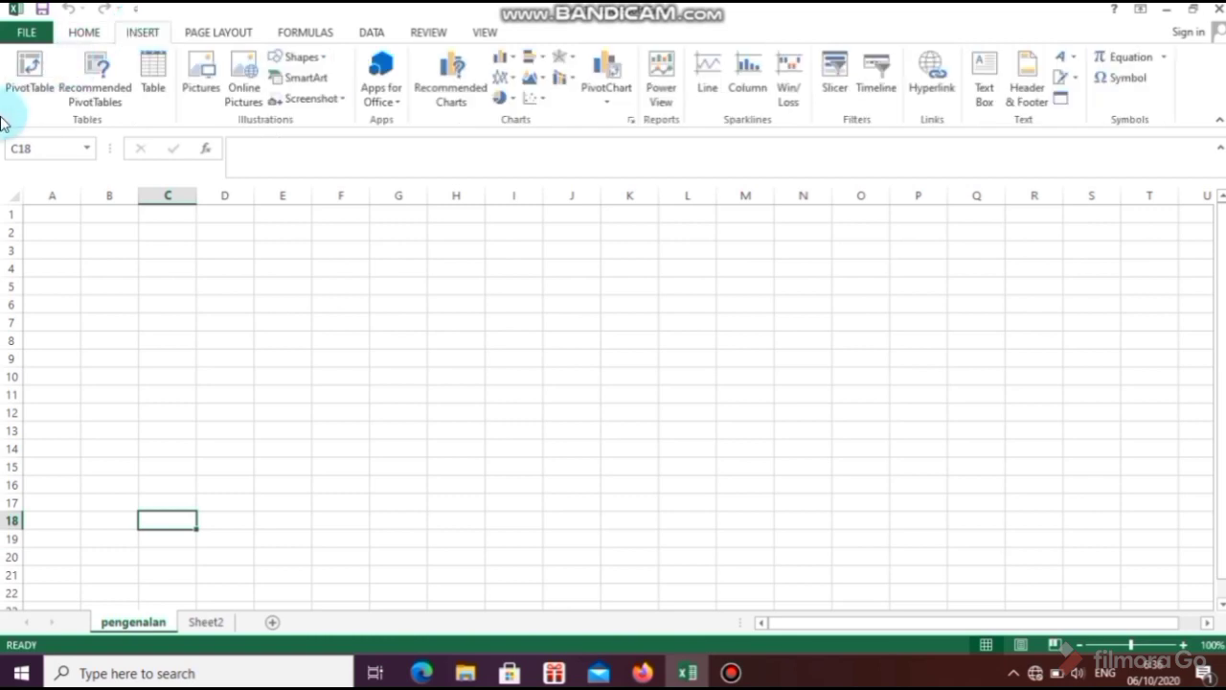
pyautogui.click(198, 39)
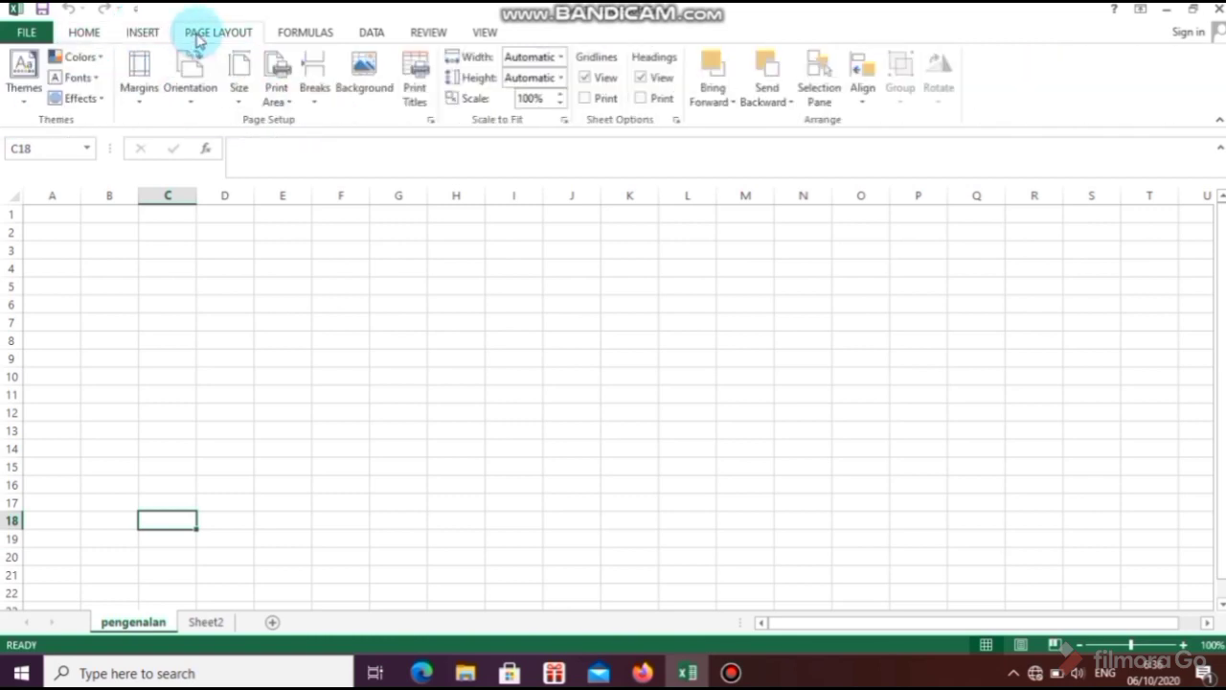
pyautogui.click(115, 293)
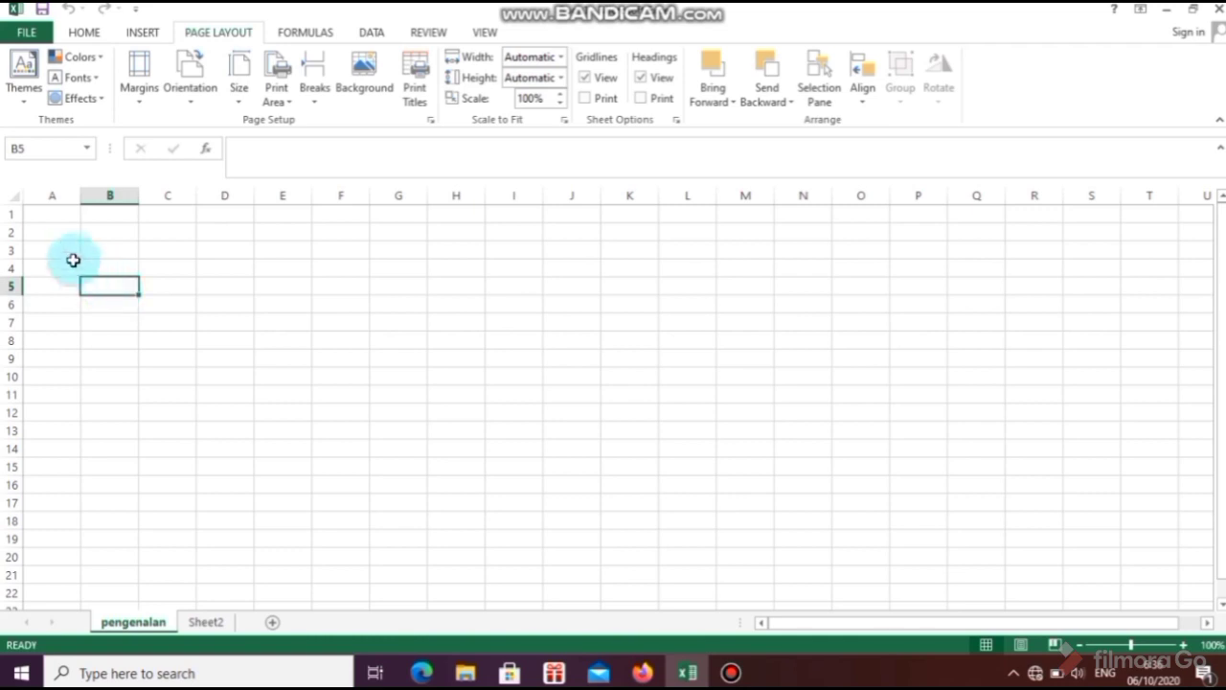
pyautogui.click(52, 215)
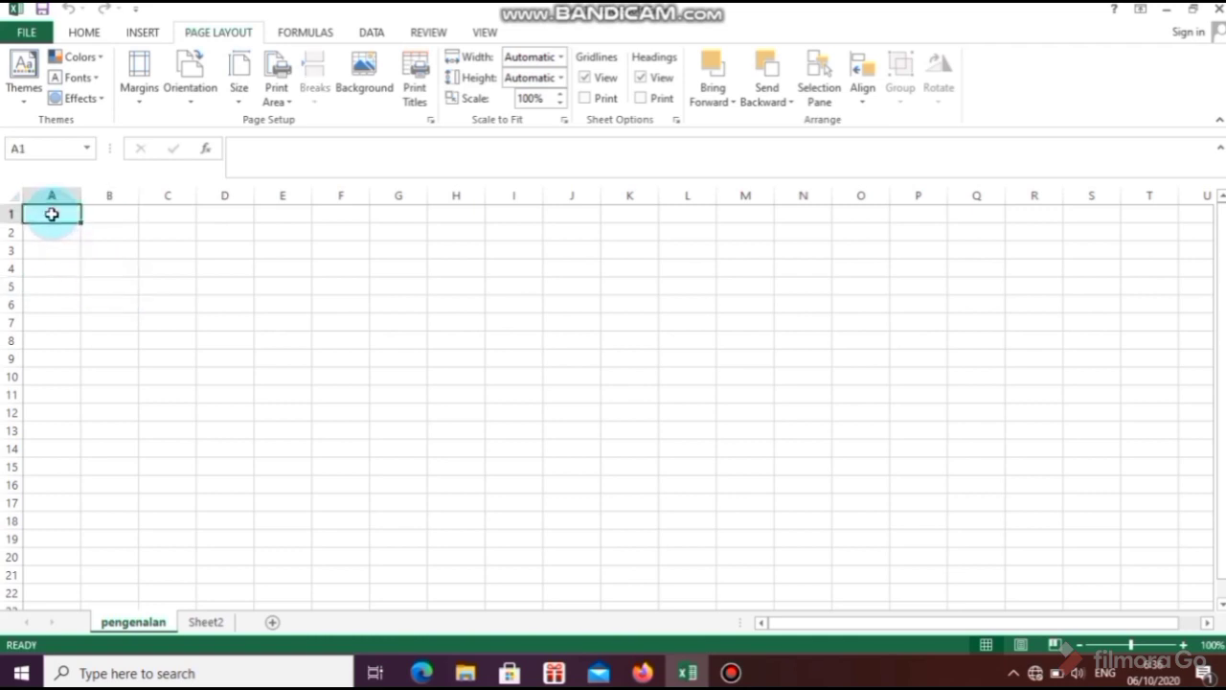
pyautogui.click(113, 246)
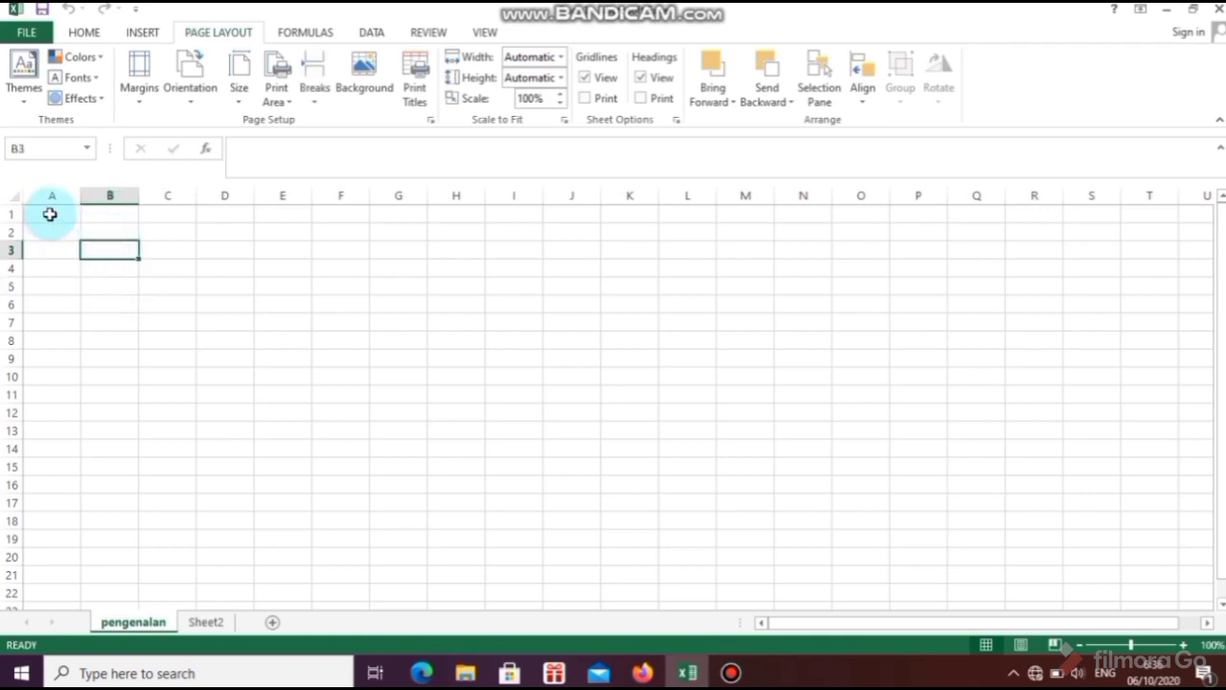
pyautogui.click(45, 213)
pyautogui.click(96, 215)
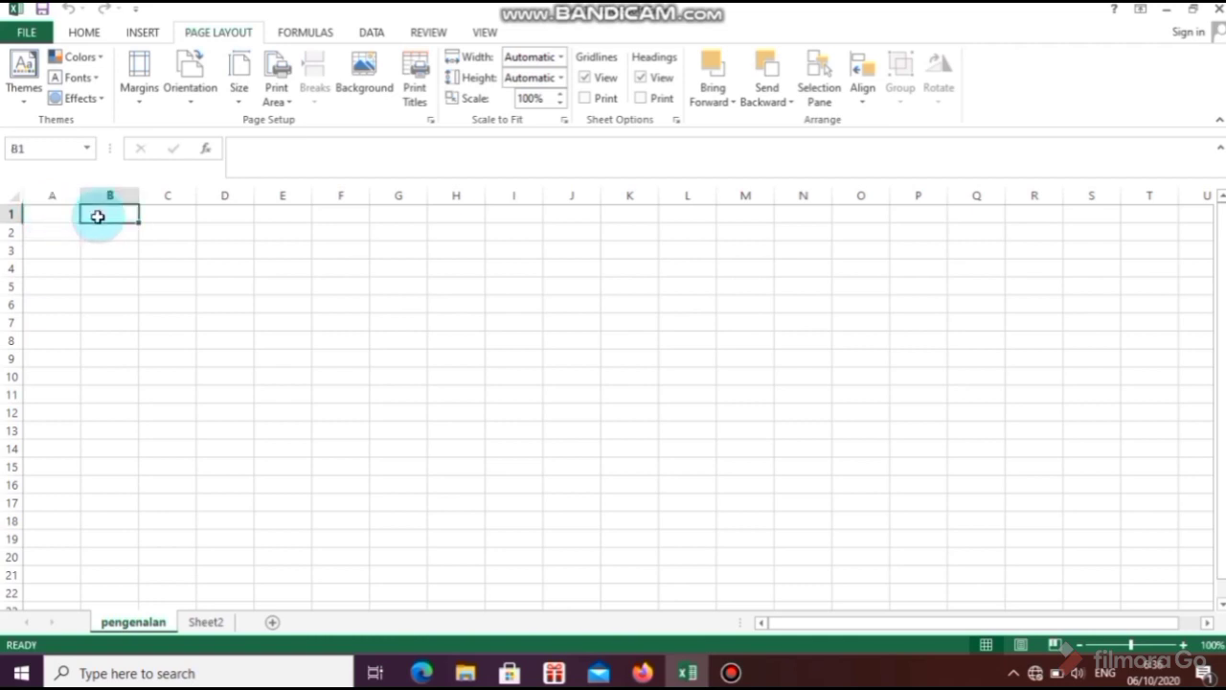
pyautogui.click(53, 238)
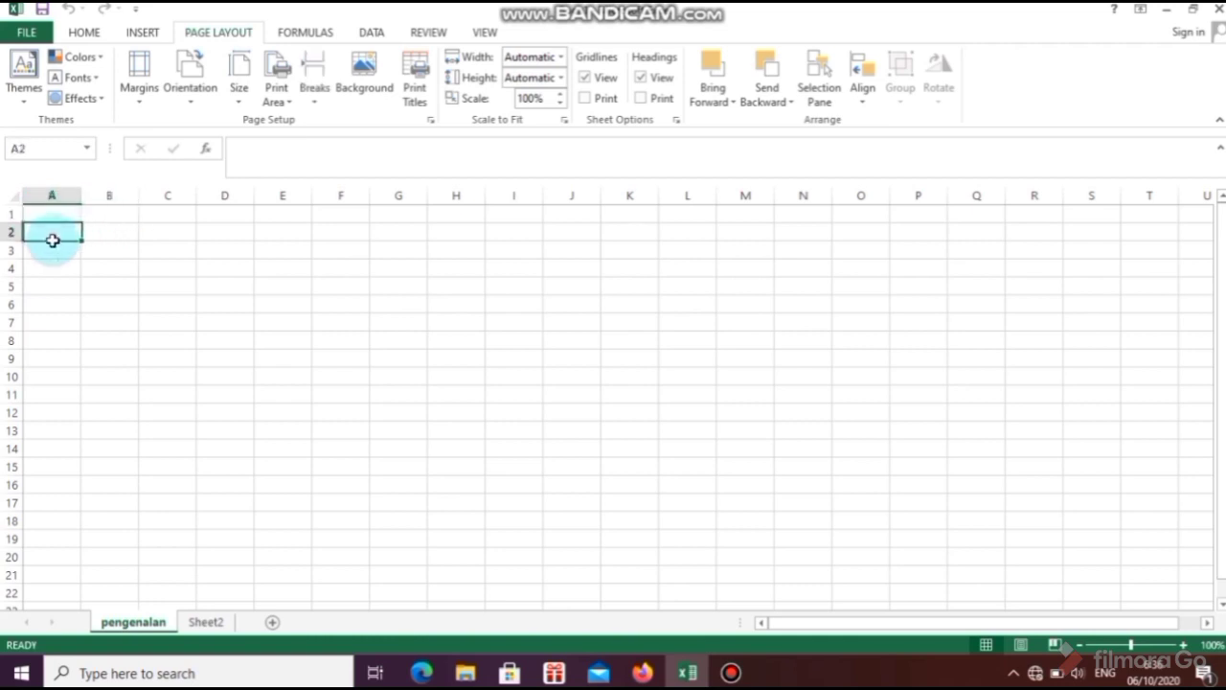
pyautogui.click(58, 209)
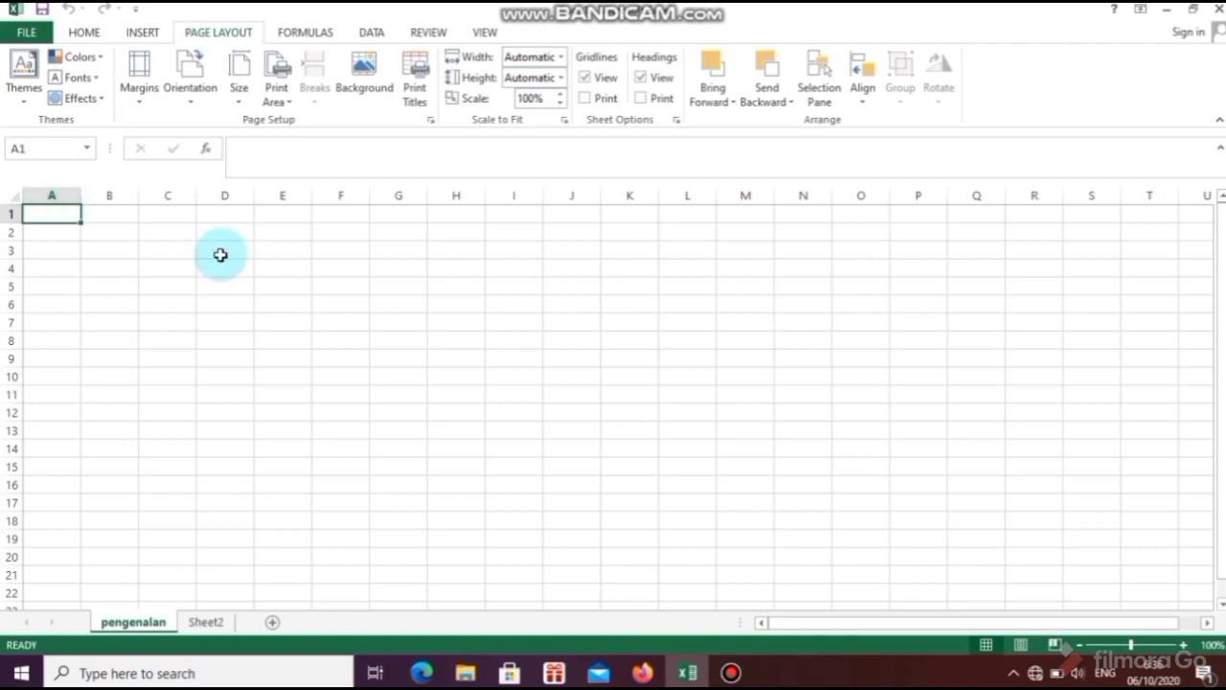
pyautogui.click(259, 300)
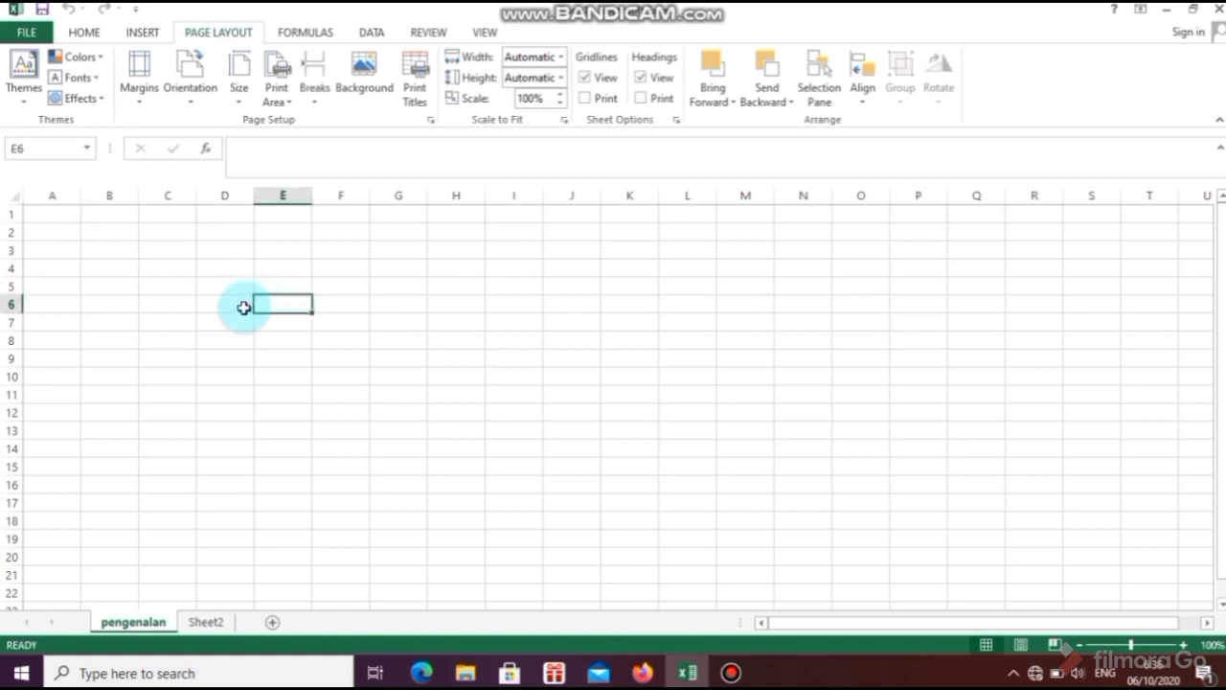
pyautogui.click(240, 306)
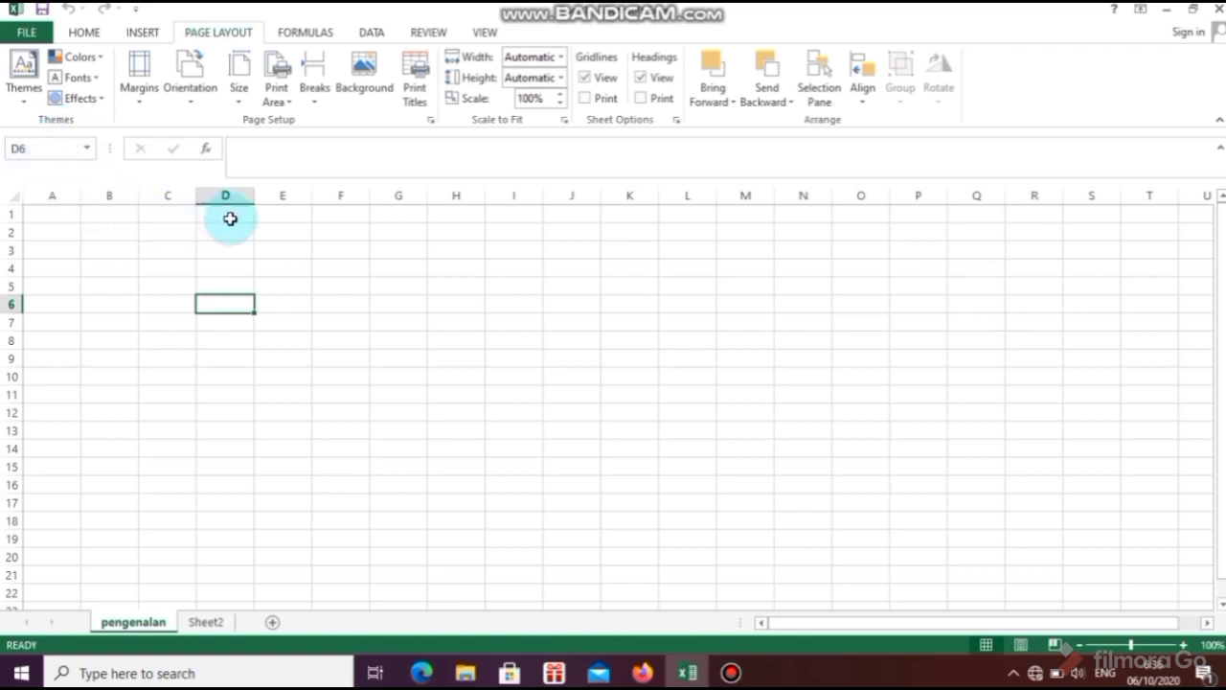
pyautogui.click(236, 286)
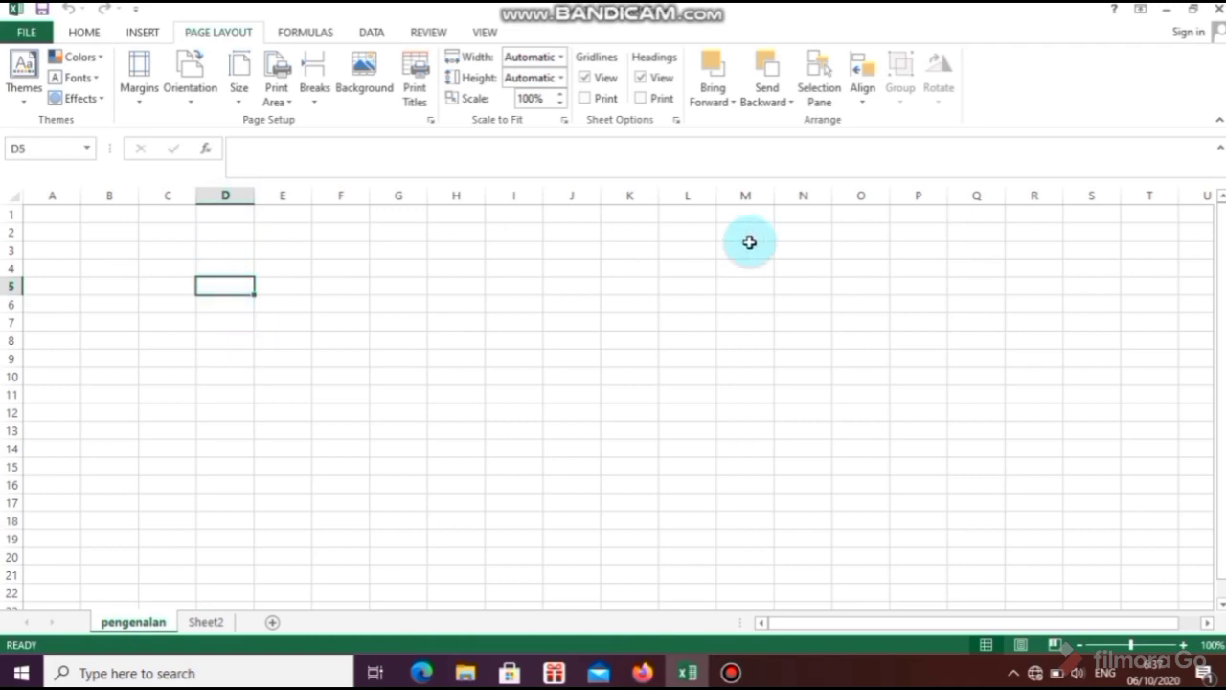
pyautogui.click(703, 269)
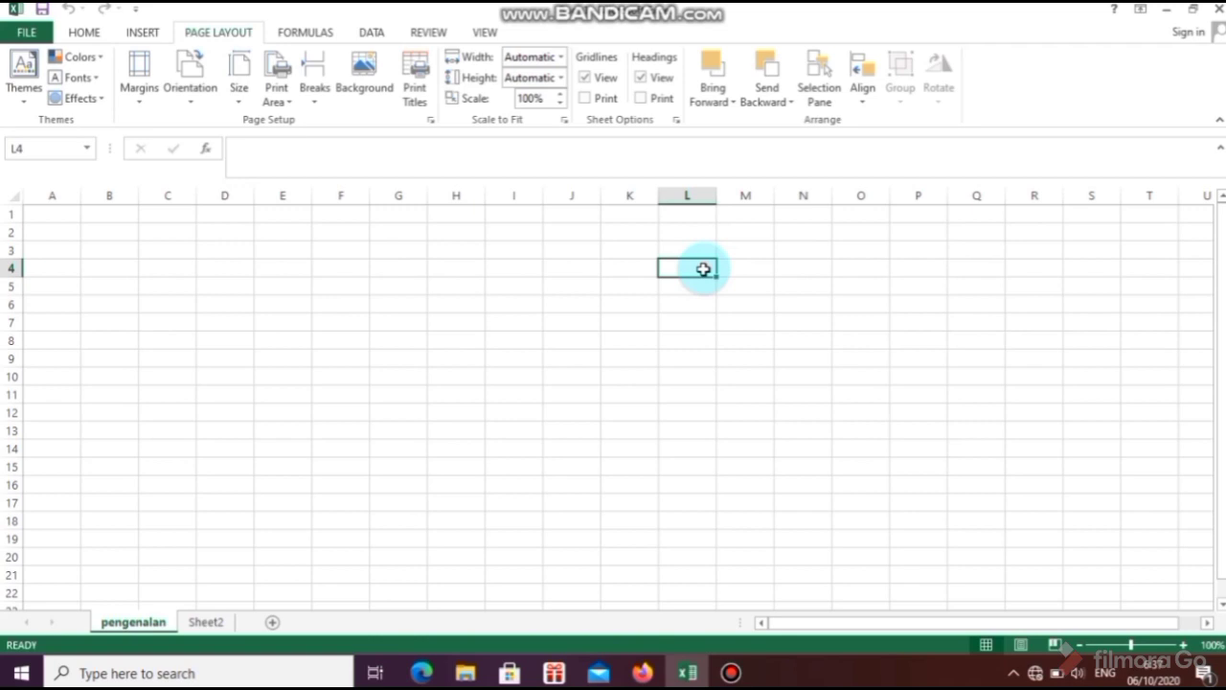
pyautogui.click(259, 152)
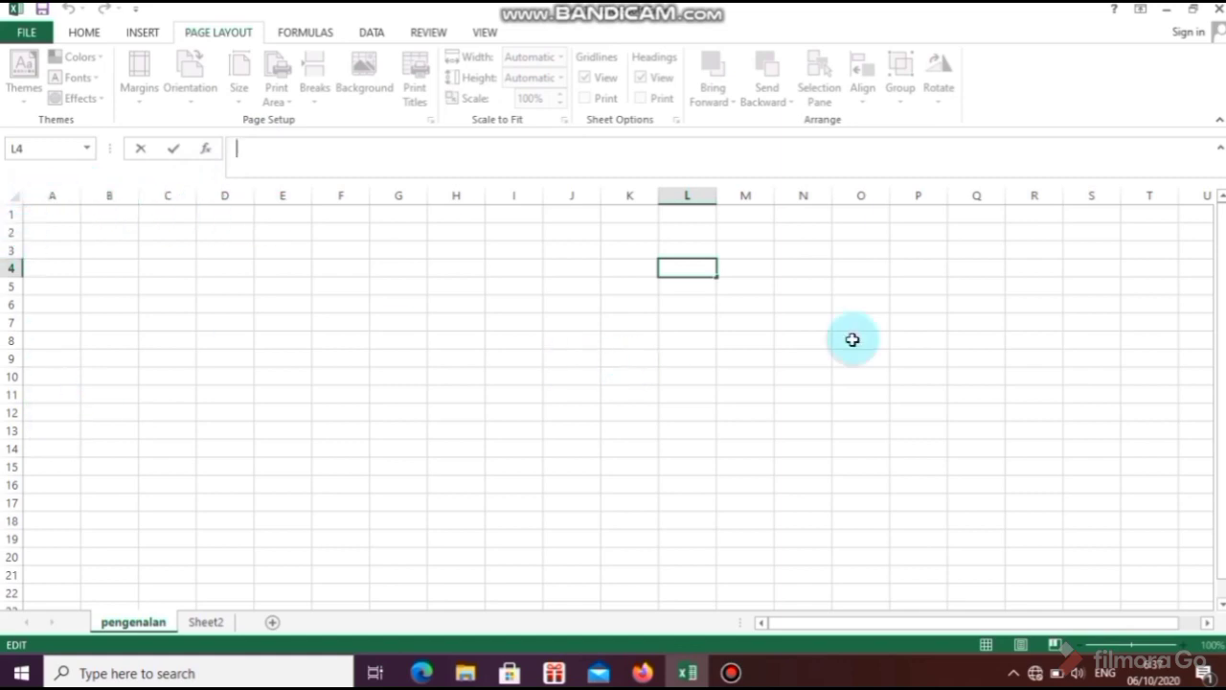
pyautogui.moveTo(1221, 328); pyautogui.dragTo(1209, 384)
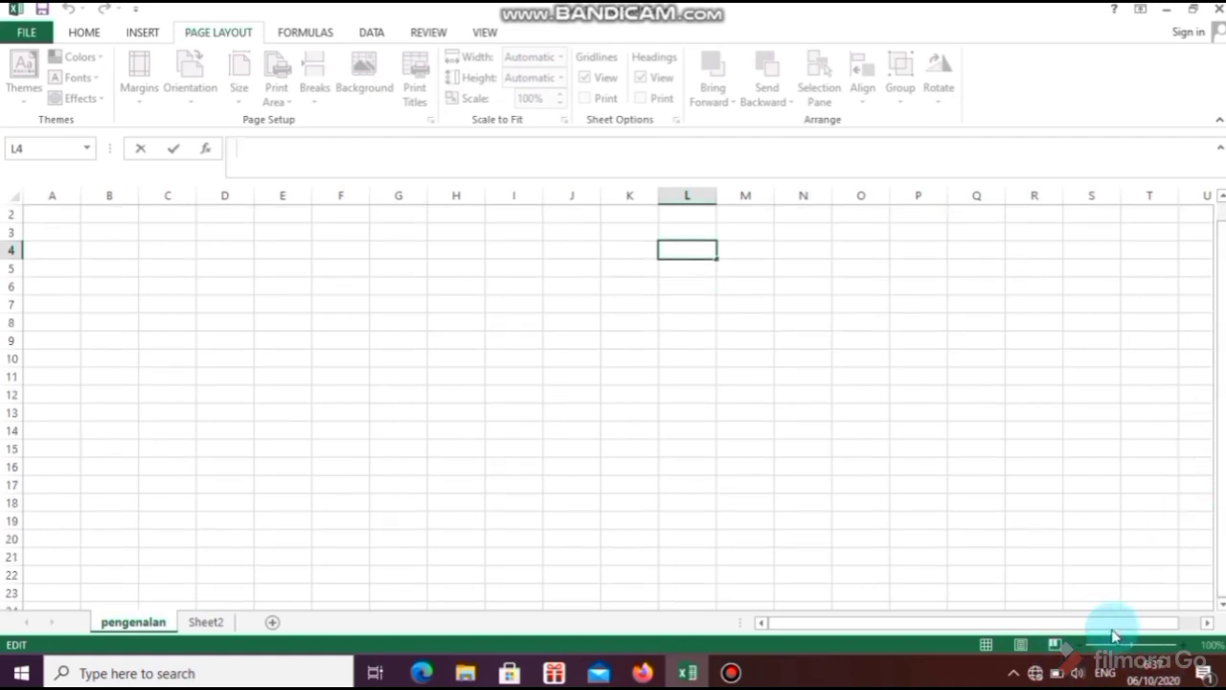
pyautogui.moveTo(1111, 628); pyautogui.dragTo(1063, 618)
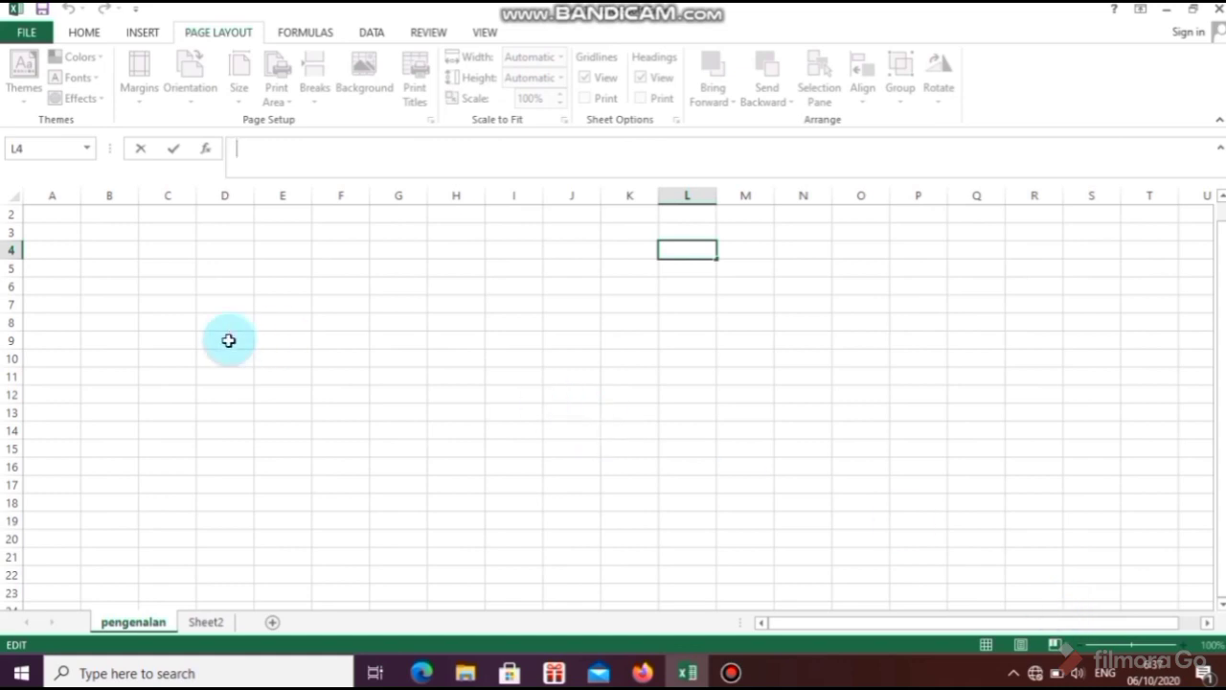
# - Enter the text "FUNGSI LOGKA" in cell A2 of the pengenalan sheet
pyautogui.click(53, 214)
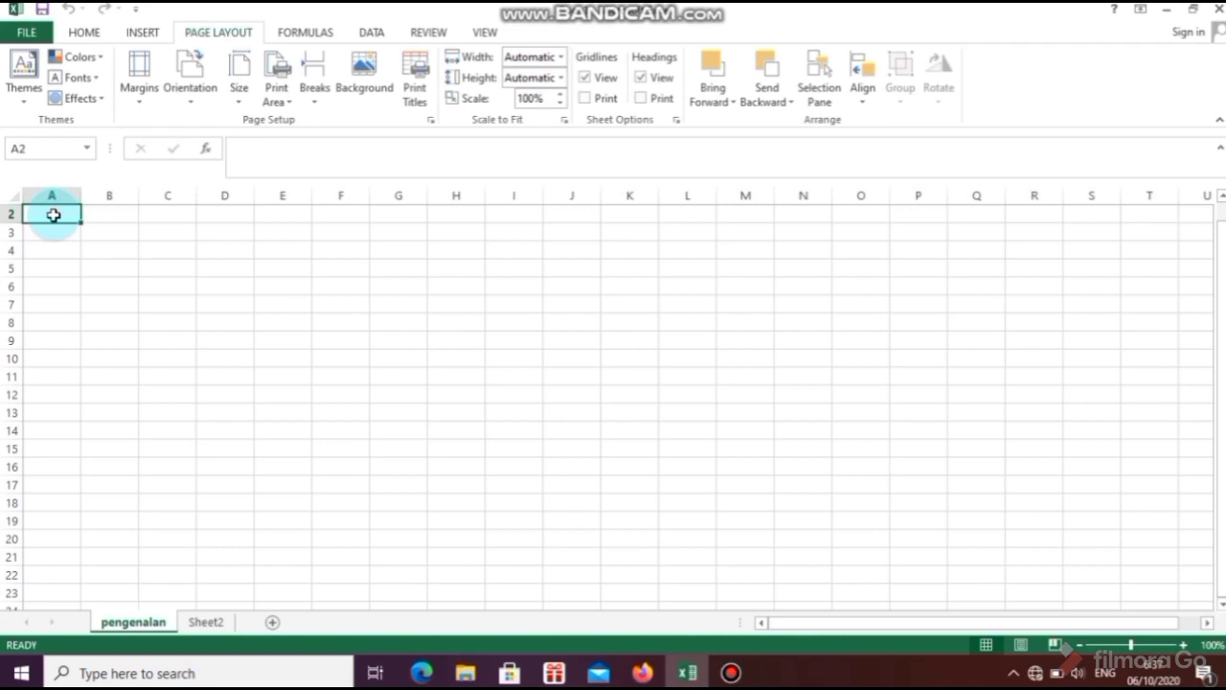
pyautogui.doubleClick(53, 215)
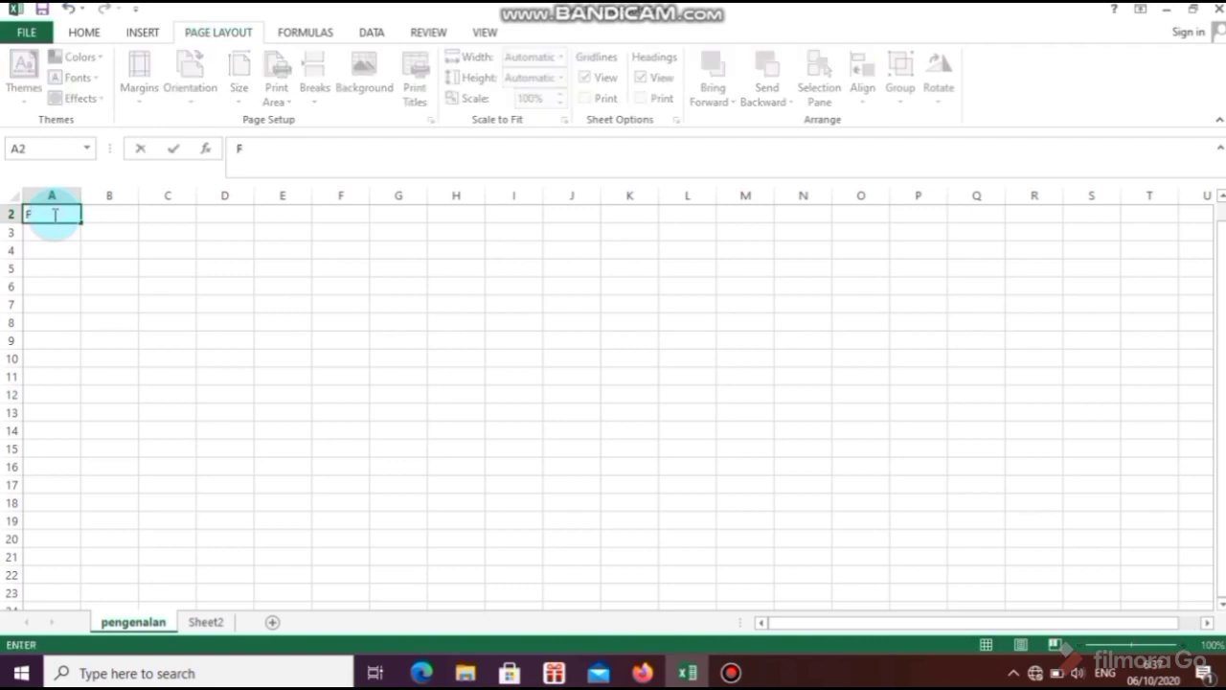
pyautogui.write('FUNGSI LOGKA')
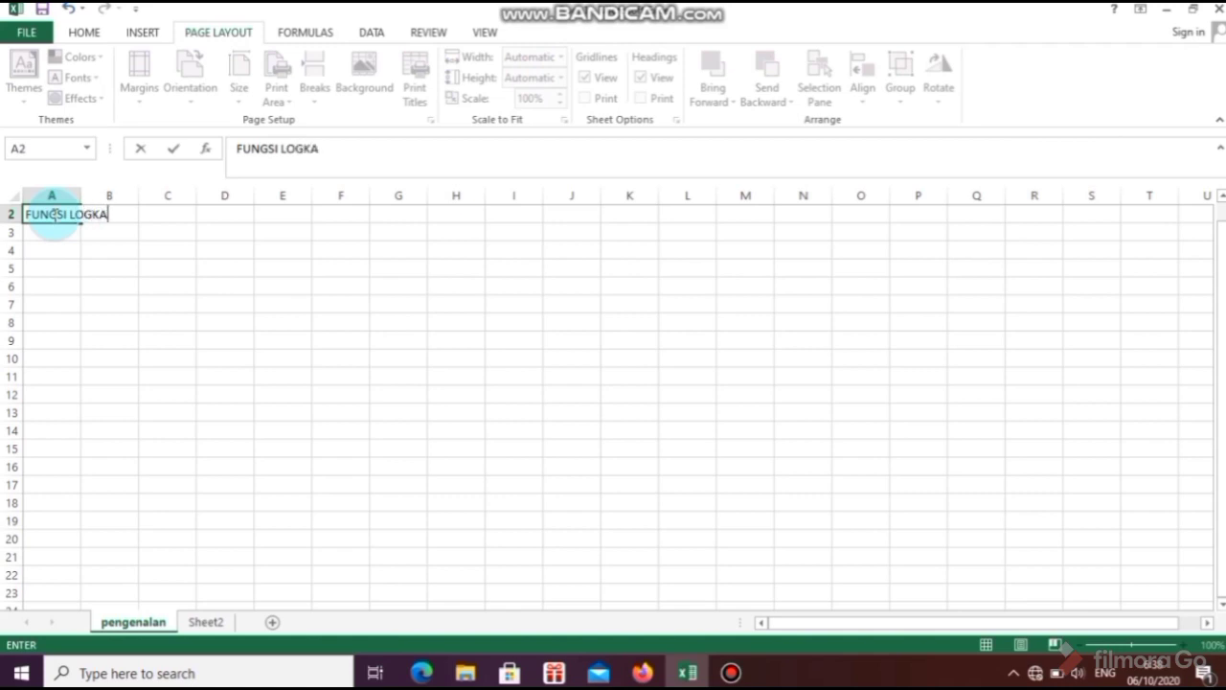
pyautogui.hotkey('ctrl', 'Return')
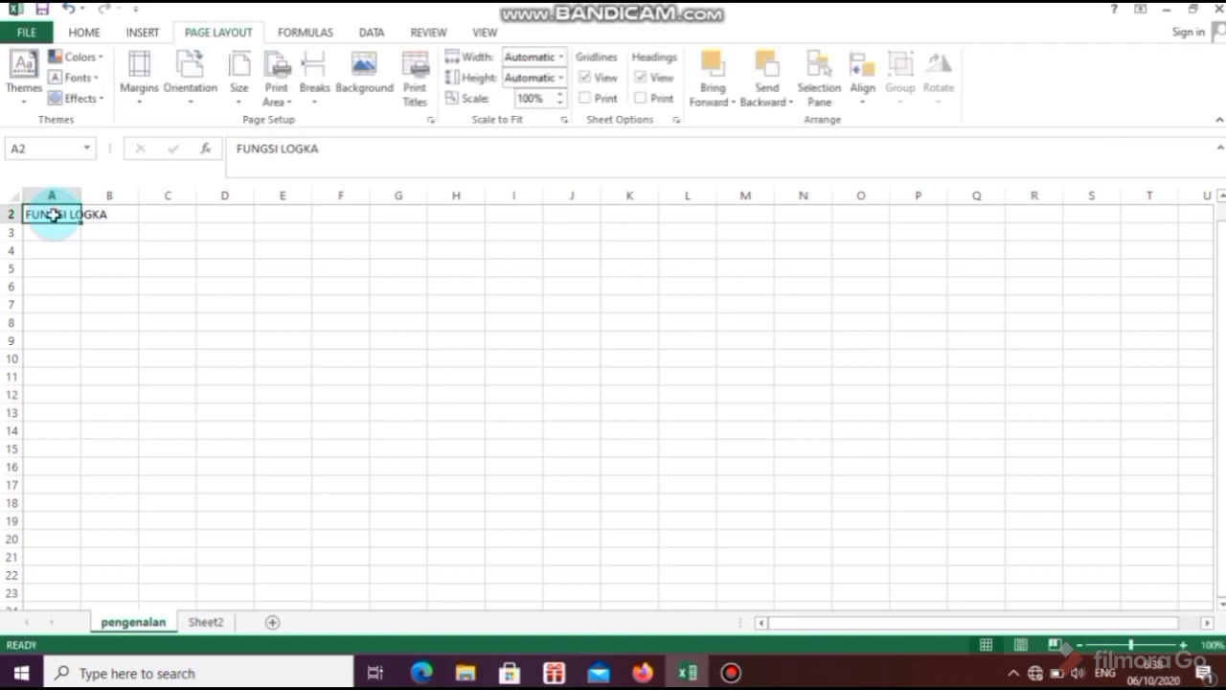
# - Correct the text in cell A2 to "FUNGSI LOGIKA"
pyautogui.click(303, 148)
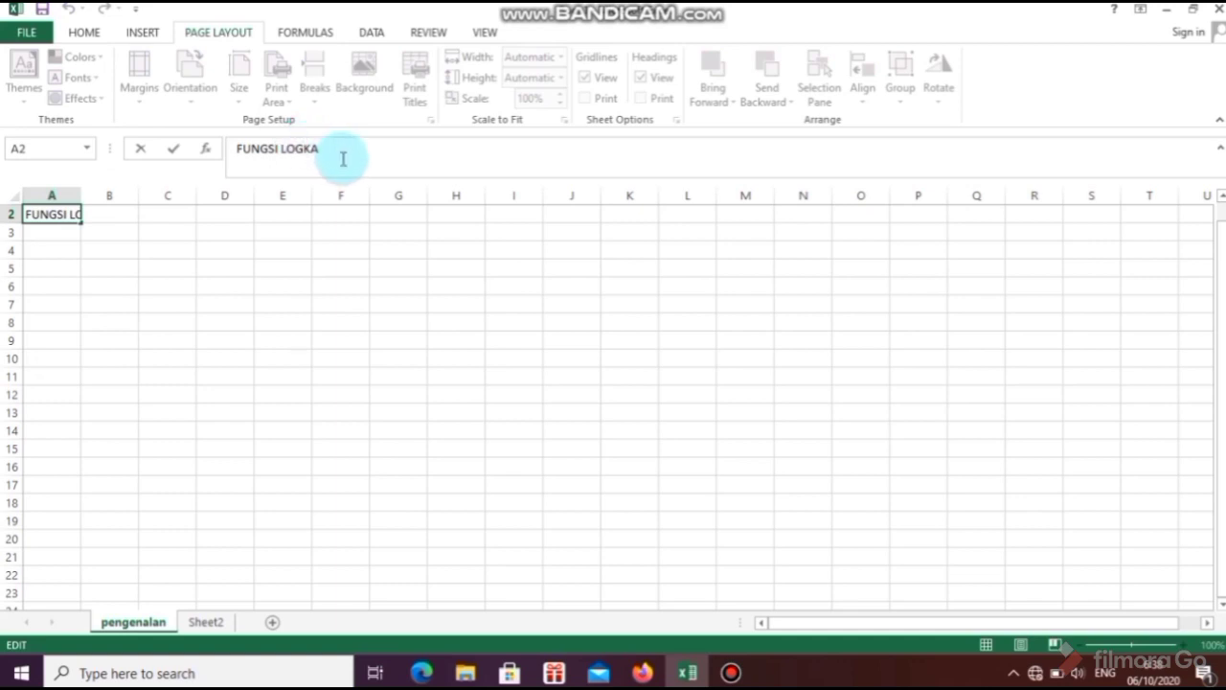
pyautogui.click(342, 158)
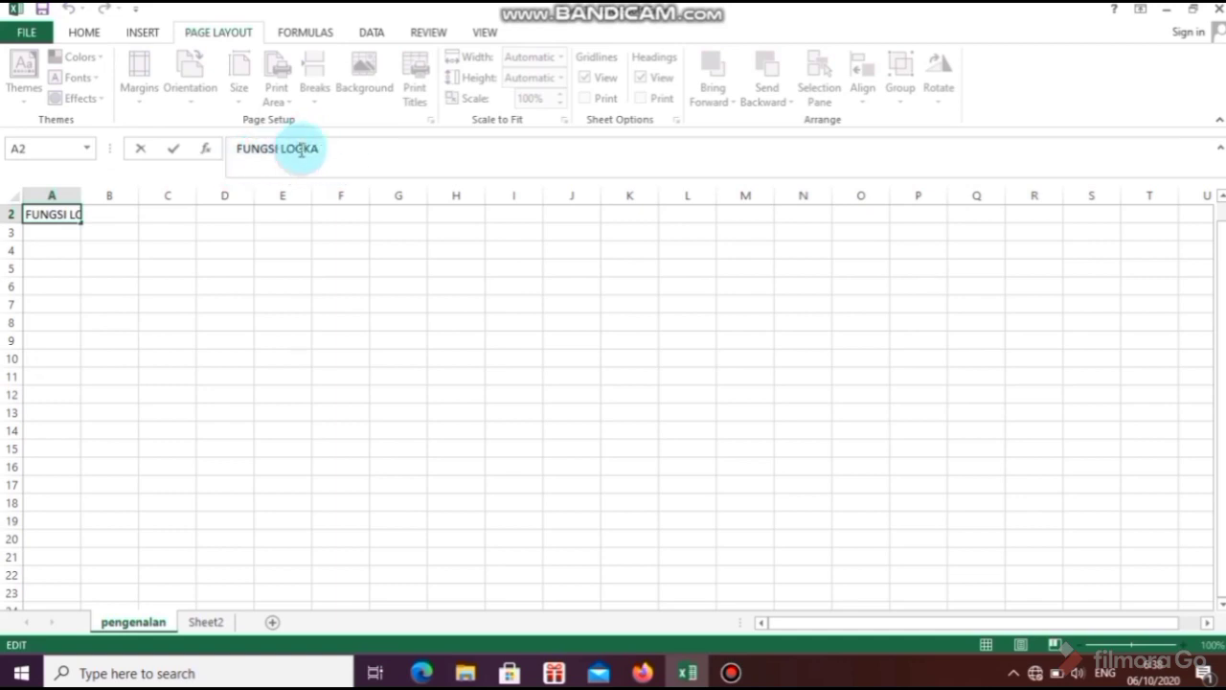
pyautogui.click(87, 216)
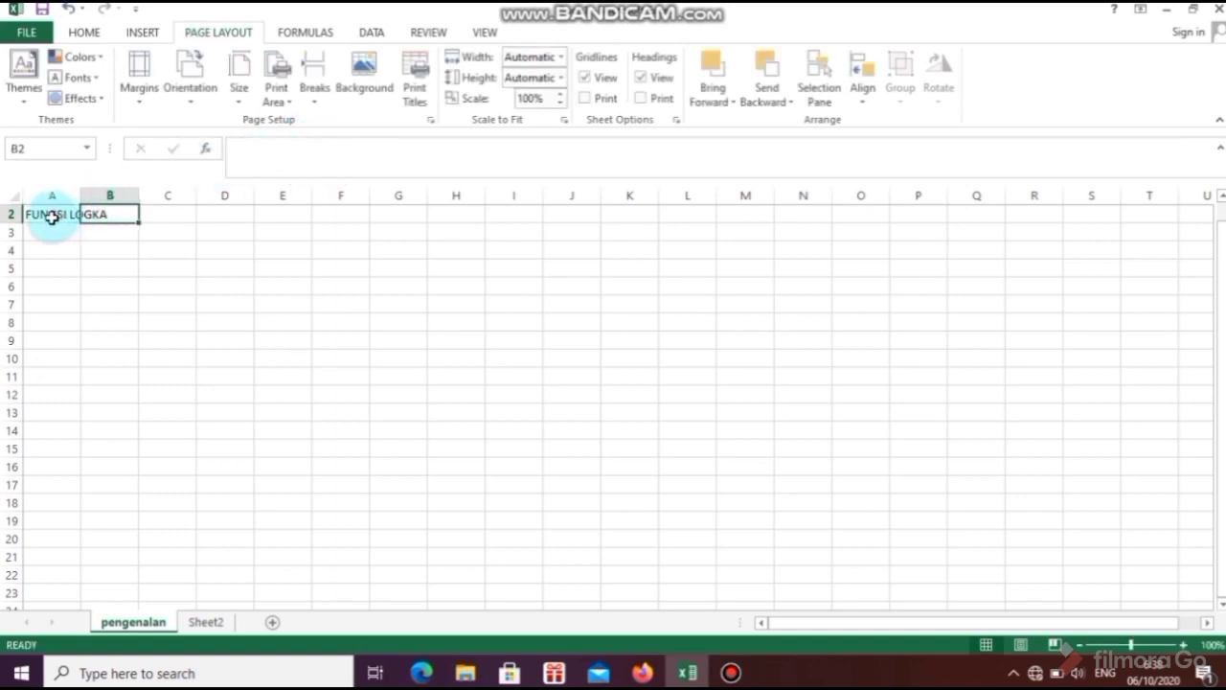
pyautogui.click(51, 218)
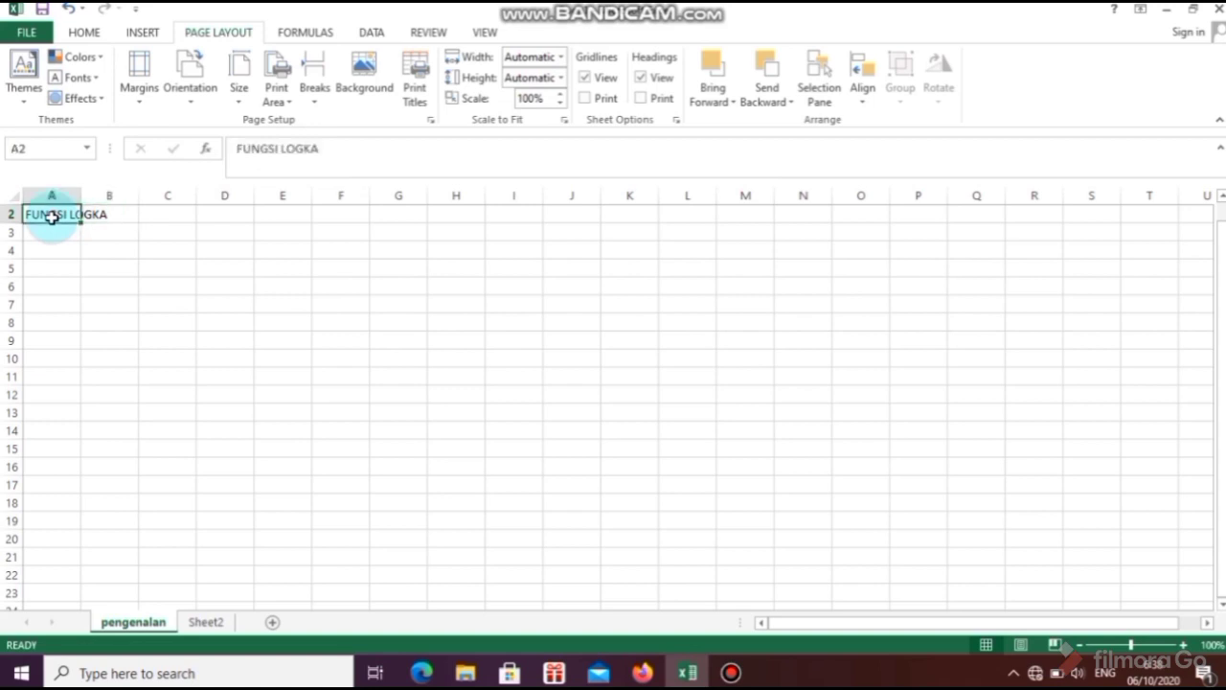
pyautogui.click(302, 150)
pyautogui.write('I')
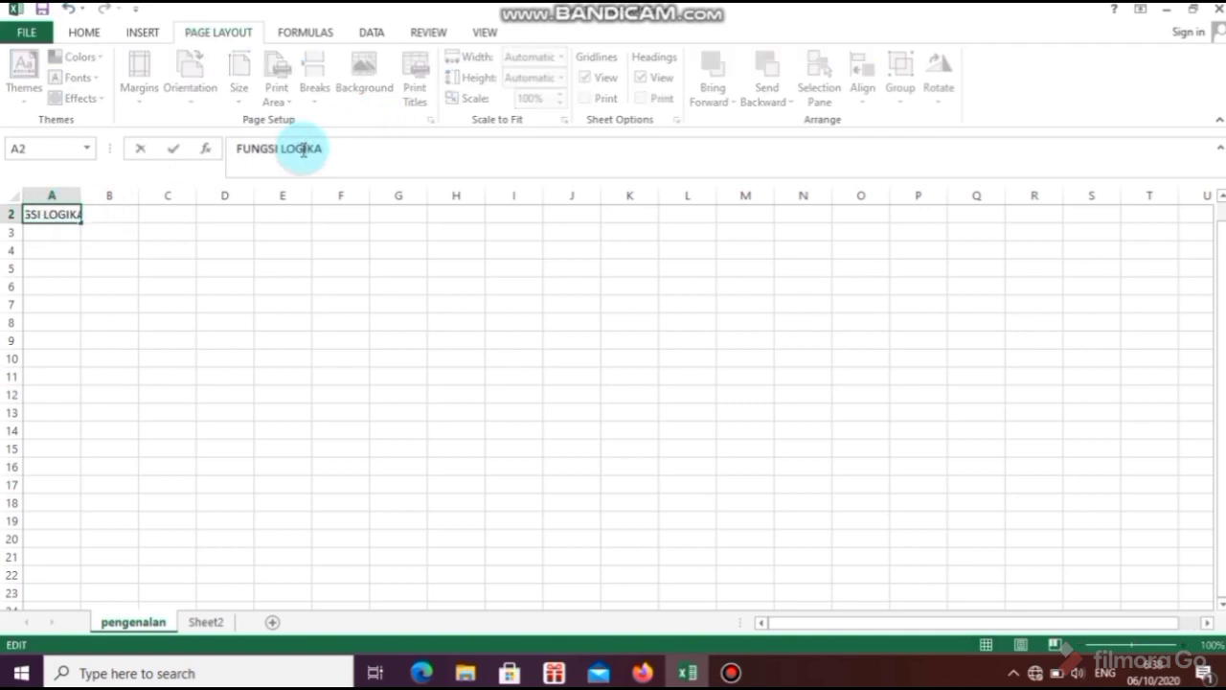
pyautogui.click(112, 231)
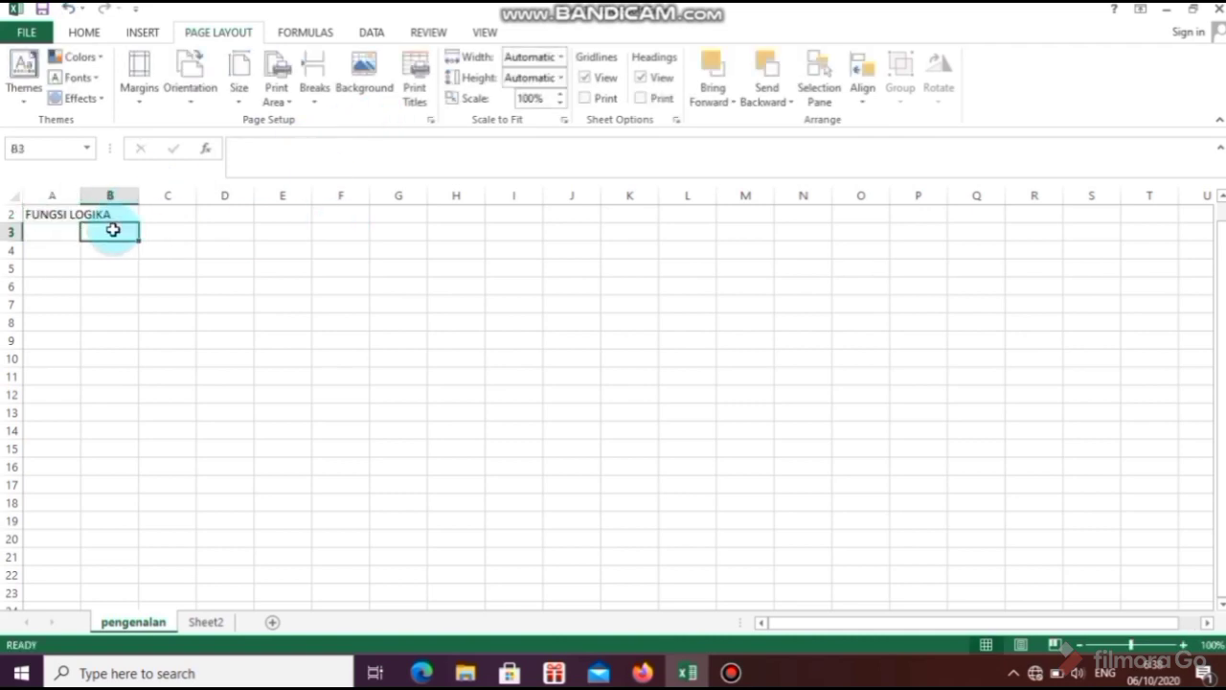
pyautogui.click(59, 215)
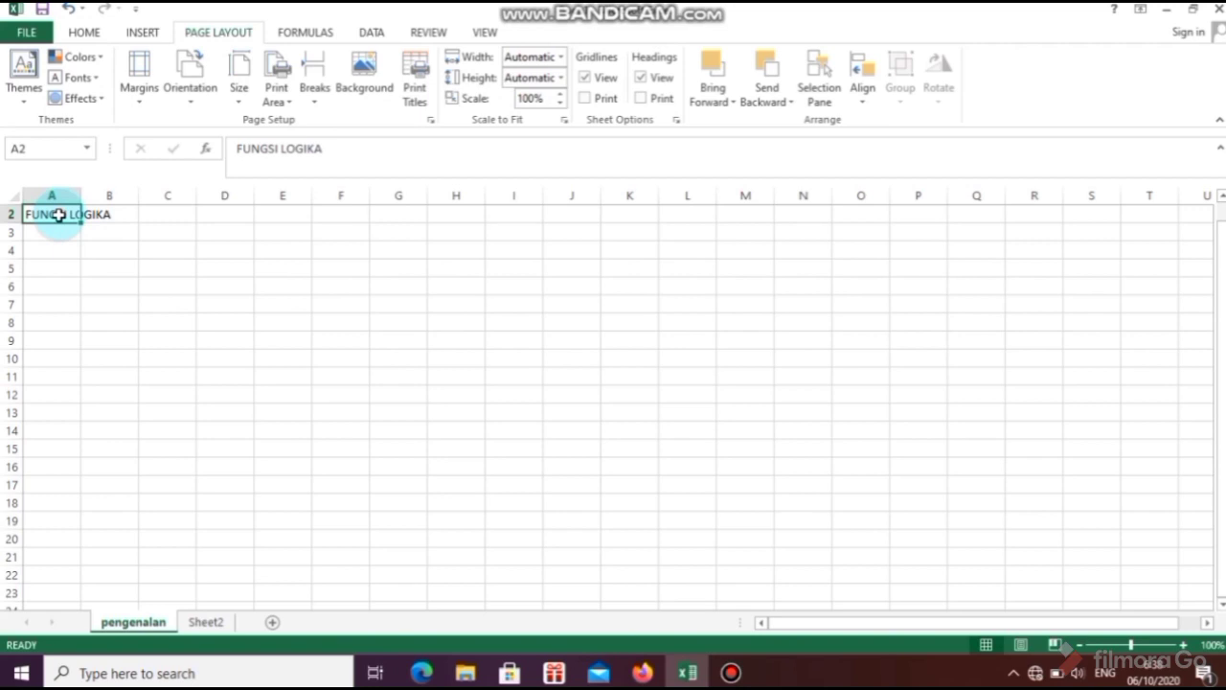
pyautogui.click(731, 672)
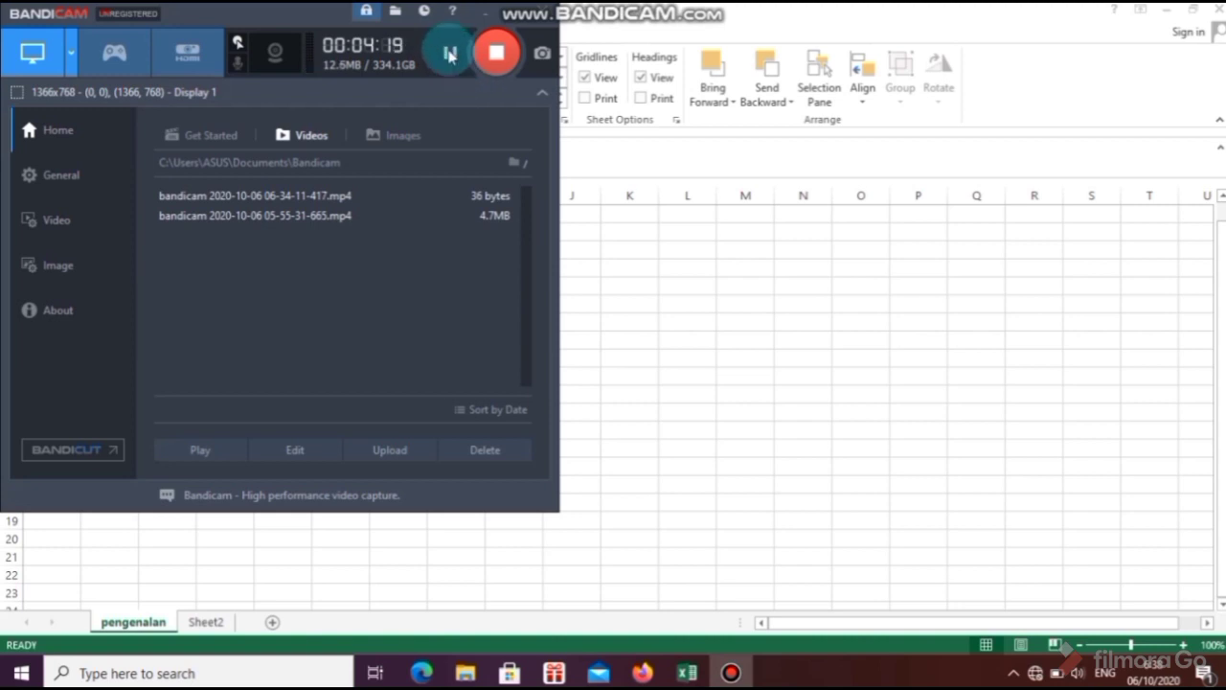
pyautogui.click(517, 19)
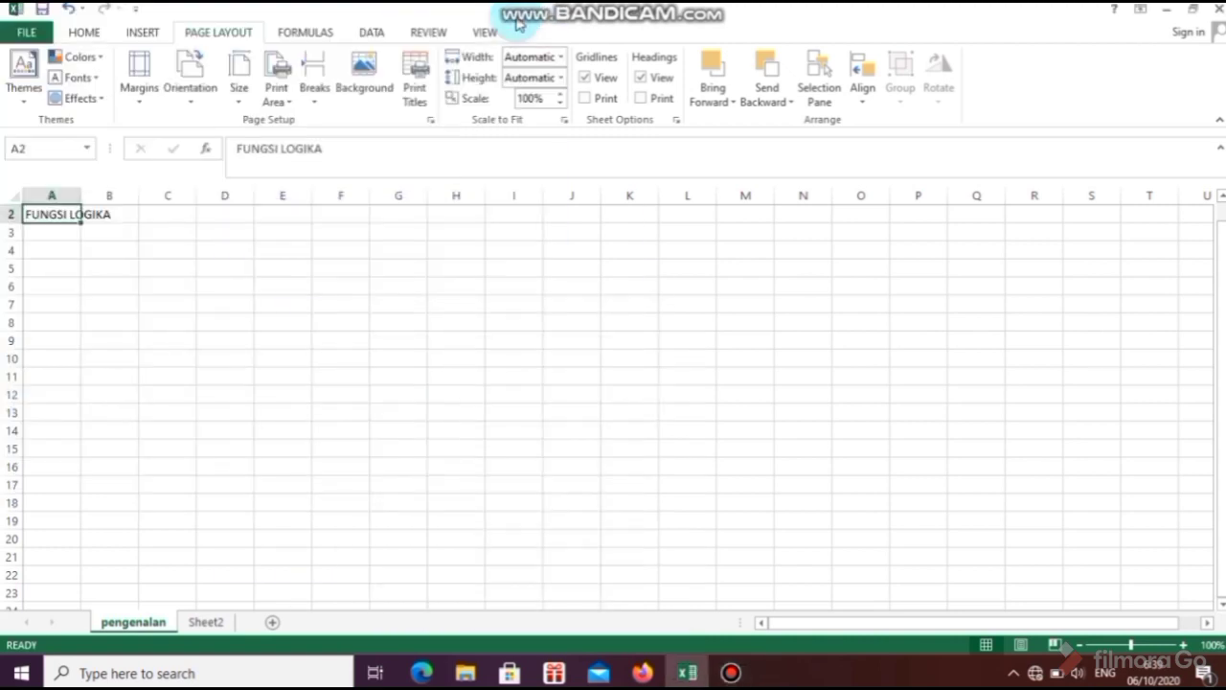
# - Enter "Fungsi NOT" in cell A4 and add the number prefix so it reads "1. Fungsi NOT"
pyautogui.click(57, 251)
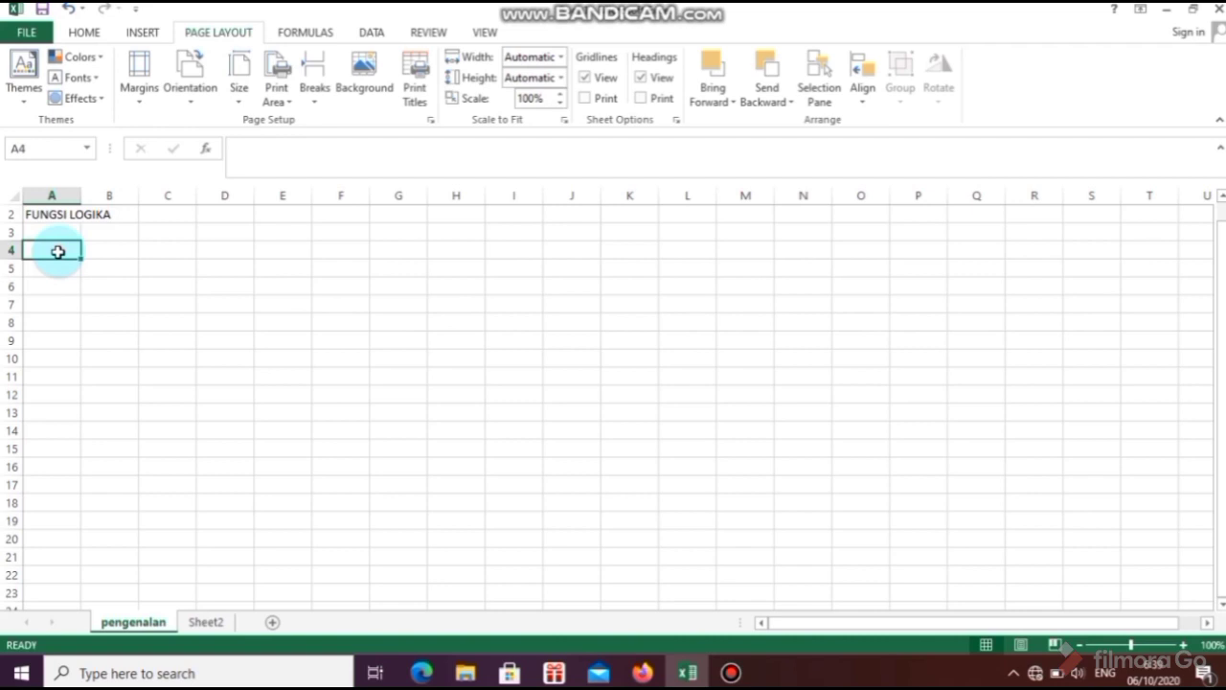
pyautogui.write('Fungsi')
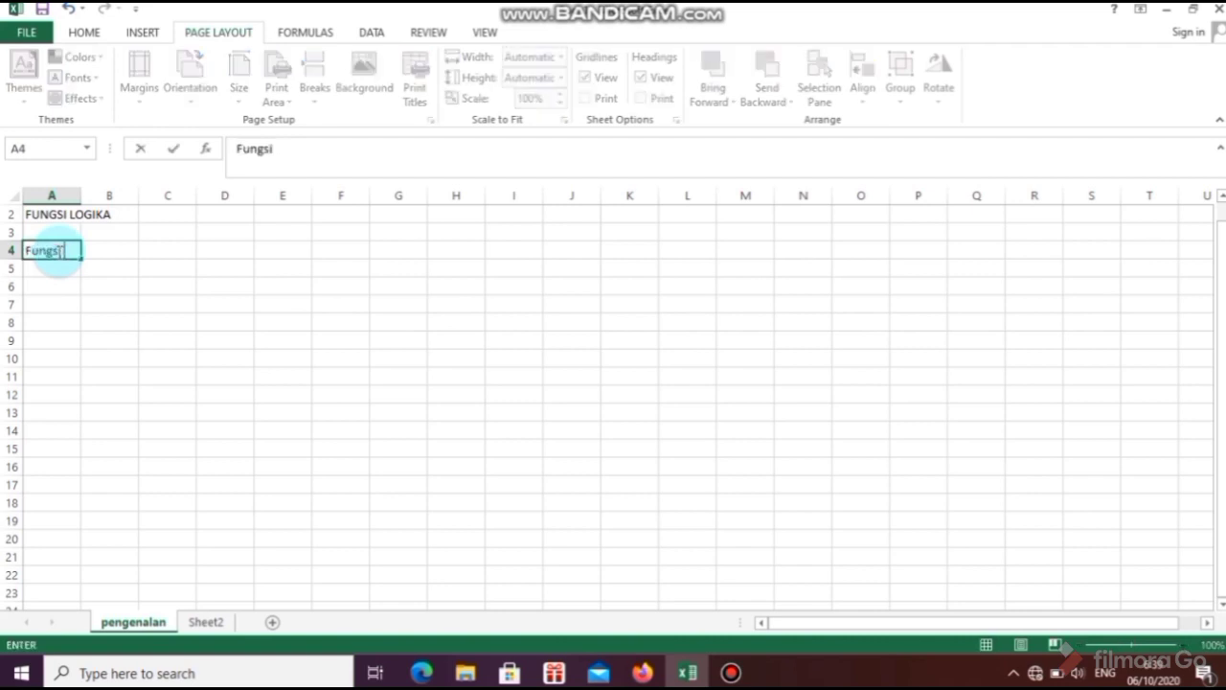
pyautogui.write(' NOT')
pyautogui.click(139, 320)
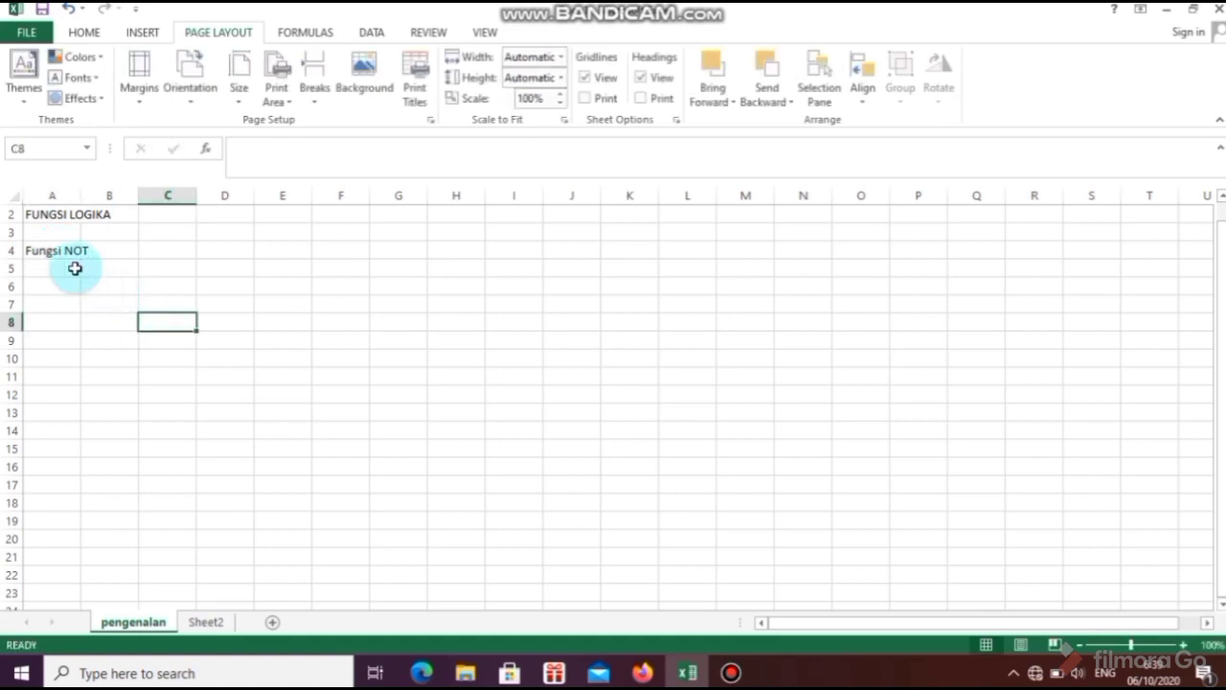
pyautogui.click(34, 248)
pyautogui.click(237, 148)
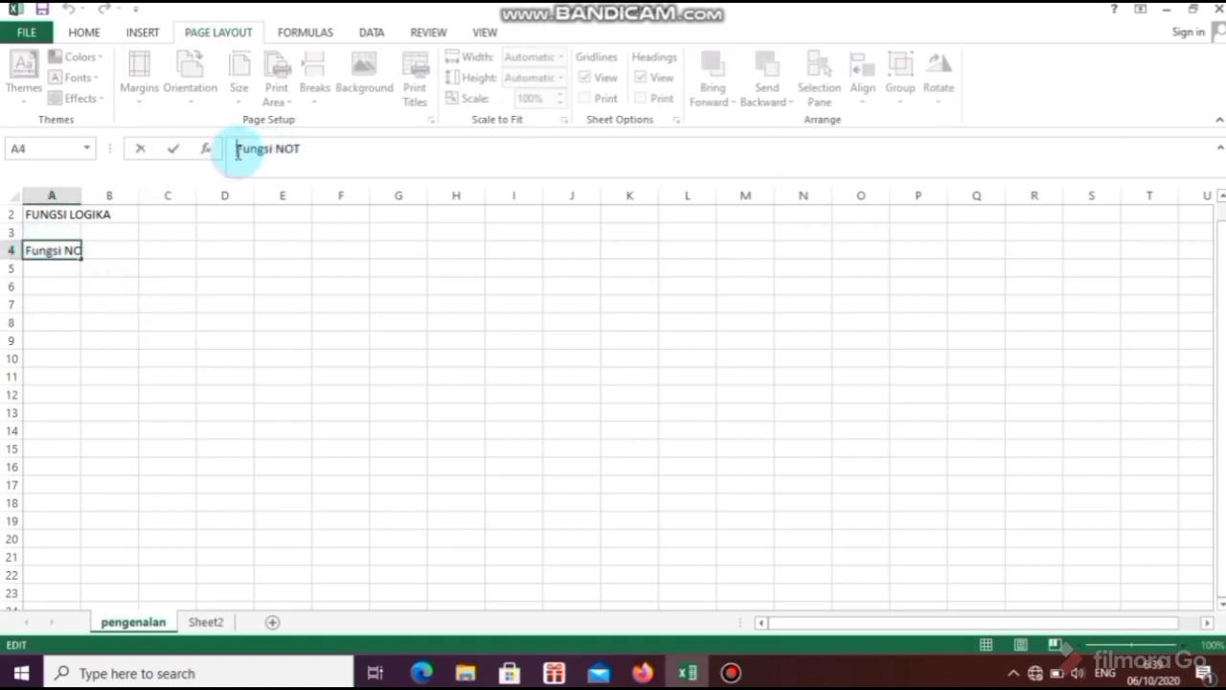
pyautogui.write('1.')
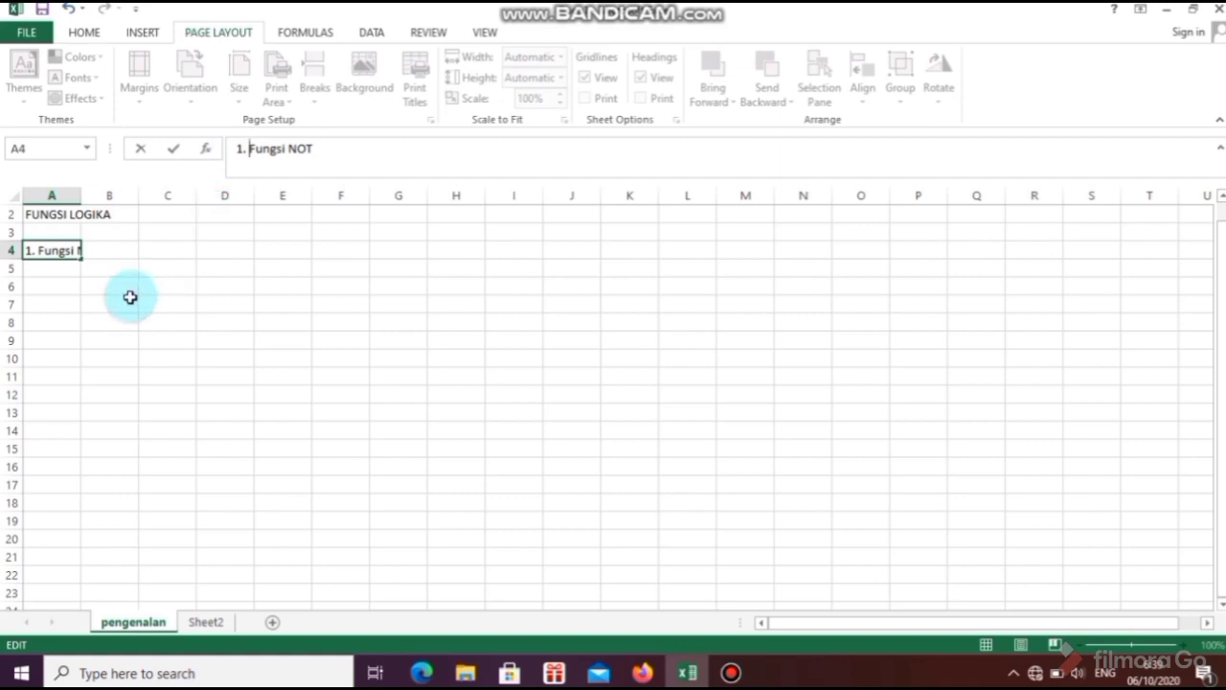
pyautogui.click(102, 299)
# - Enter the heading "STATEMENT 1" in cell A6 and widen column A to fit it
pyautogui.click(62, 285)
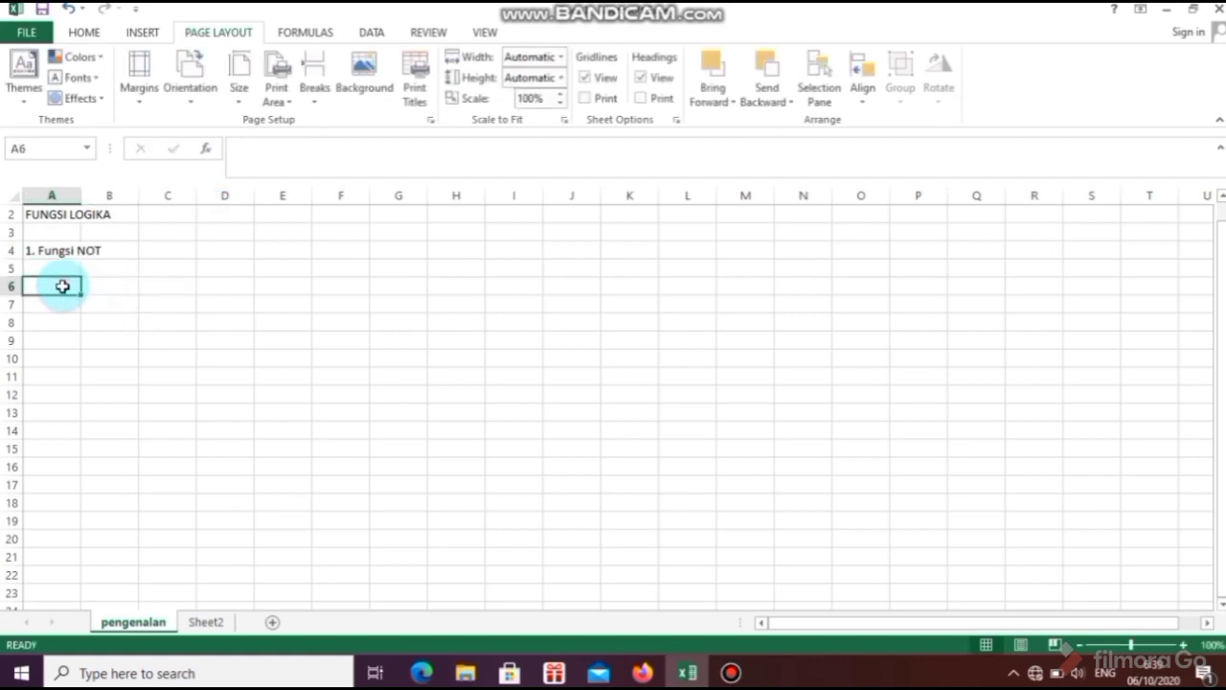
pyautogui.write('STATEMENT')
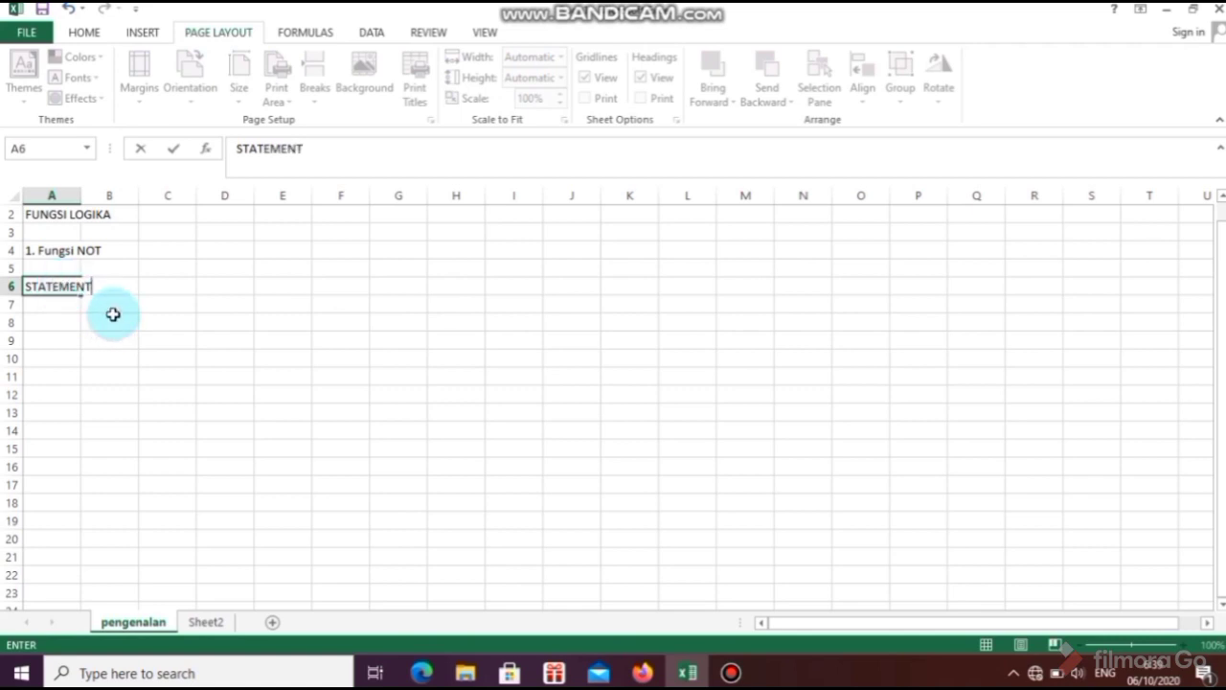
pyautogui.write(' 1')
pyautogui.click(115, 319)
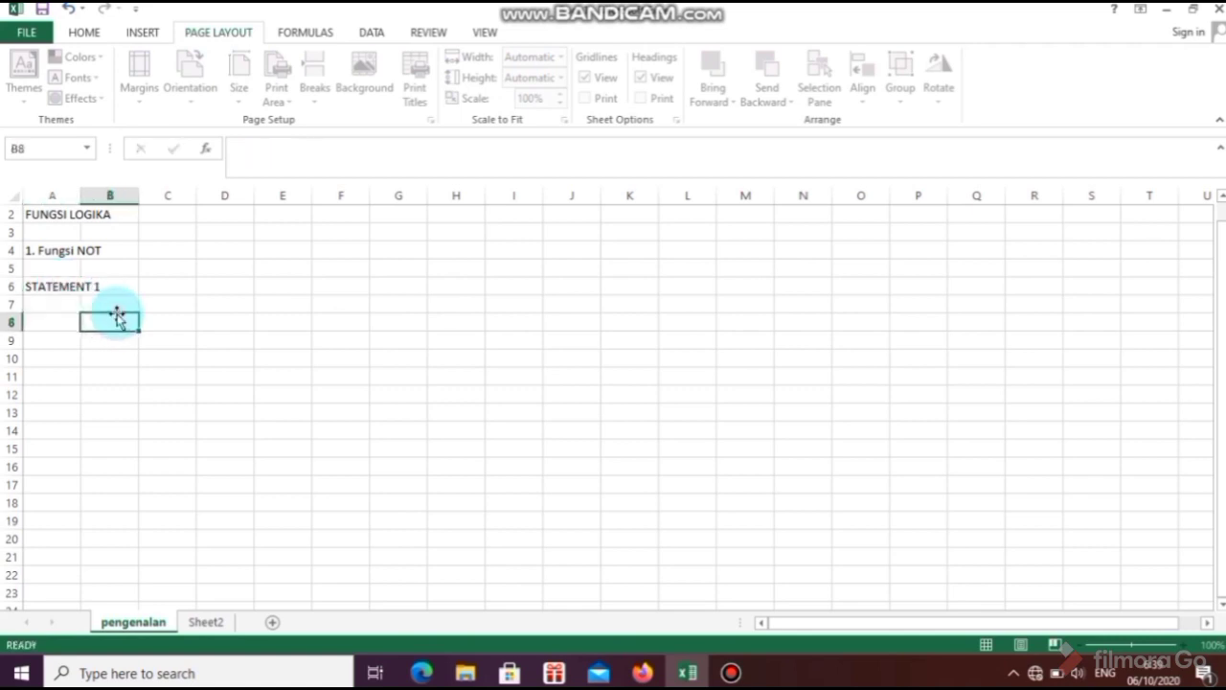
pyautogui.click(150, 286)
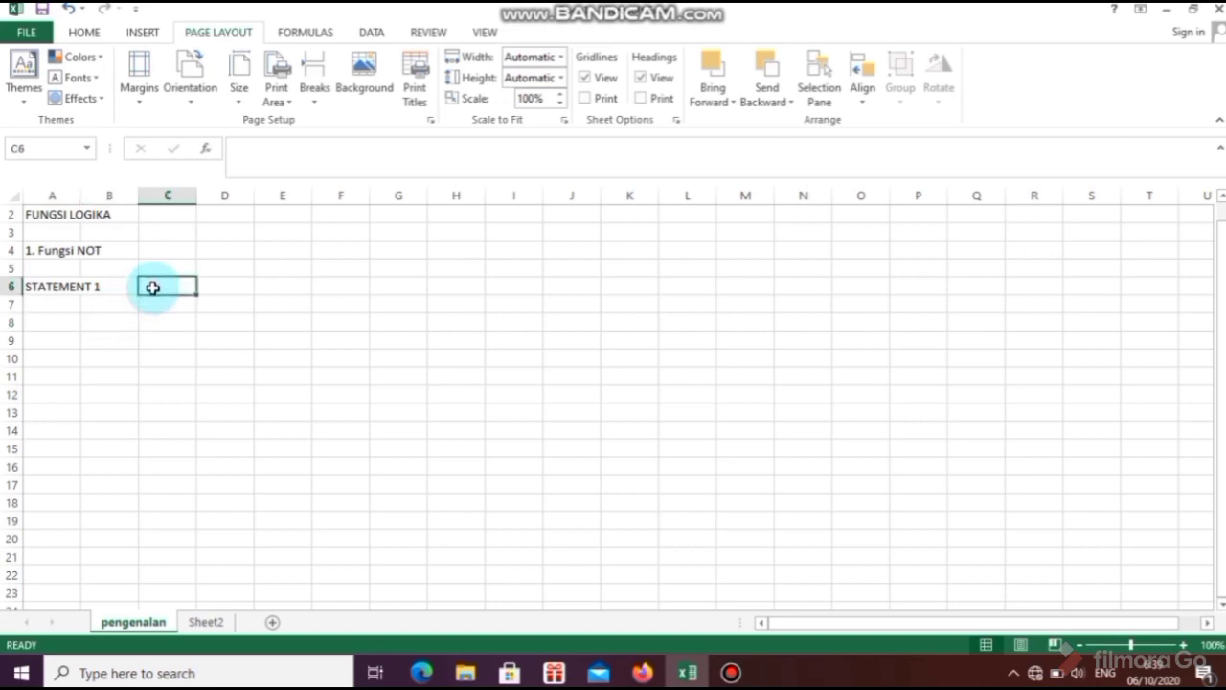
pyautogui.moveTo(81, 196); pyautogui.dragTo(108, 201)
# - Copy the heading from cell A6 into B6 and change the copy to "STATEMENT 2"
pyautogui.click(93, 285)
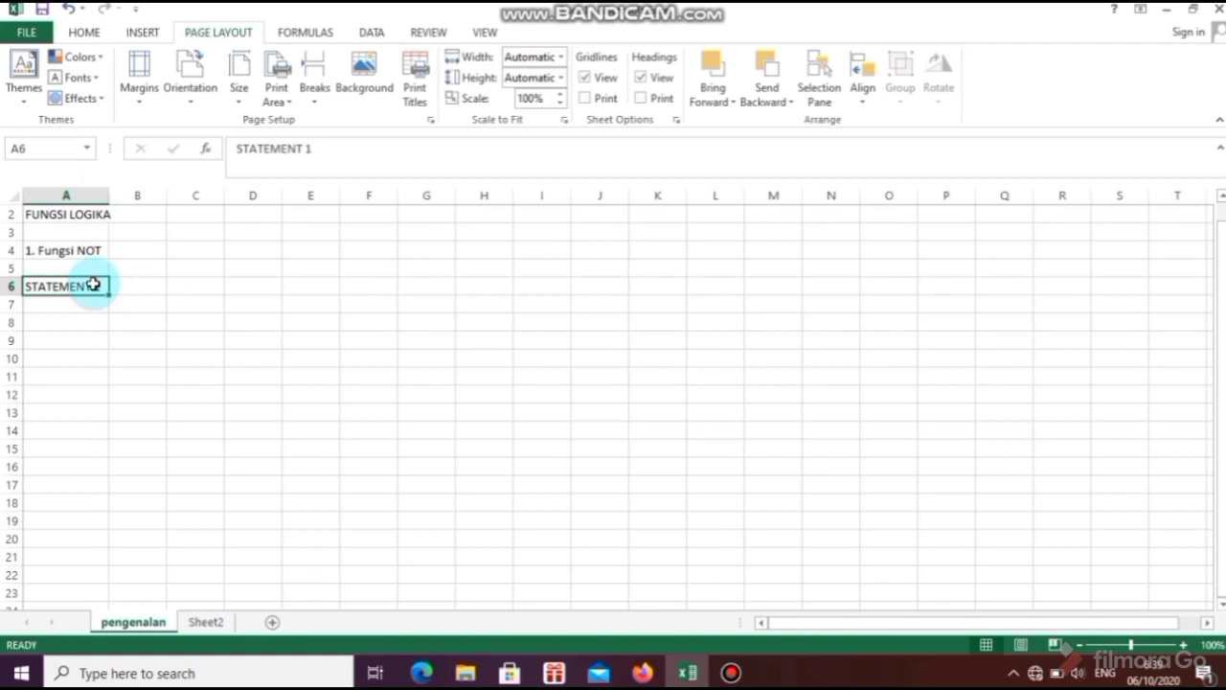
pyautogui.hotkey('ctrl', 'c')
pyautogui.click(141, 293)
pyautogui.hotkey('ctrl', 'v')
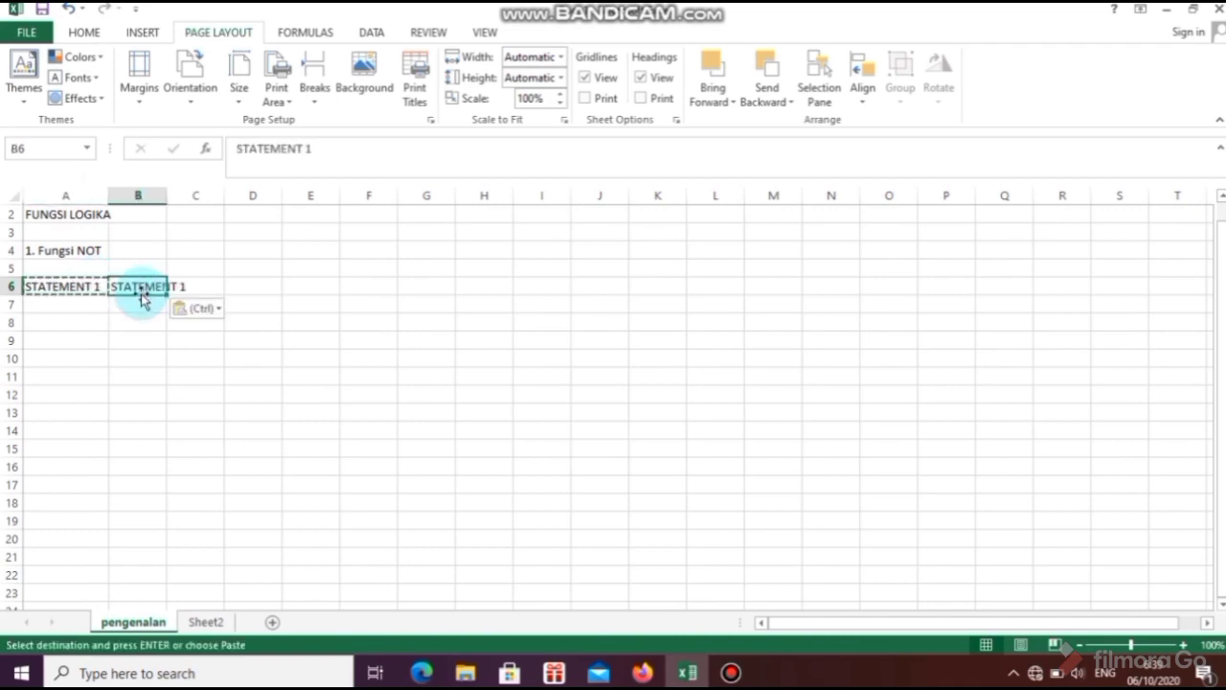
pyautogui.click(324, 148)
pyautogui.press('BackSpace')
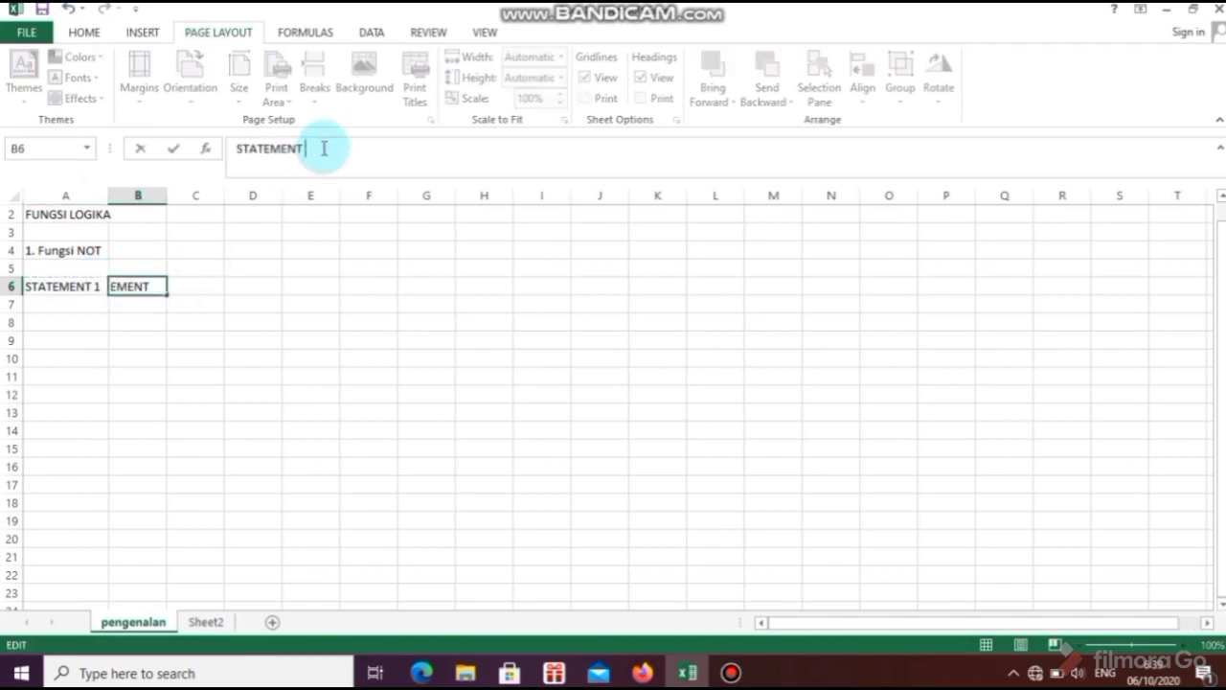
pyautogui.write('2')
pyautogui.click(166, 394)
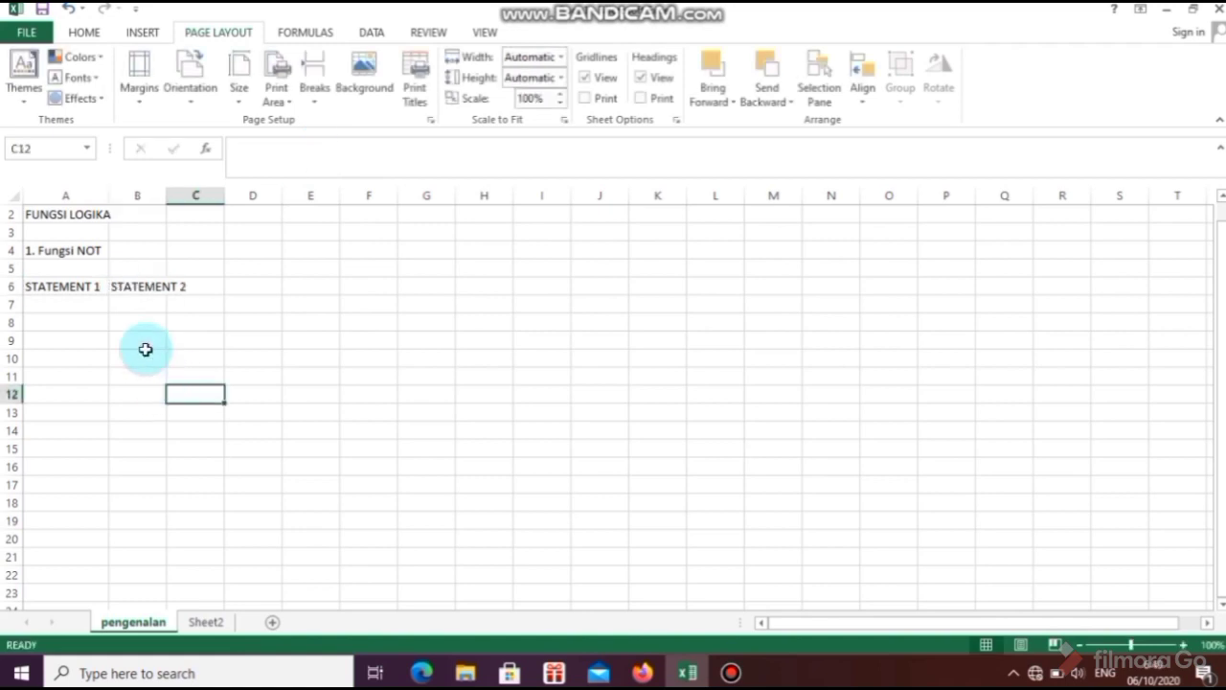
# - Enter 1 in cell A7 under STATEMENT 1 and replace the heading in cell B6 with "NOT"
pyautogui.click(89, 305)
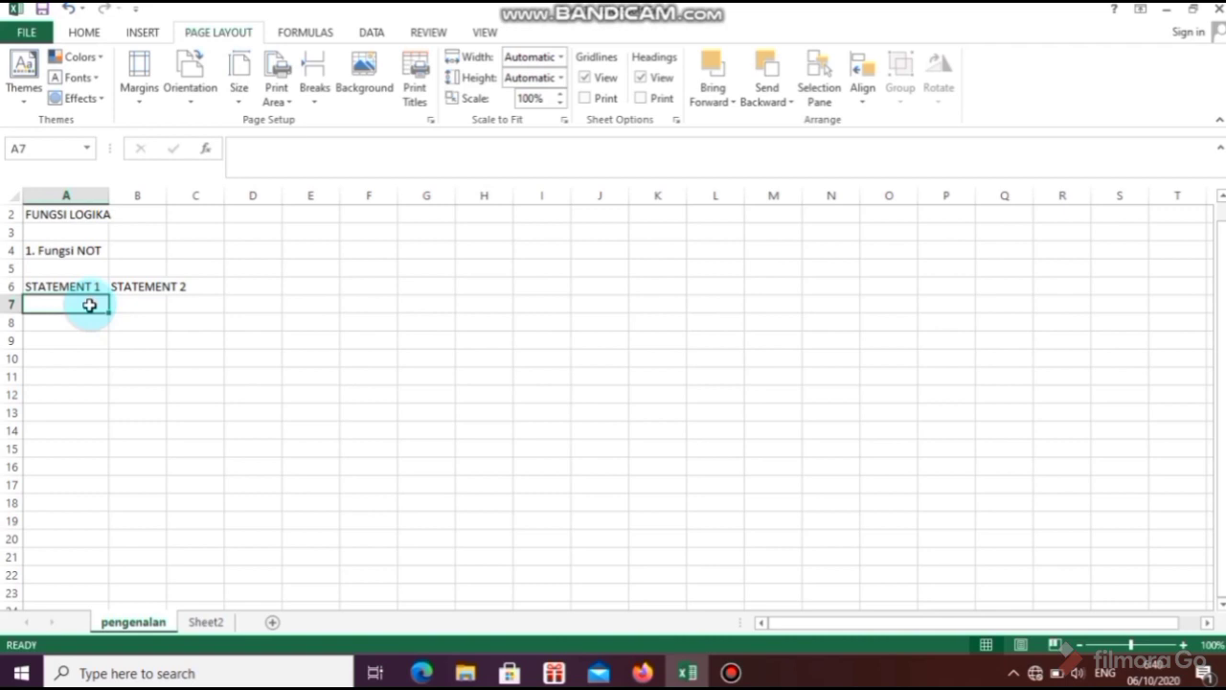
pyautogui.write('1')
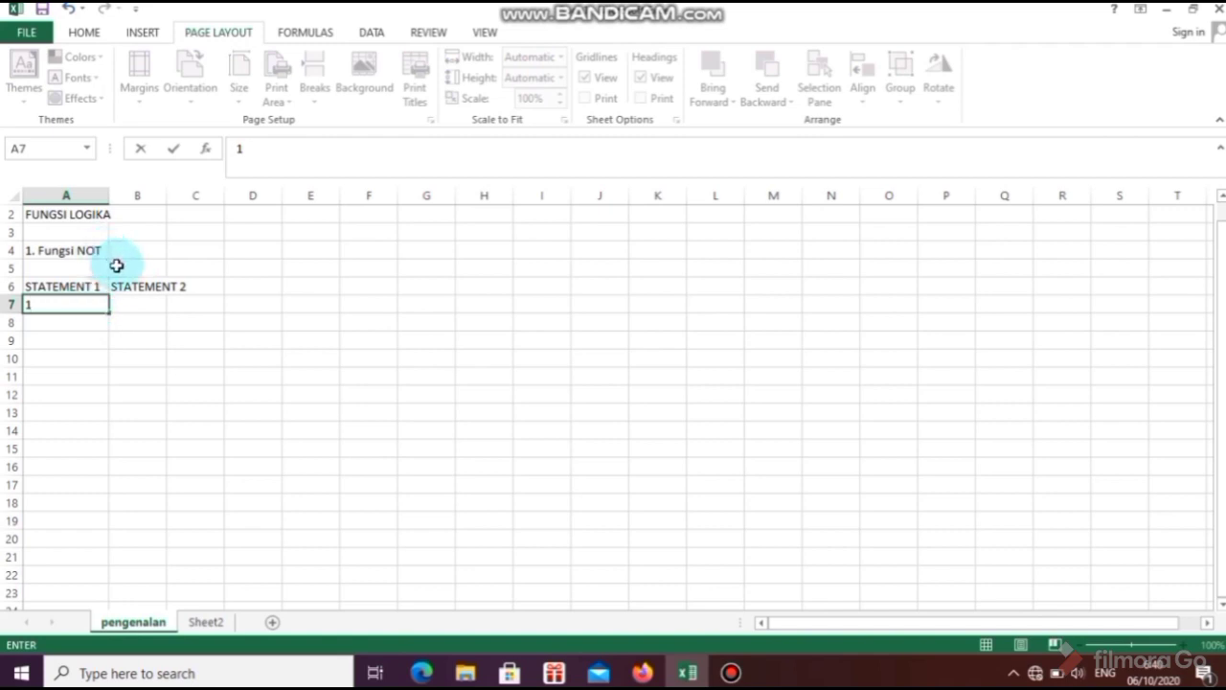
pyautogui.click(130, 306)
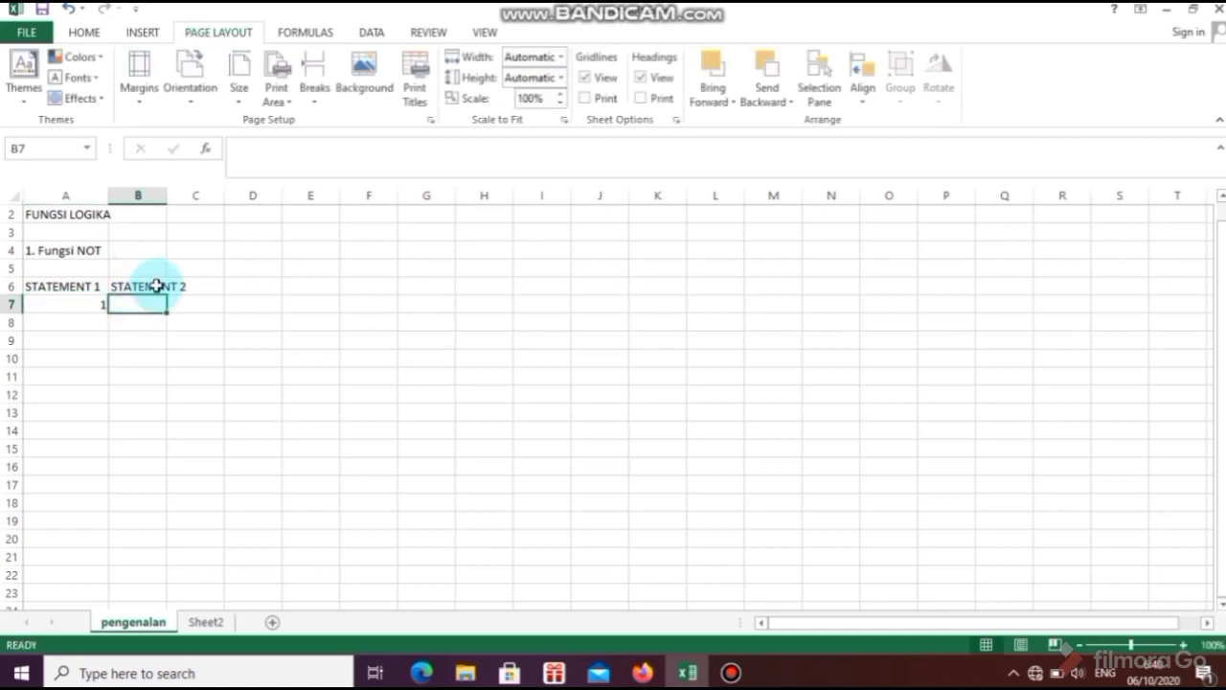
pyautogui.click(152, 287)
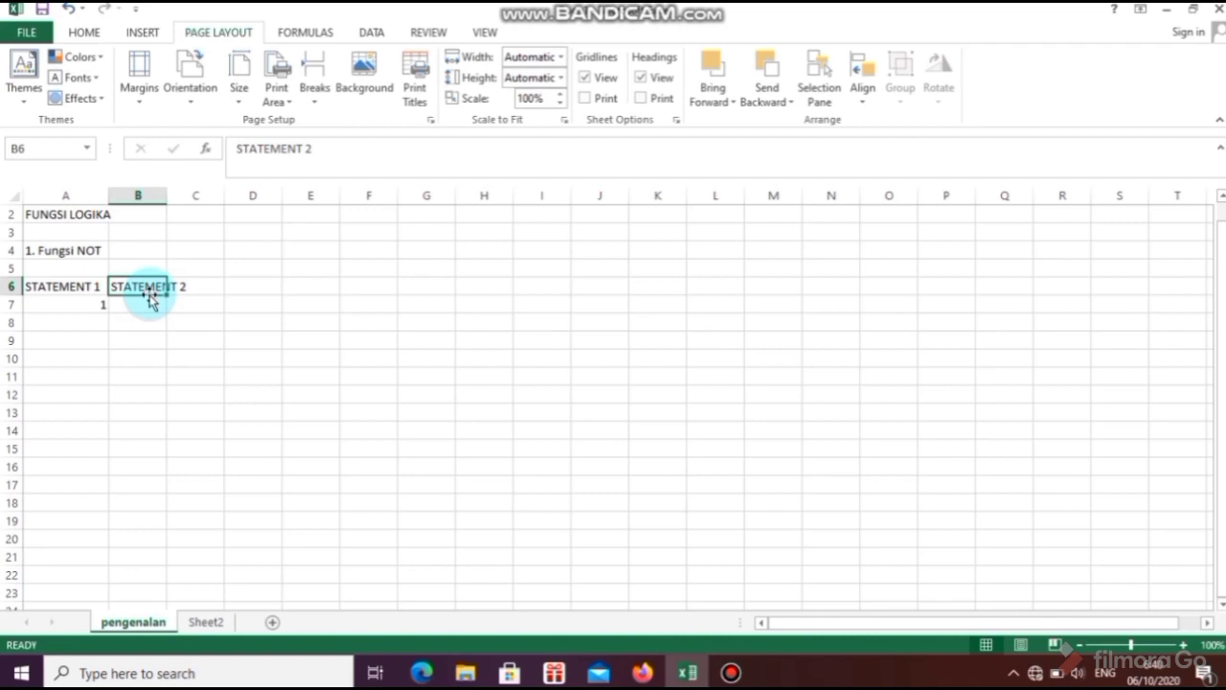
pyautogui.press('BackSpace')
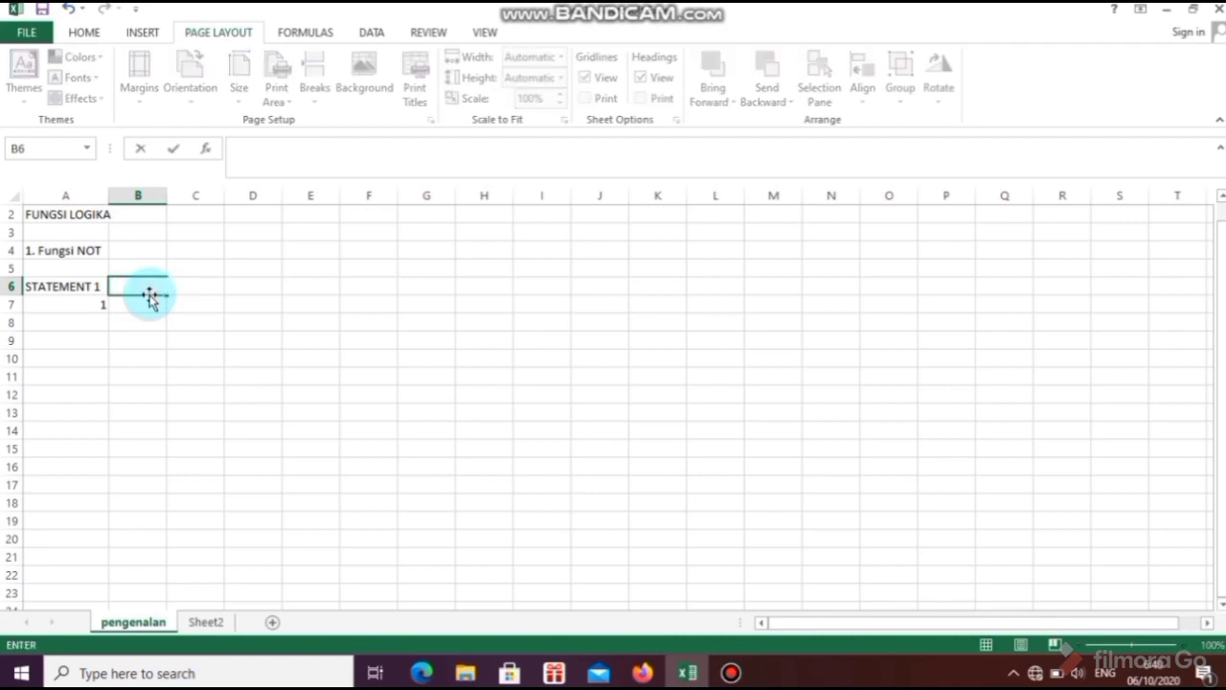
pyautogui.write('NOT')
# - Enter the formula =NOT(A7) in cell B7 to negate the value under STATEMENT 1
pyautogui.click(146, 305)
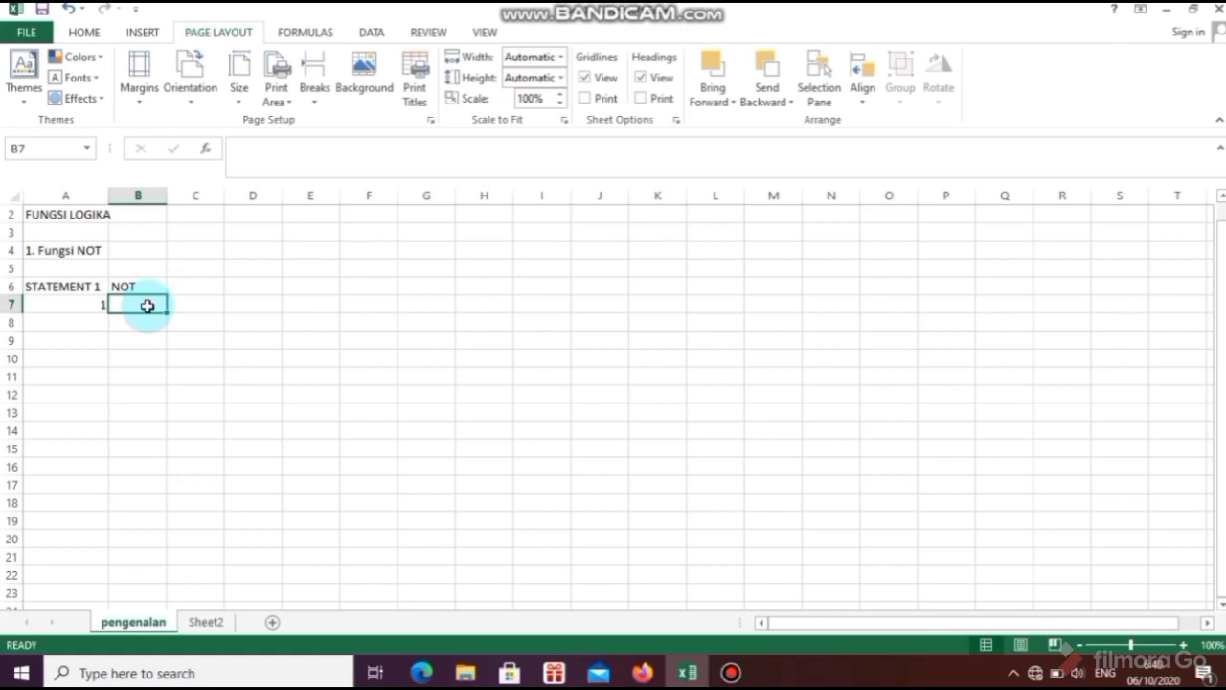
pyautogui.write('=')
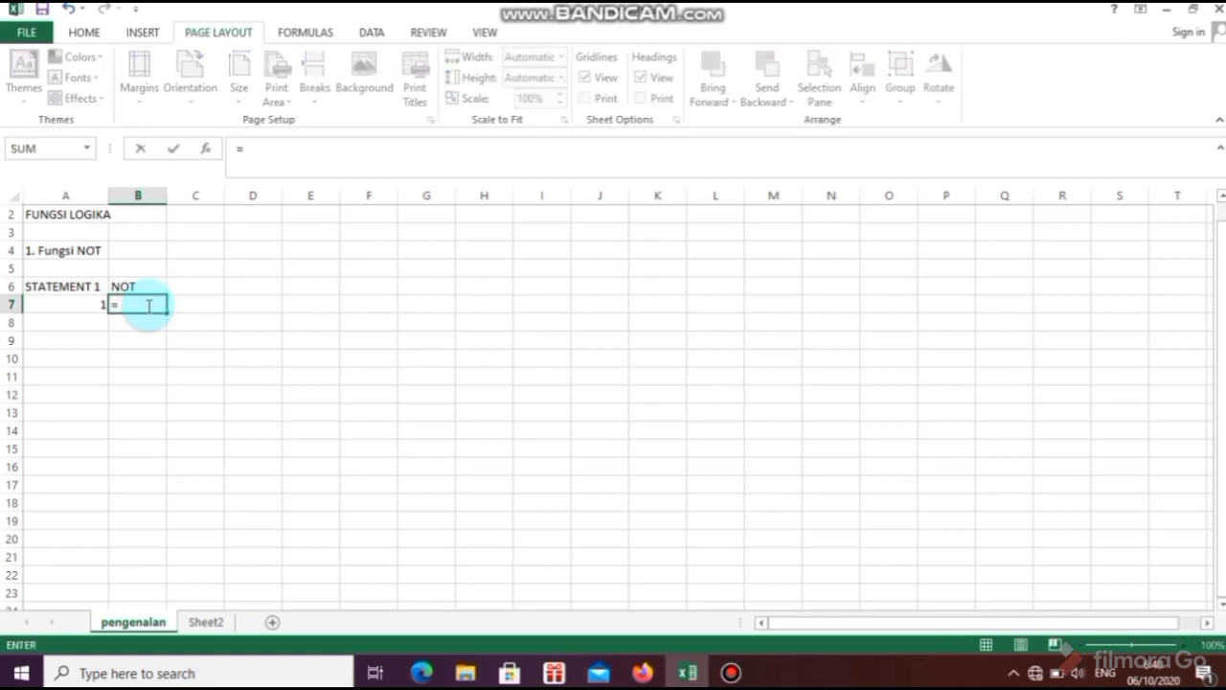
pyautogui.write('NOT')
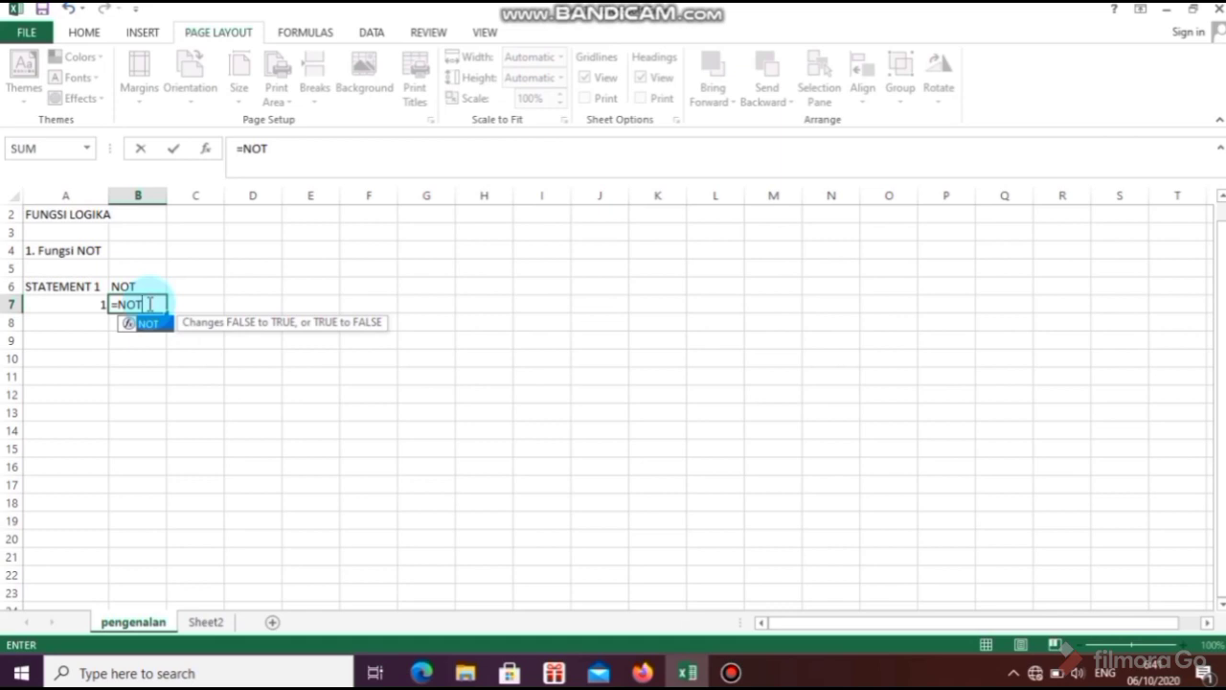
pyautogui.click(92, 305)
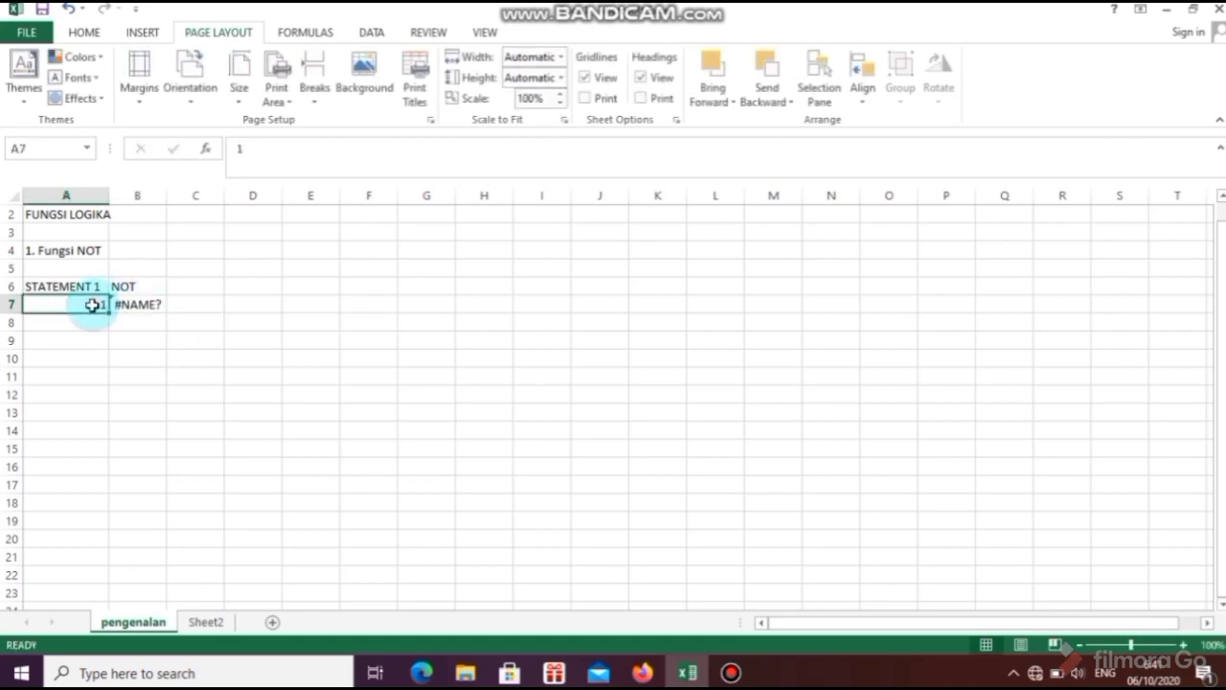
pyautogui.click(130, 312)
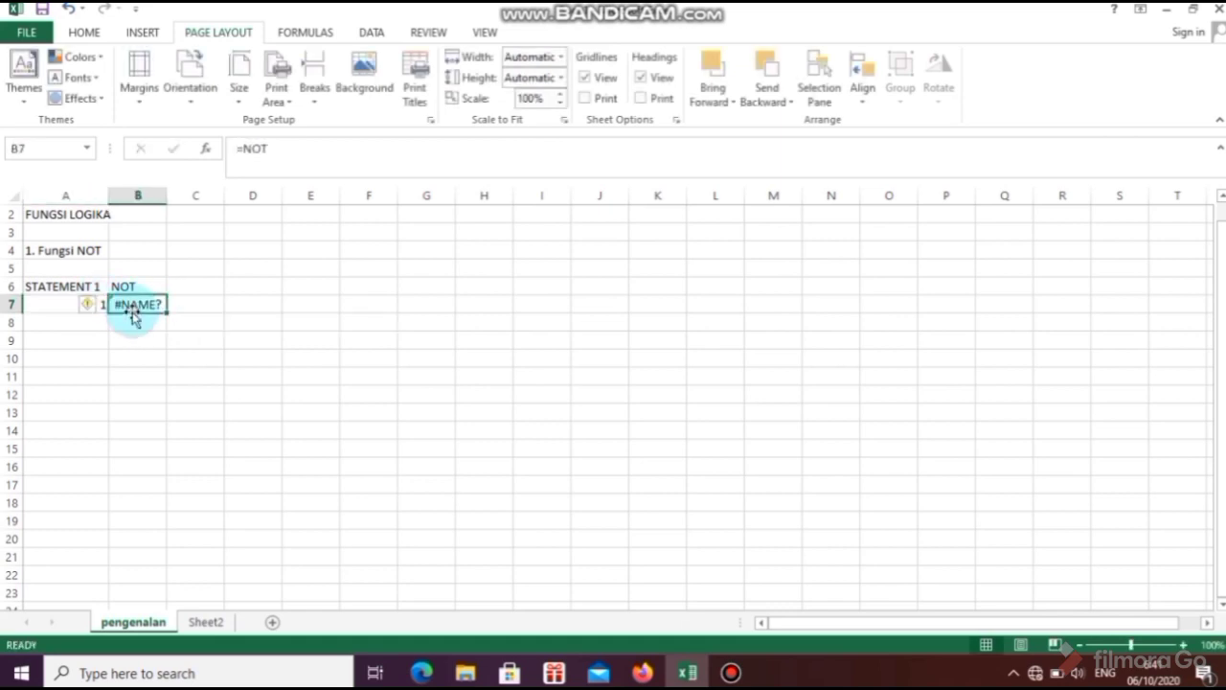
pyautogui.click(284, 148)
pyautogui.write('(')
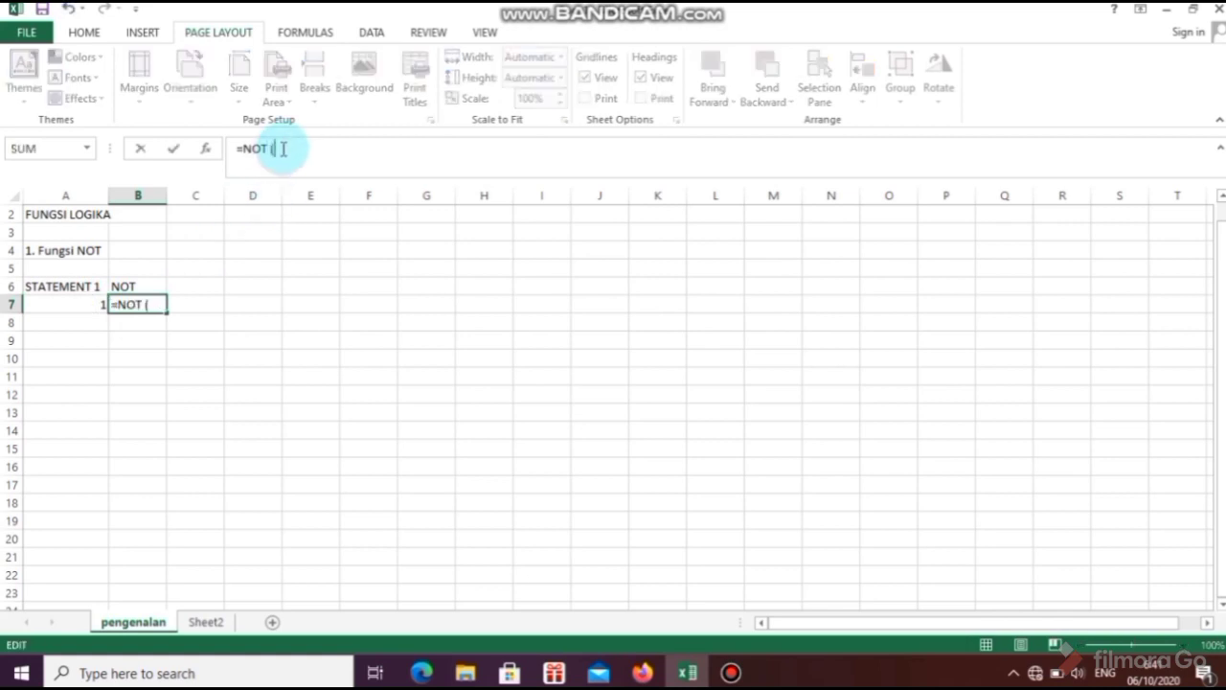
pyautogui.click(77, 307)
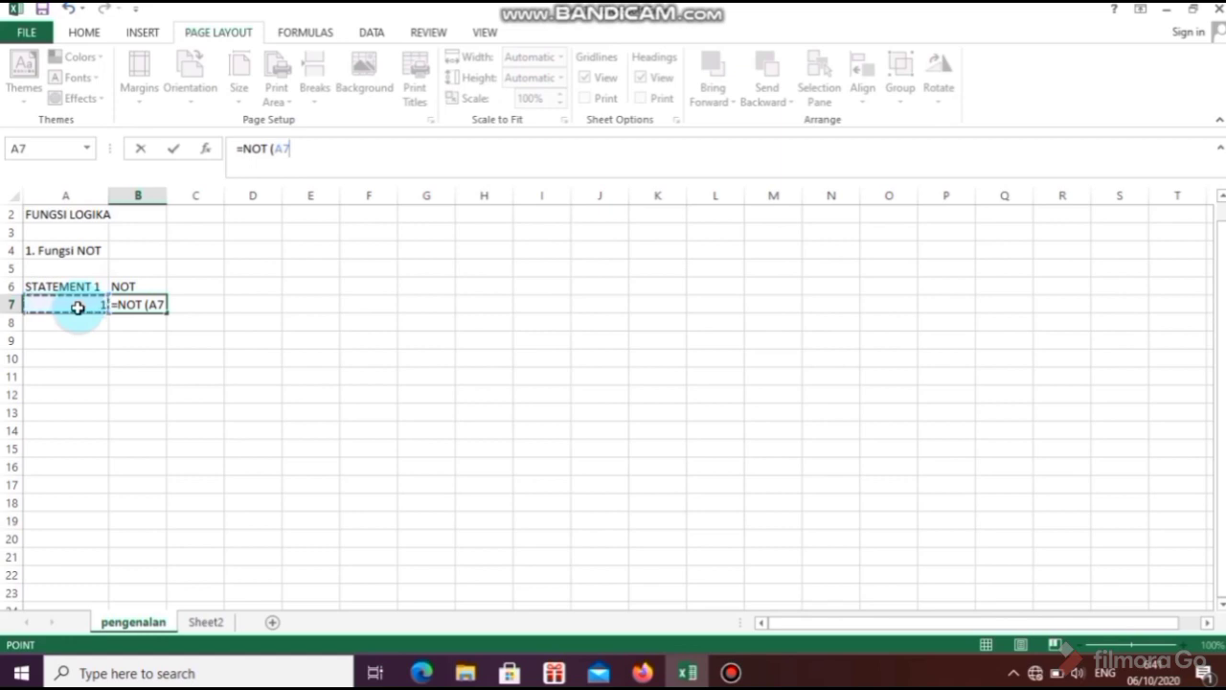
pyautogui.write(')')
pyautogui.press('Return')
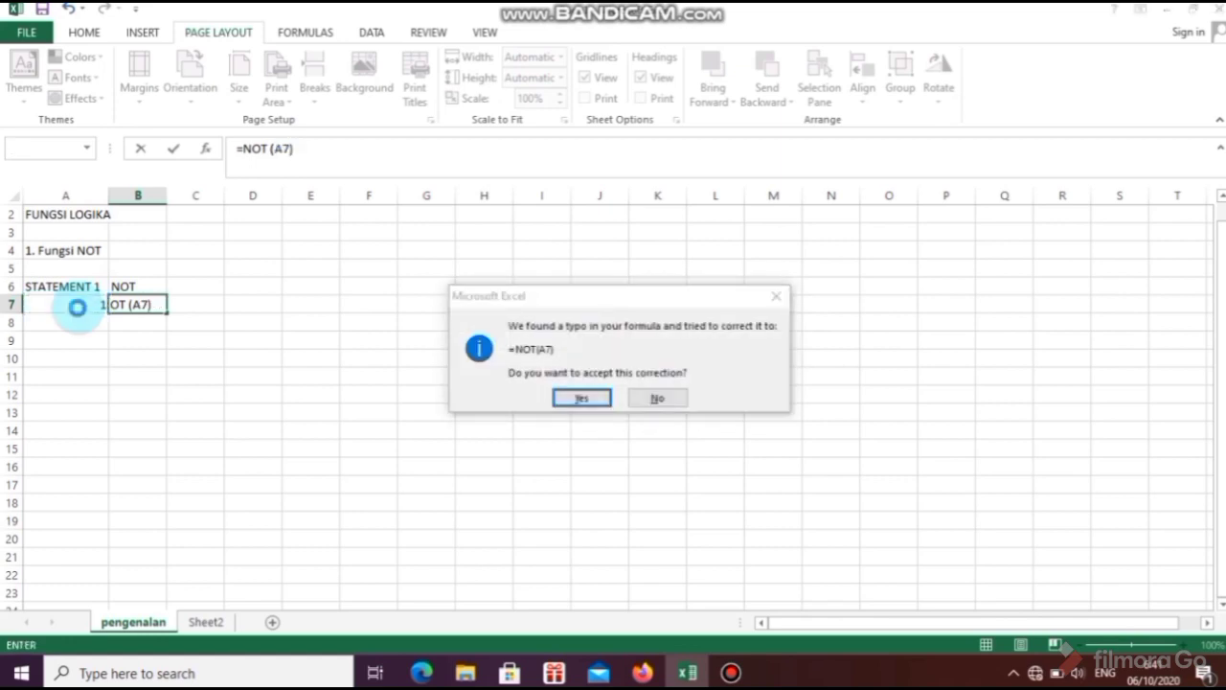
pyautogui.press('Return')
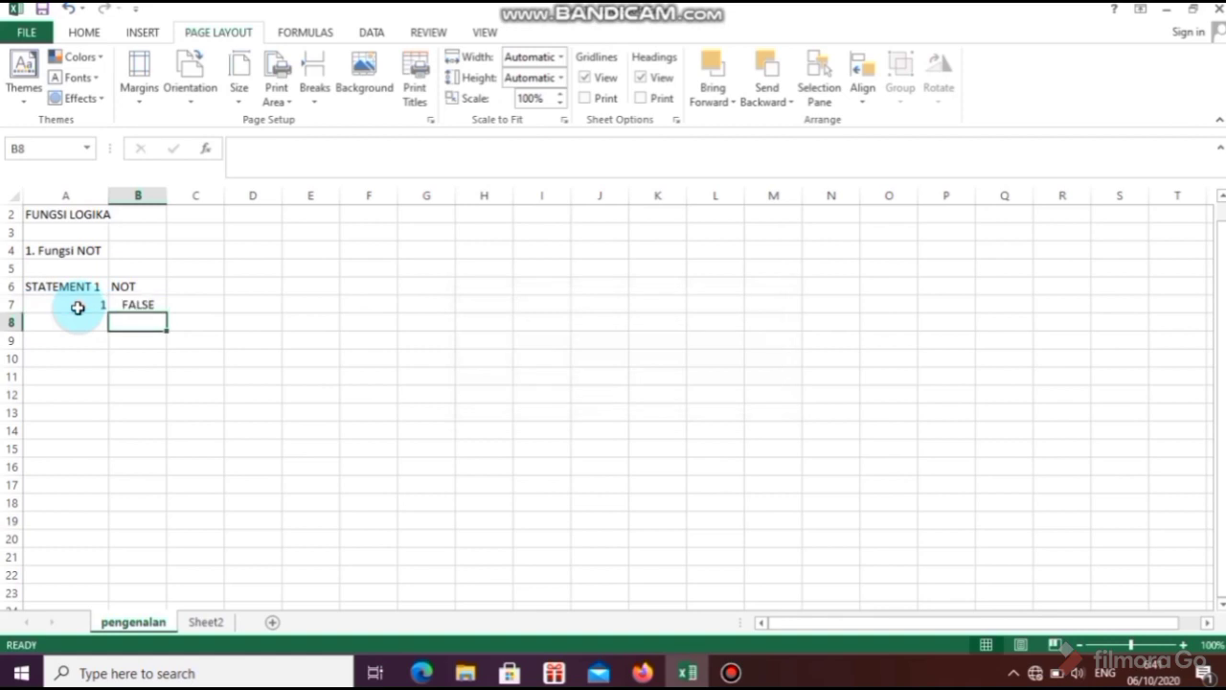
# - Examine the NOT formula in cell B7 and its A7 argument without changing it
pyautogui.click(131, 308)
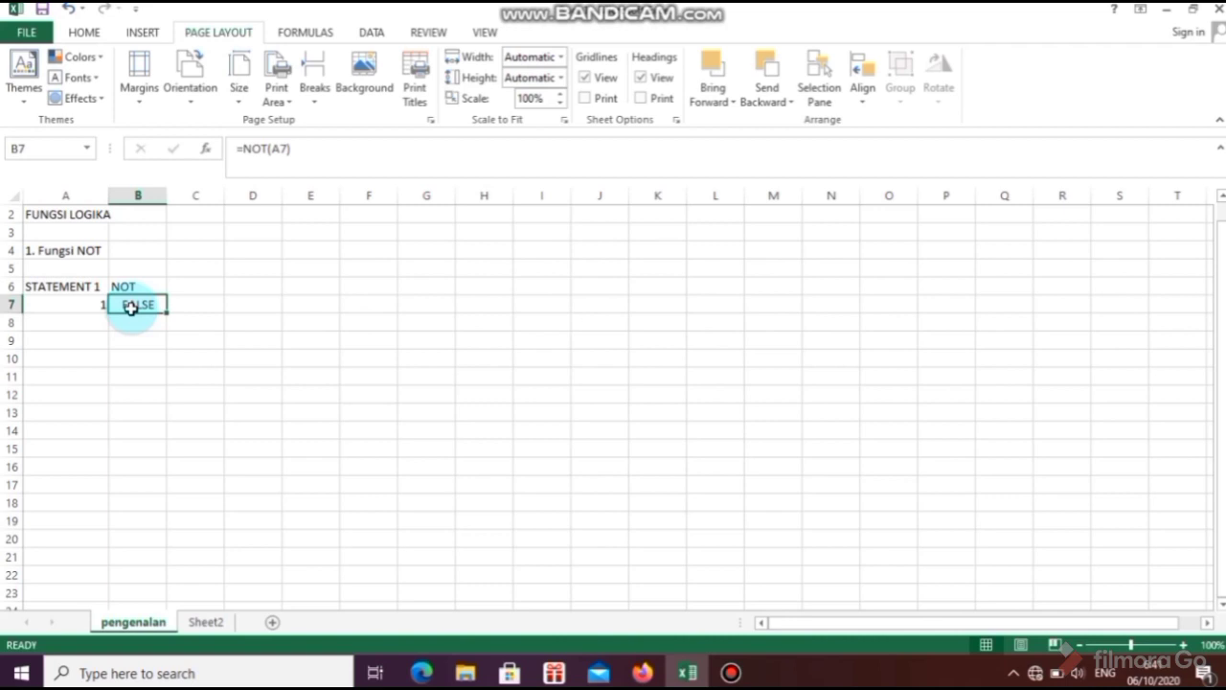
pyautogui.click(269, 151)
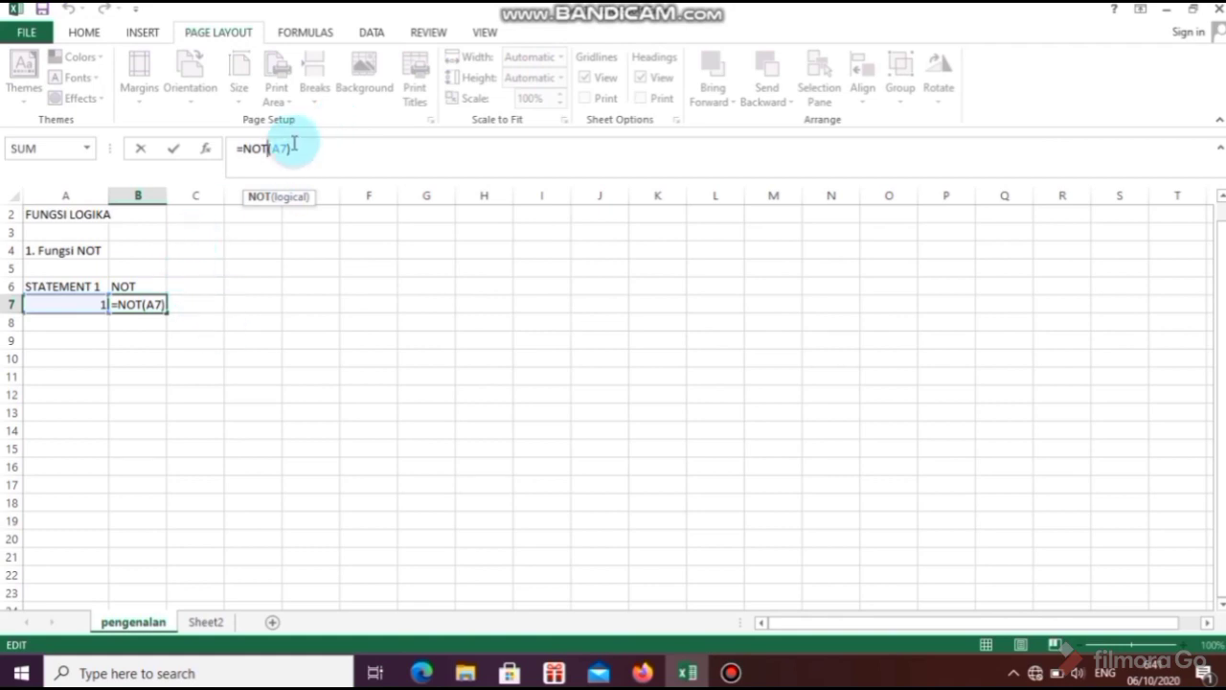
pyautogui.click(294, 148)
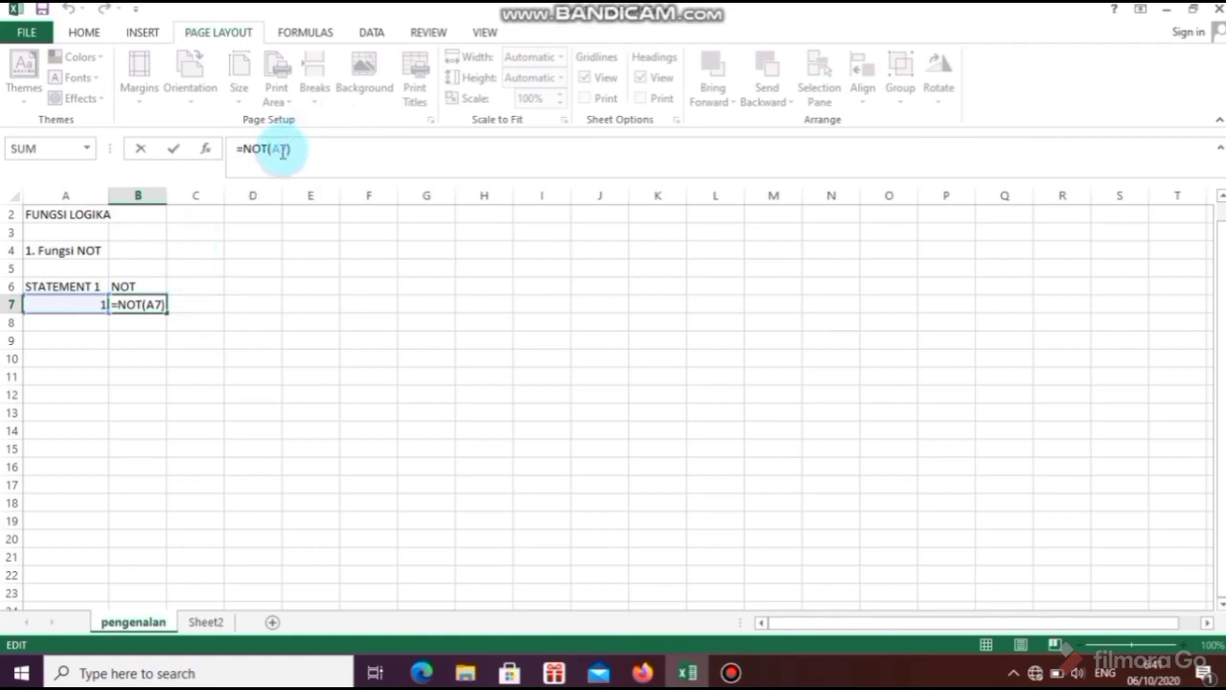
pyautogui.moveTo(286, 149); pyautogui.dragTo(272, 148)
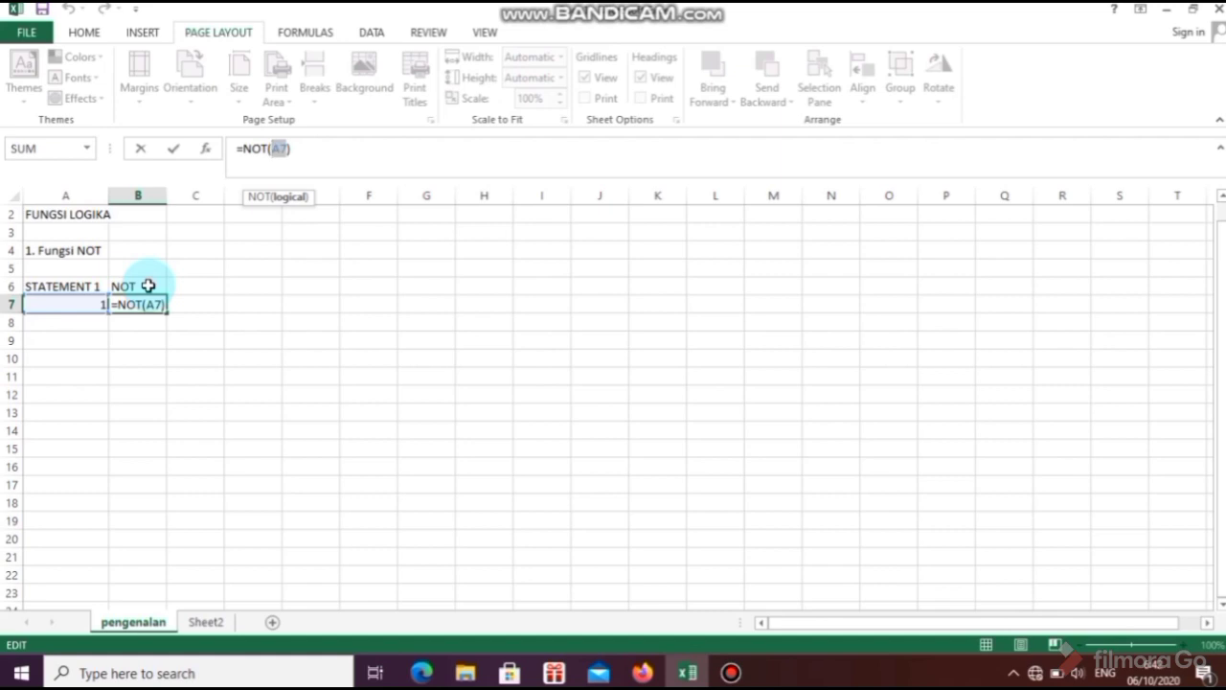
pyautogui.press('Return')
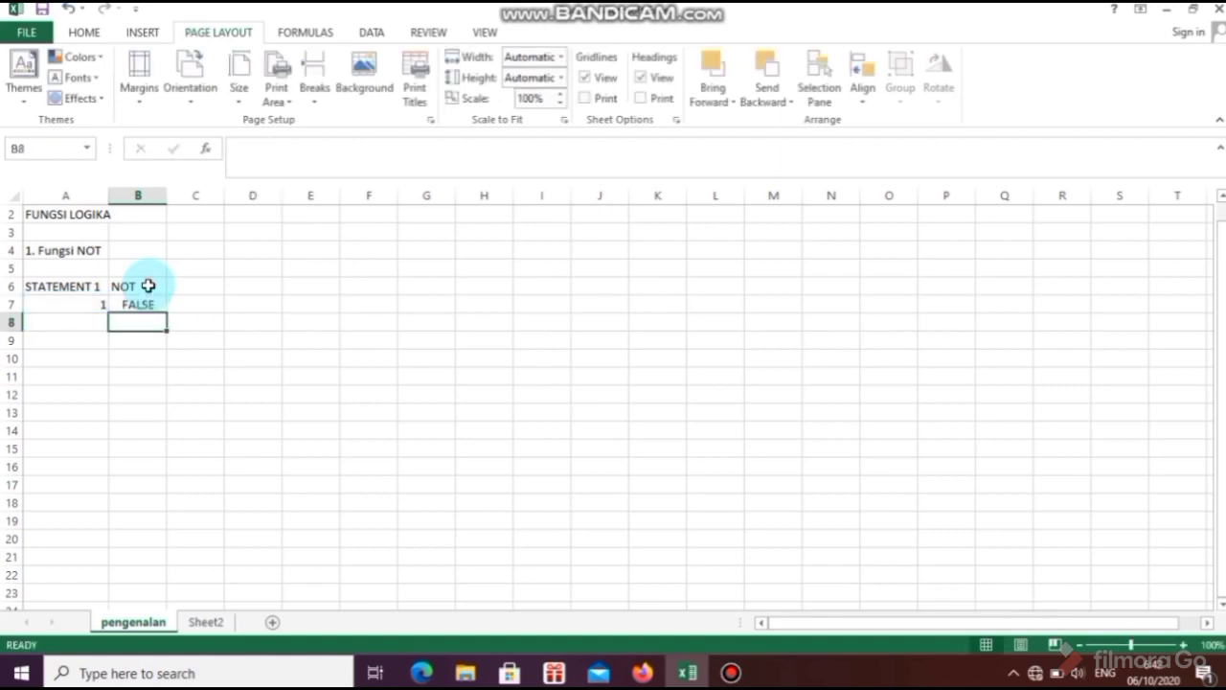
pyautogui.click(130, 305)
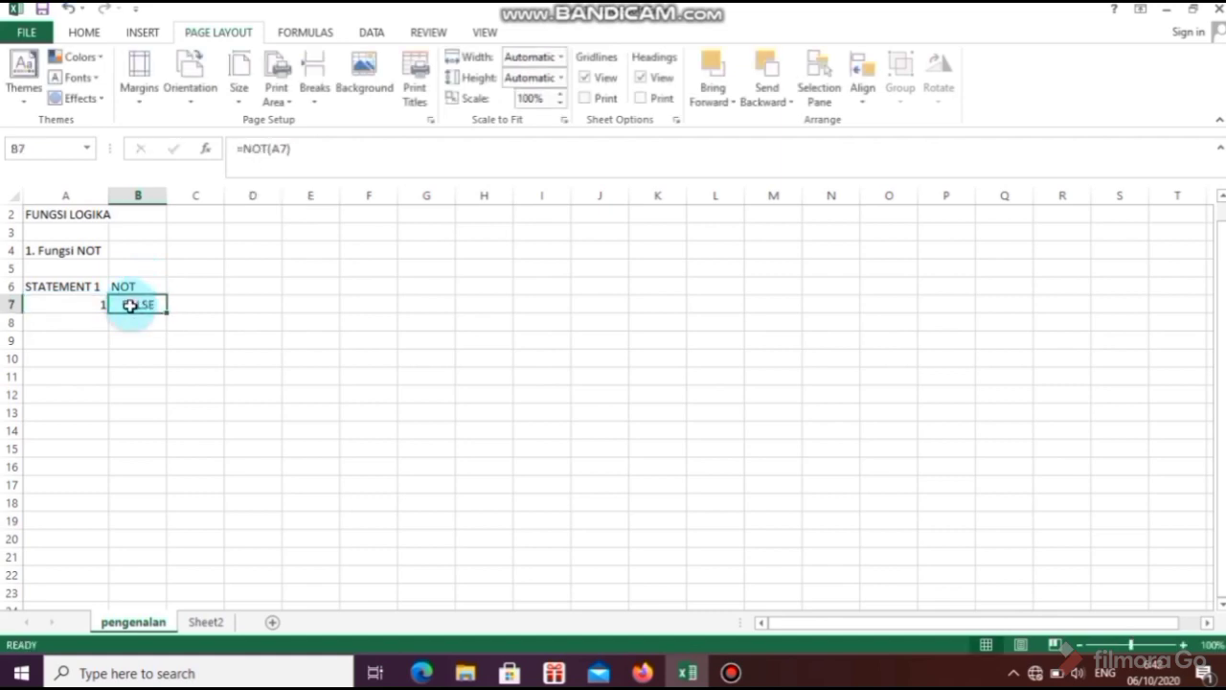
# - Append "--> Hasil eksekusi berupa TRUE atau FALSE" to the "1. Fungsi NOT" title in cell A4
pyautogui.click(76, 251)
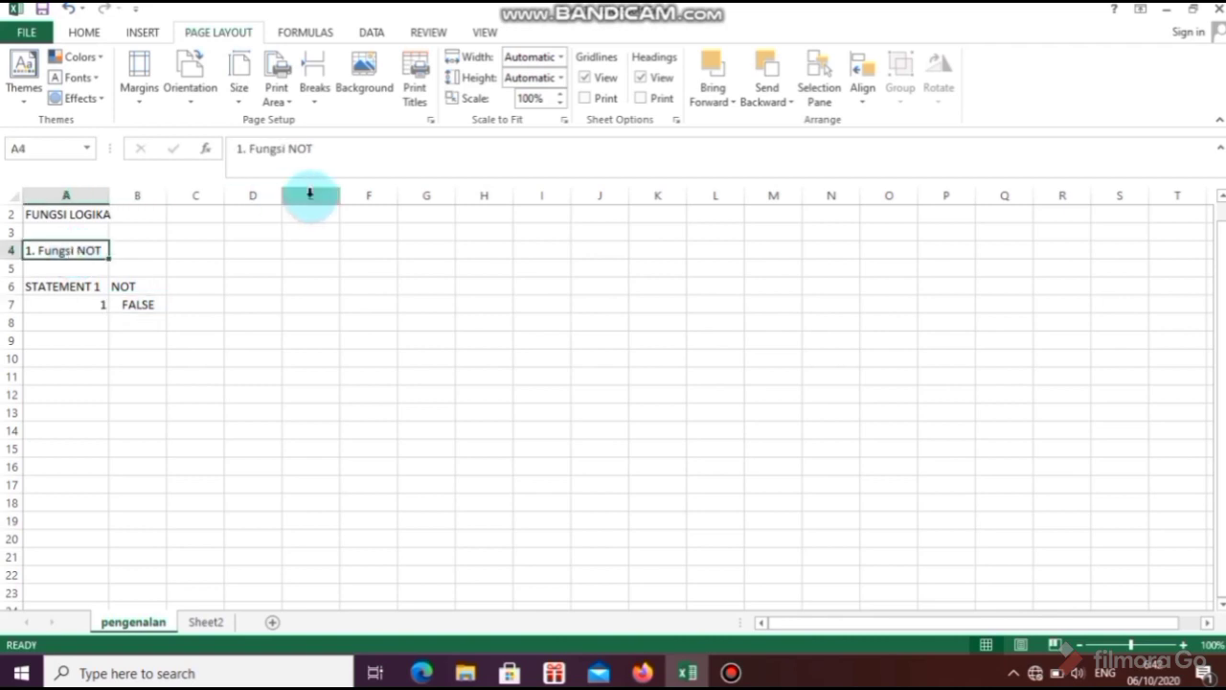
pyautogui.click(323, 144)
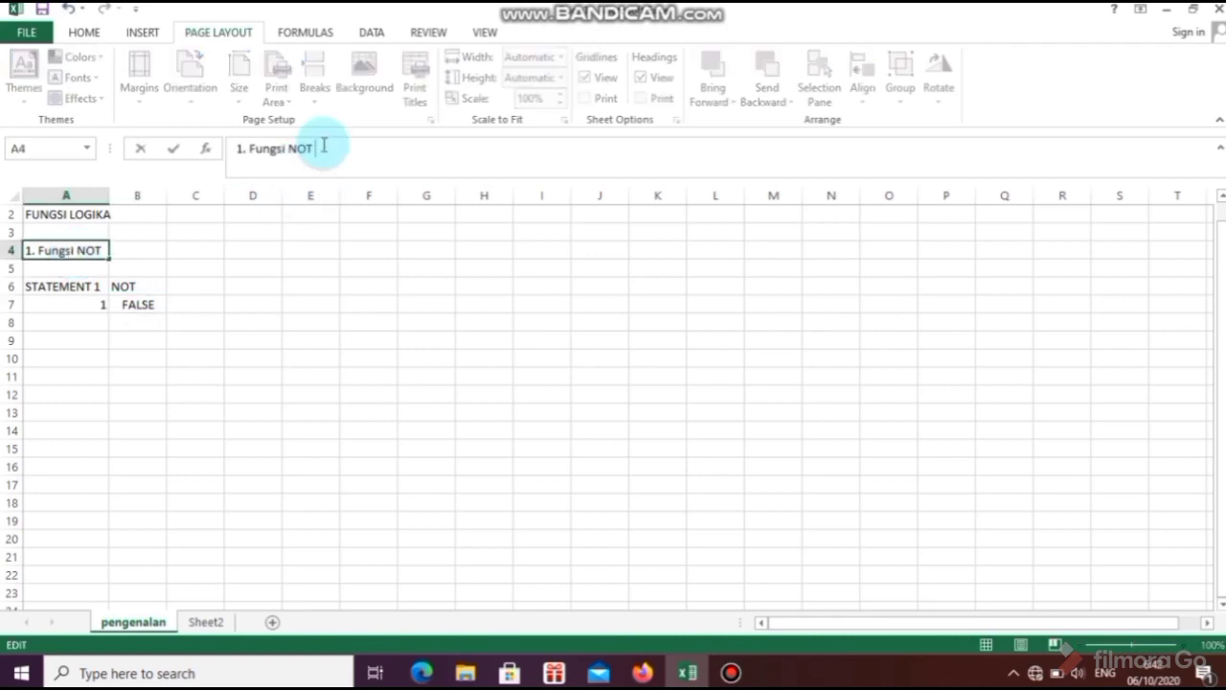
pyautogui.write('-->')
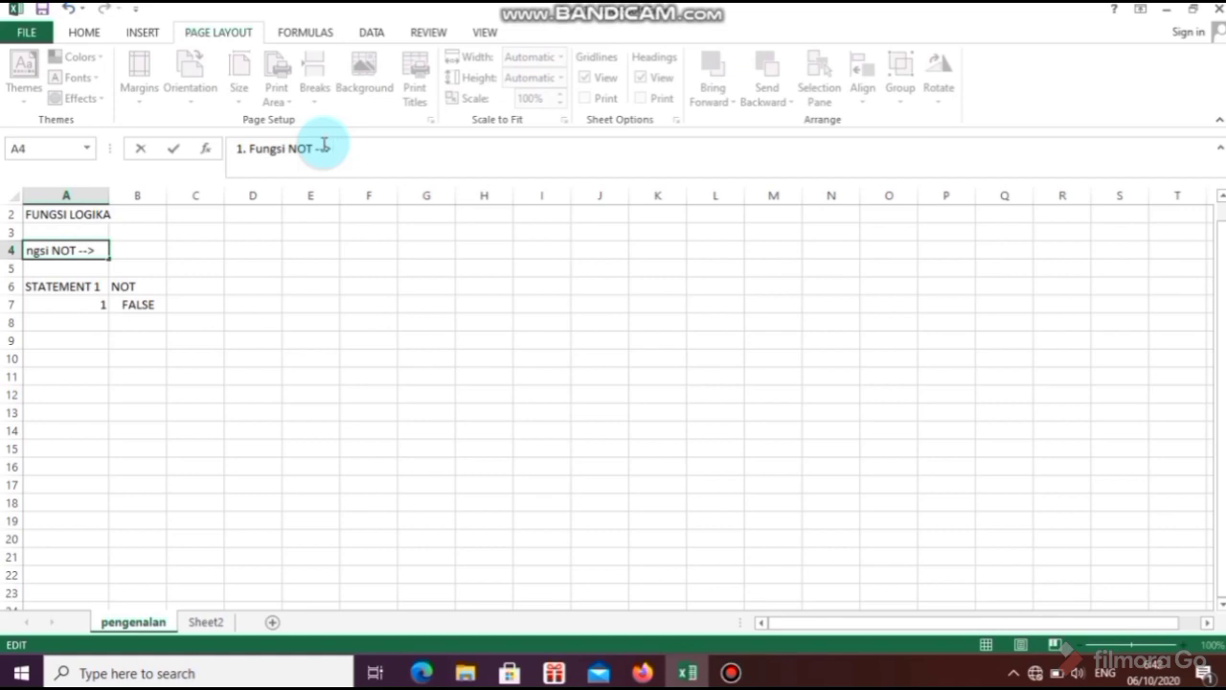
pyautogui.write(' Hail')
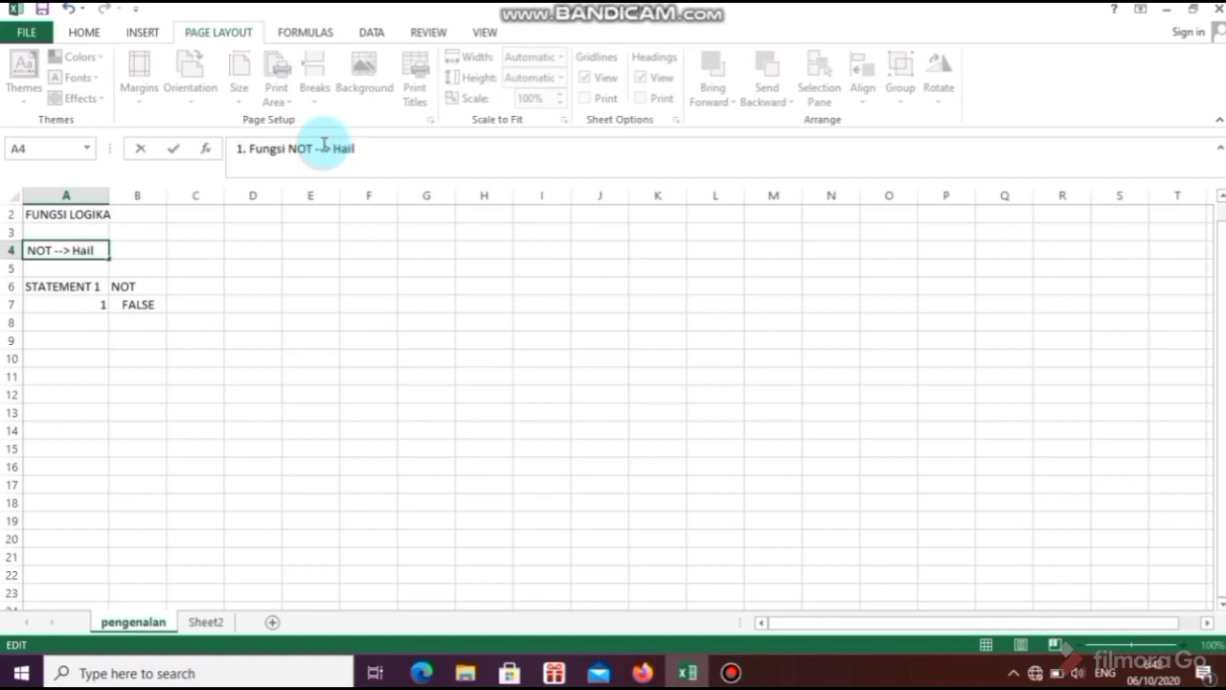
pyautogui.press('BackSpace')
pyautogui.press('BackSpace')
pyautogui.write('sil ek')
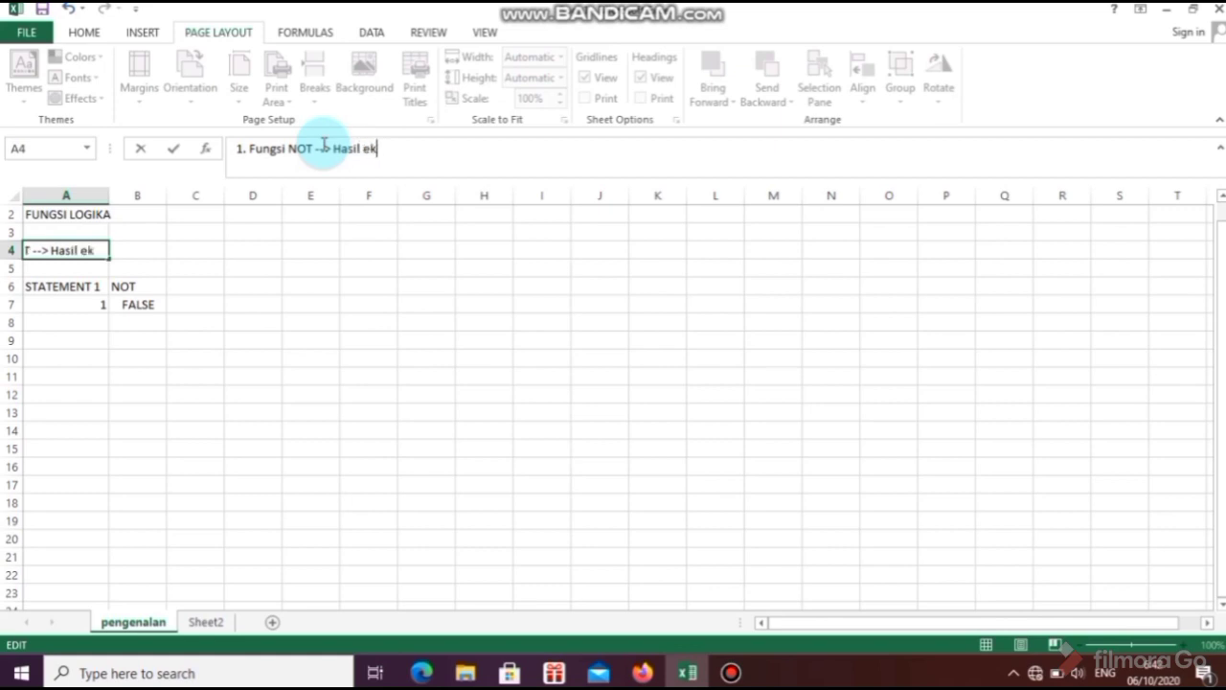
pyautogui.write('sekusi b')
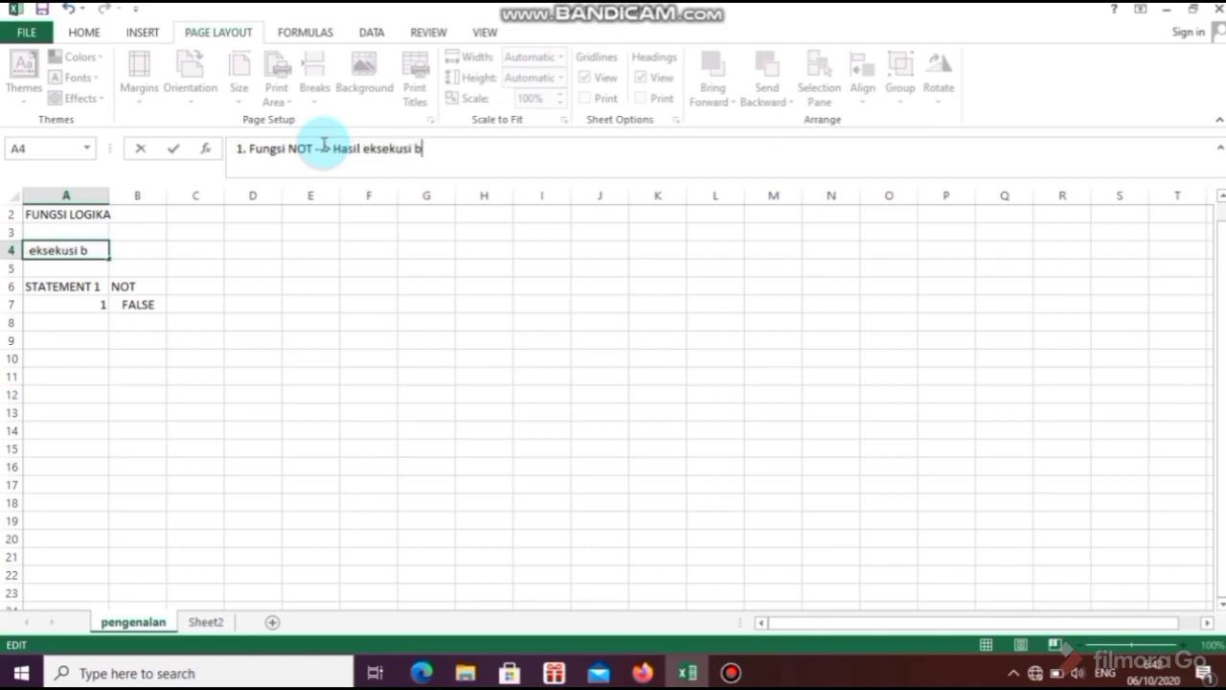
pyautogui.write('erupa ')
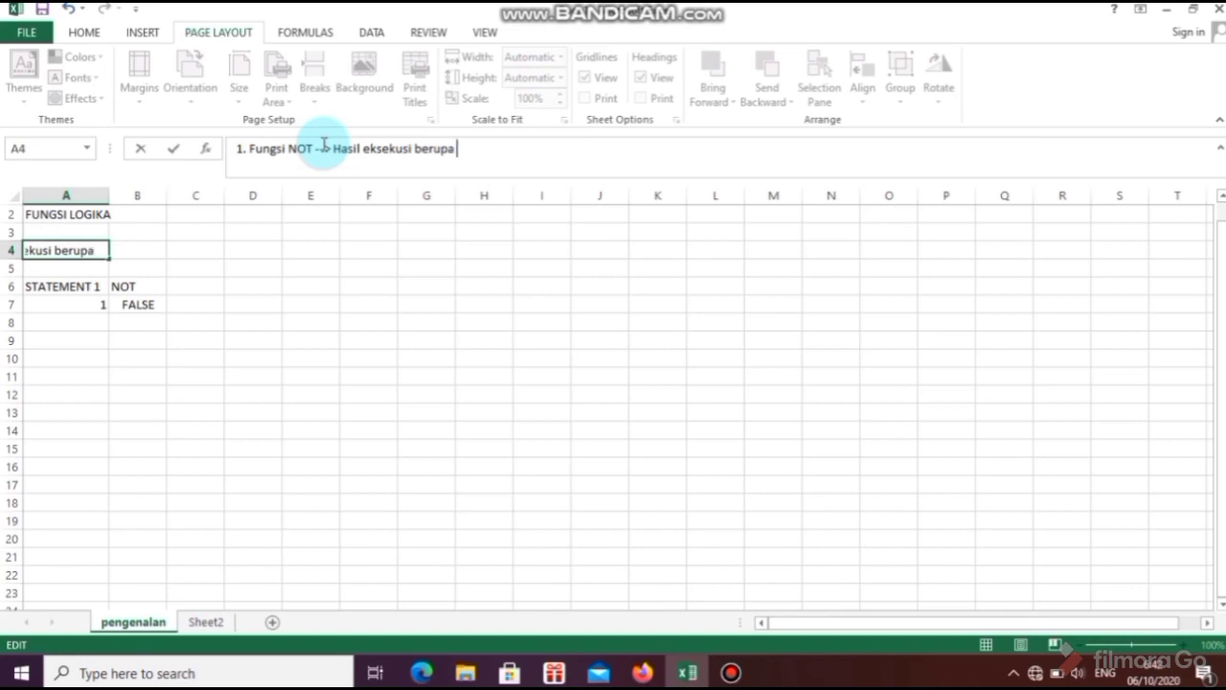
pyautogui.write('TRUE')
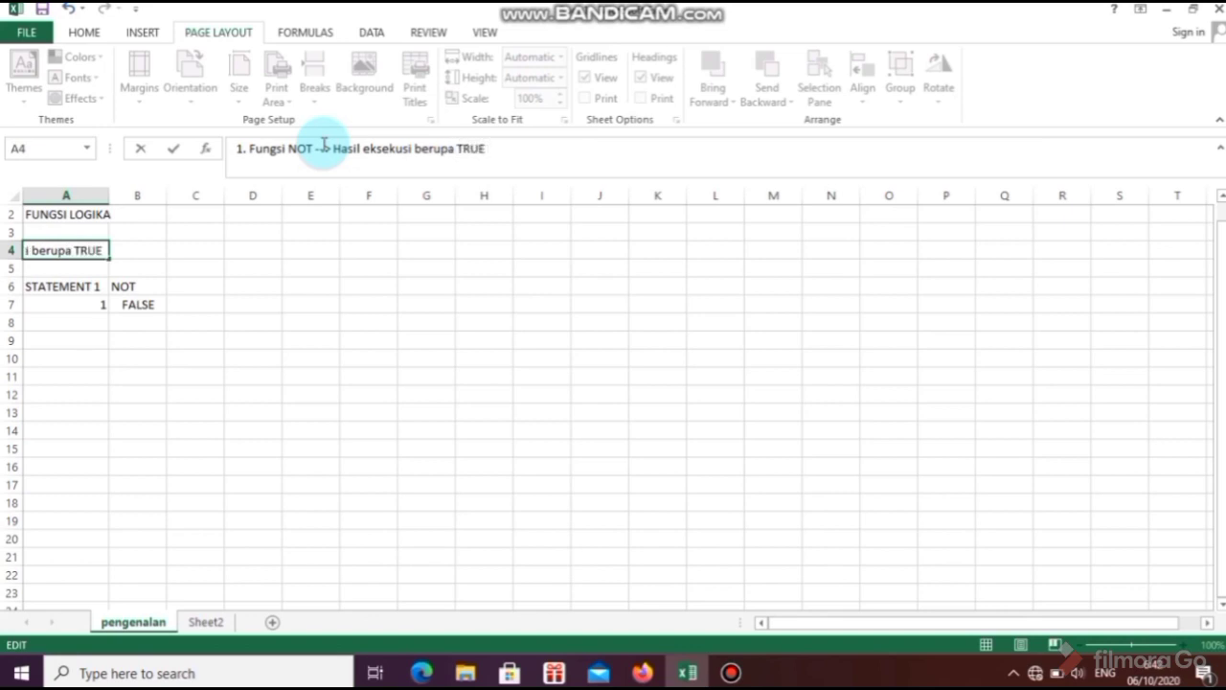
pyautogui.write(' atau F')
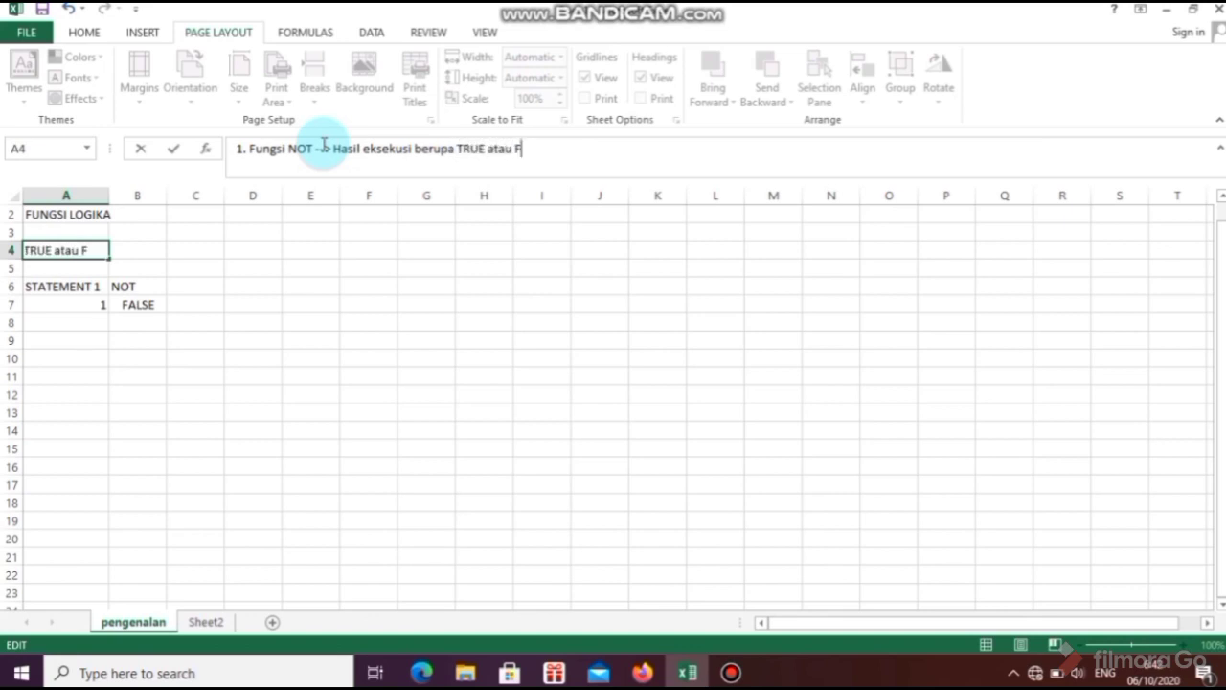
pyautogui.write('ALSE')
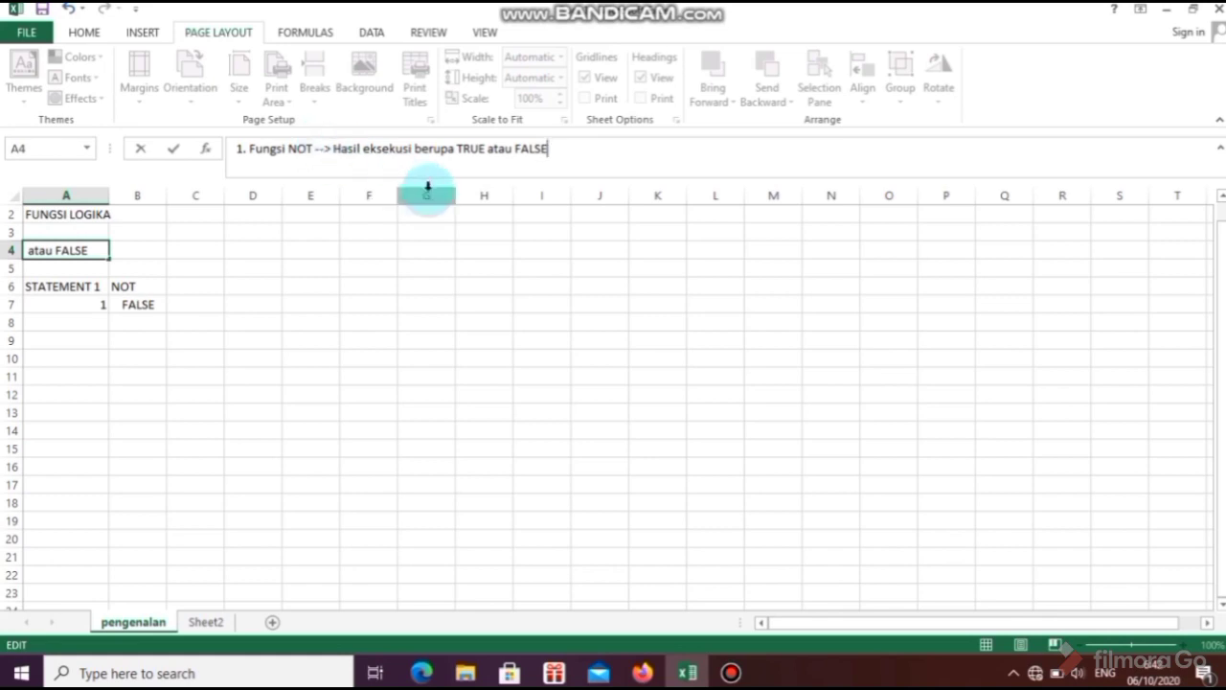
# - Extend the explanation in cell A4 with ", TRUE bernilai 1 dan FALSE Bernilai 0"
pyautogui.write(',')
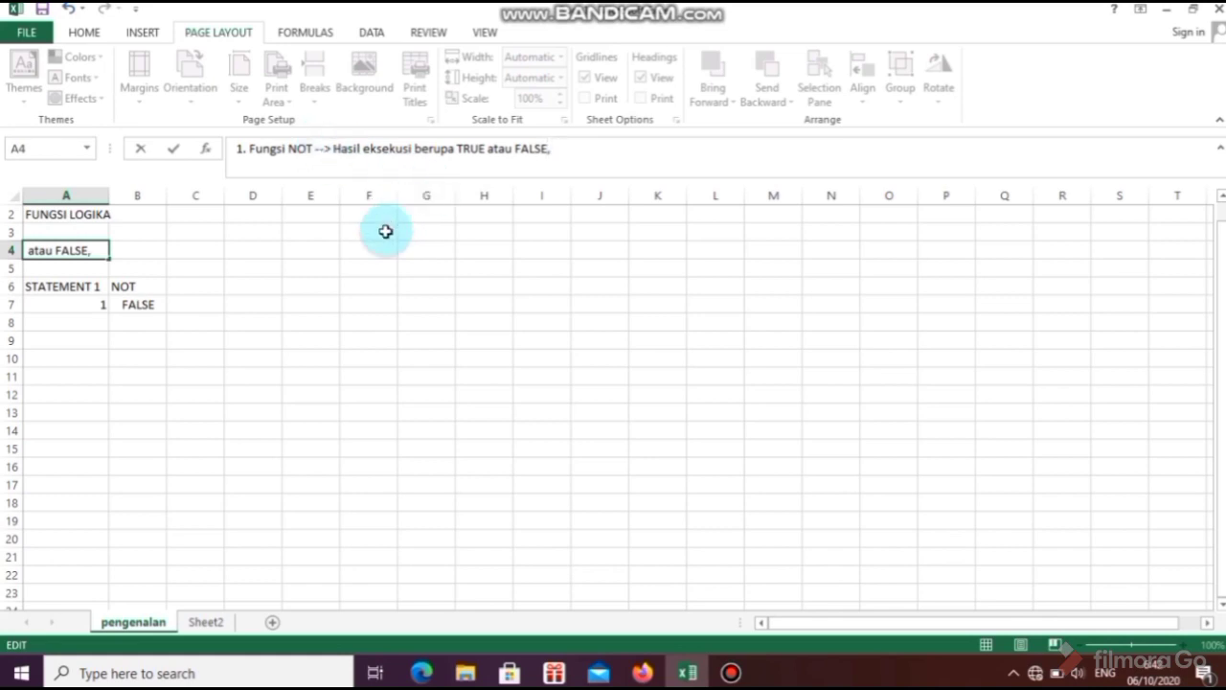
pyautogui.write(' tRUE')
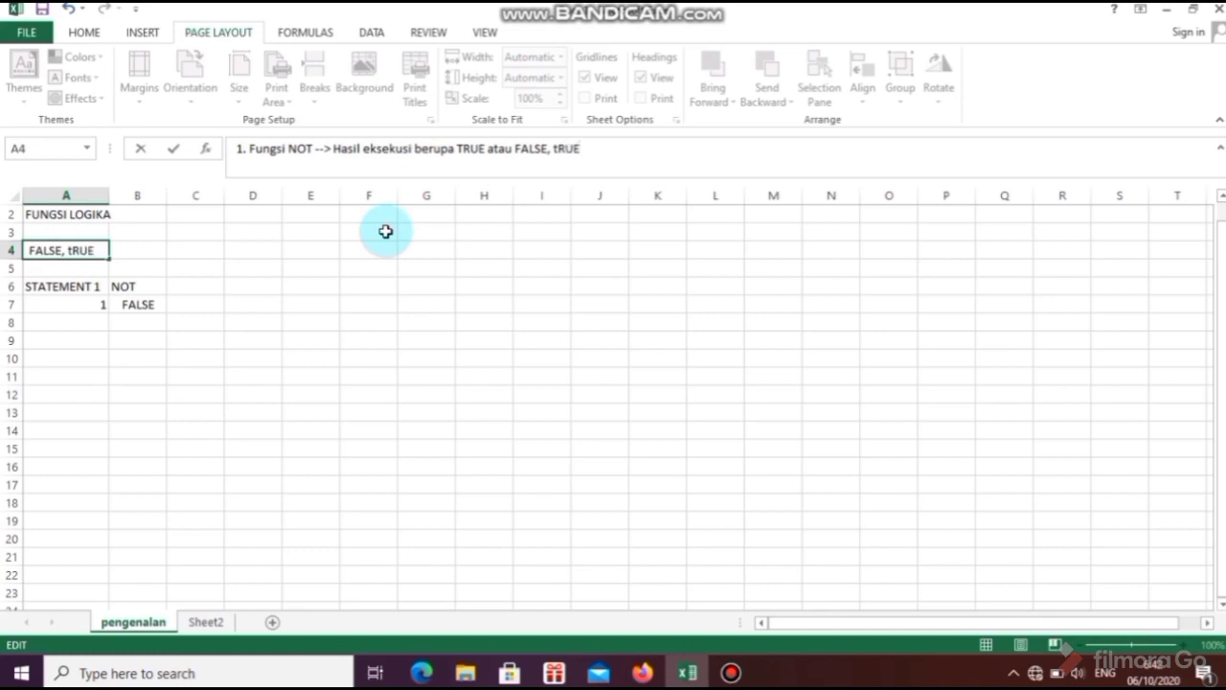
pyautogui.press('BackSpace')
pyautogui.press('BackSpace')
pyautogui.press('BackSpace')
pyautogui.press('BackSpace')
pyautogui.press('BackSpace')
pyautogui.write('TRUE be')
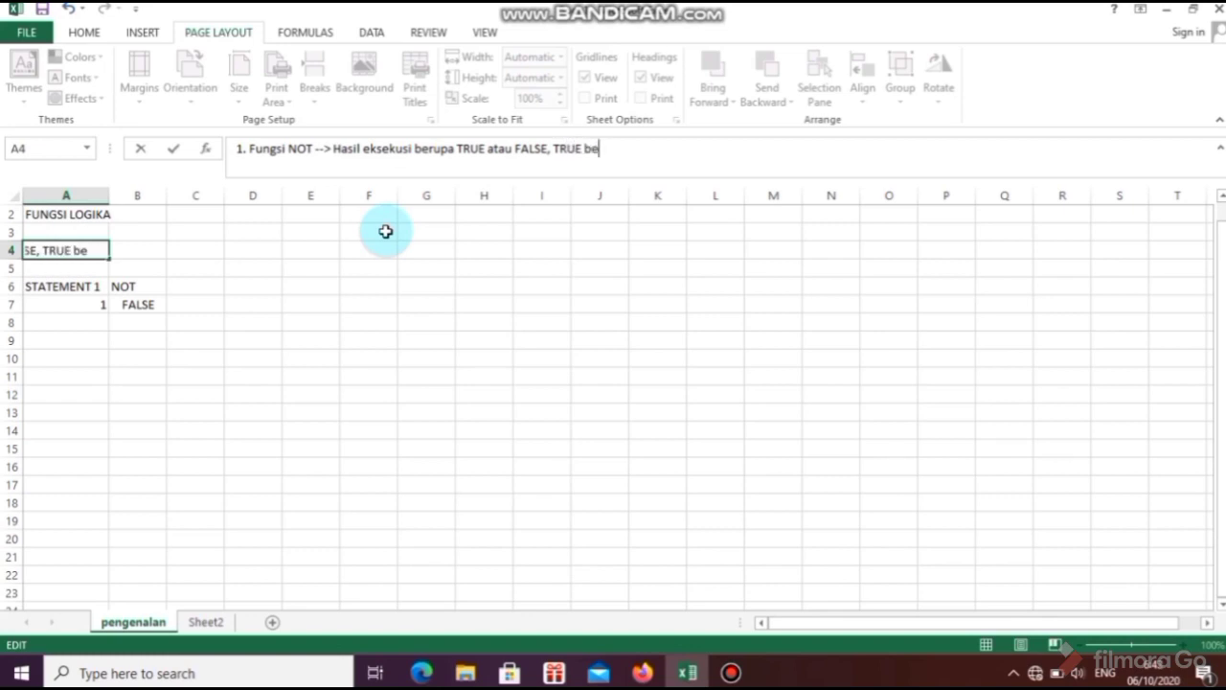
pyautogui.write('rnilai ')
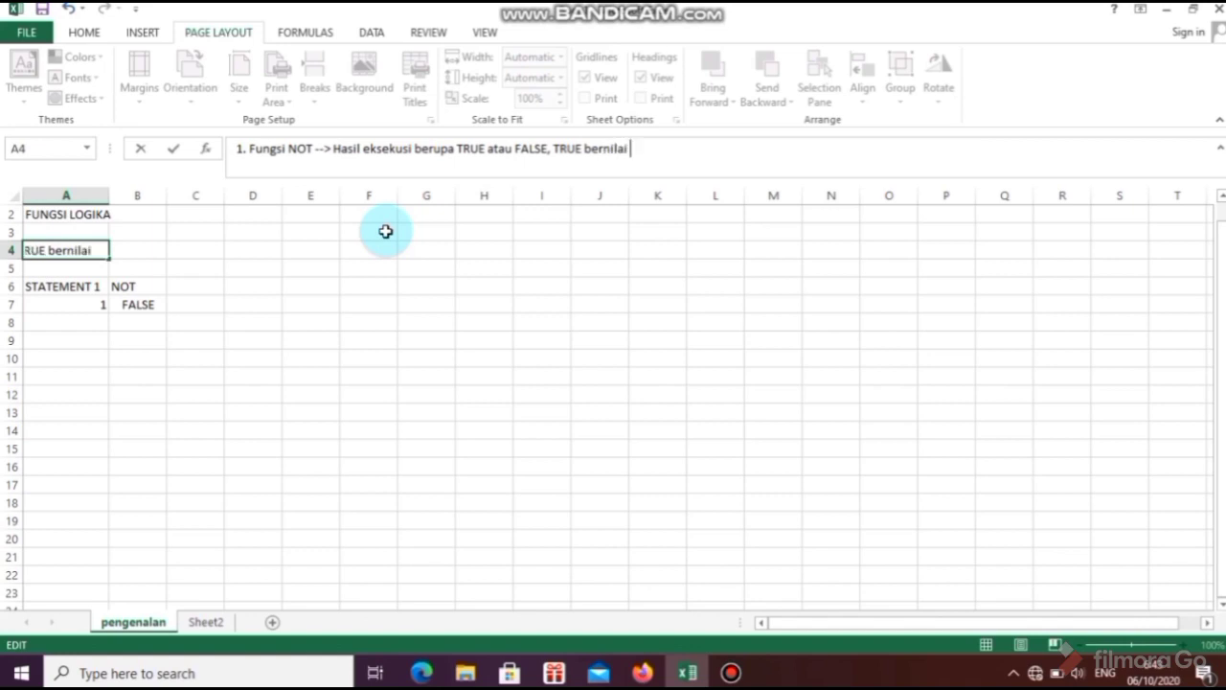
pyautogui.write('1 dan F')
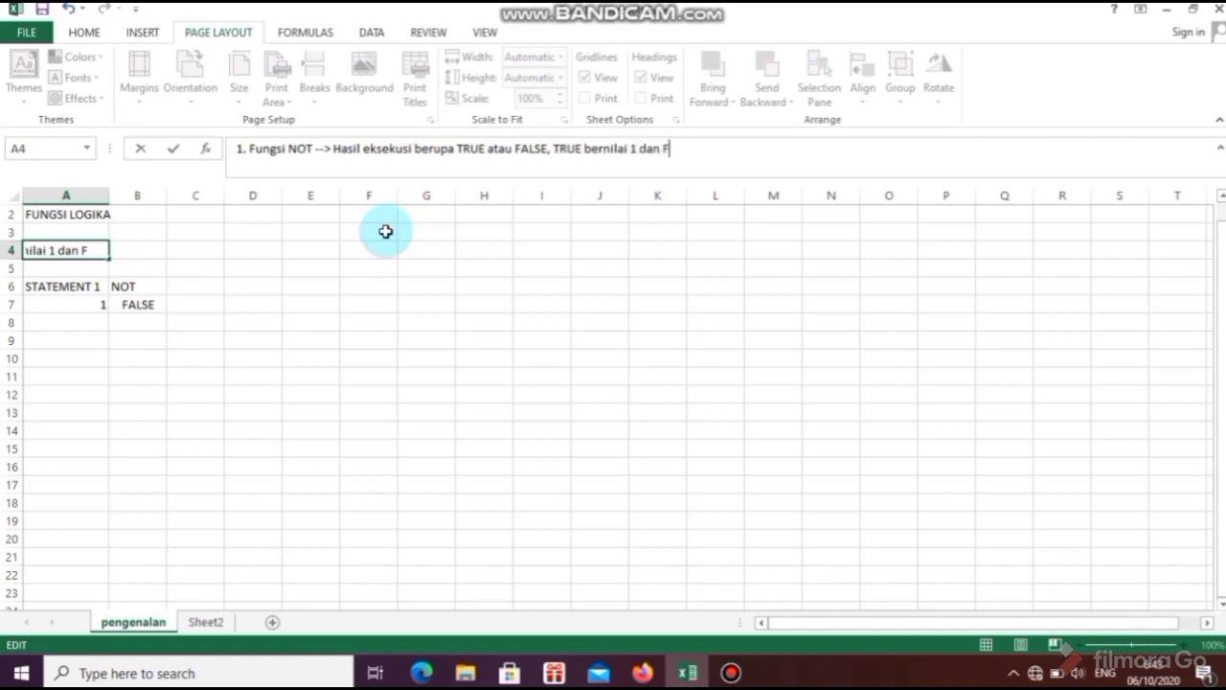
pyautogui.write('ALSE B')
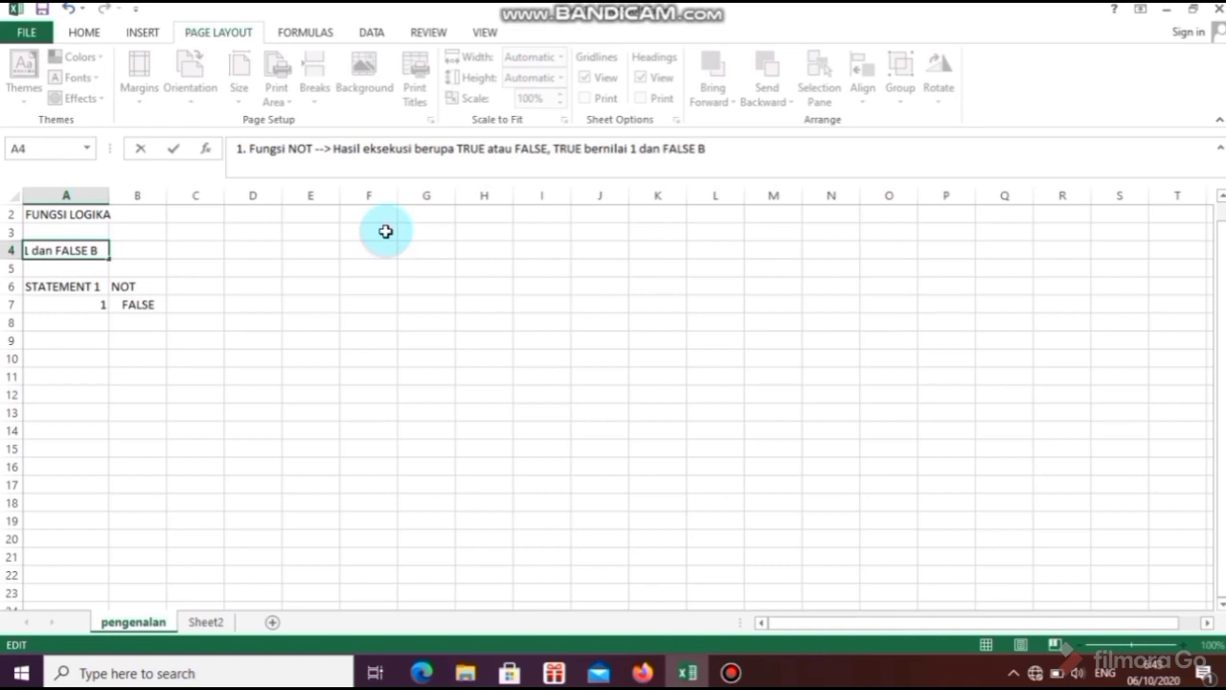
pyautogui.write('erni')
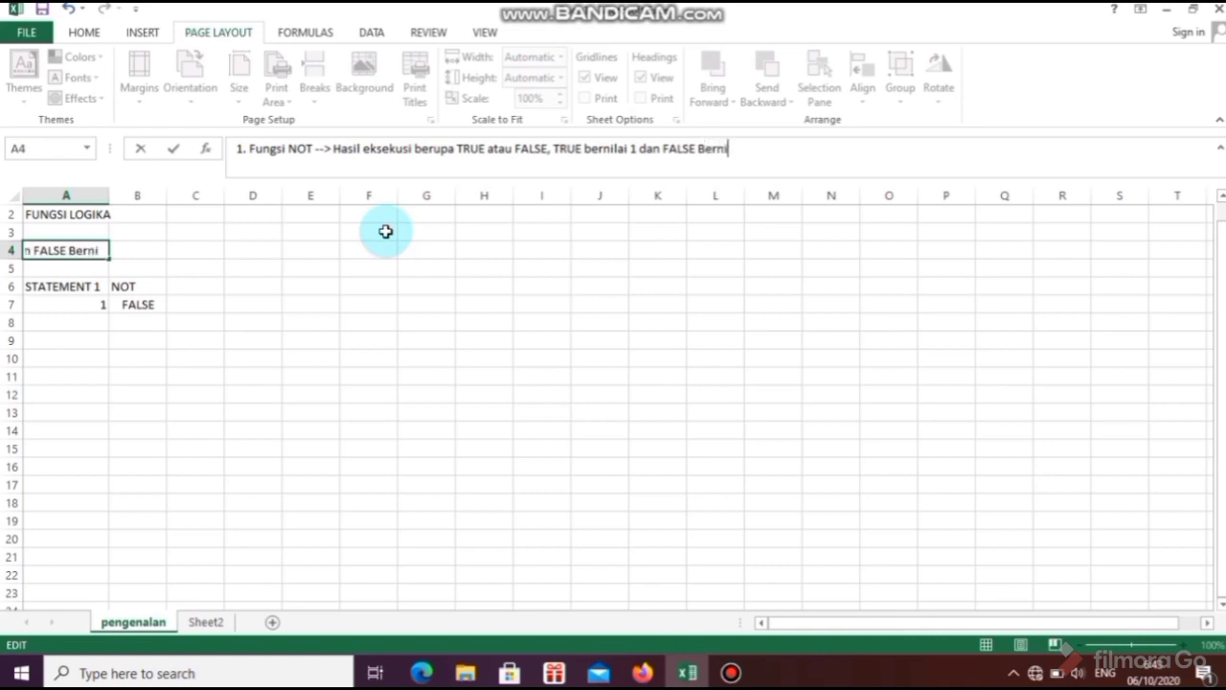
pyautogui.write('lai 0')
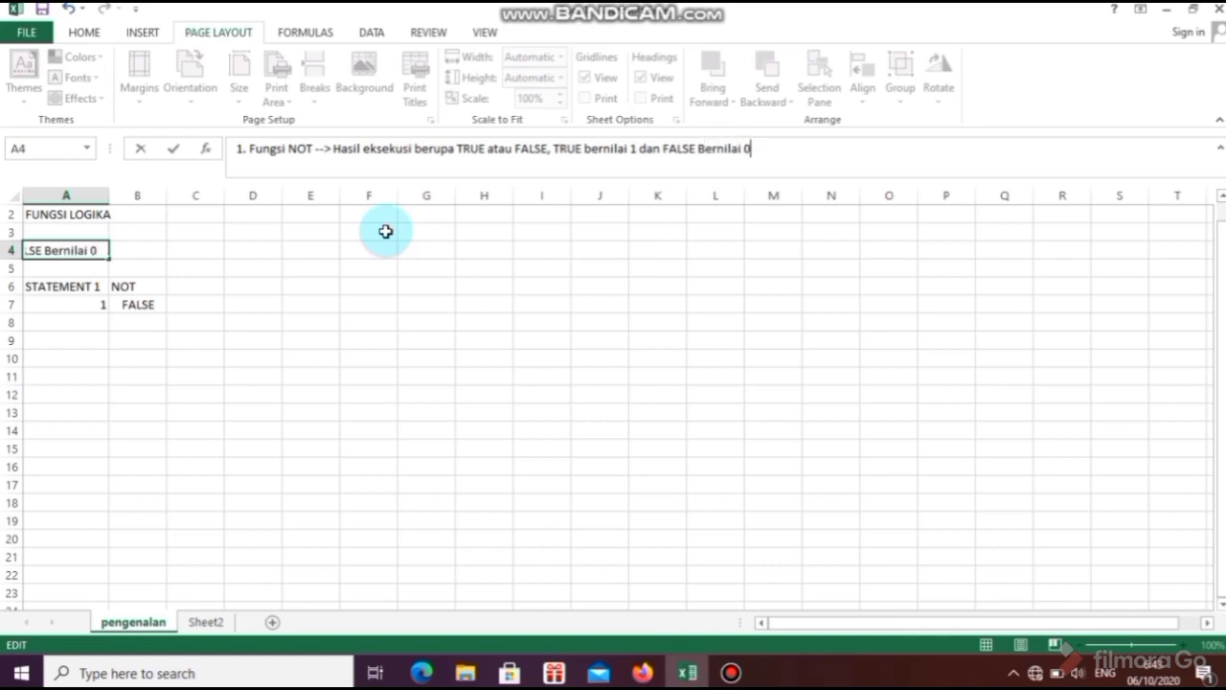
pyautogui.press('Return')
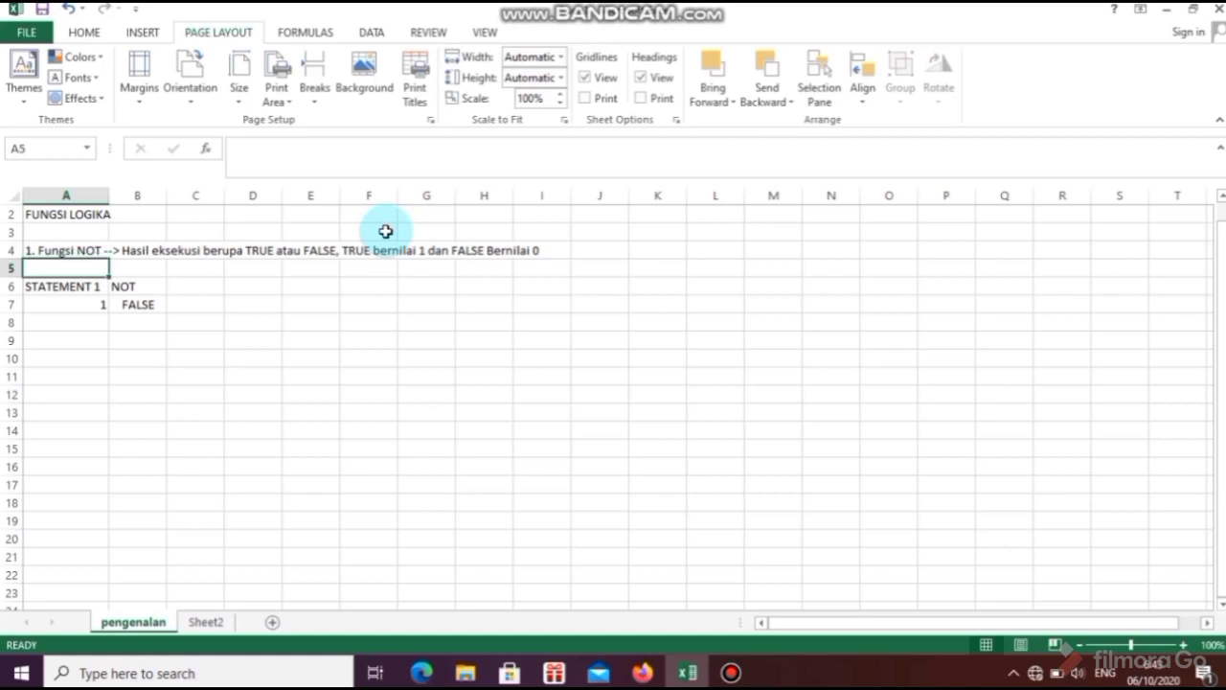
# - Compare the statement value in cell A7 with the NOT result in cell B7
pyautogui.click(75, 304)
pyautogui.click(130, 306)
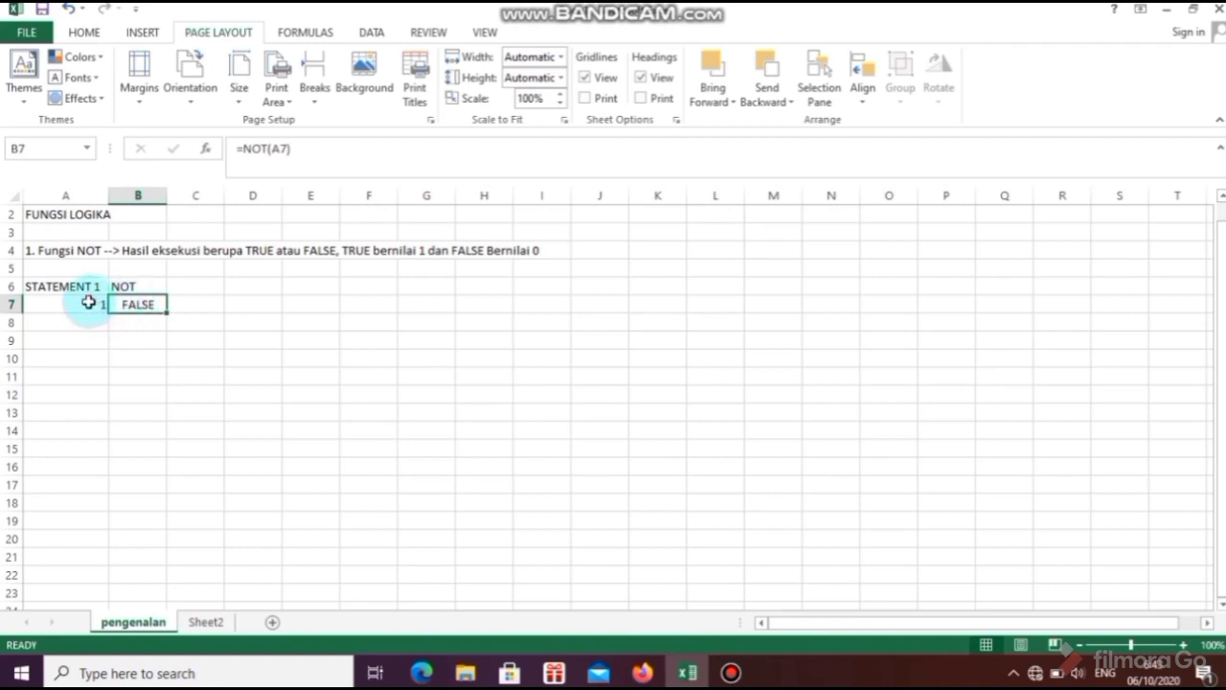
# - Enter 0 as the second statement value in cell A8, below the existing value in A7
pyautogui.click(87, 303)
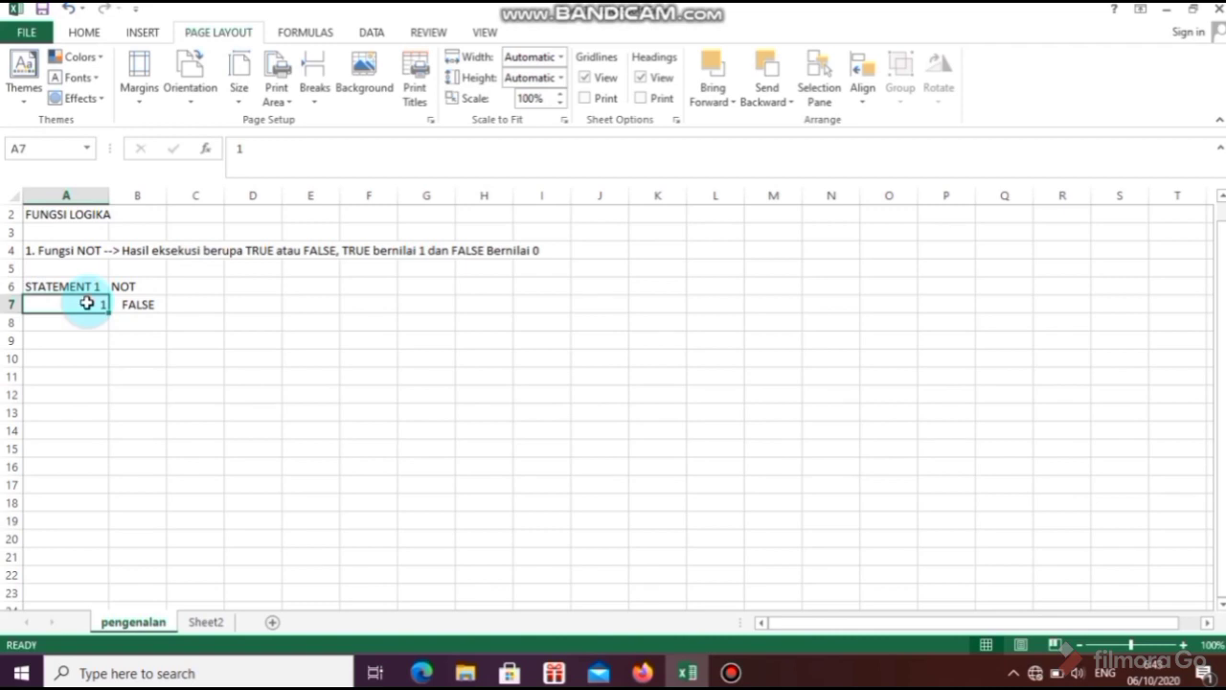
pyautogui.click(151, 315)
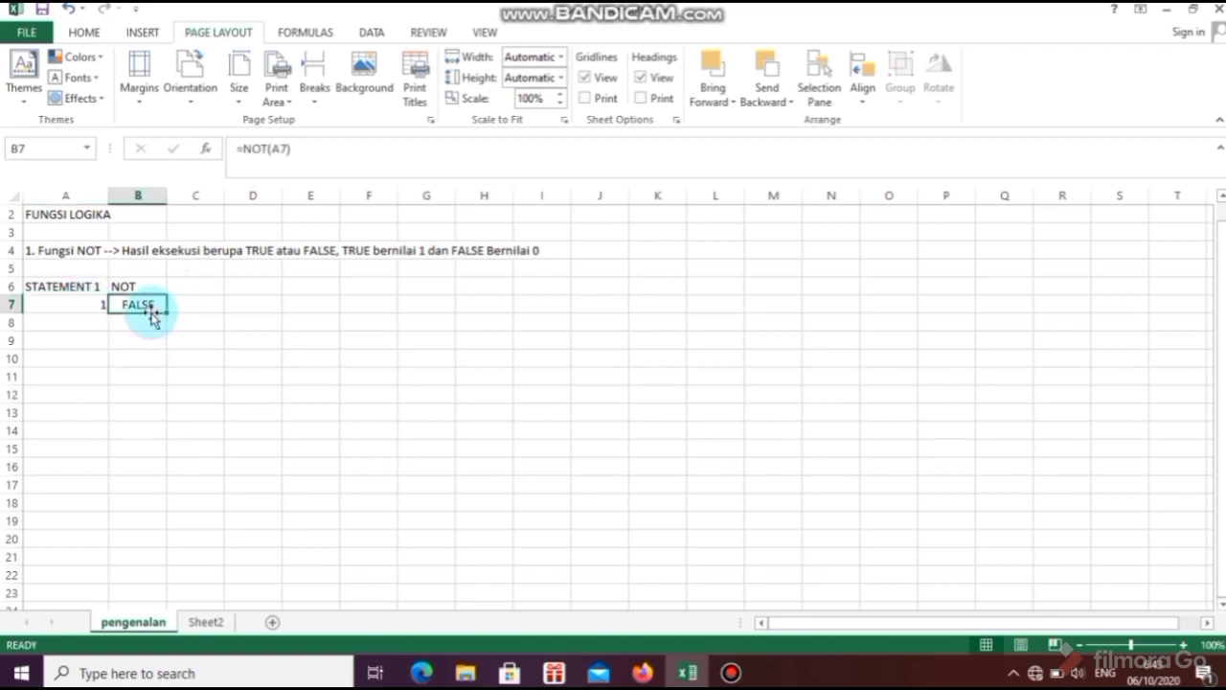
pyautogui.click(87, 324)
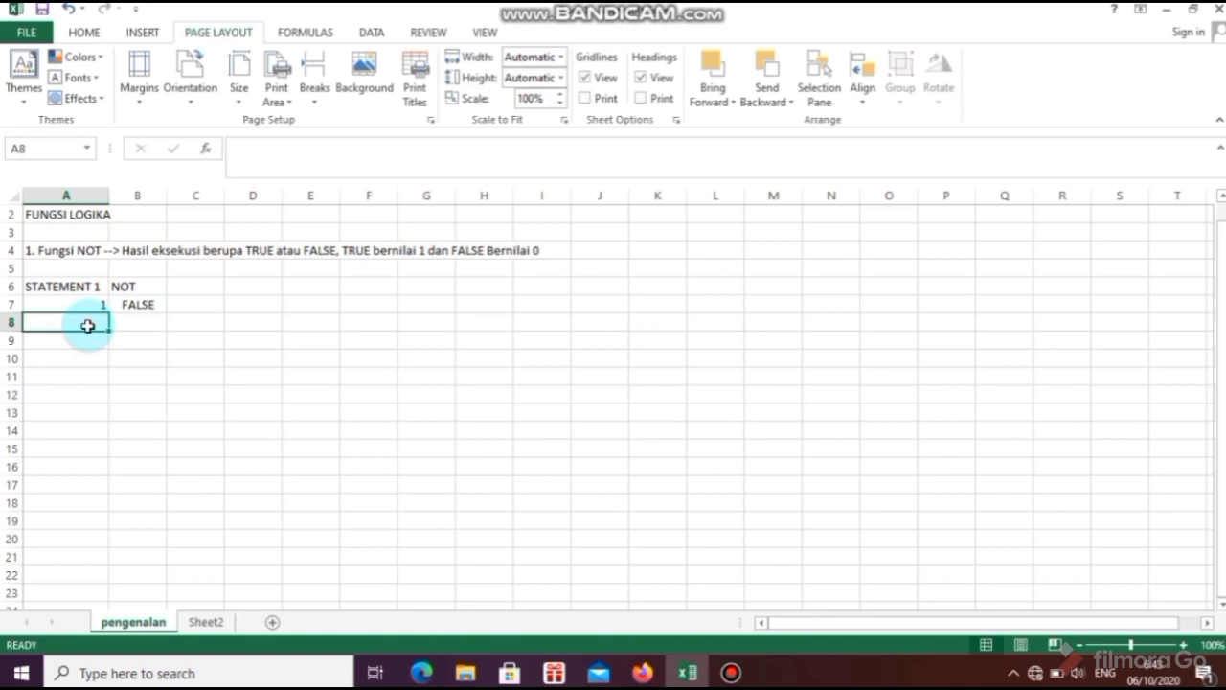
pyautogui.write('0')
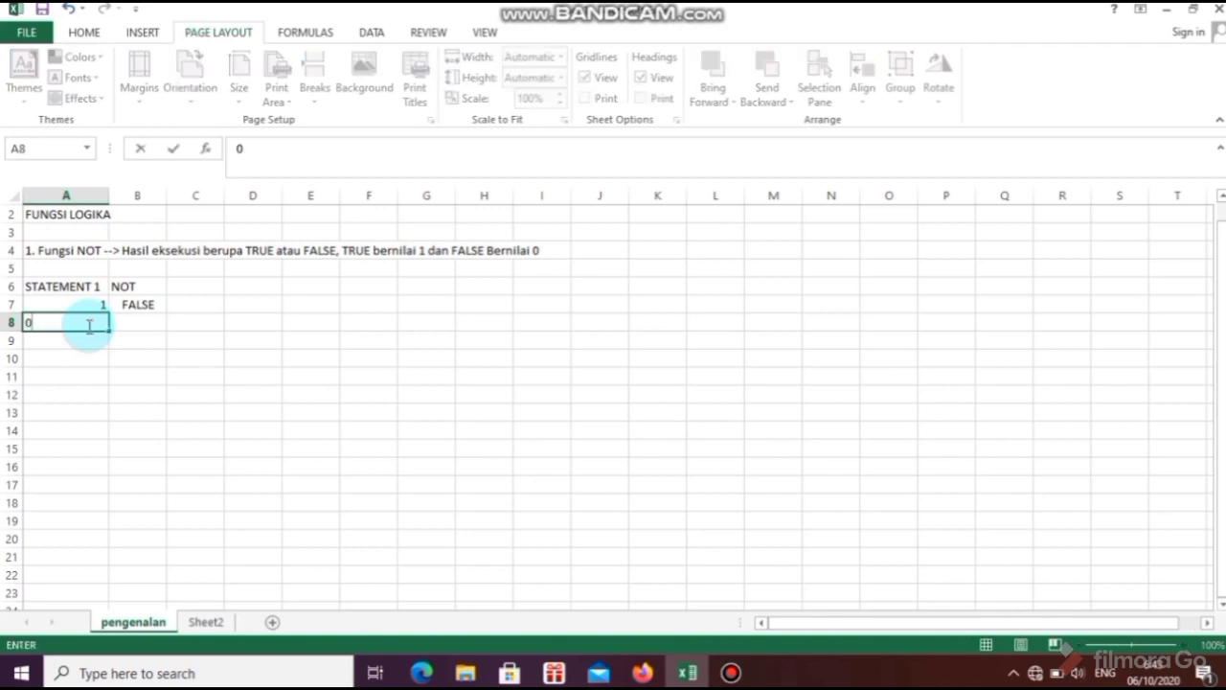
# - Enter the formula =NOT(A8) in cell B8 and compare it with its argument in A8
pyautogui.click(143, 324)
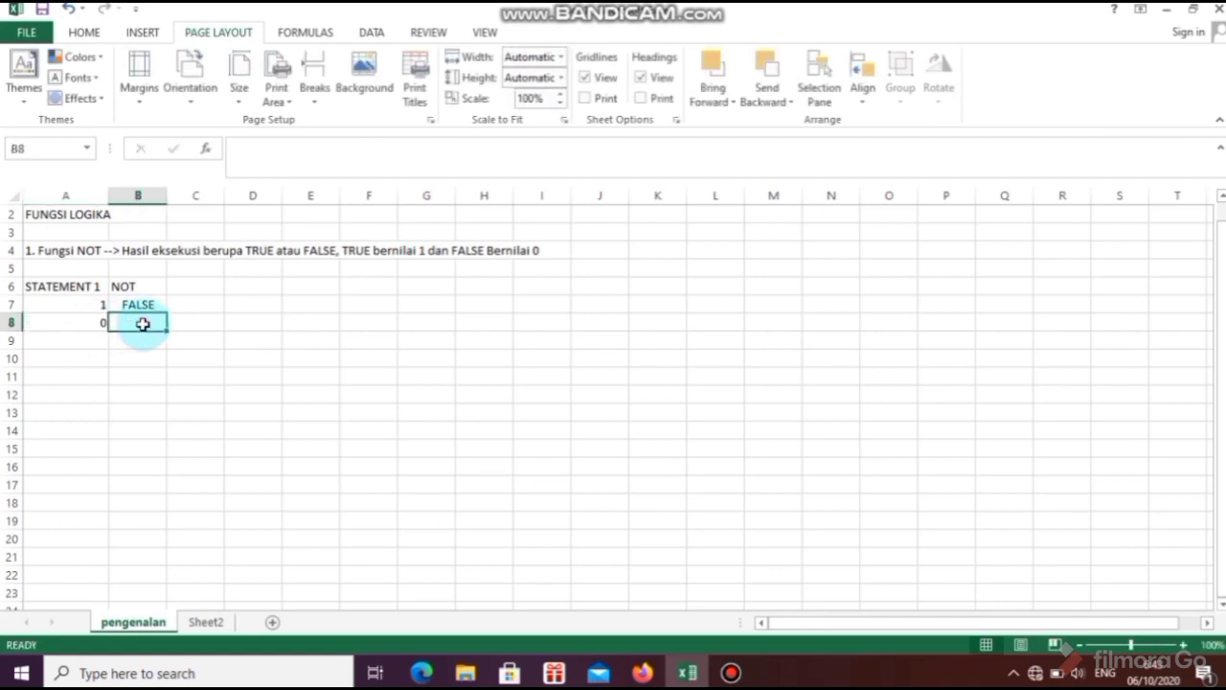
pyautogui.write('=')
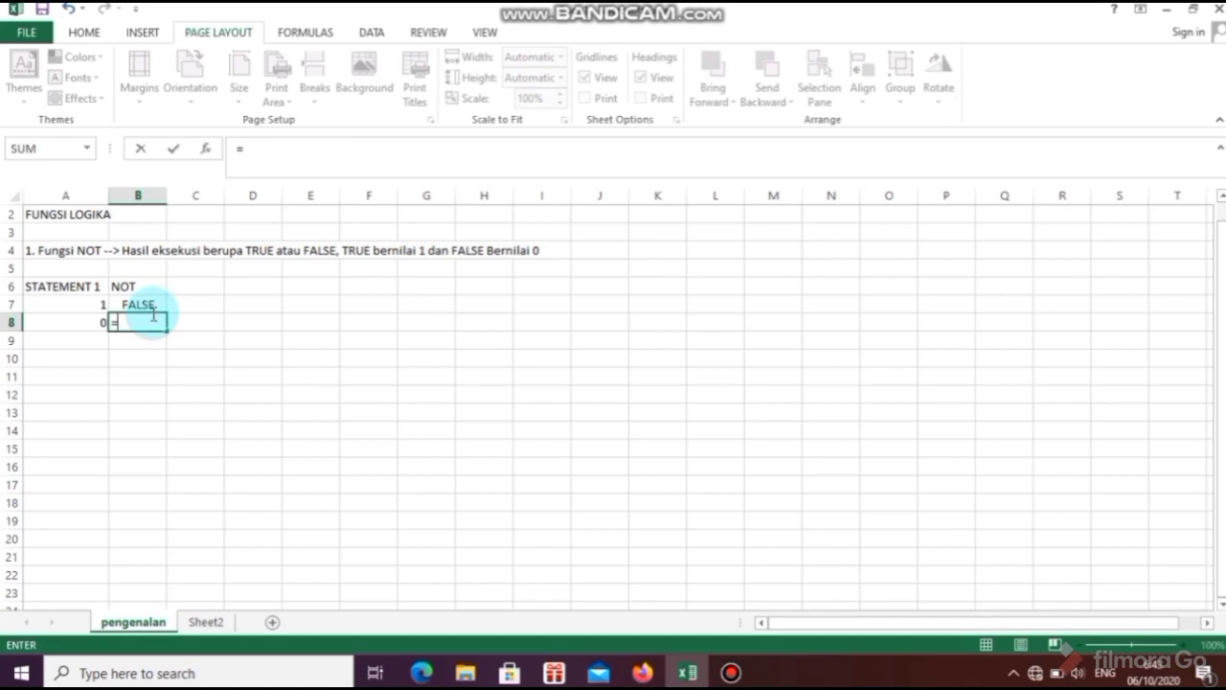
pyautogui.write('not')
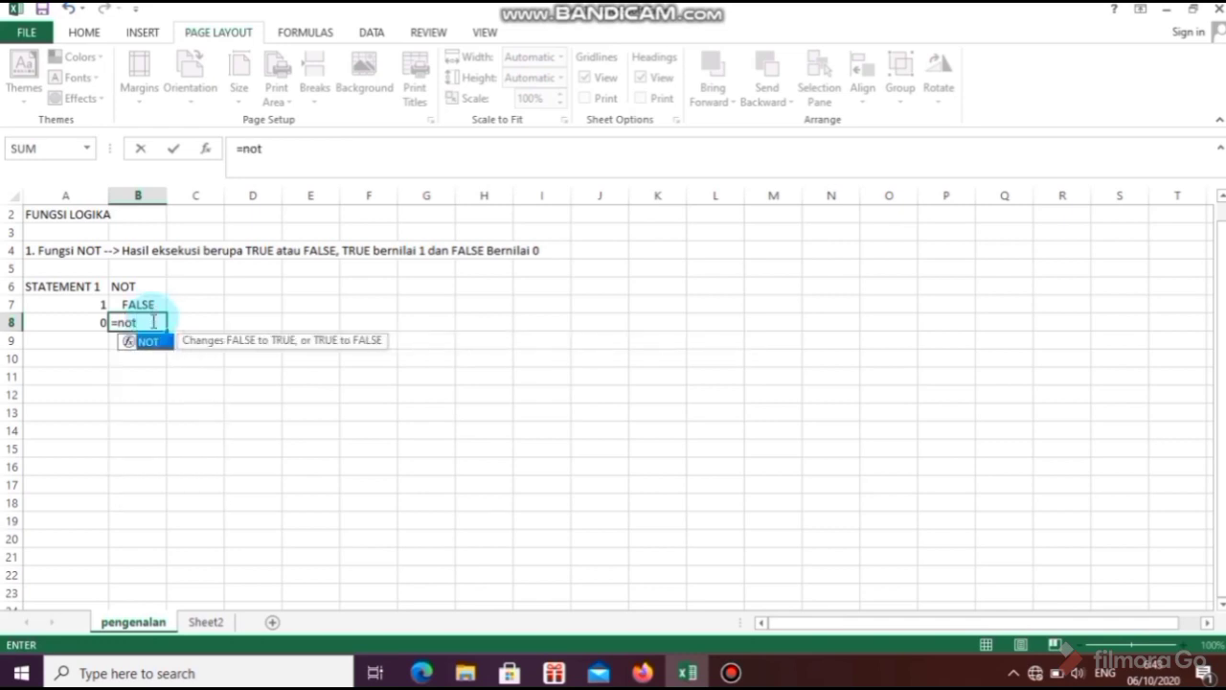
pyautogui.write('(')
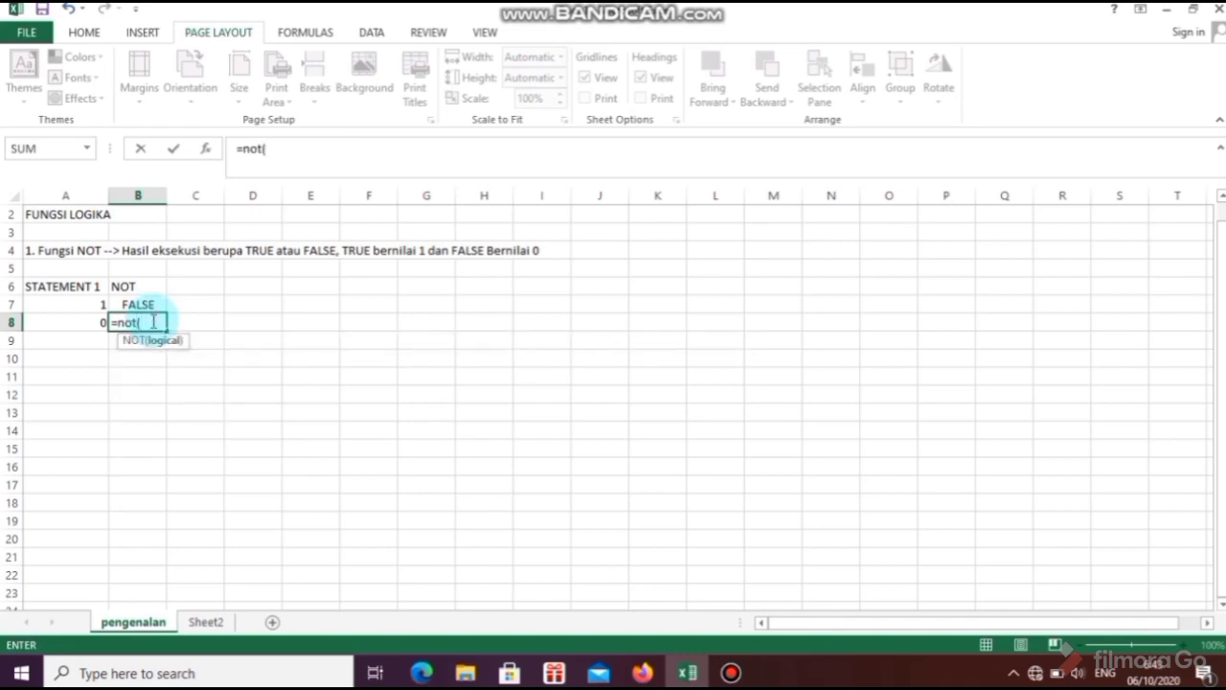
pyautogui.click(95, 323)
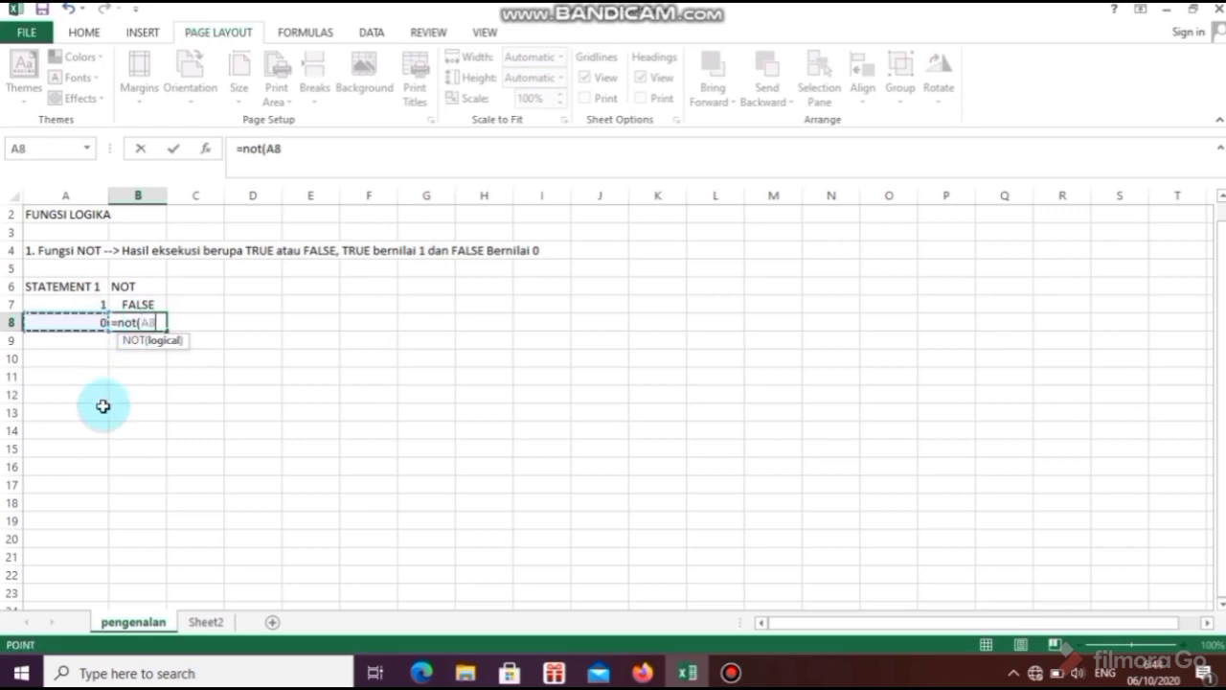
pyautogui.write(')')
pyautogui.press('Return')
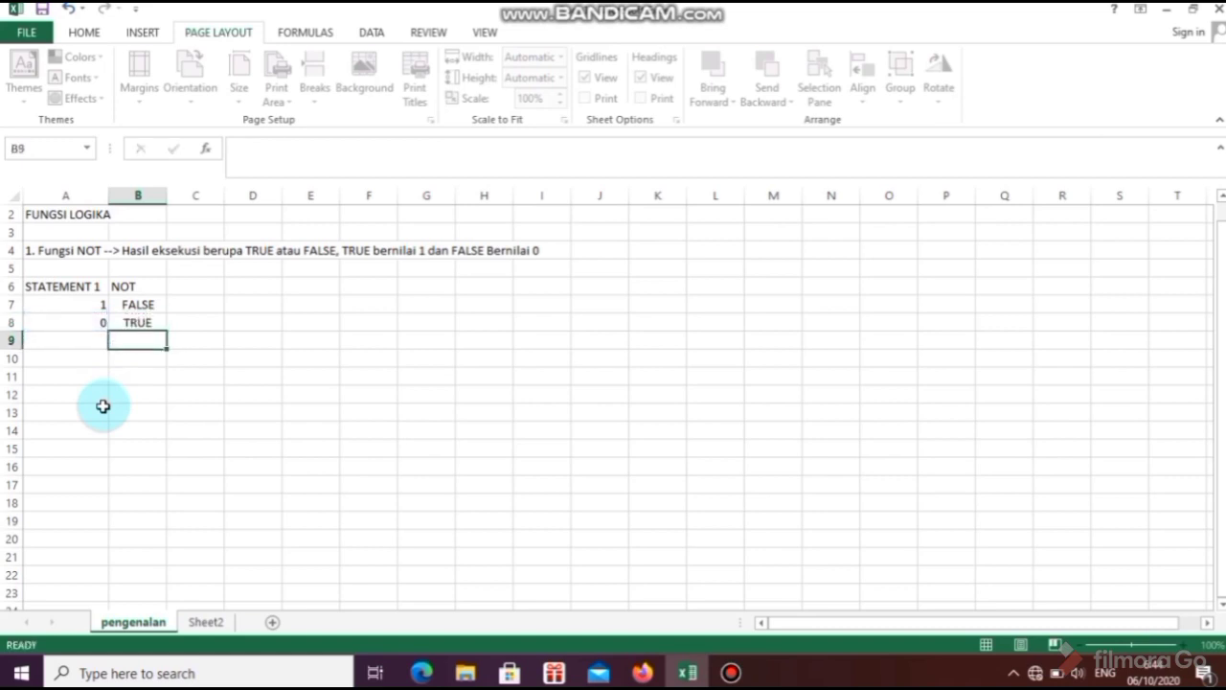
pyautogui.click(126, 322)
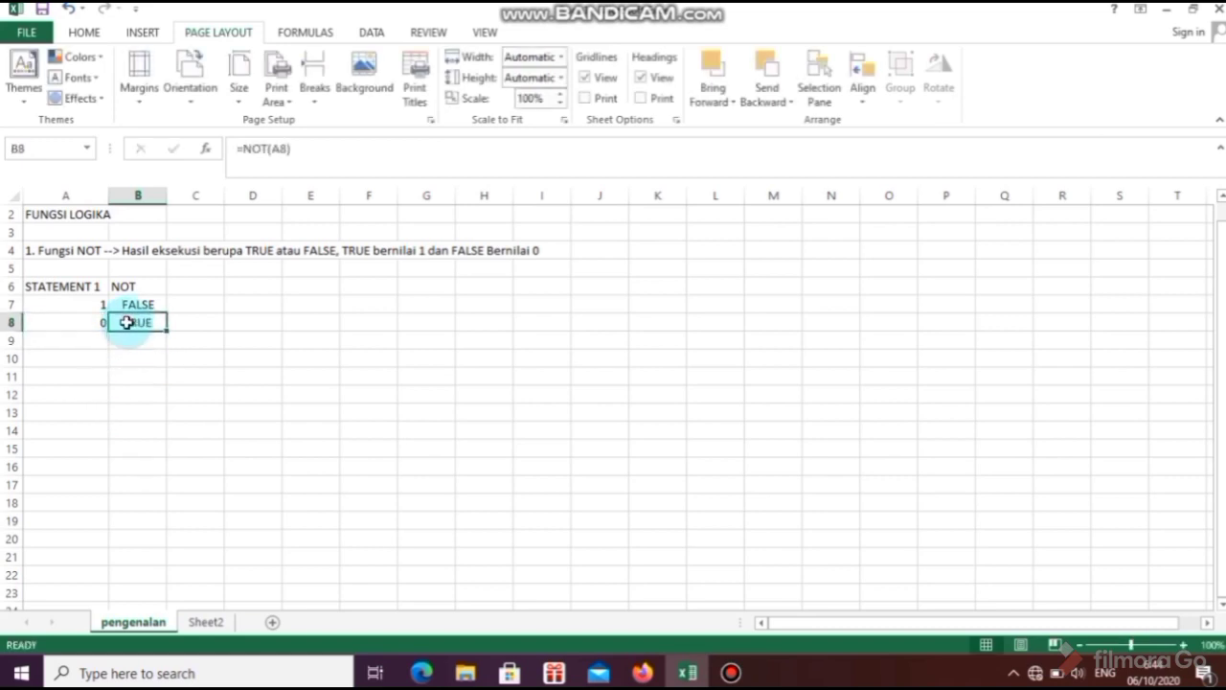
pyautogui.click(66, 317)
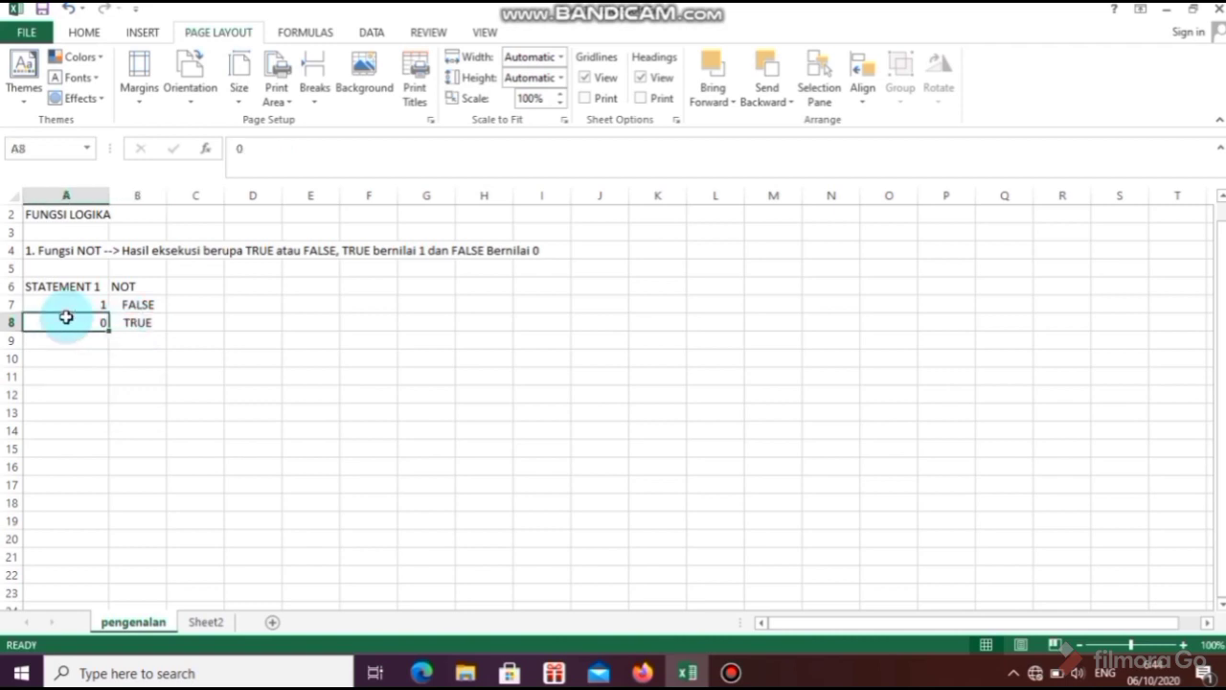
pyautogui.click(143, 338)
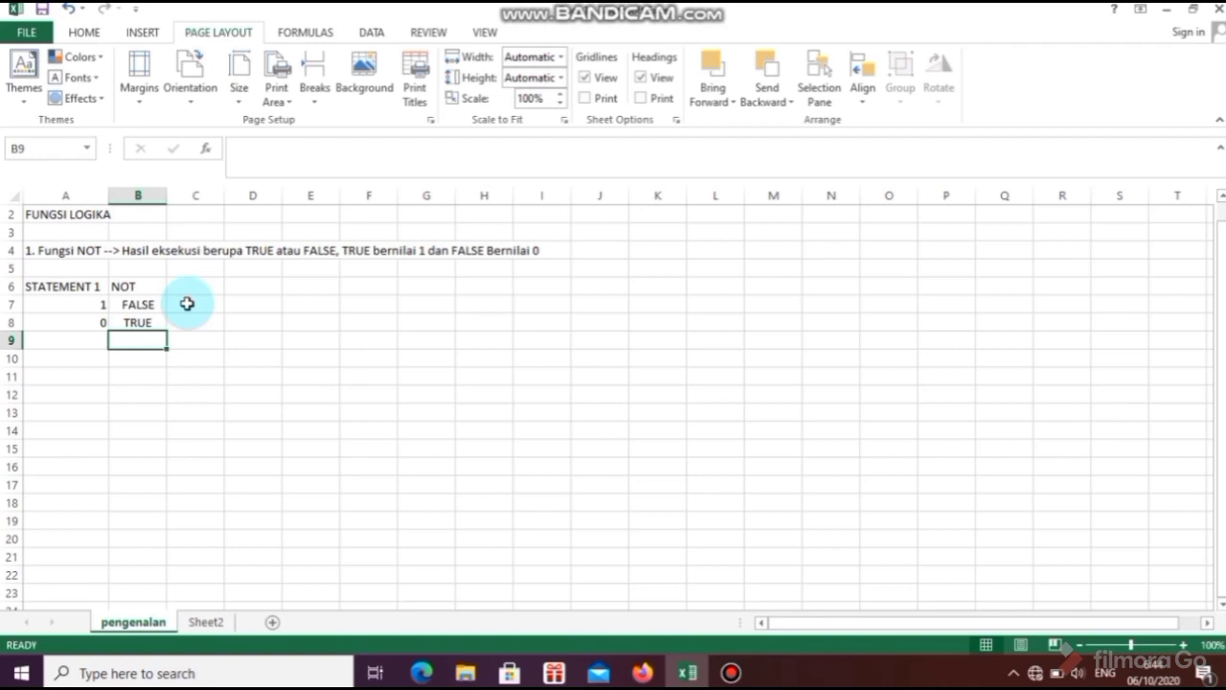
# - Enter the section title "2. Fungsi AND" in cell A11
pyautogui.click(46, 381)
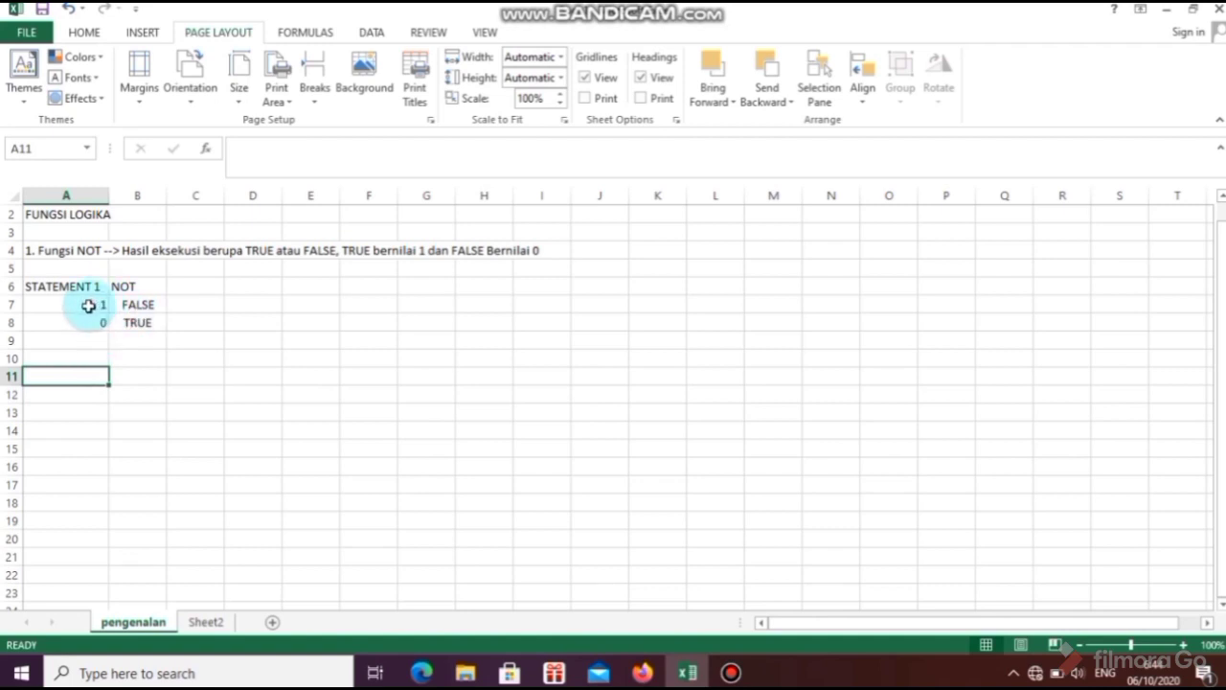
pyautogui.write('2.')
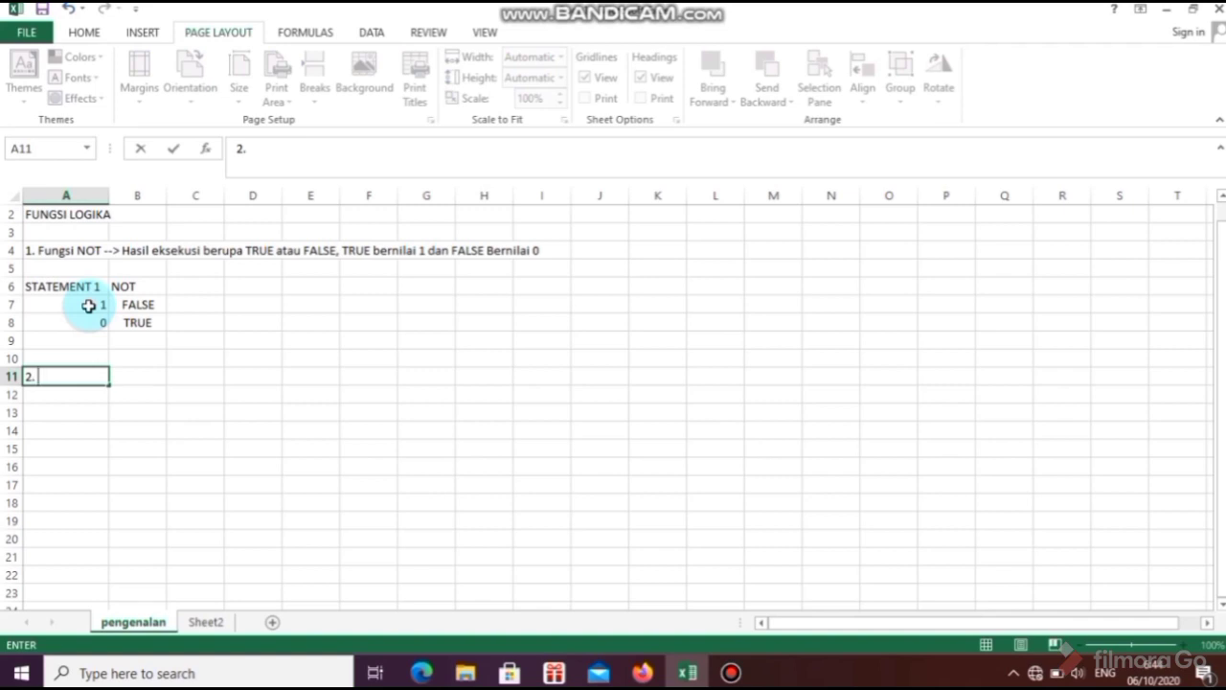
pyautogui.write('Fungsi AND')
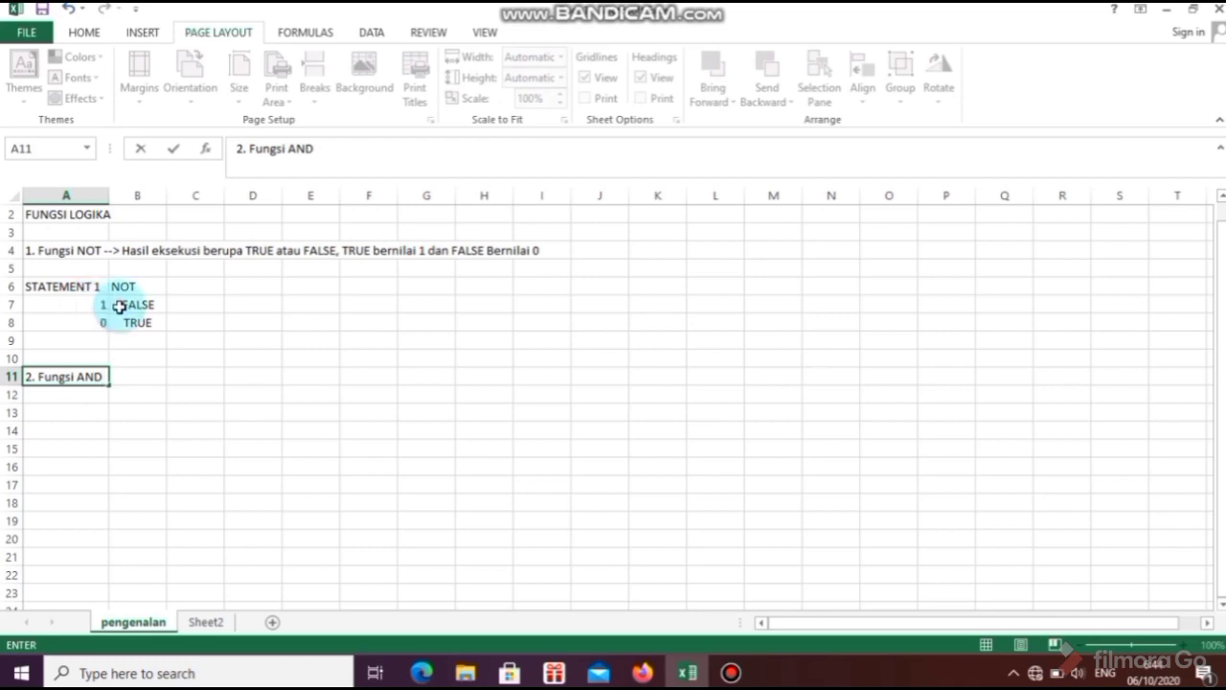
pyautogui.click(80, 305)
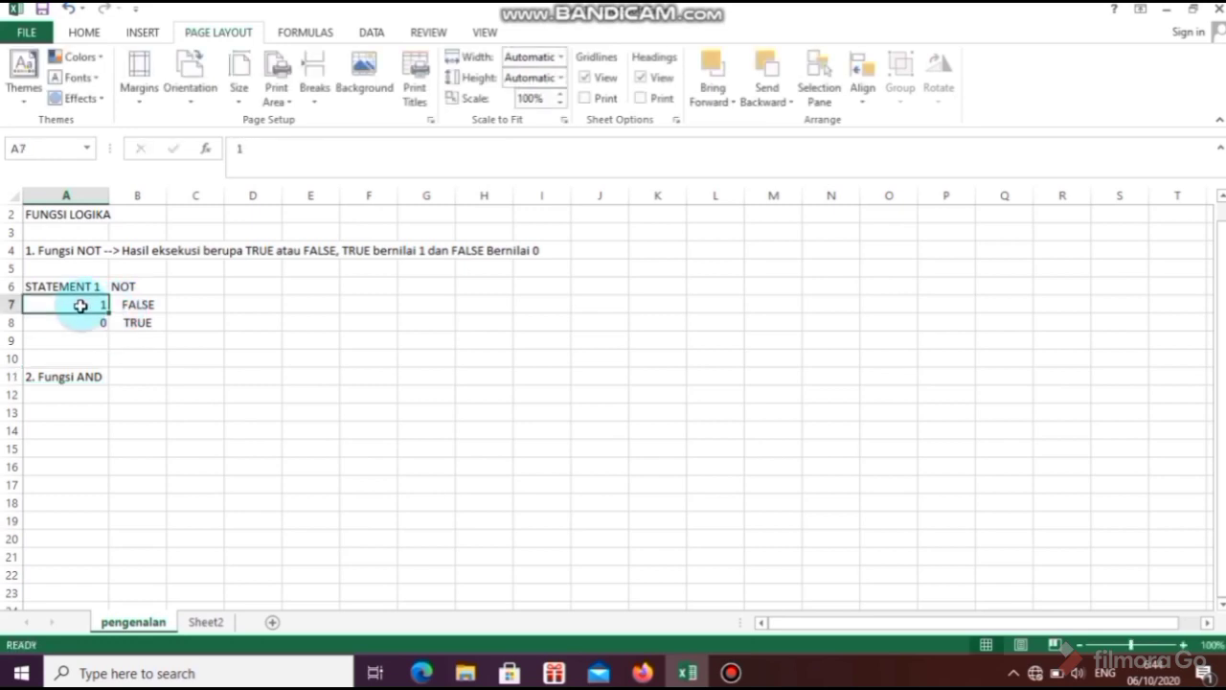
# - Append "--> Membandingkan 2 atau lebih argumen," to the "2. Fungsi AND" title in cell A11
pyautogui.click(50, 376)
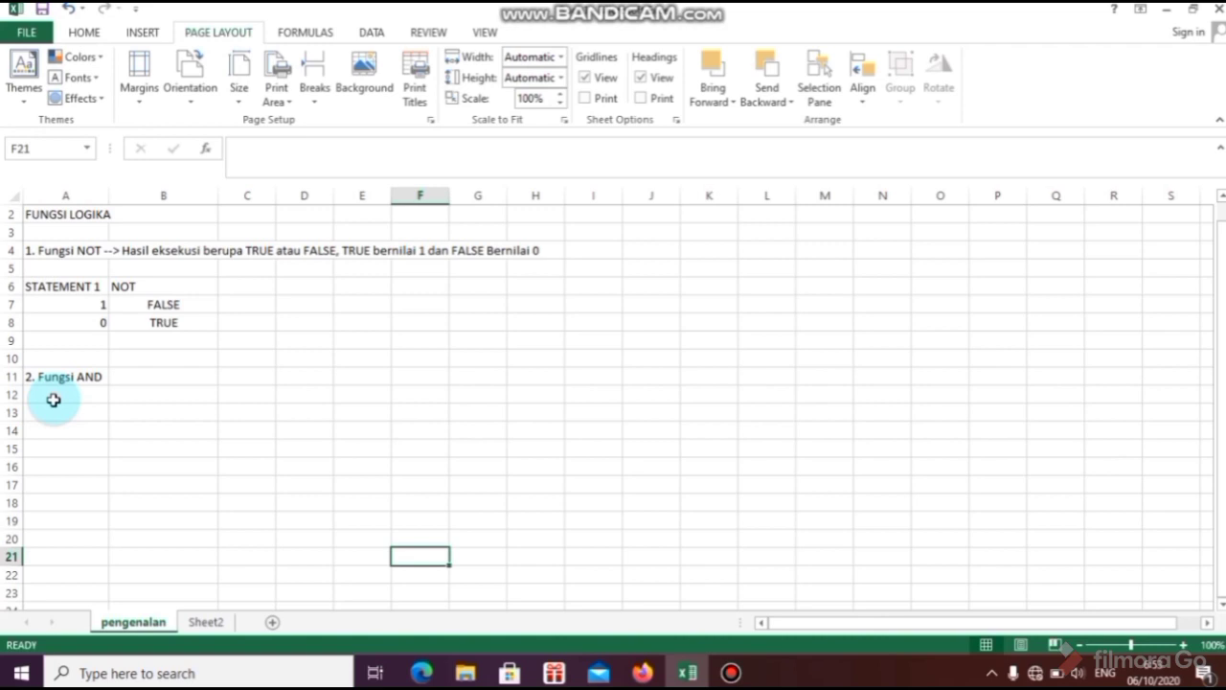
pyautogui.click(54, 377)
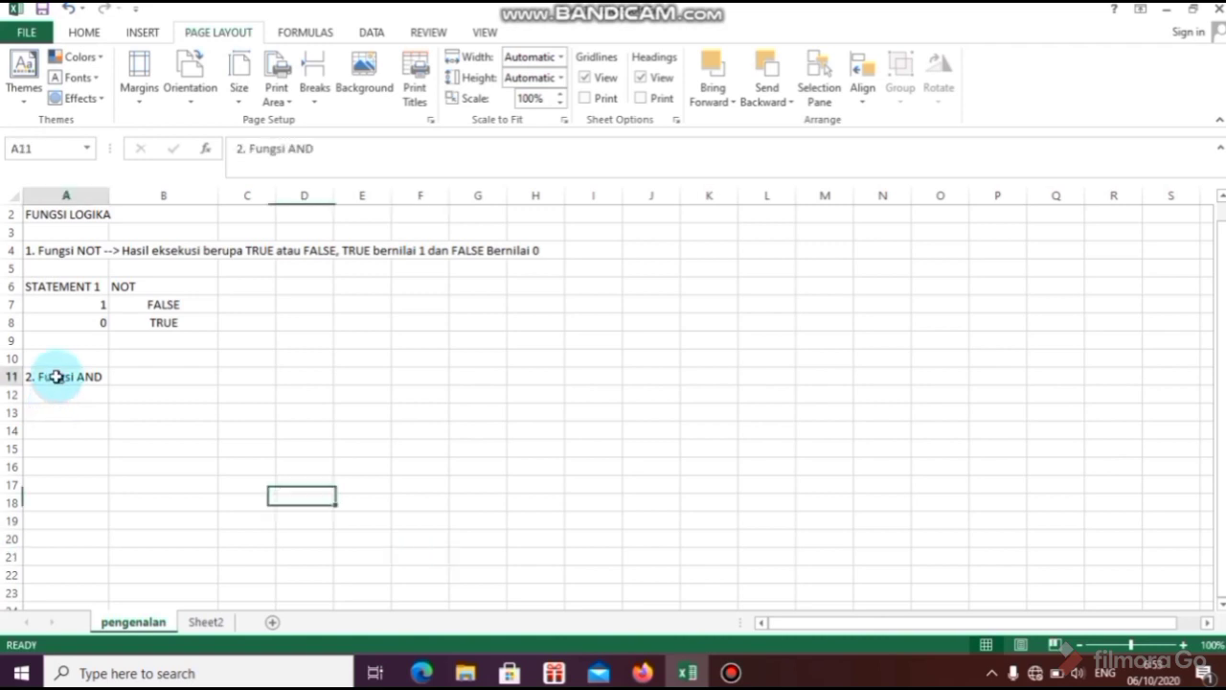
pyautogui.click(335, 149)
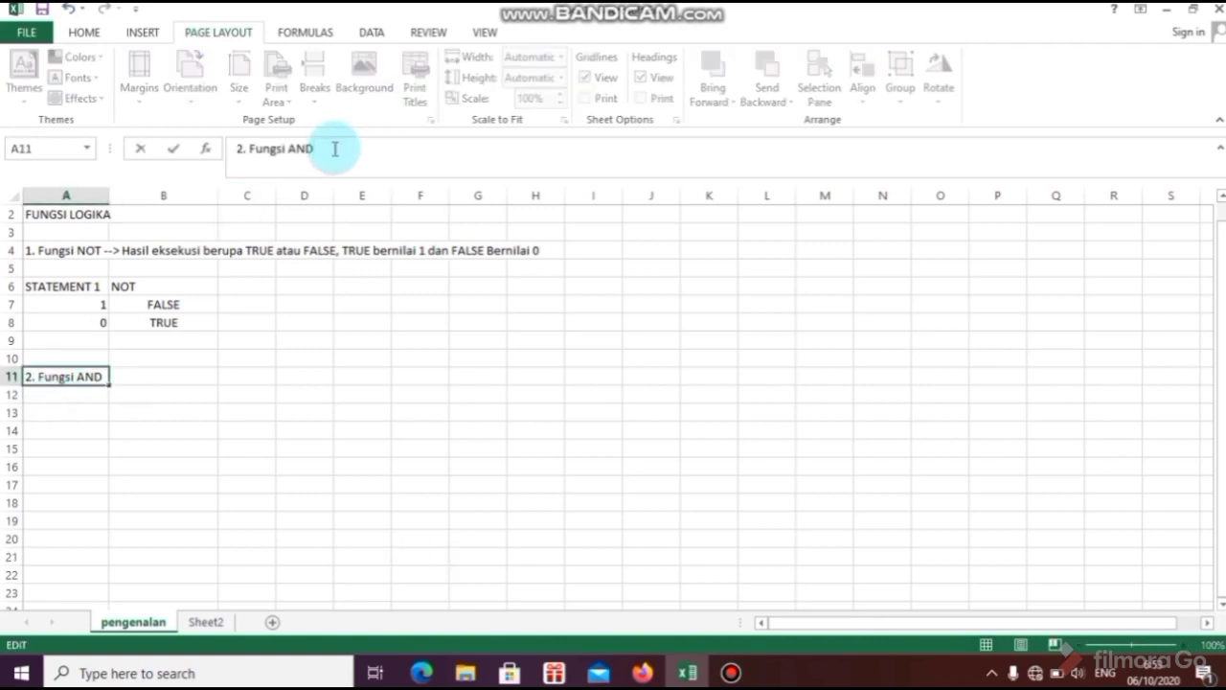
pyautogui.write('--> m')
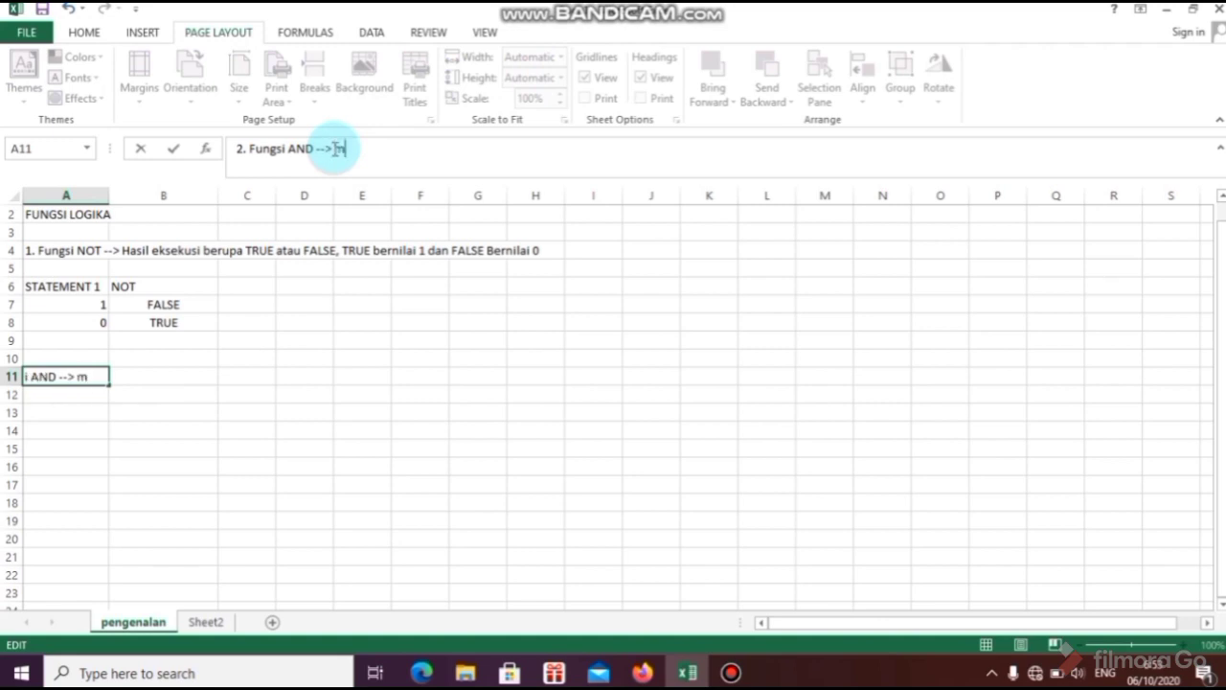
pyautogui.press('BackSpace')
pyautogui.write('Memband')
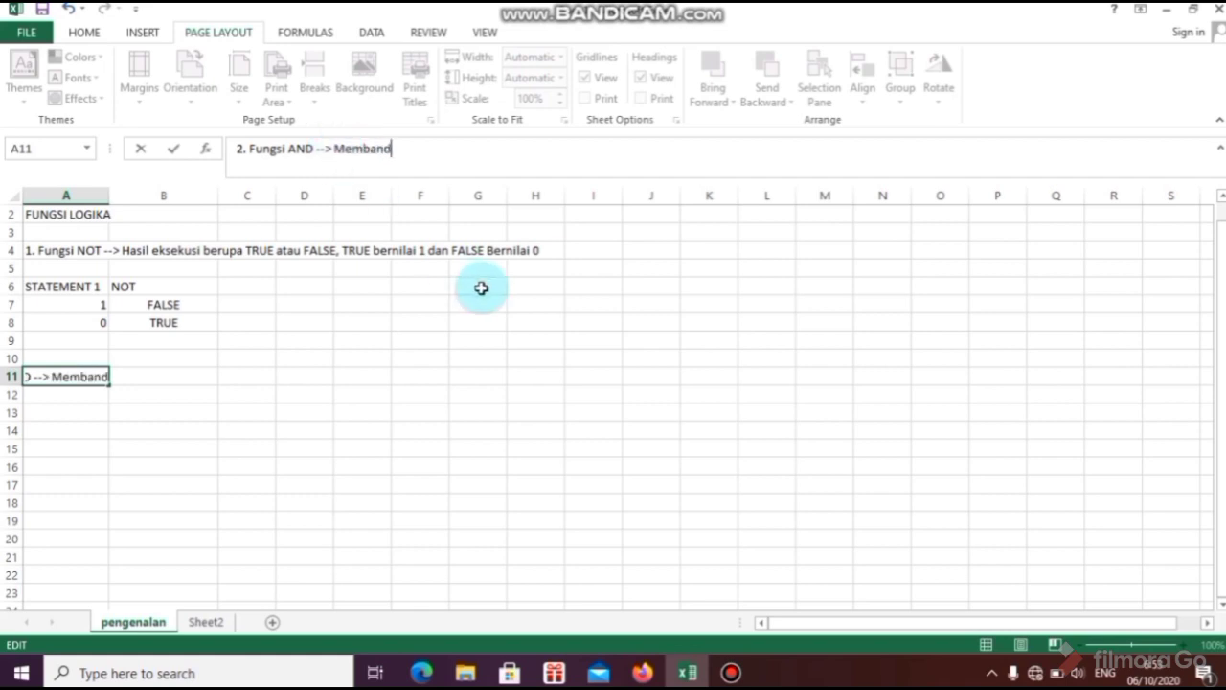
pyautogui.write('ingkan 2 a')
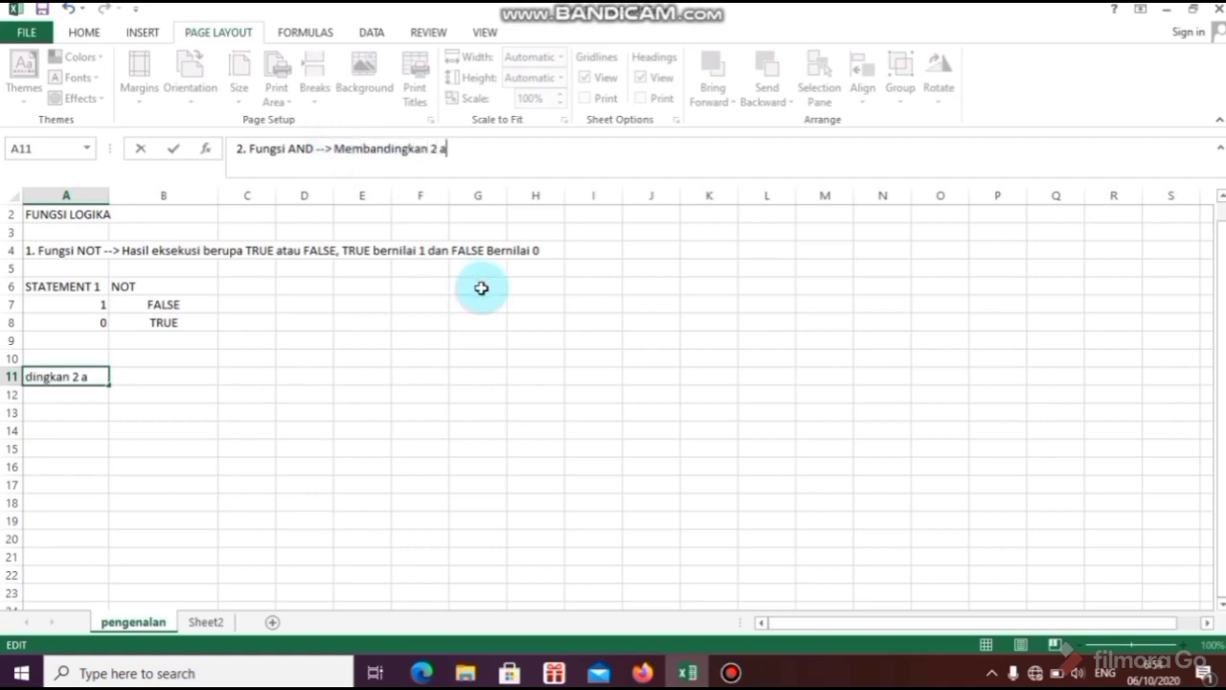
pyautogui.write('tau lebih al')
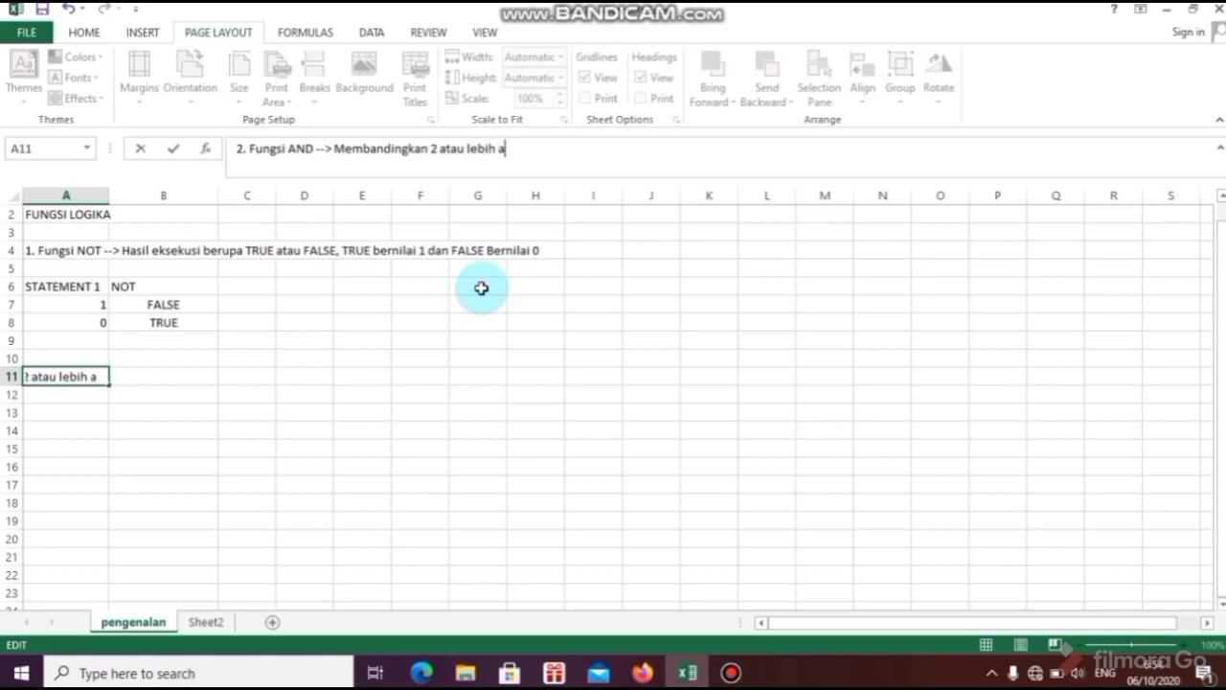
pyautogui.press('BackSpace')
pyautogui.write('rgum')
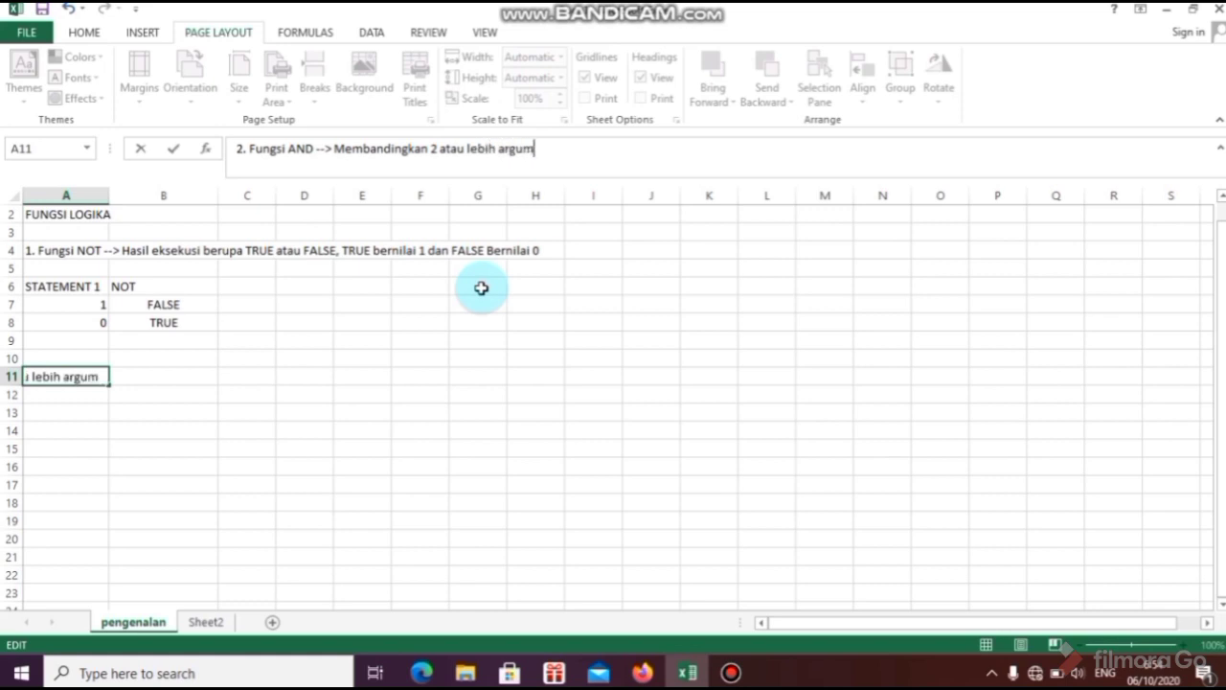
pyautogui.write('en, has')
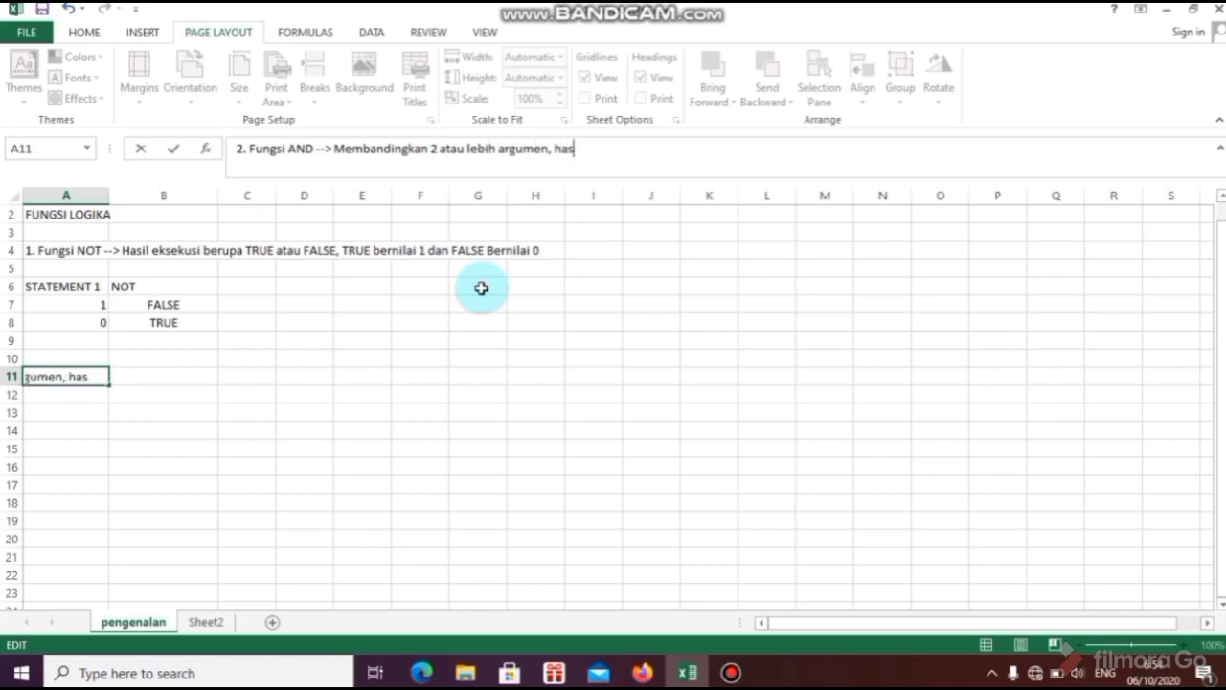
# - Complete the explanation in cell A11 with "hasil eksekusi berupa TRUE atau FALSE"
pyautogui.write('il ekse')
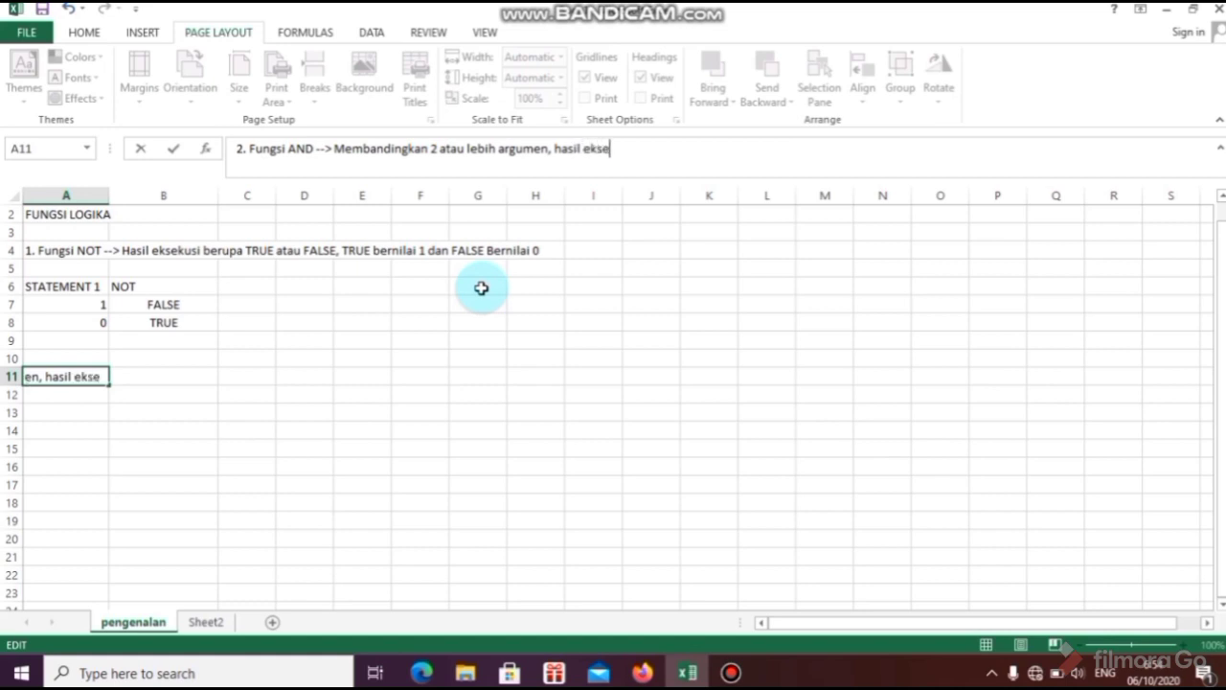
pyautogui.write('kusi berup T')
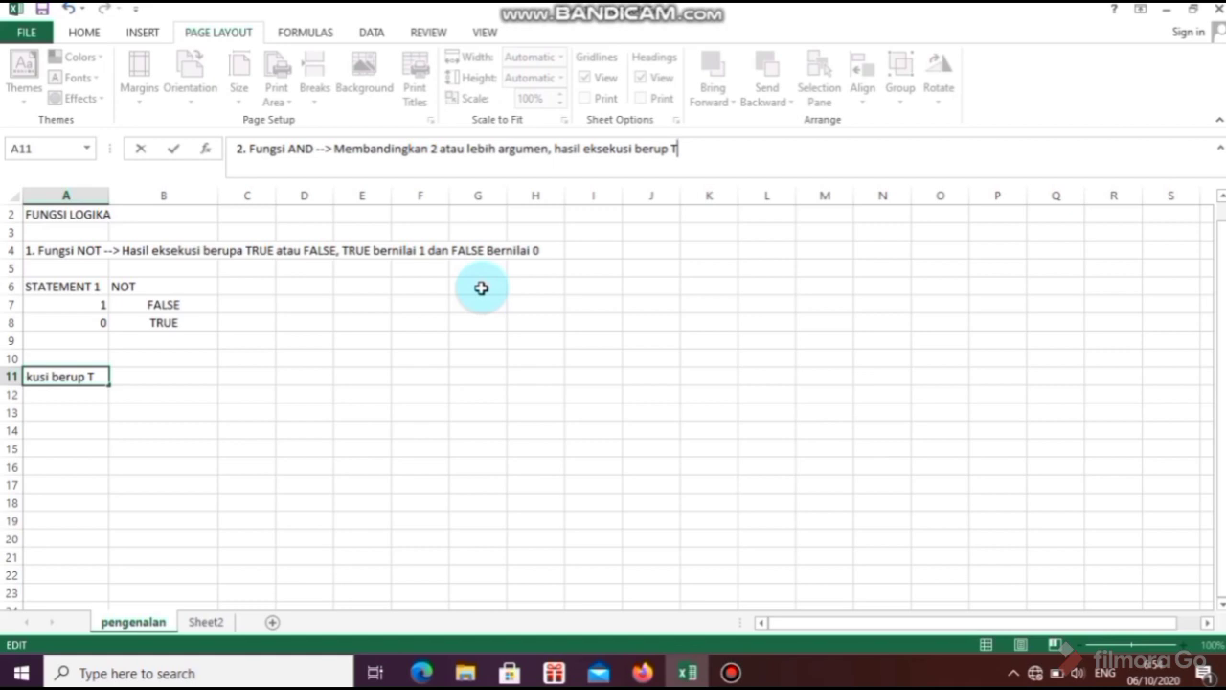
pyautogui.press('BackSpace')
pyautogui.press('BackSpace')
pyautogui.write('a True ')
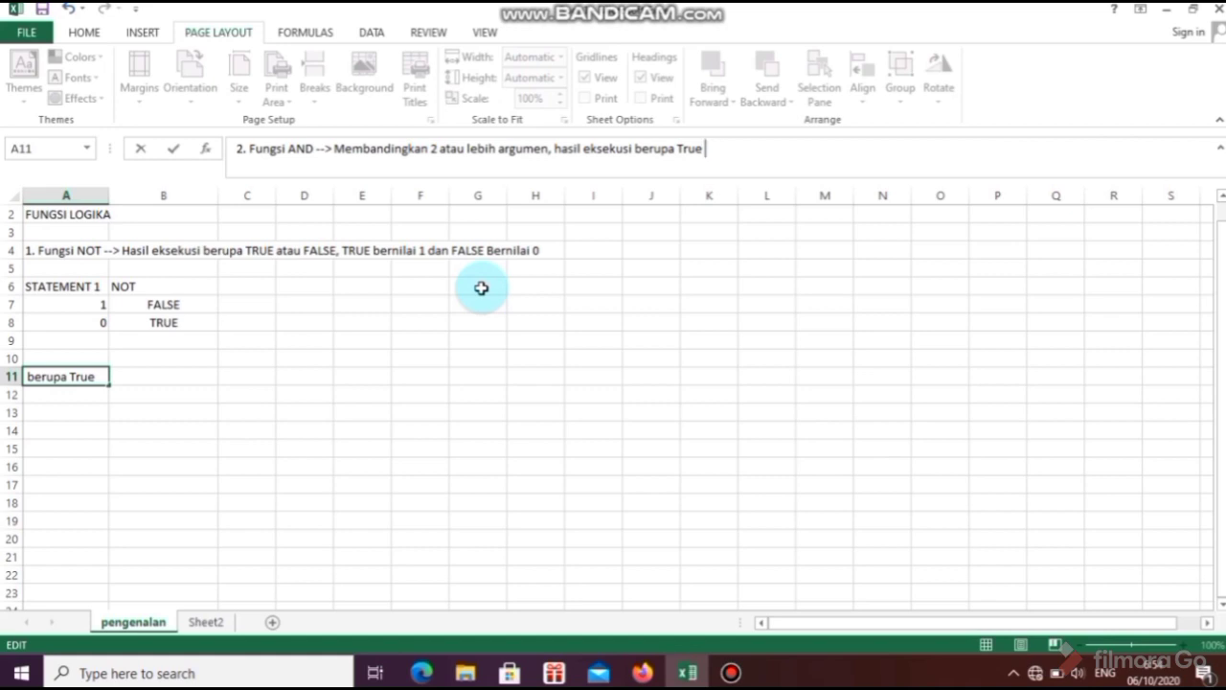
pyautogui.write('ATAU')
pyautogui.press('BackSpace')
pyautogui.press('BackSpace')
pyautogui.press('BackSpace')
pyautogui.press('BackSpace')
pyautogui.press('BackSpace')
pyautogui.press('BackSpace')
pyautogui.press('BackSpace')
pyautogui.press('BackSpace')
pyautogui.write('RUE atau F')
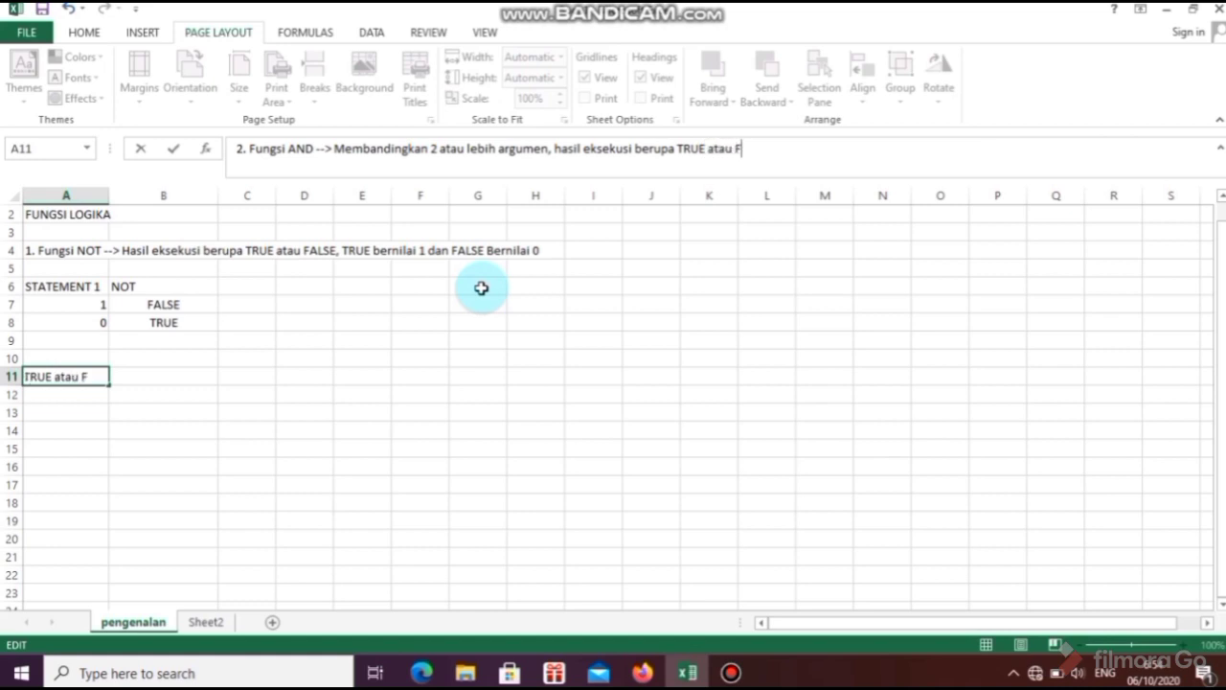
pyautogui.write('ALSE')
pyautogui.click(345, 379)
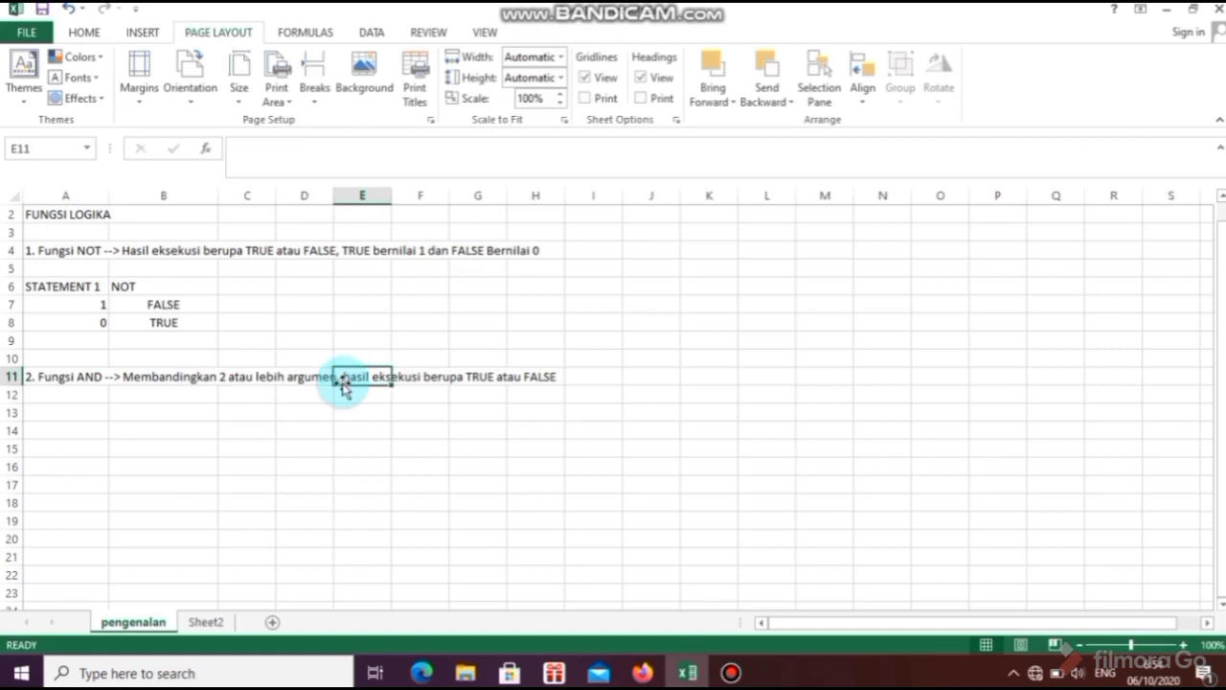
# - Copy the "STATEMENT 1" heading from cell A6 to cell A13 under the AND section
pyautogui.click(56, 285)
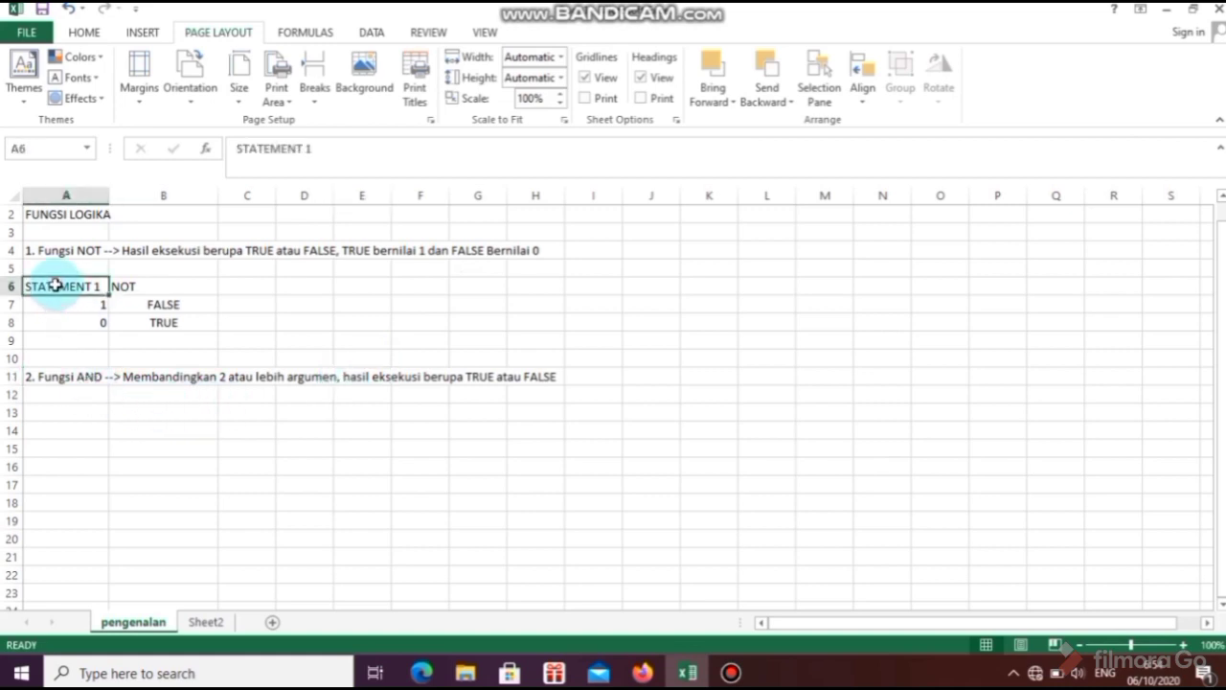
pyautogui.hotkey('ctrl', 'c')
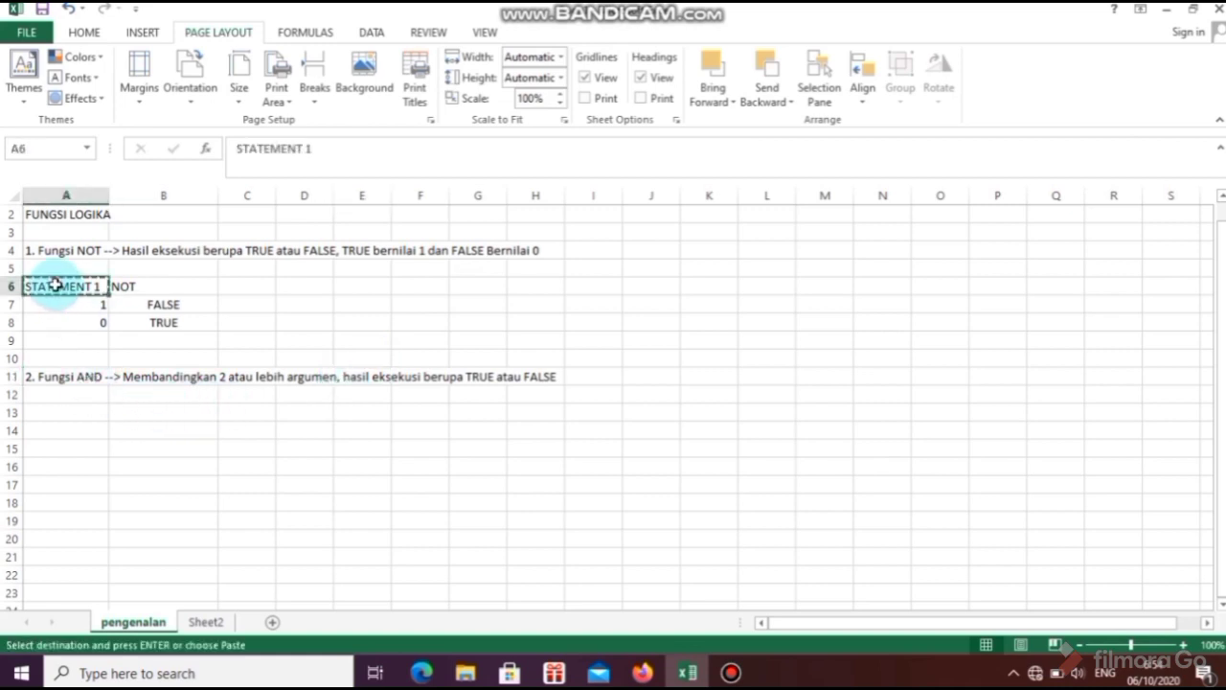
pyautogui.click(57, 410)
pyautogui.hotkey('ctrl', 'v')
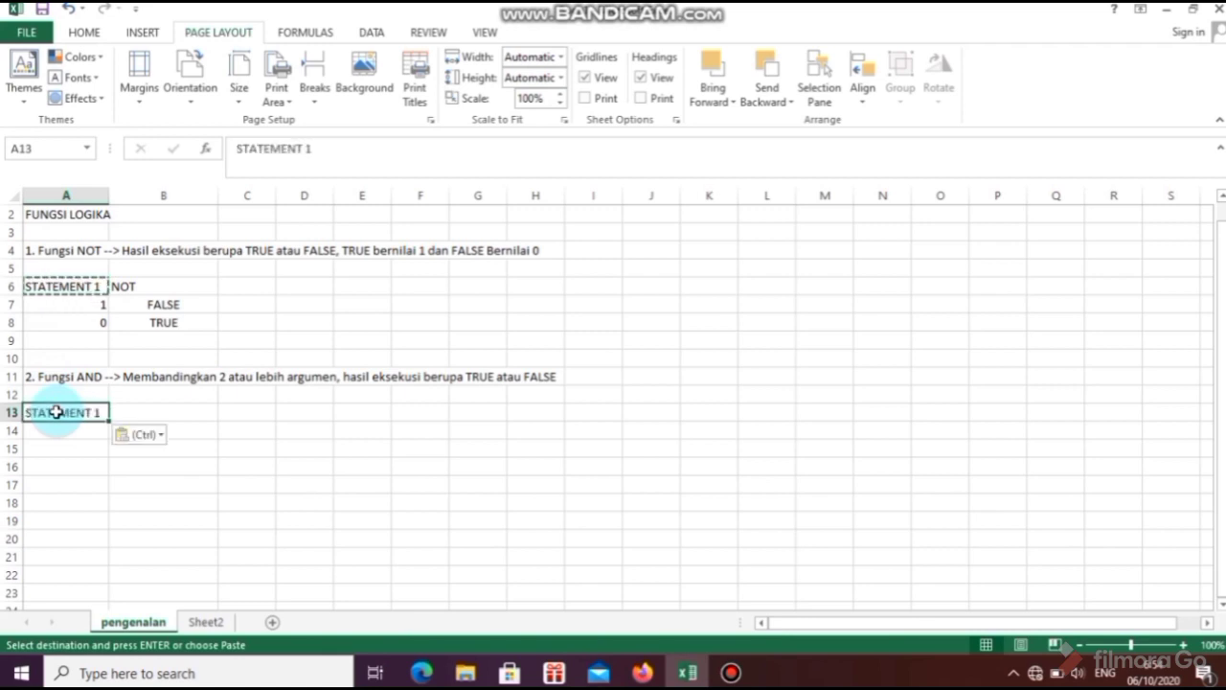
pyautogui.click(157, 408)
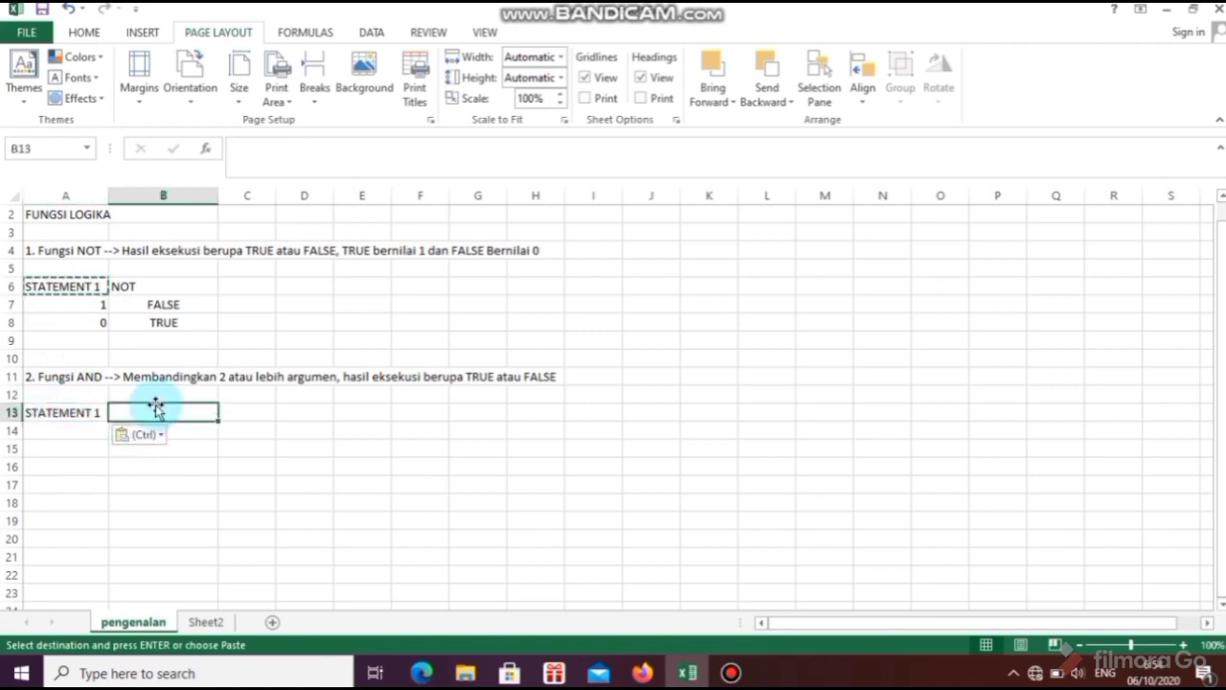
# - Paste the copied "STATEMENT 1" heading into cell B13, and enter 30 in A14 and 10 in B14
pyautogui.hotkey('ctrl', 'v')
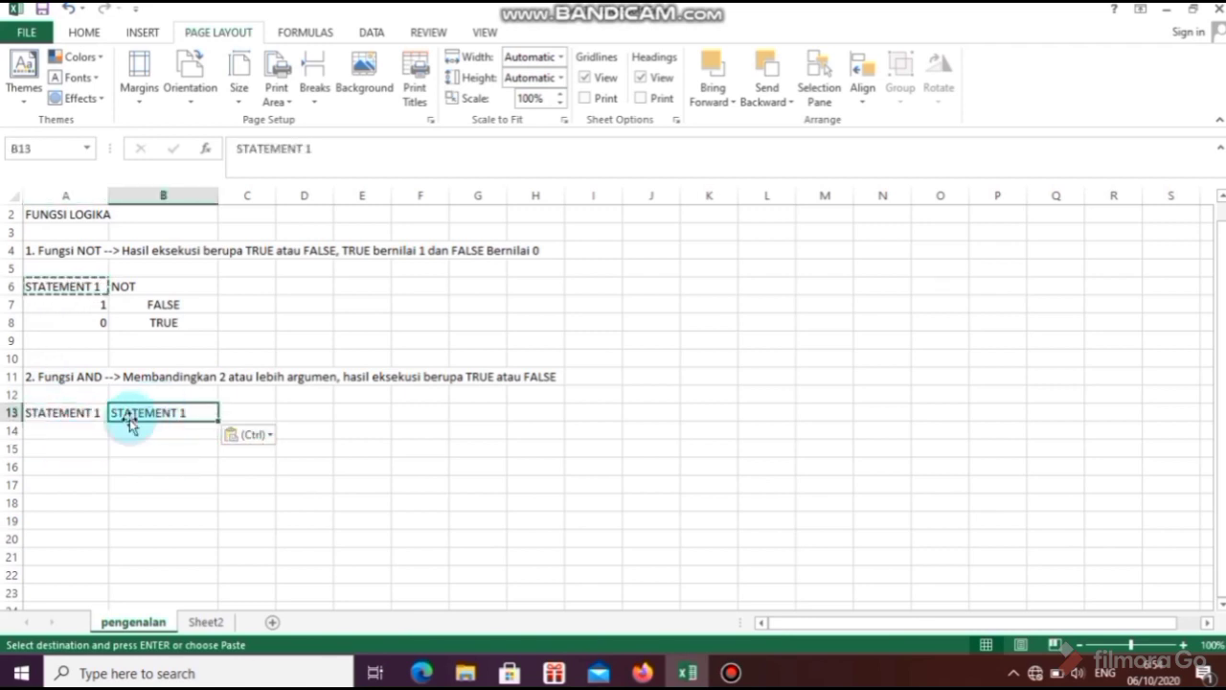
pyautogui.click(88, 428)
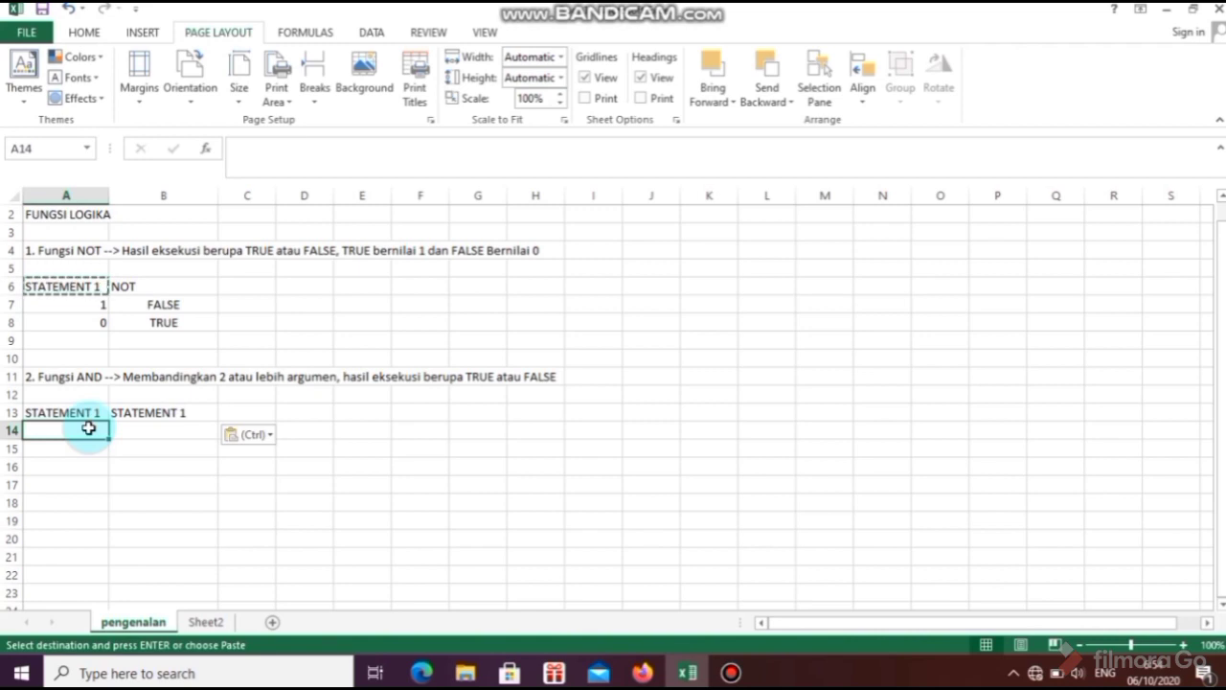
pyautogui.write('30')
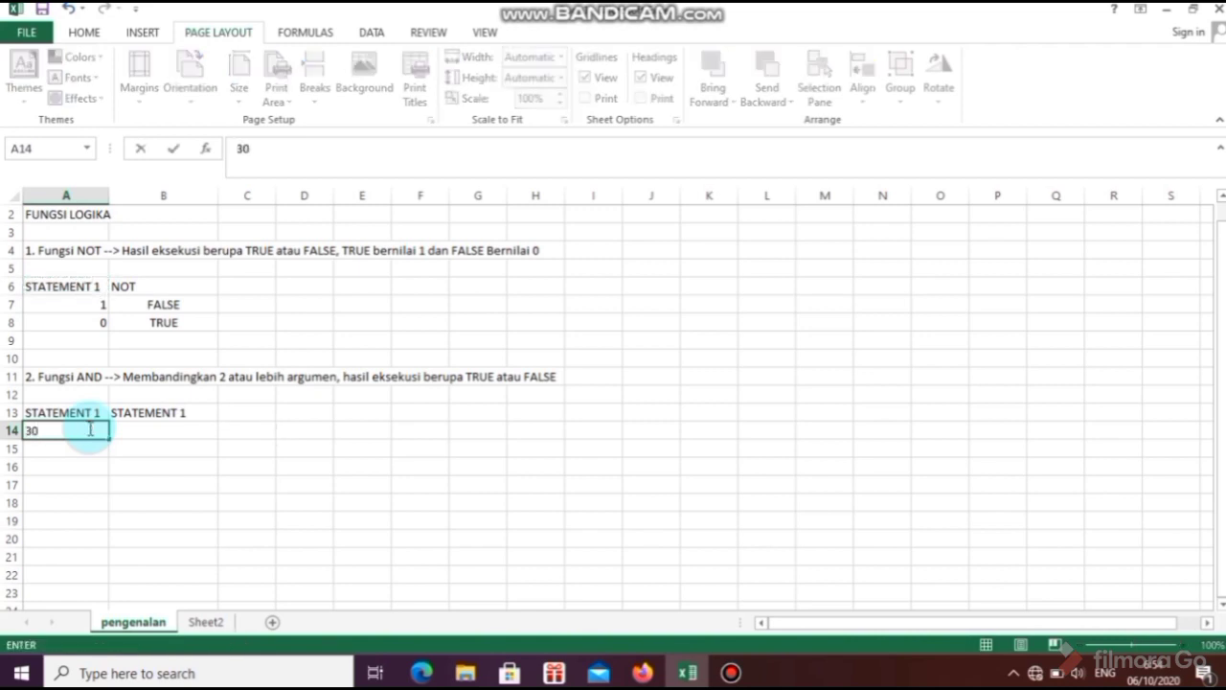
pyautogui.click(165, 450)
pyautogui.click(141, 416)
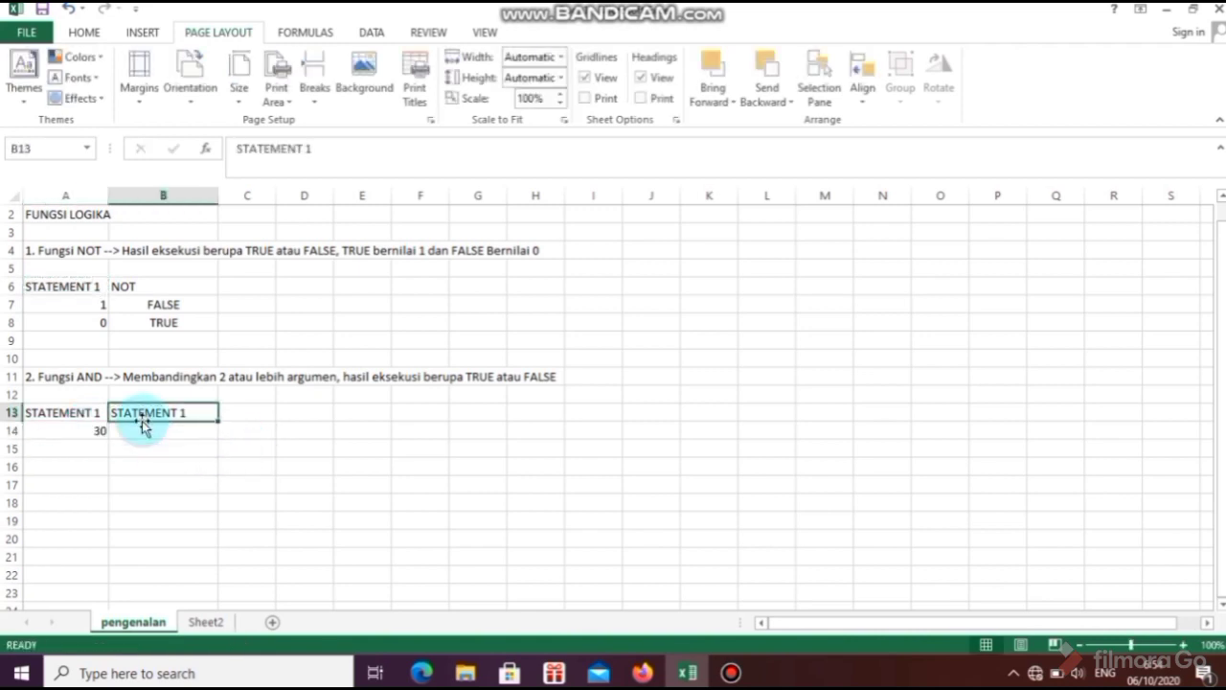
pyautogui.click(134, 428)
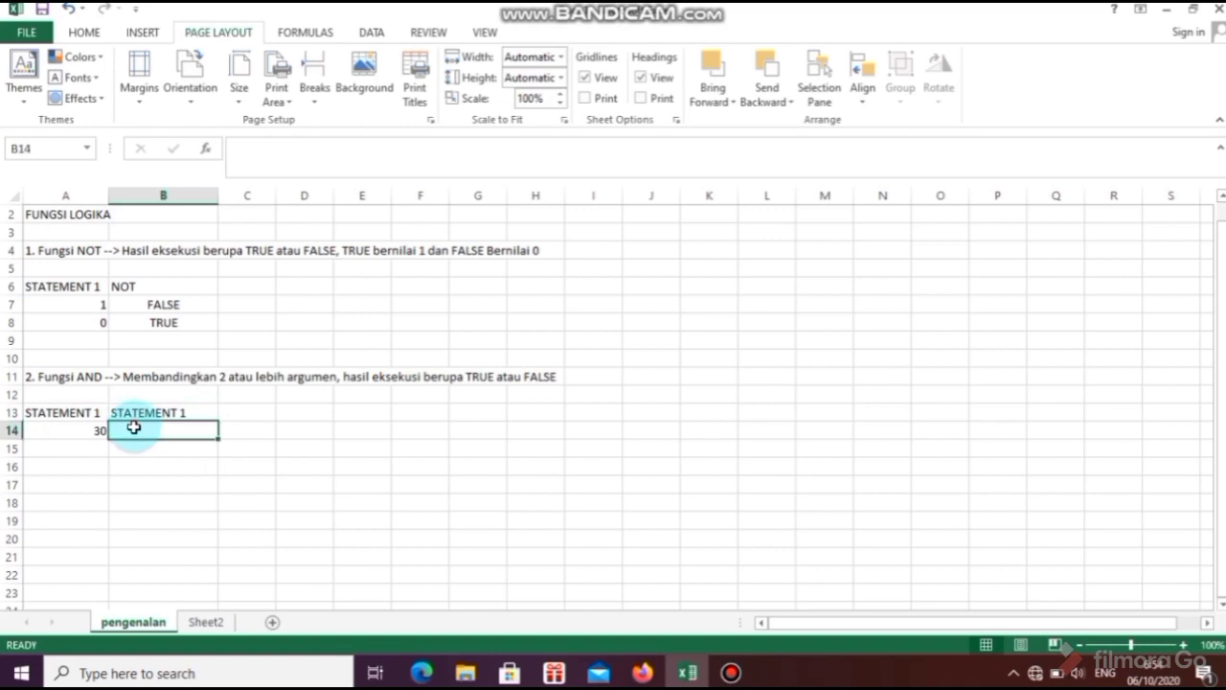
pyautogui.write('10')
pyautogui.click(149, 464)
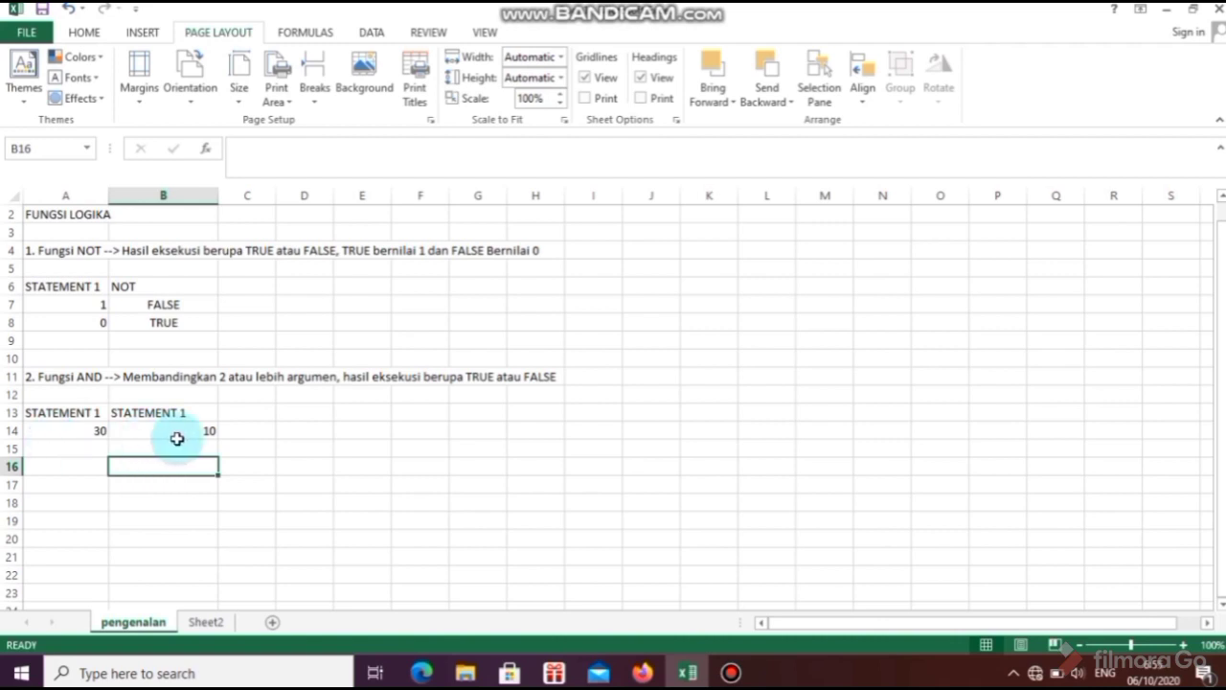
pyautogui.click(100, 465)
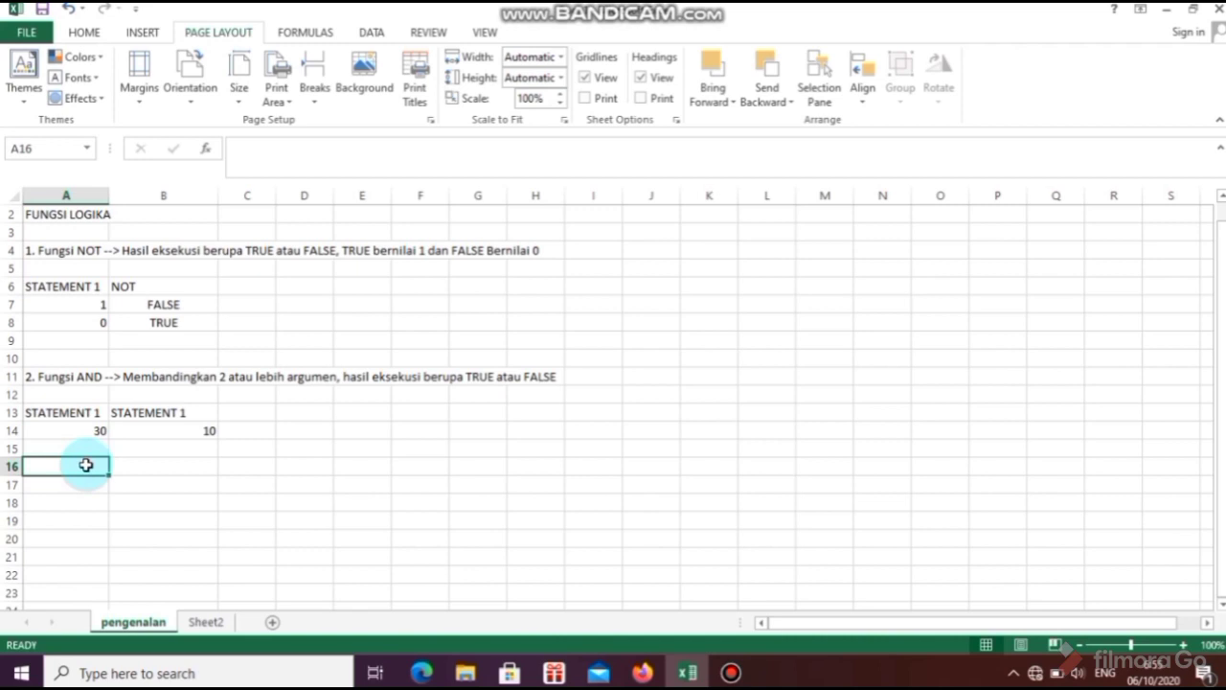
pyautogui.write('STEMEN')
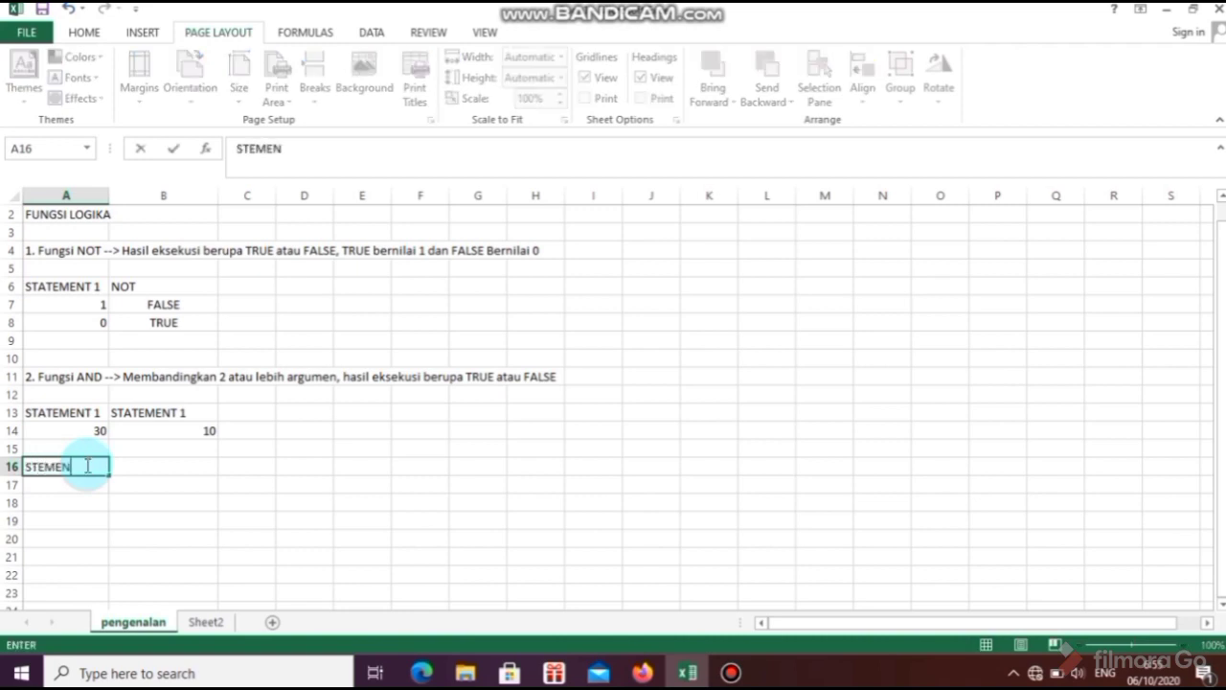
pyautogui.press('BackSpace')
pyautogui.press('BackSpace')
pyautogui.press('BackSpace')
pyautogui.press('BackSpace')
pyautogui.press('BackSpace')
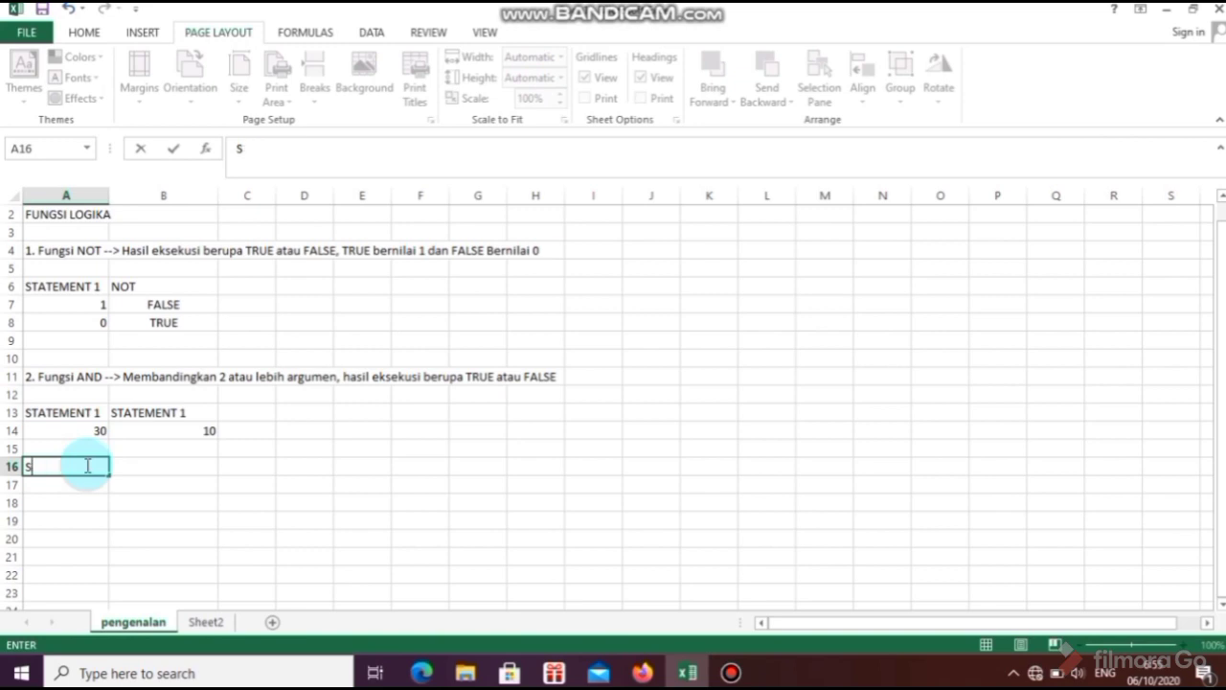
pyautogui.press('BackSpace')
# - Change the heading in cell B13 to "STATEMENT 2"
pyautogui.click(163, 414)
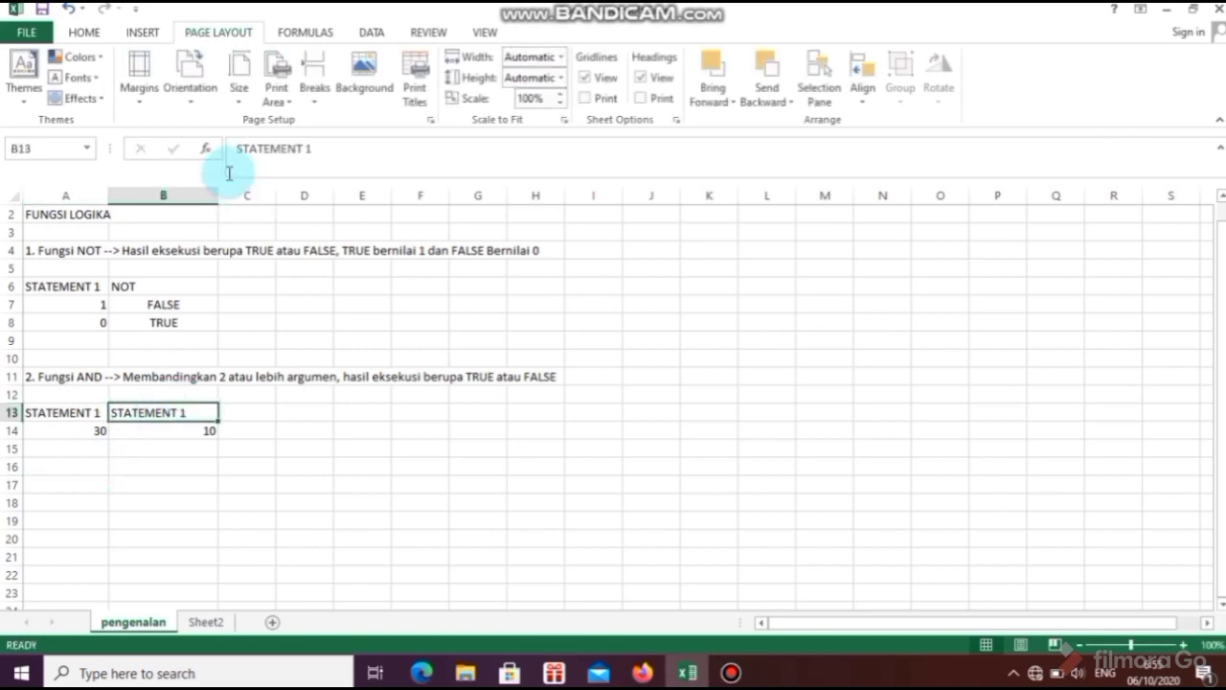
pyautogui.click(314, 144)
pyautogui.press('BackSpace')
pyautogui.write('2')
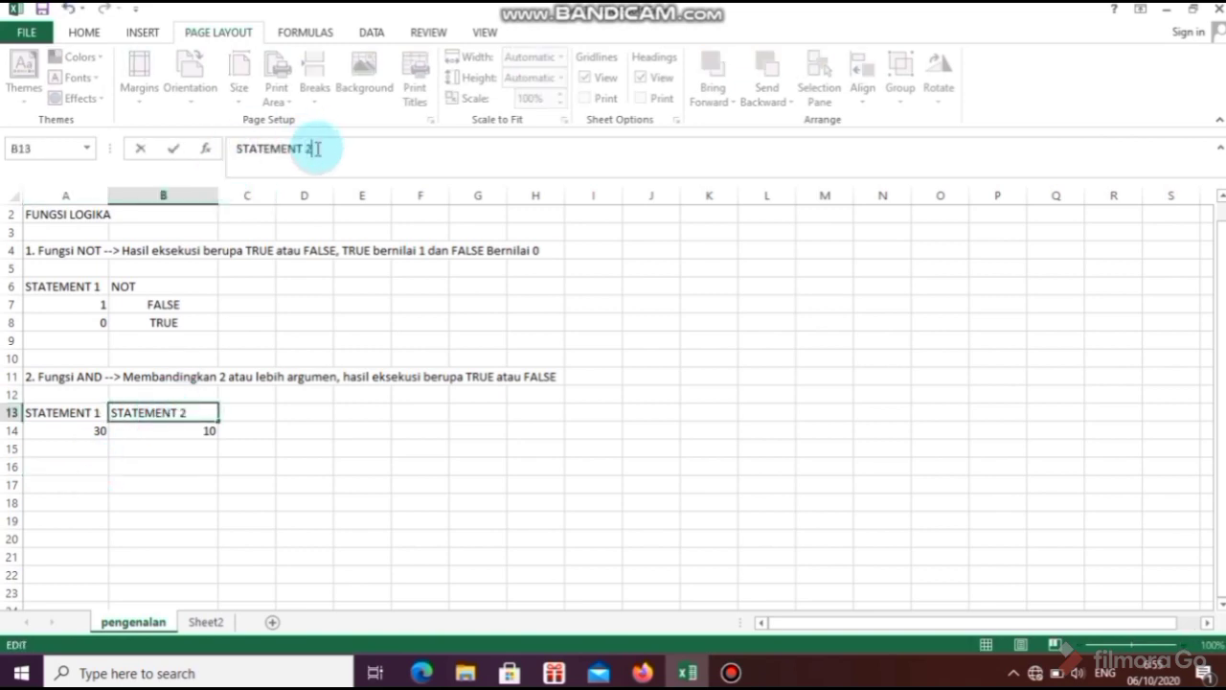
pyautogui.click(143, 501)
# - Replace the heading in cell A13 with "USIA" followed by the first person's name
pyautogui.click(79, 414)
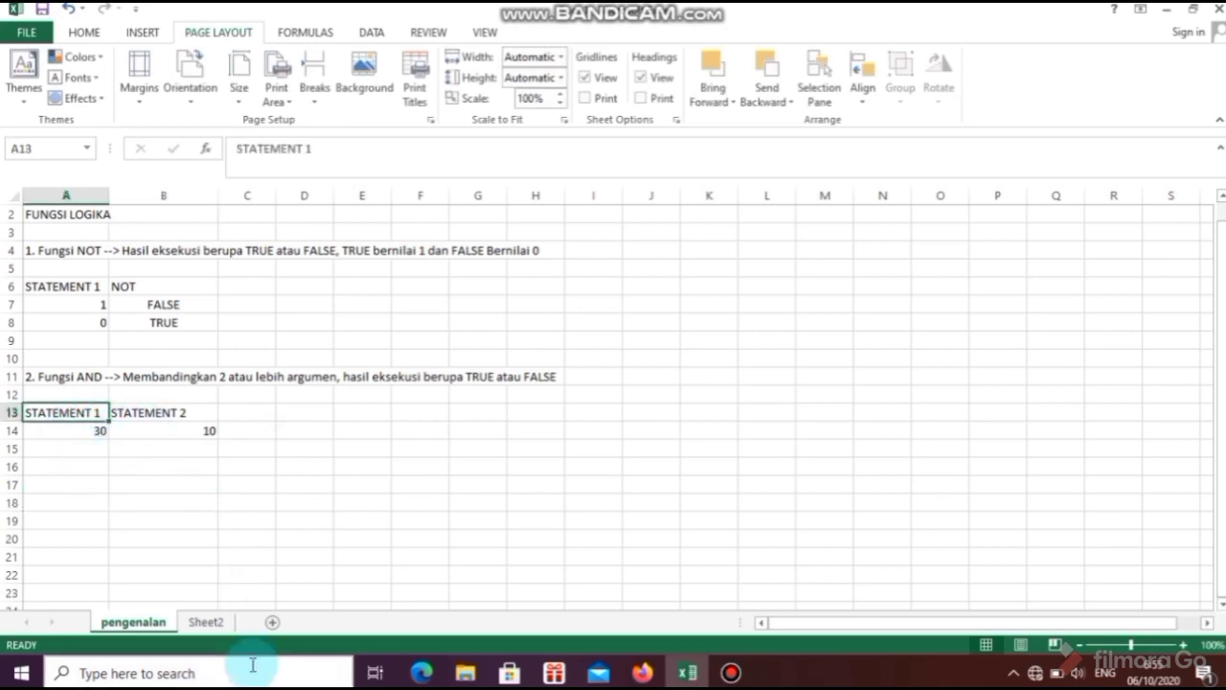
pyautogui.press('BackSpace')
pyautogui.write('USIA')
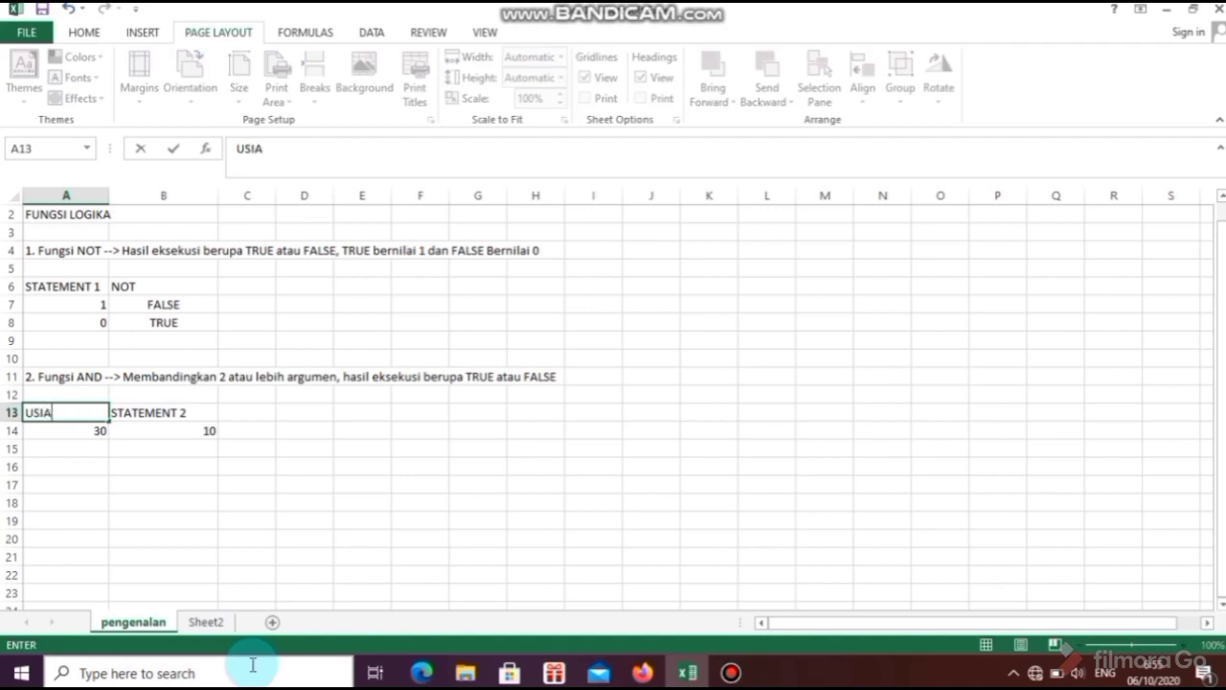
pyautogui.write(' A')
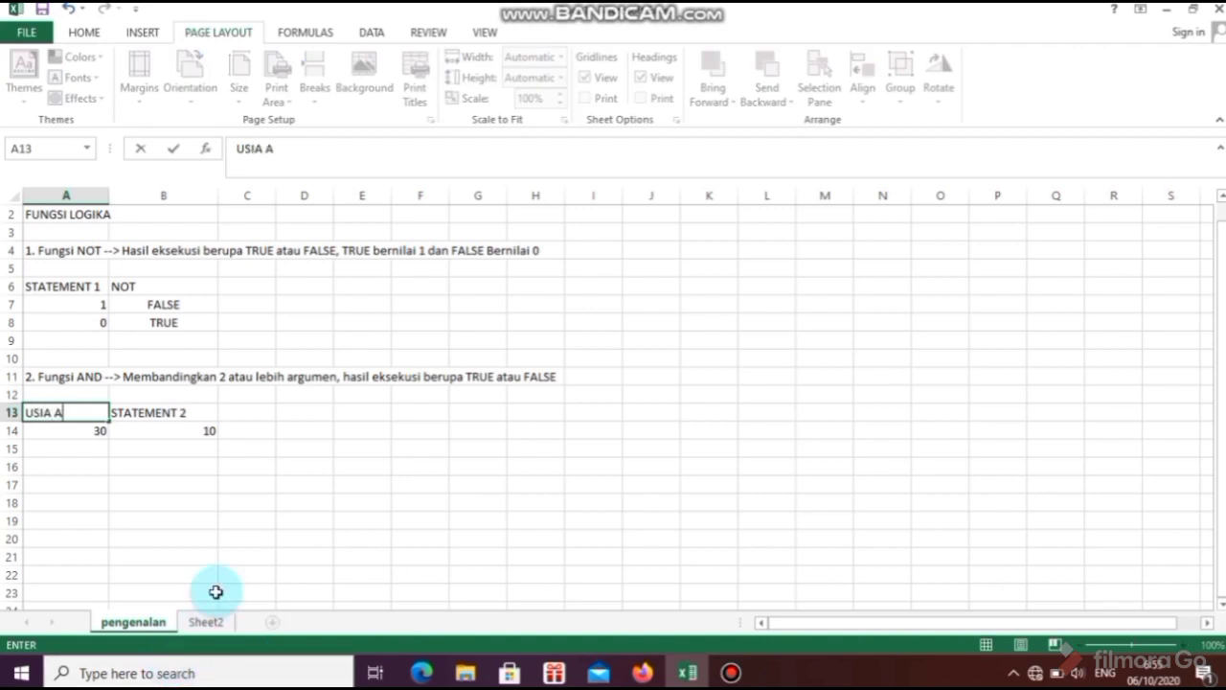
pyautogui.write('DI')
pyautogui.click(188, 522)
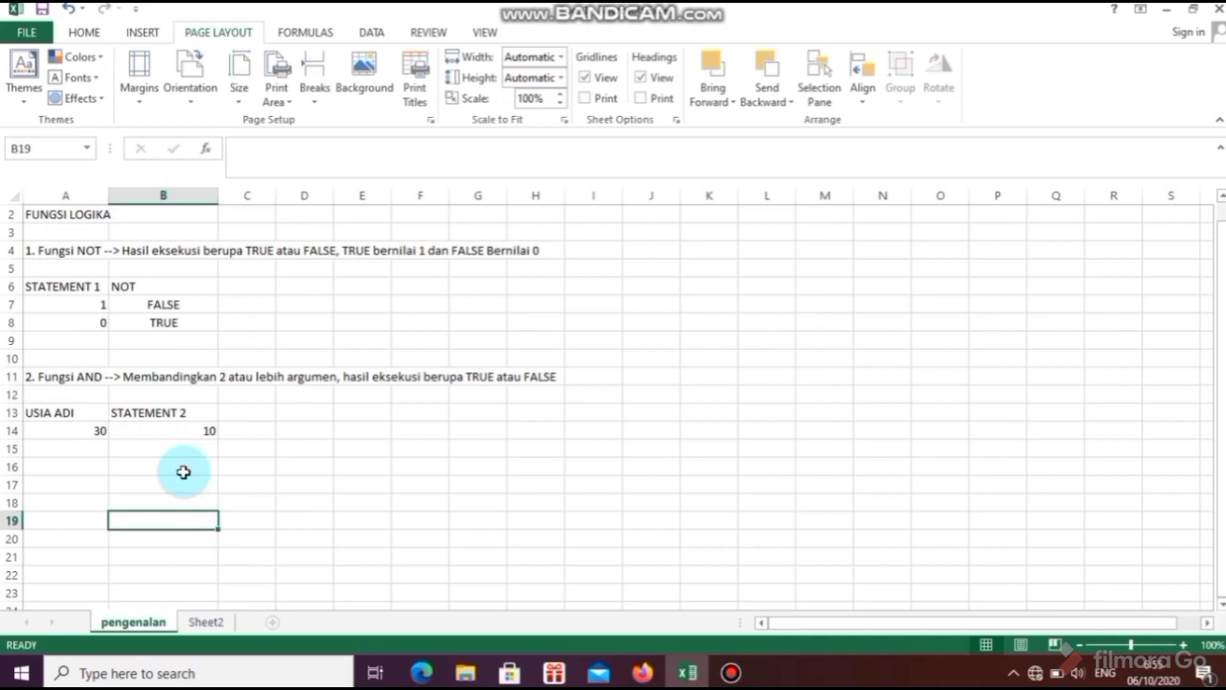
# - Replace the heading in cell B13 with "USIA" followed by the second person's name
pyautogui.click(159, 413)
pyautogui.write('USI')
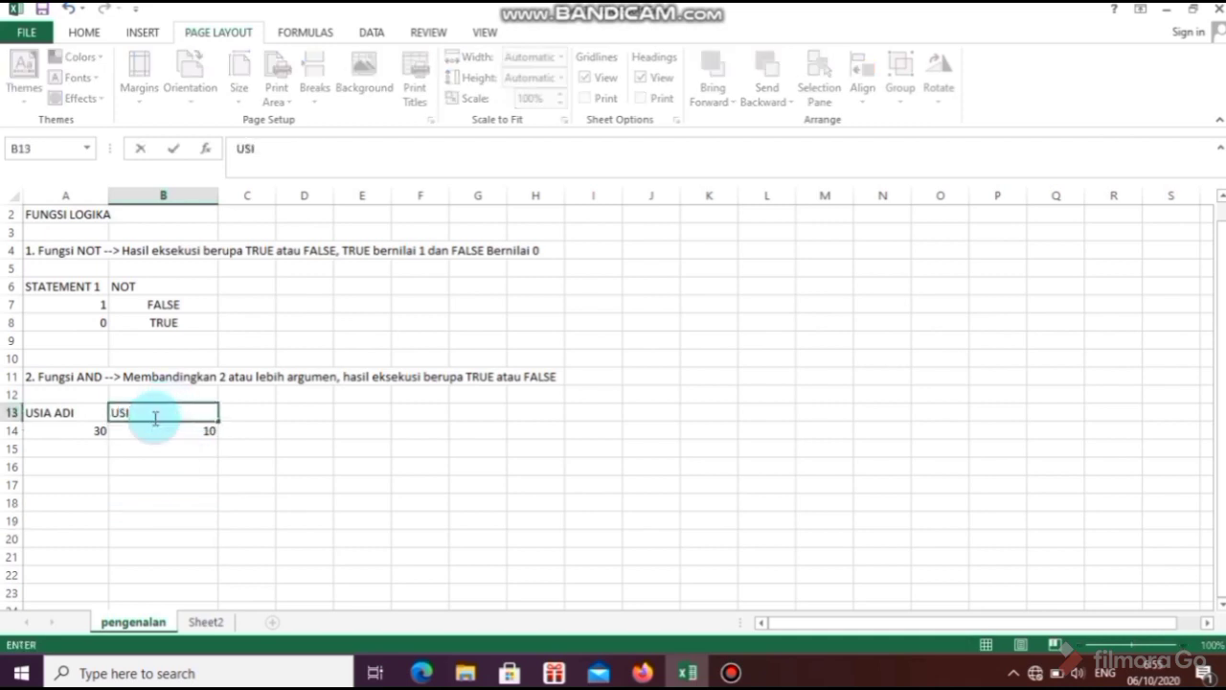
pyautogui.write('A')
pyautogui.write('BUDI')
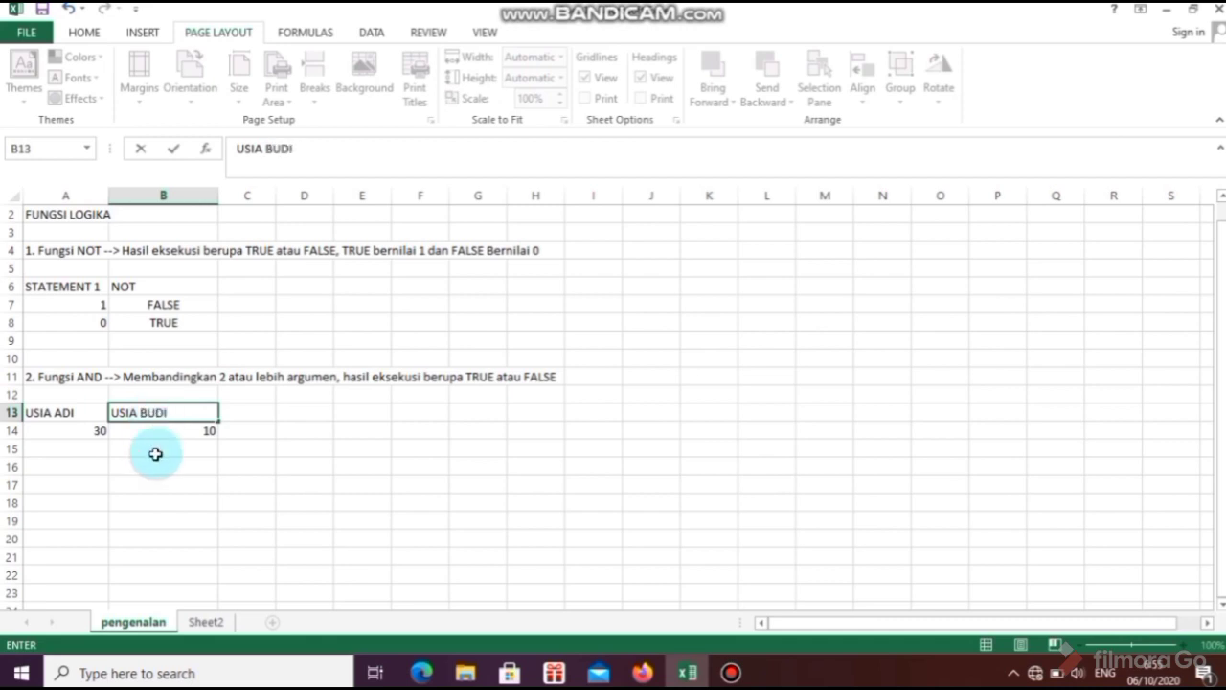
pyautogui.click(154, 501)
pyautogui.click(96, 432)
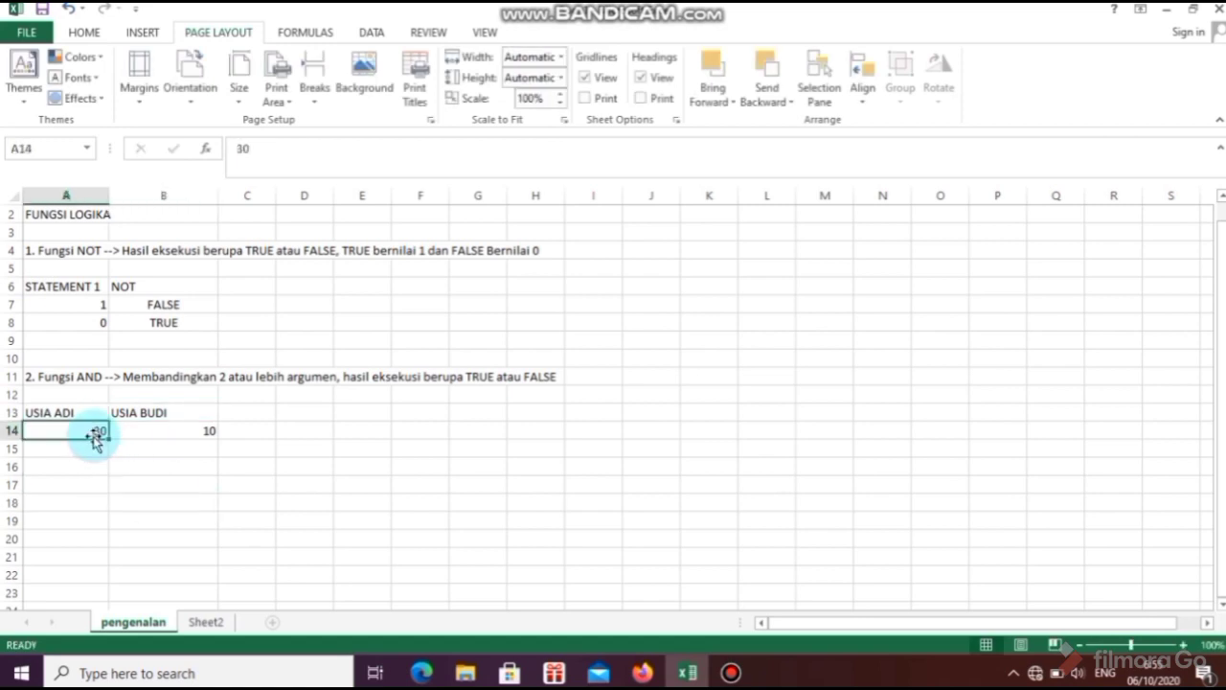
pyautogui.click(145, 436)
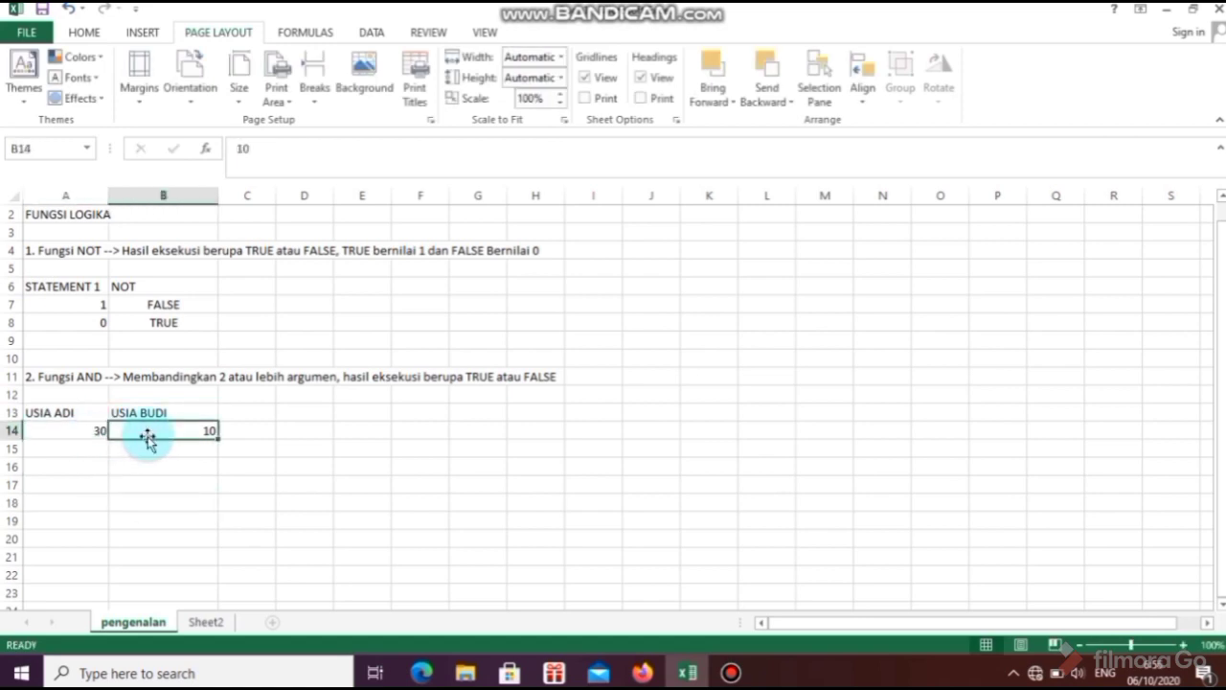
# - Enter the heading "STATEMENT 1" in cell A16, below the age values
pyautogui.click(82, 473)
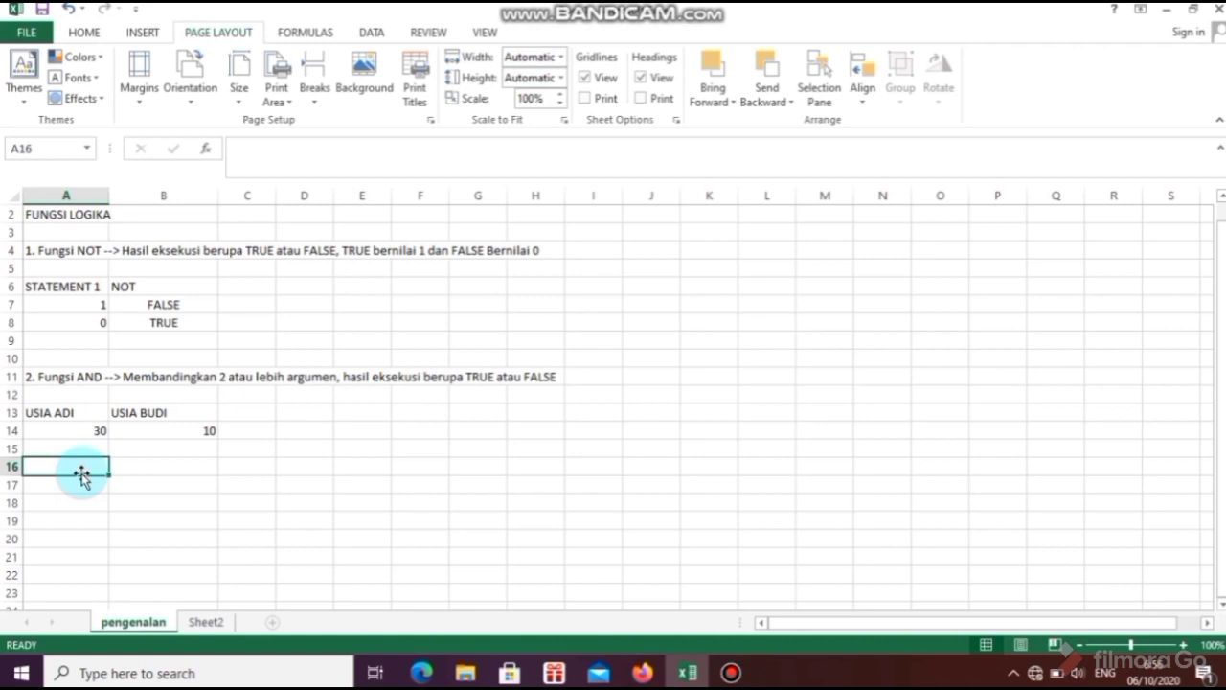
pyautogui.write('STEM')
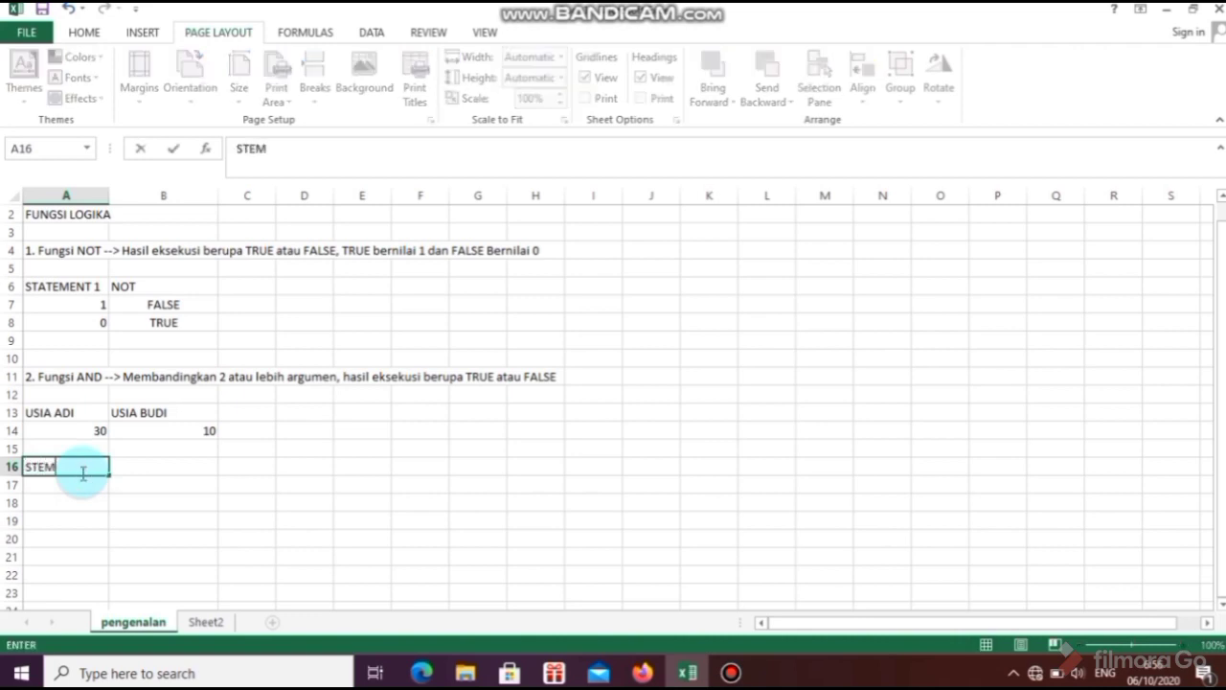
pyautogui.press('BackSpace')
pyautogui.press('BackSpace')
pyautogui.write('AMEN')
pyautogui.press('BackSpace')
pyautogui.press('BackSpace')
pyautogui.press('BackSpace')
pyautogui.write('TEMENT 1')
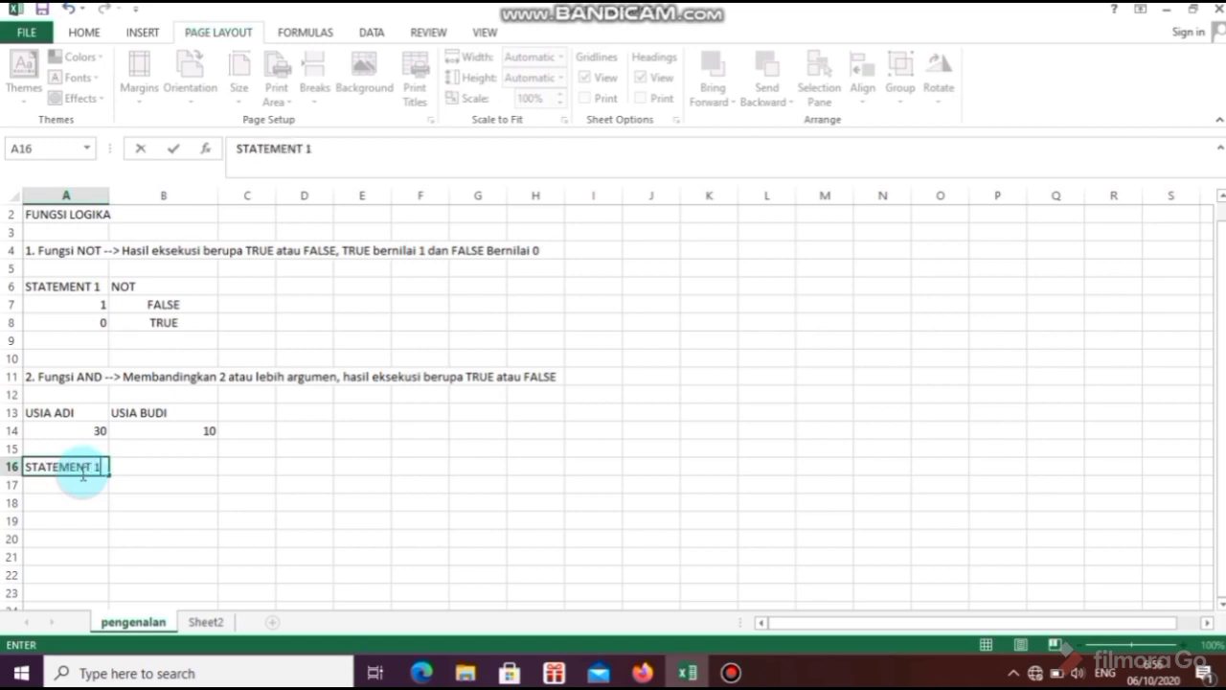
pyautogui.click(174, 548)
# - Copy the heading from cell A16 to B16 and change the copy to "STATEMENT 2"
pyautogui.click(89, 476)
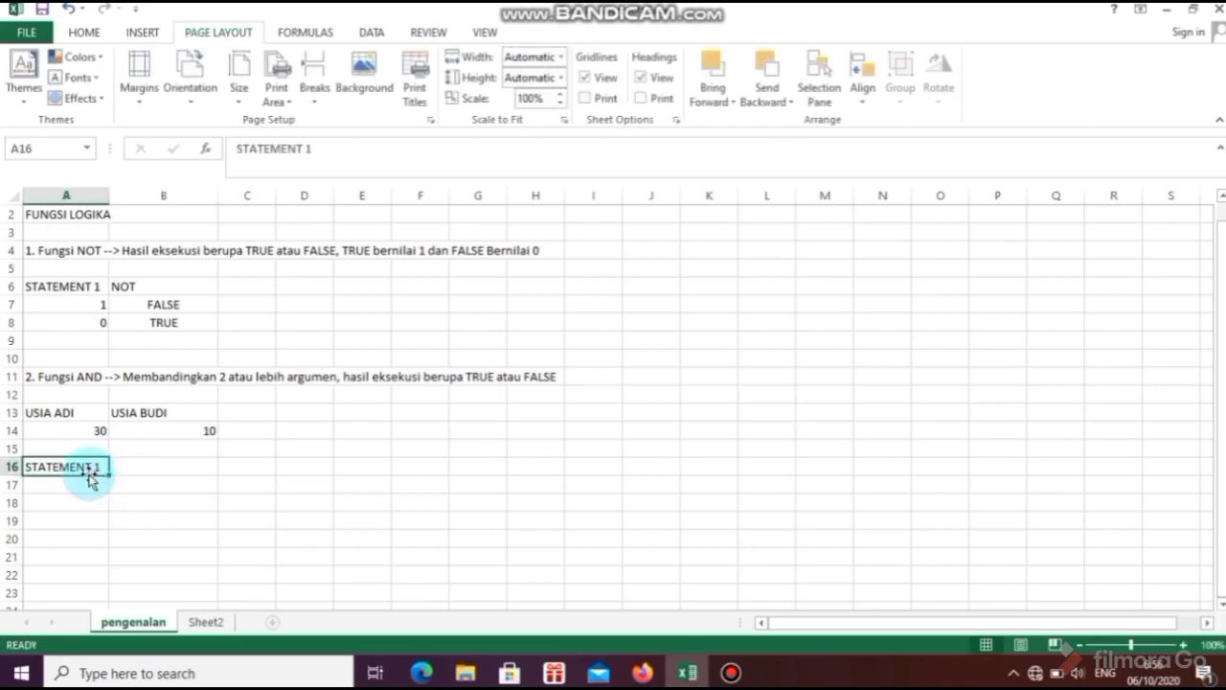
pyautogui.hotkey('ctrl', 'c')
pyautogui.click(135, 471)
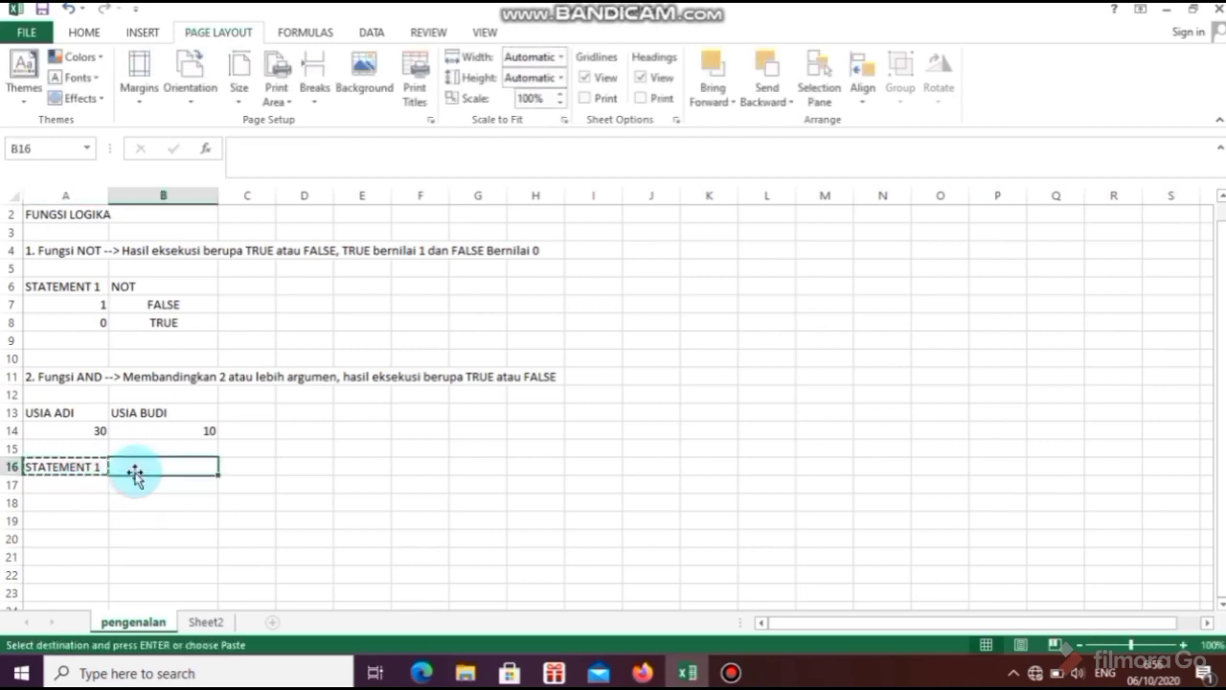
pyautogui.hotkey('ctrl', 'v')
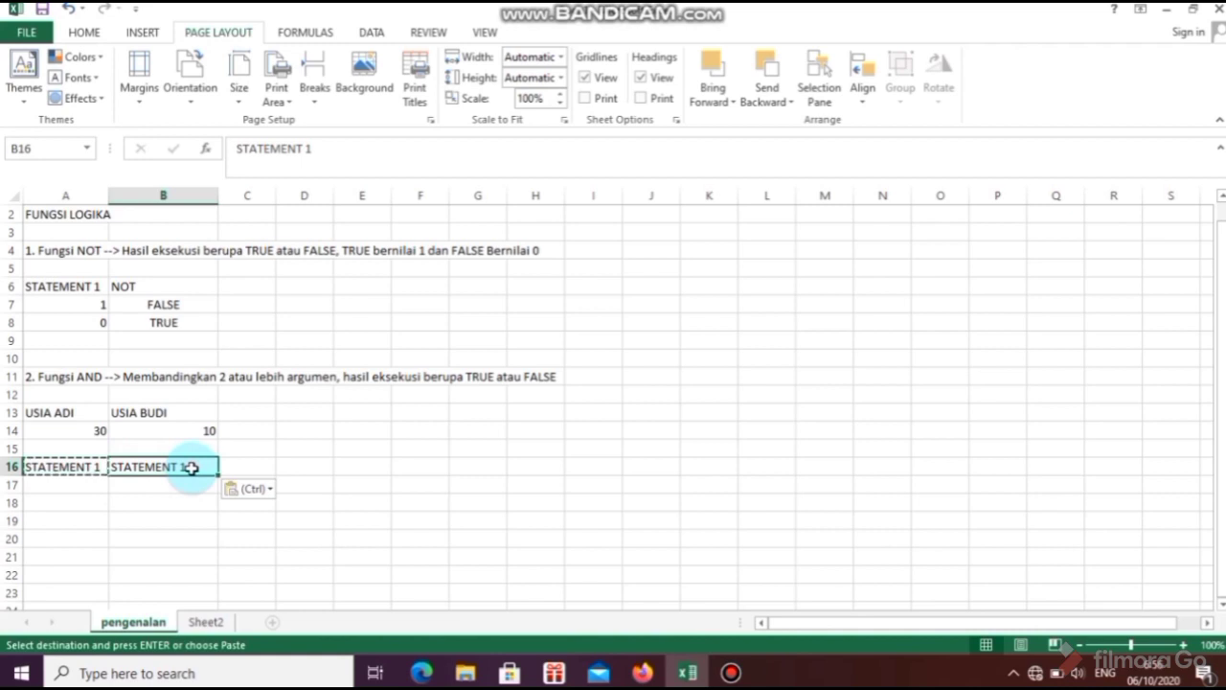
pyautogui.doubleClick(193, 467)
pyautogui.press('BackSpace')
pyautogui.write('2')
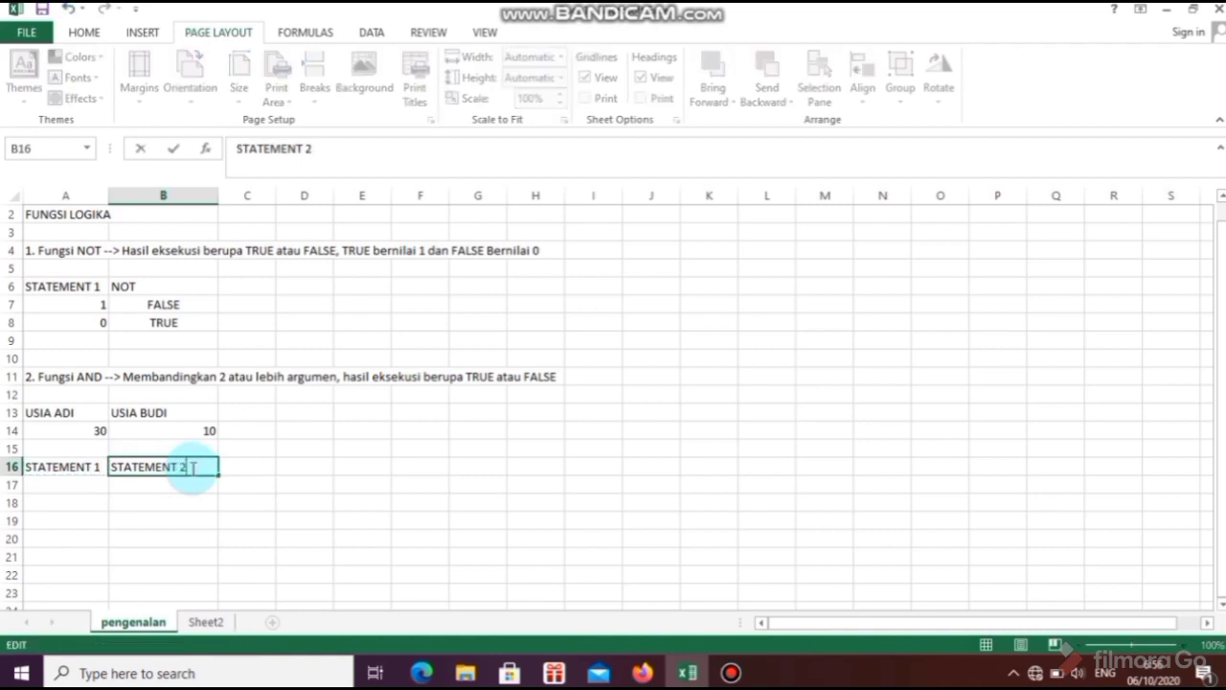
pyautogui.click(139, 534)
# - Enter the value 1 in both A17 and B17 under the two statement headings
pyautogui.click(98, 486)
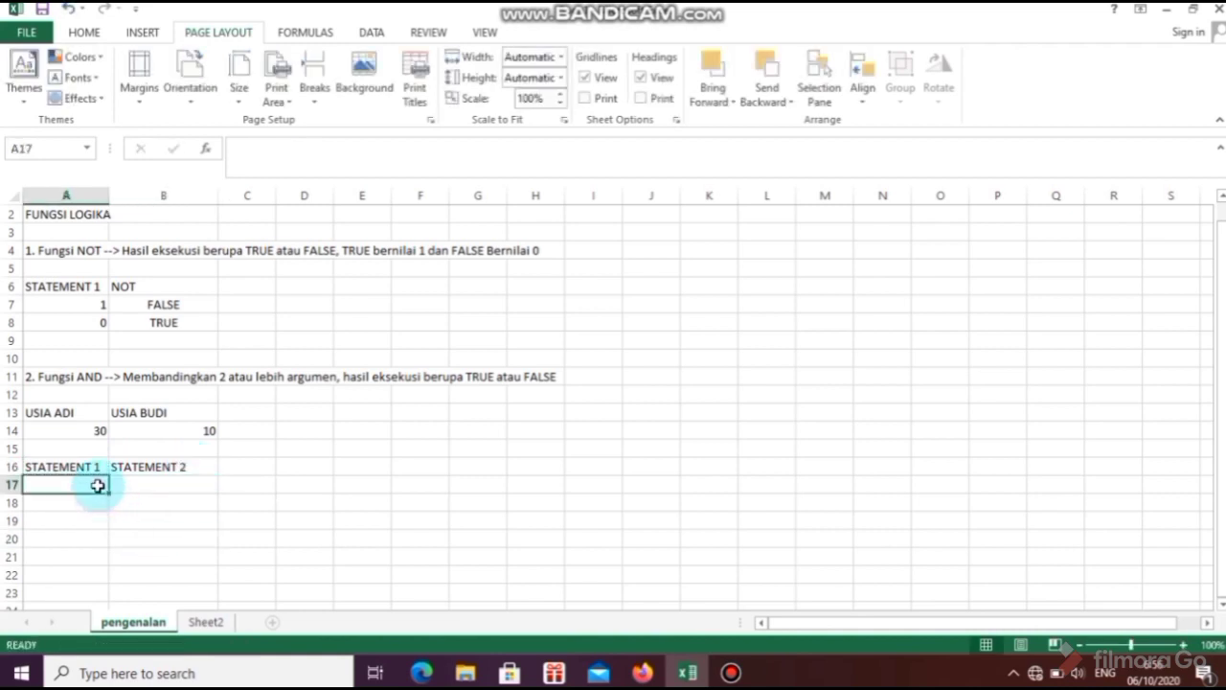
pyautogui.write('1')
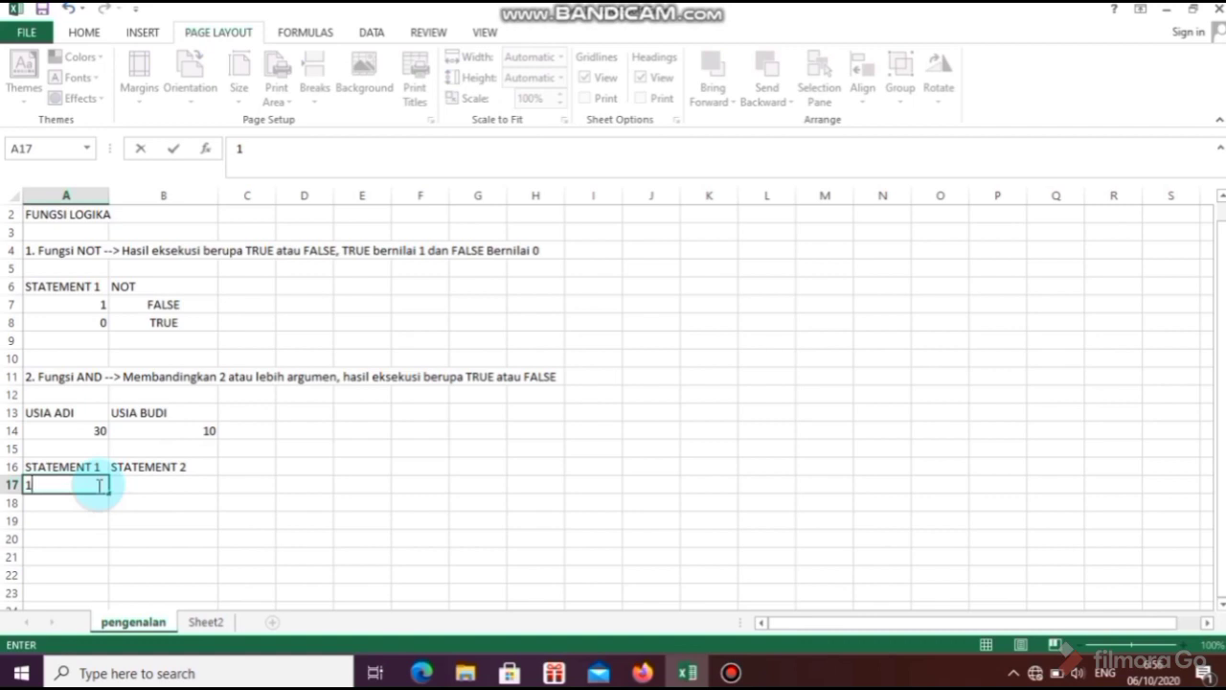
pyautogui.click(145, 486)
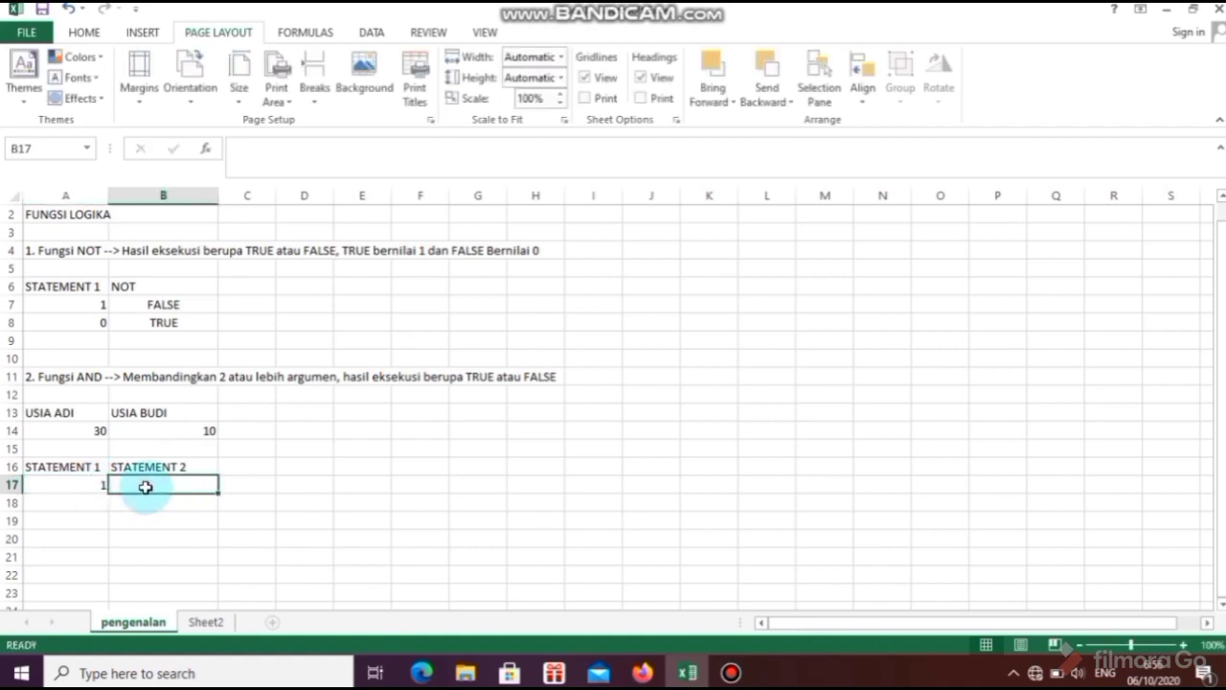
pyautogui.write('1')
# - Enter the heading "AND" in cell C16 beside the statement headings
pyautogui.click(269, 464)
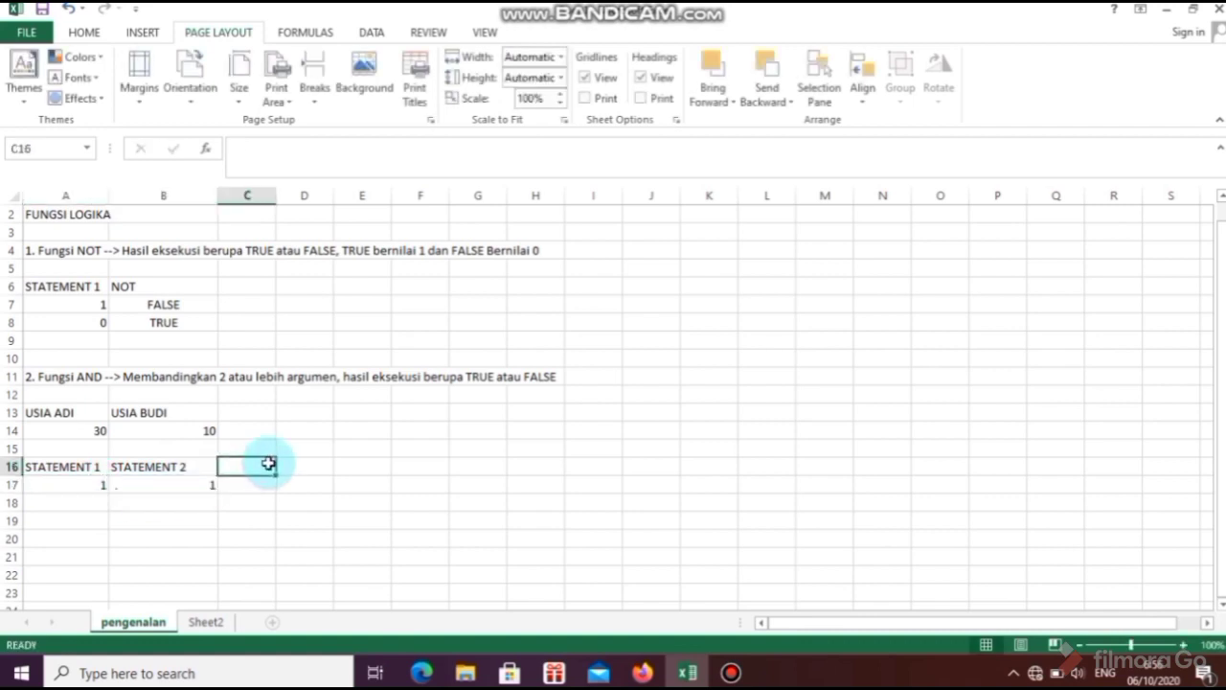
pyautogui.write('AND')
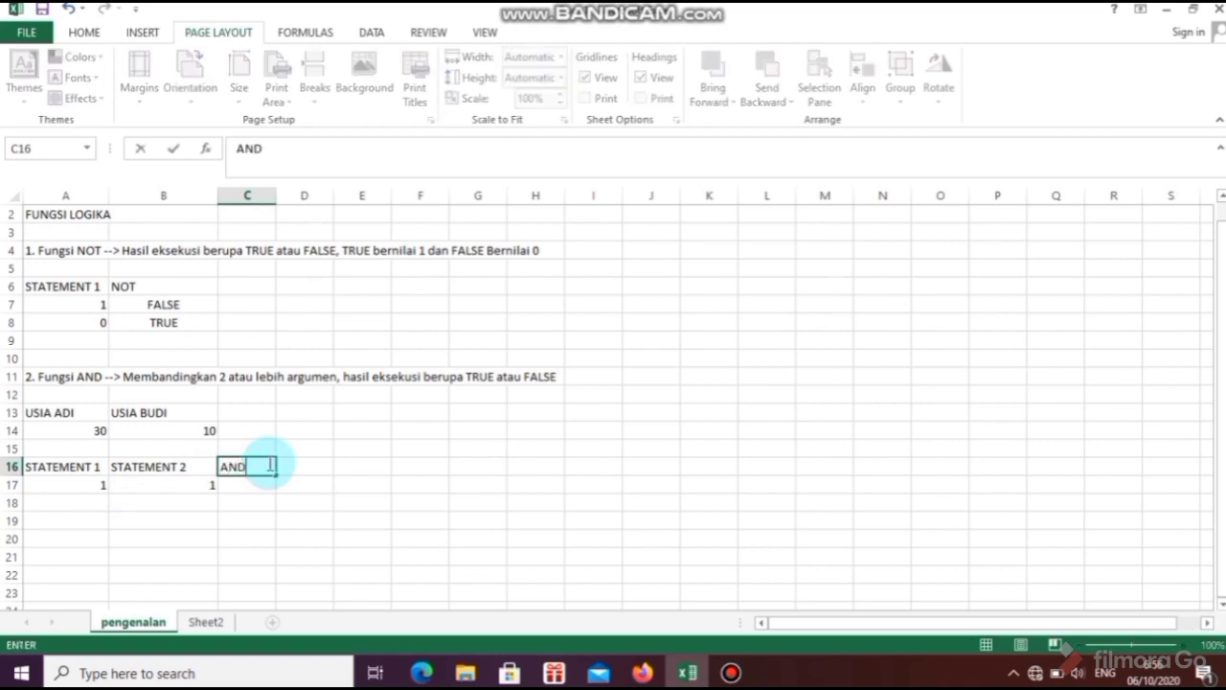
pyautogui.click(240, 518)
pyautogui.click(240, 487)
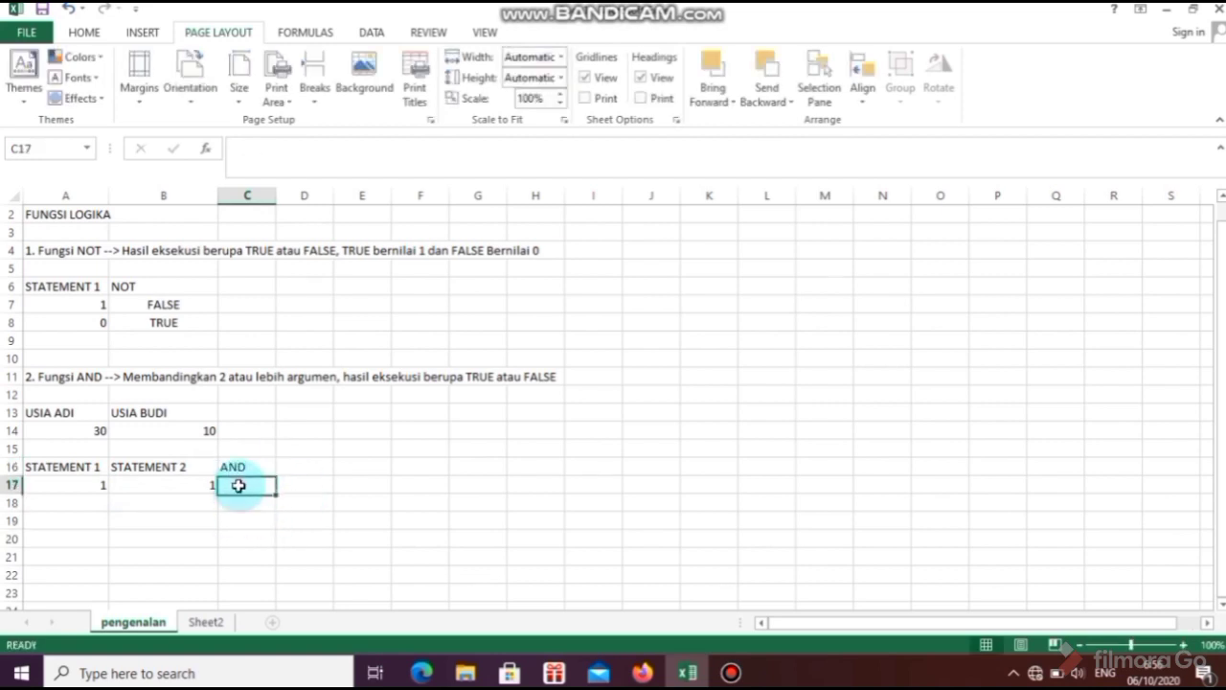
# - Apply borders around every cell of the age table A13:B14 and center its contents
pyautogui.click(132, 438)
pyautogui.moveTo(68, 413); pyautogui.dragTo(191, 433)
pyautogui.click(78, 34)
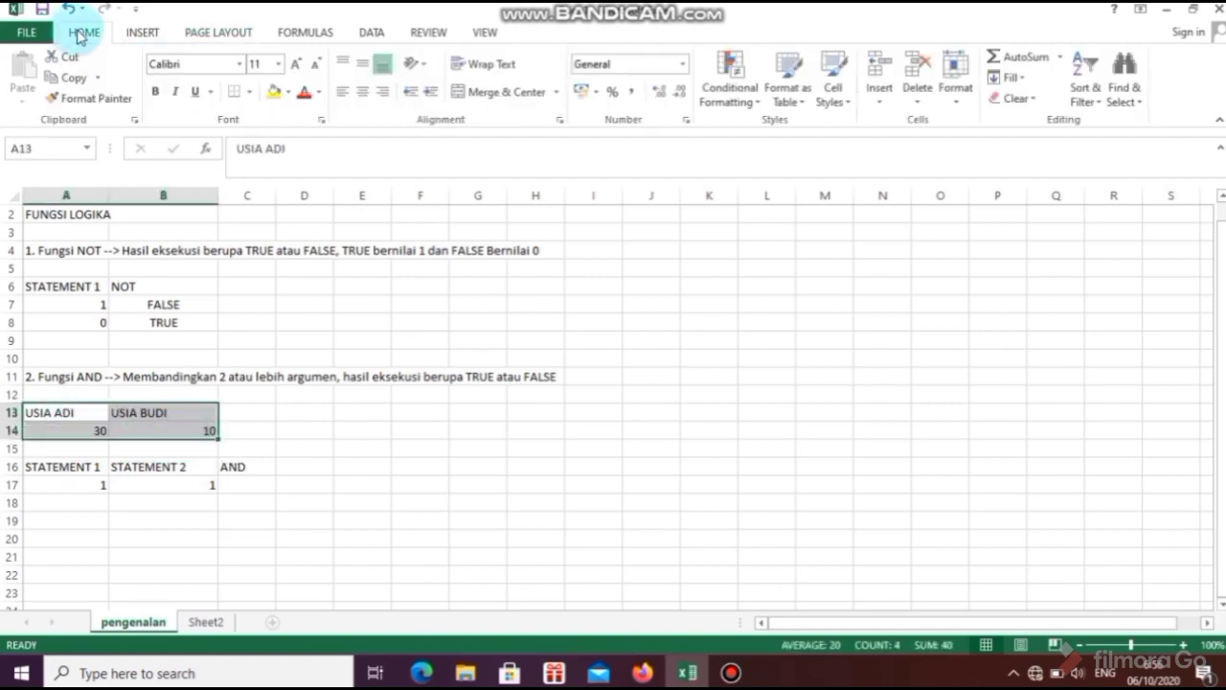
pyautogui.click(250, 92)
pyautogui.click(261, 247)
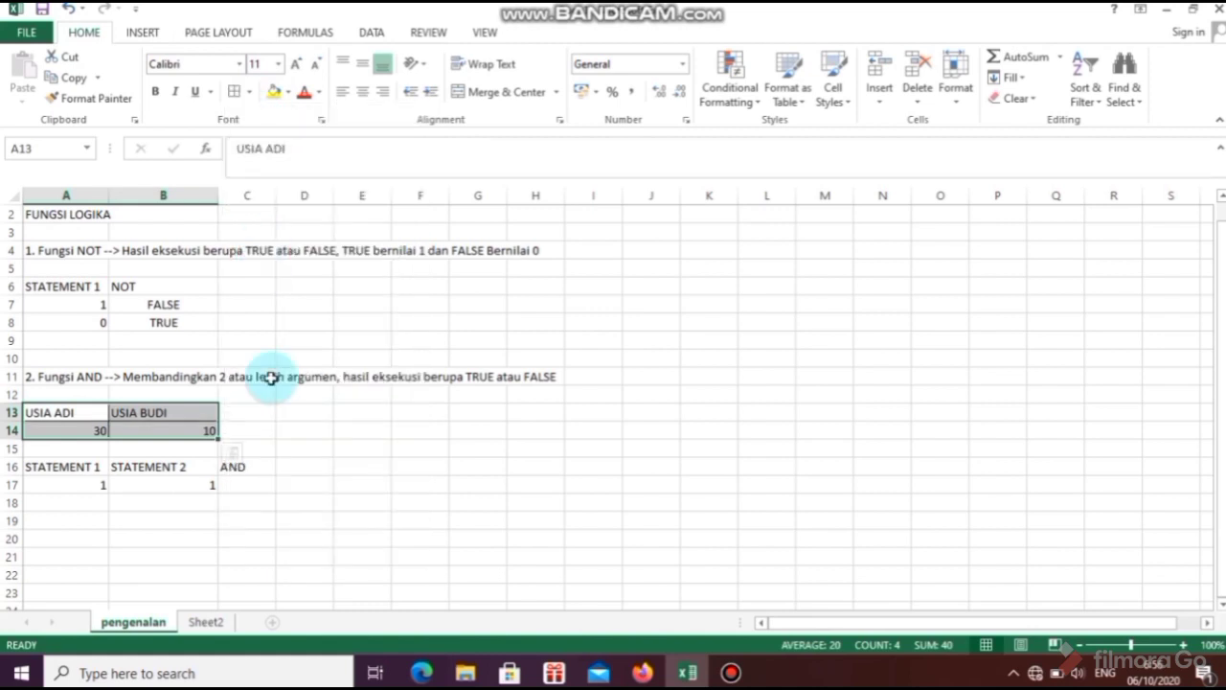
pyautogui.click(358, 96)
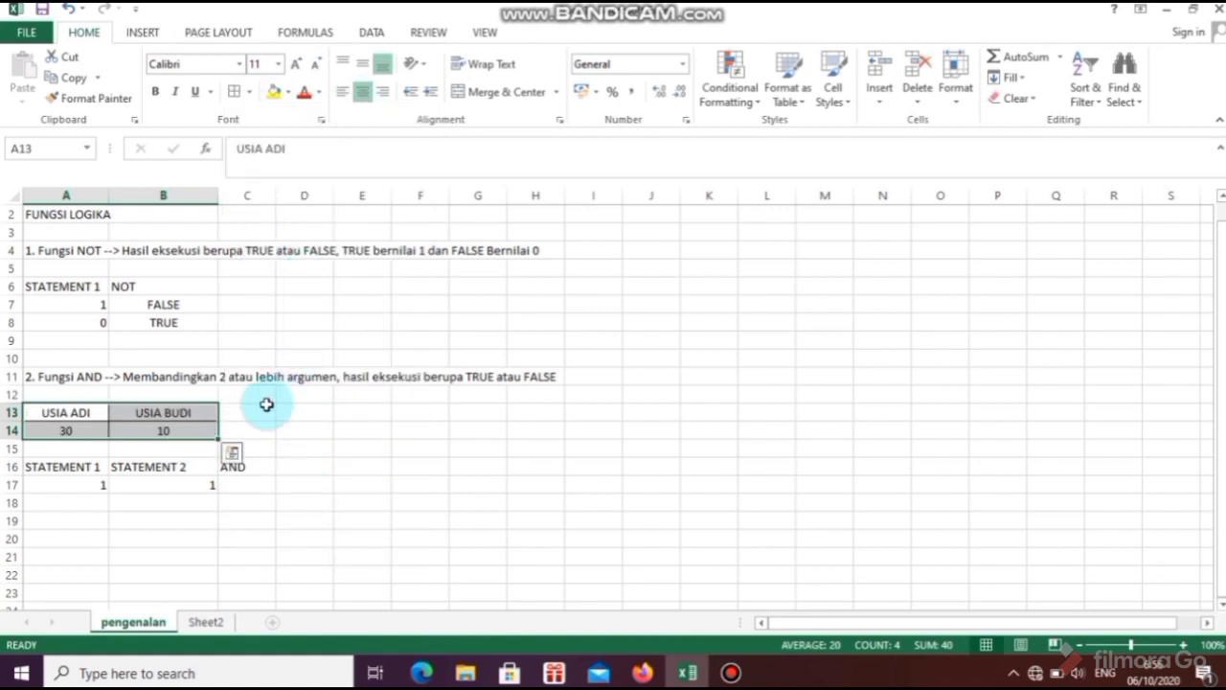
# - Make the two age-table headings in A13:B13 bold
pyautogui.click(287, 414)
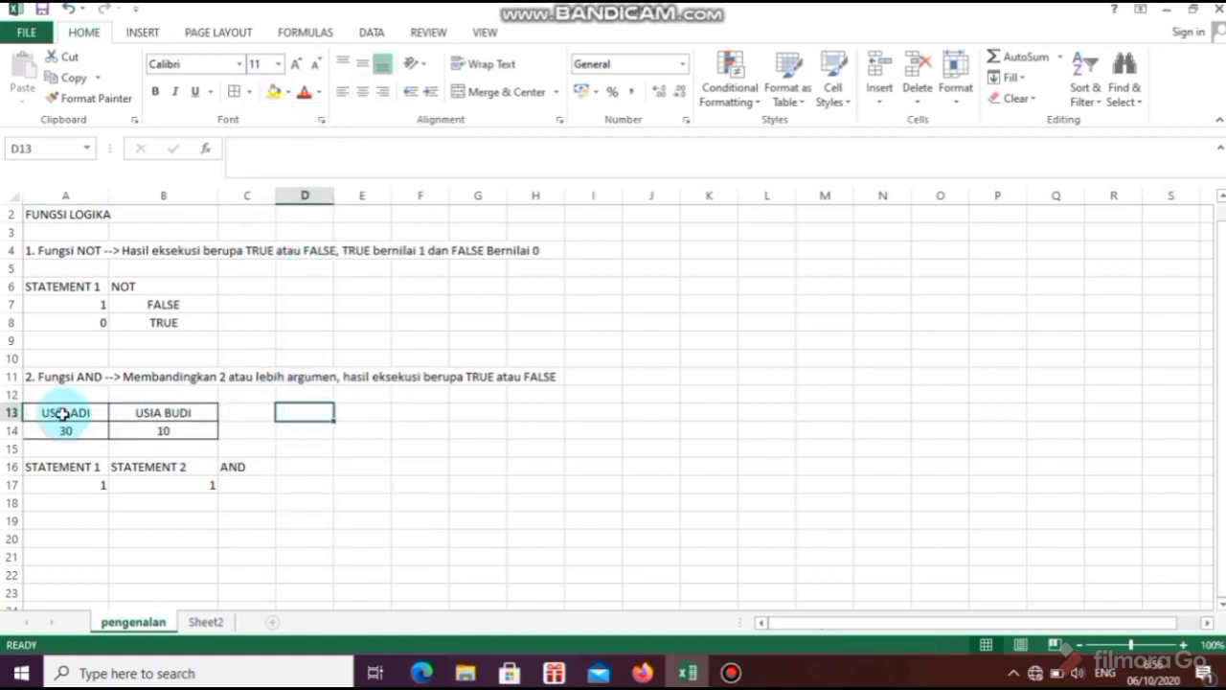
pyautogui.moveTo(62, 414); pyautogui.dragTo(150, 412)
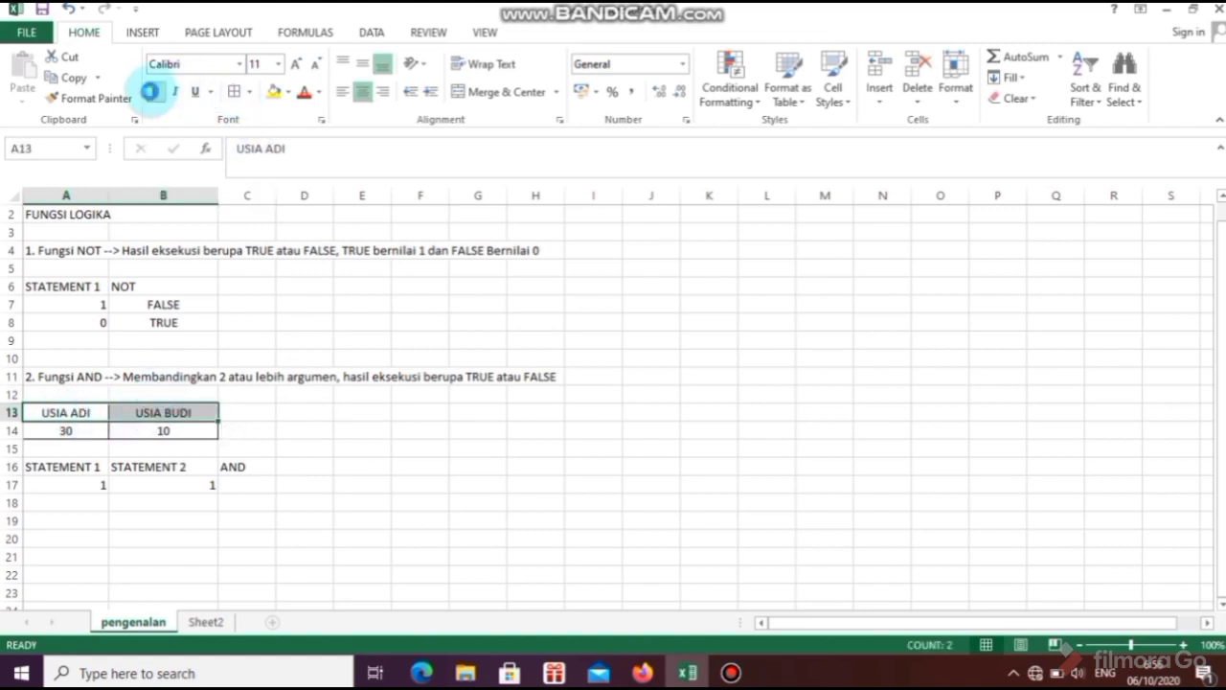
pyautogui.click(151, 91)
pyautogui.click(337, 485)
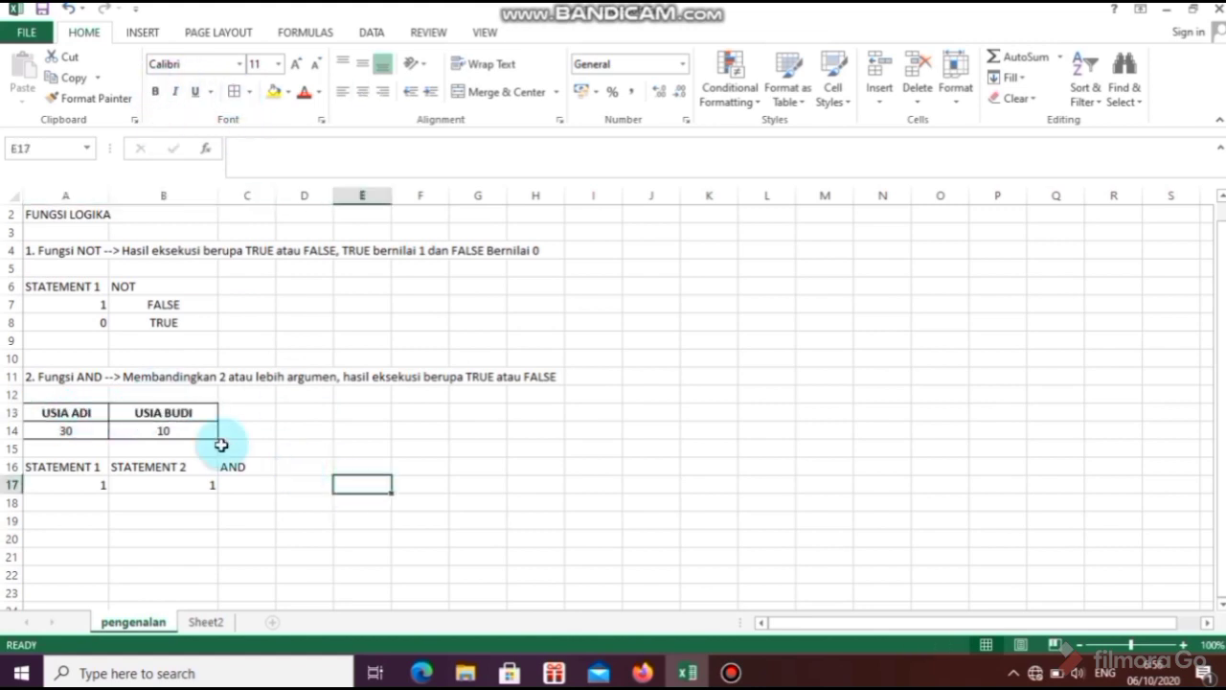
# - Enter the formula =AND(A14>B14;B14<A14) in C17 to compare the two ages
pyautogui.click(249, 485)
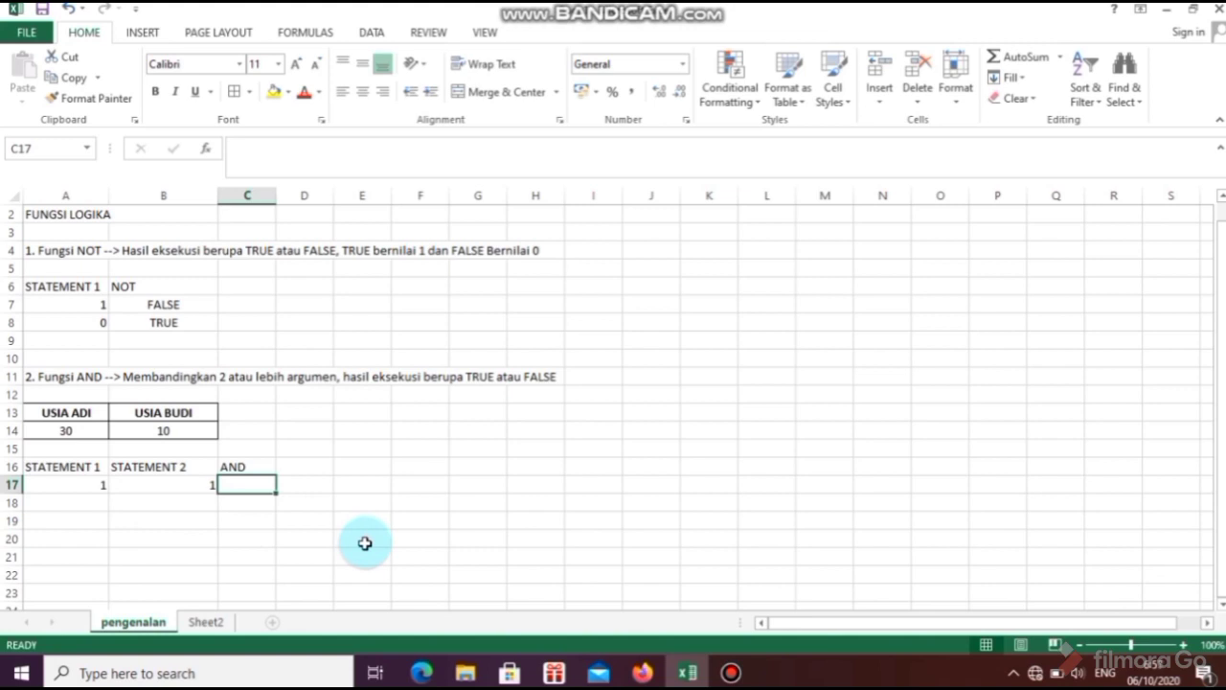
pyautogui.write('=')
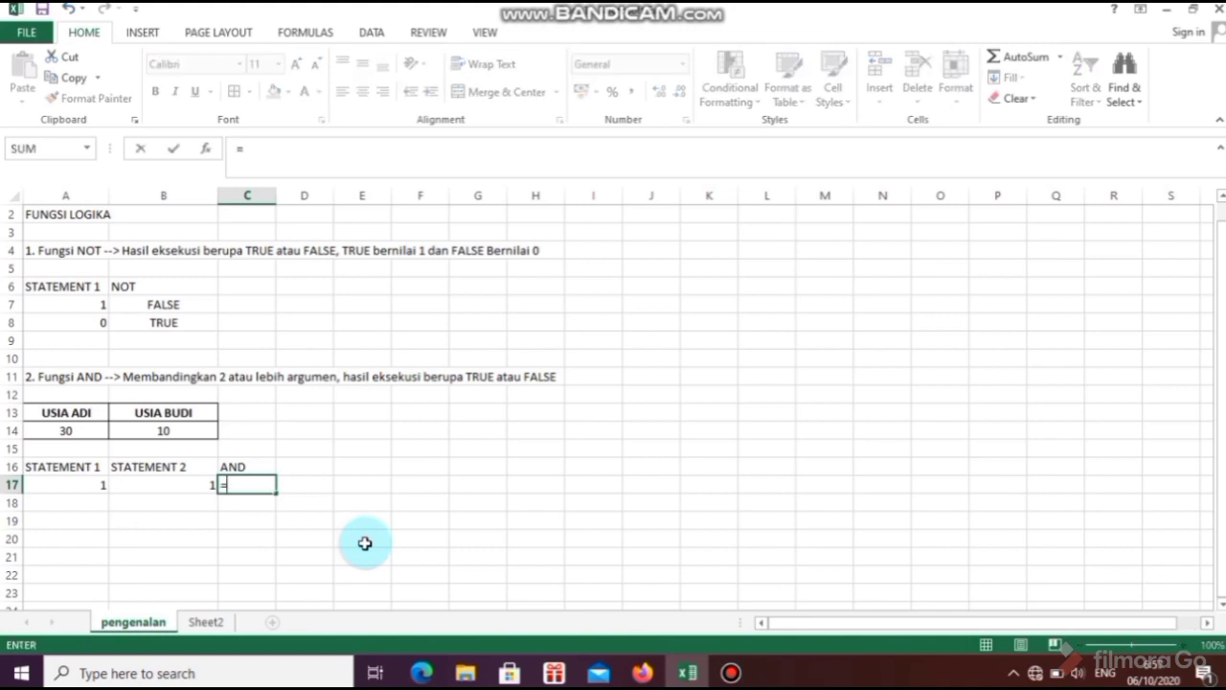
pyautogui.write('AND')
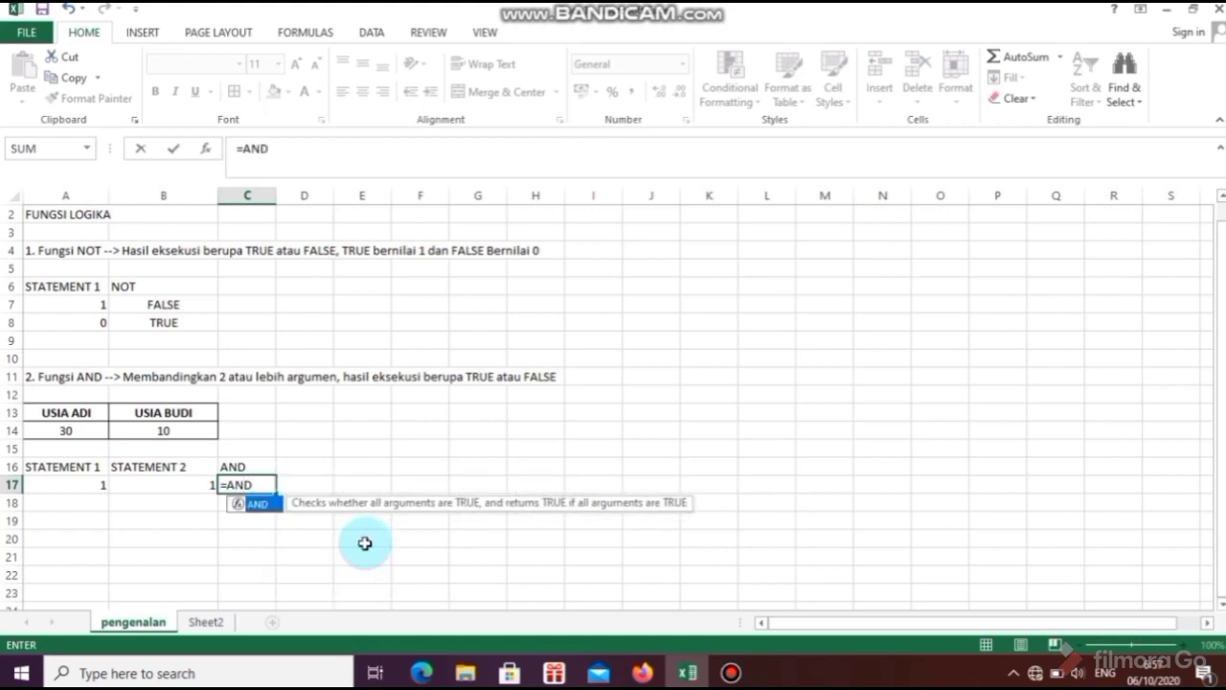
pyautogui.write('(')
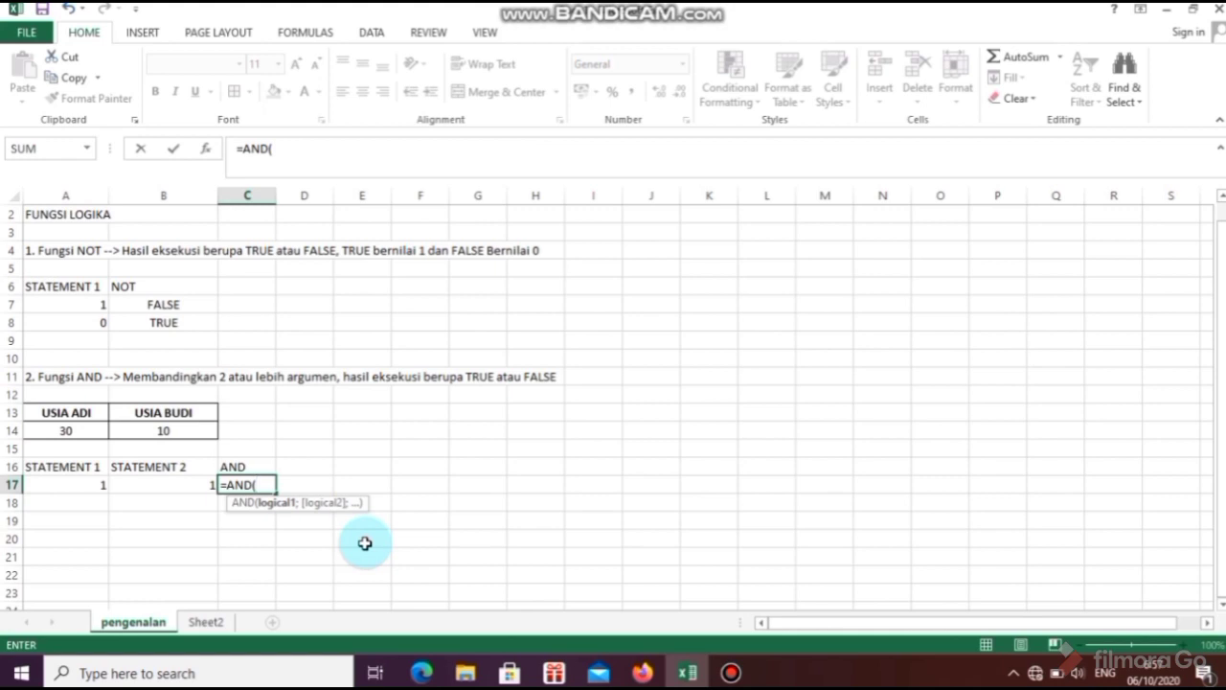
pyautogui.click(87, 428)
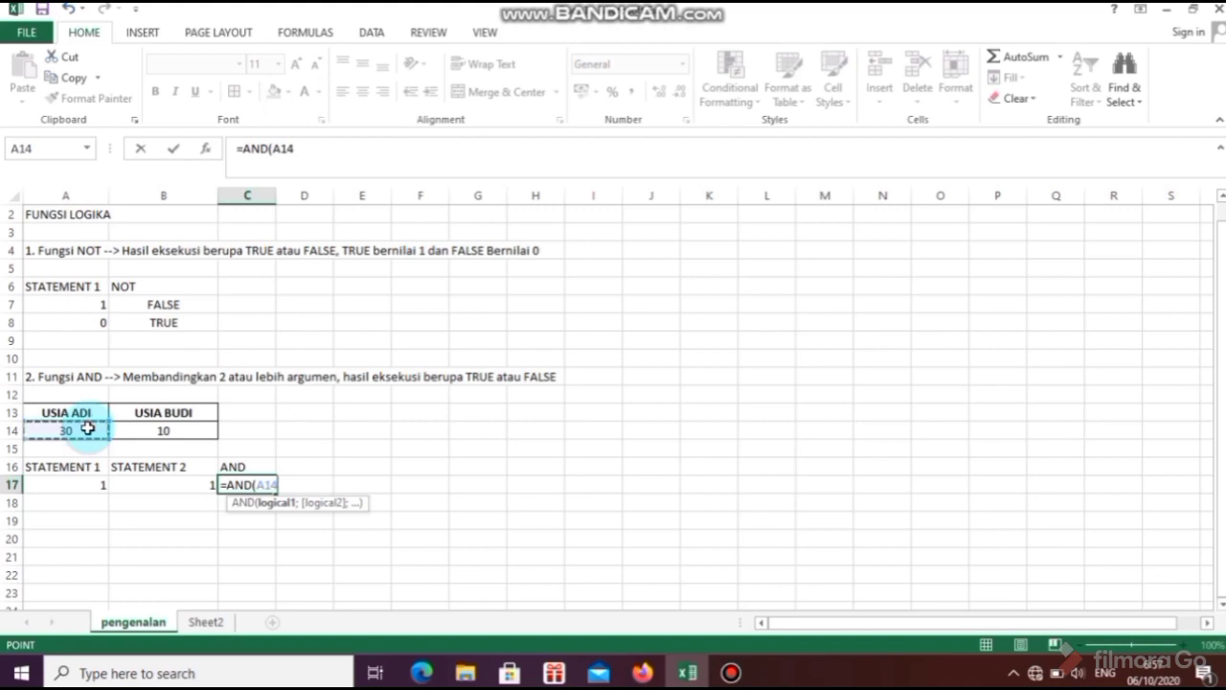
pyautogui.write('>')
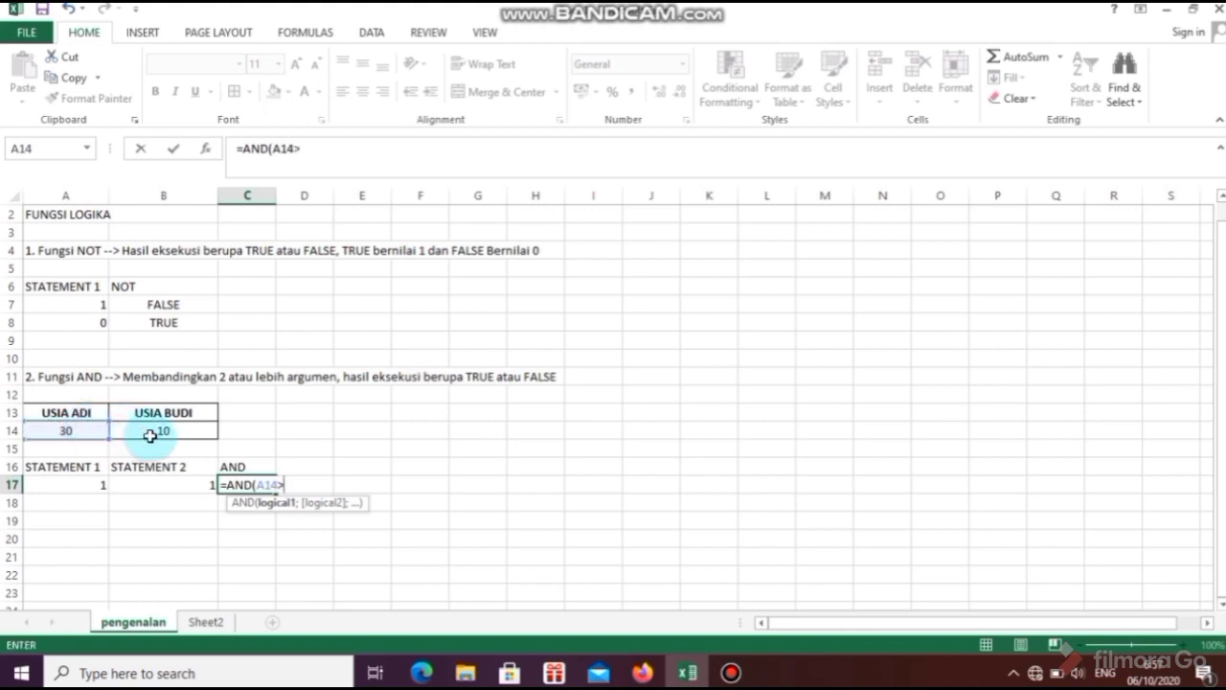
pyautogui.click(154, 434)
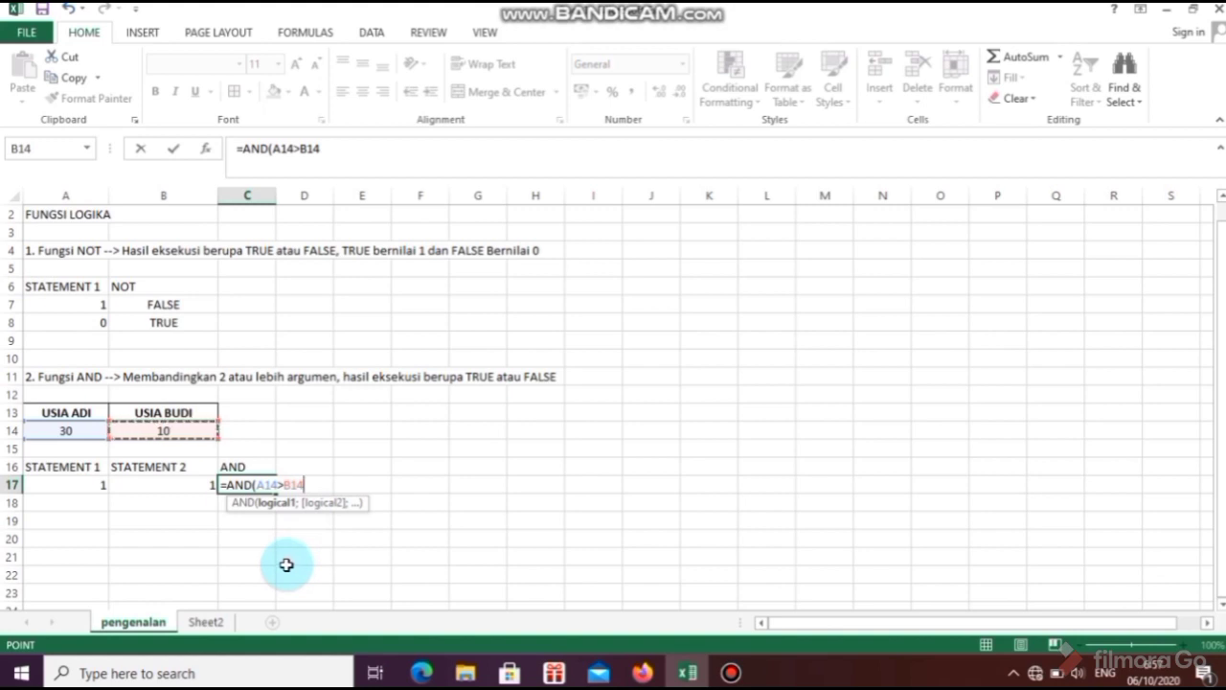
pyautogui.write(';')
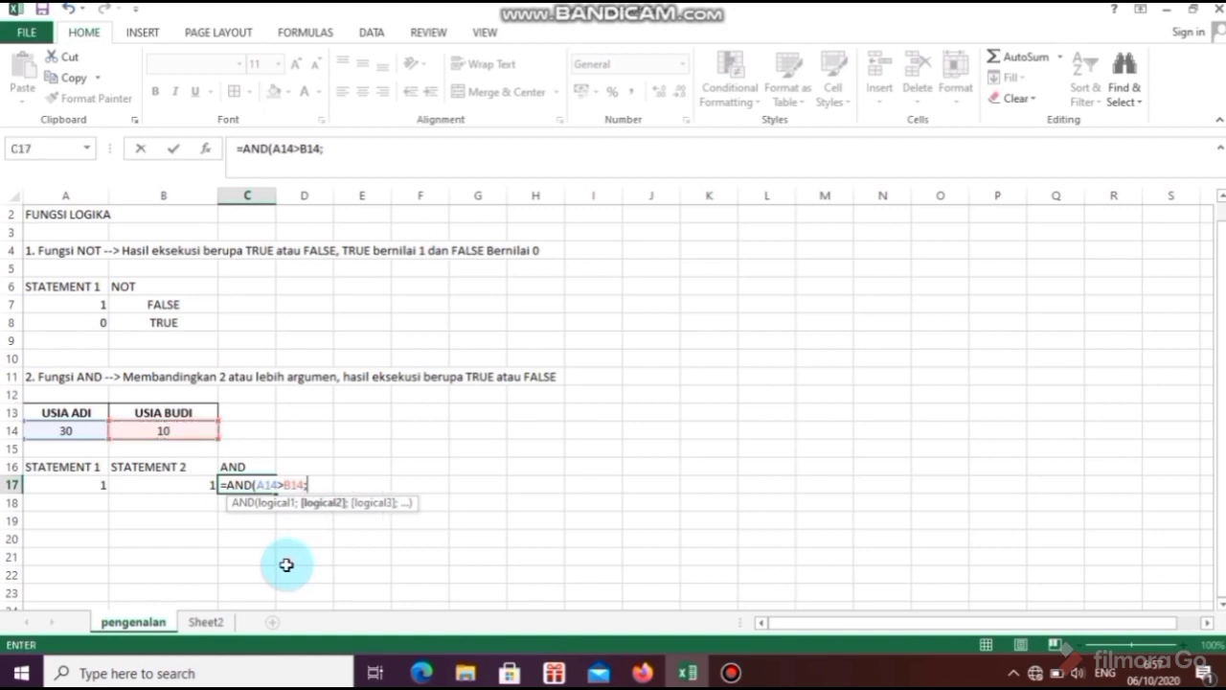
pyautogui.click(165, 432)
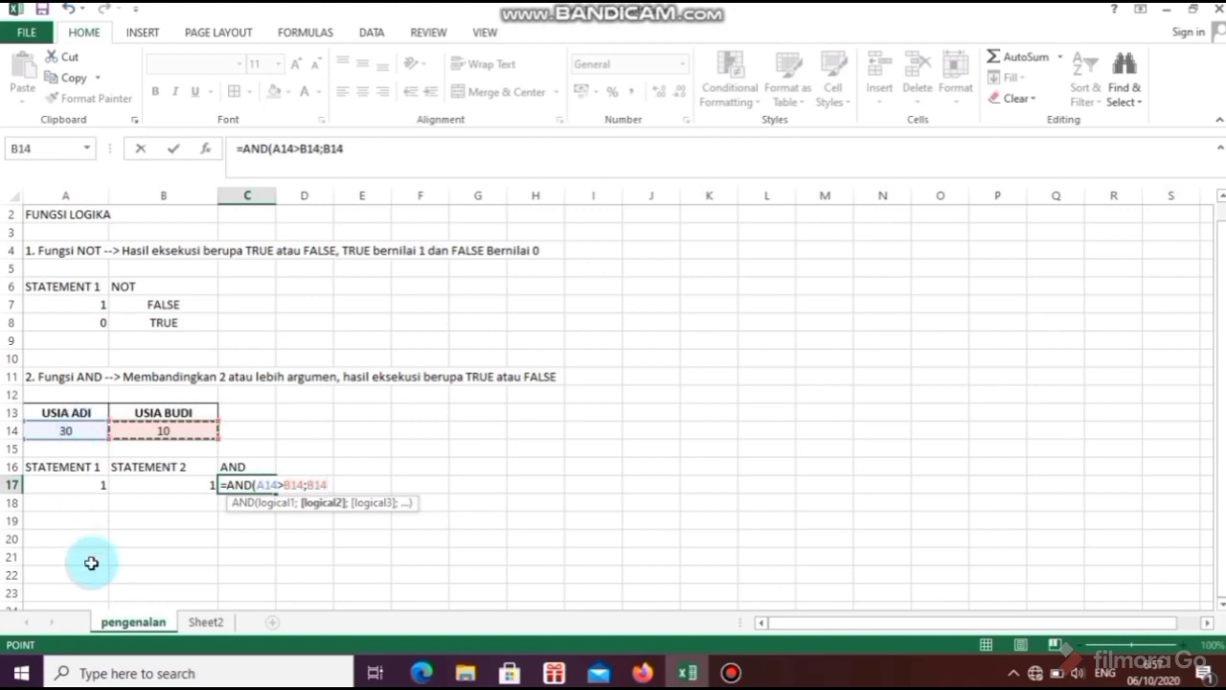
pyautogui.write('<')
pyautogui.click(69, 429)
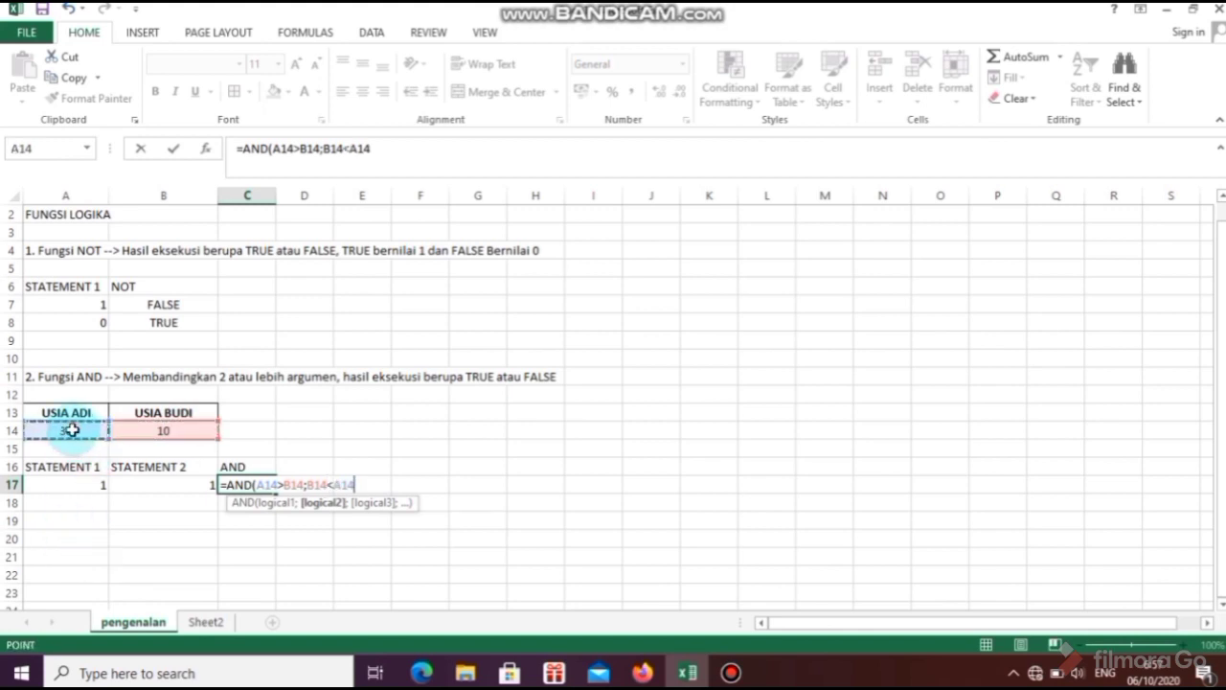
pyautogui.write(')')
pyautogui.press('Return')
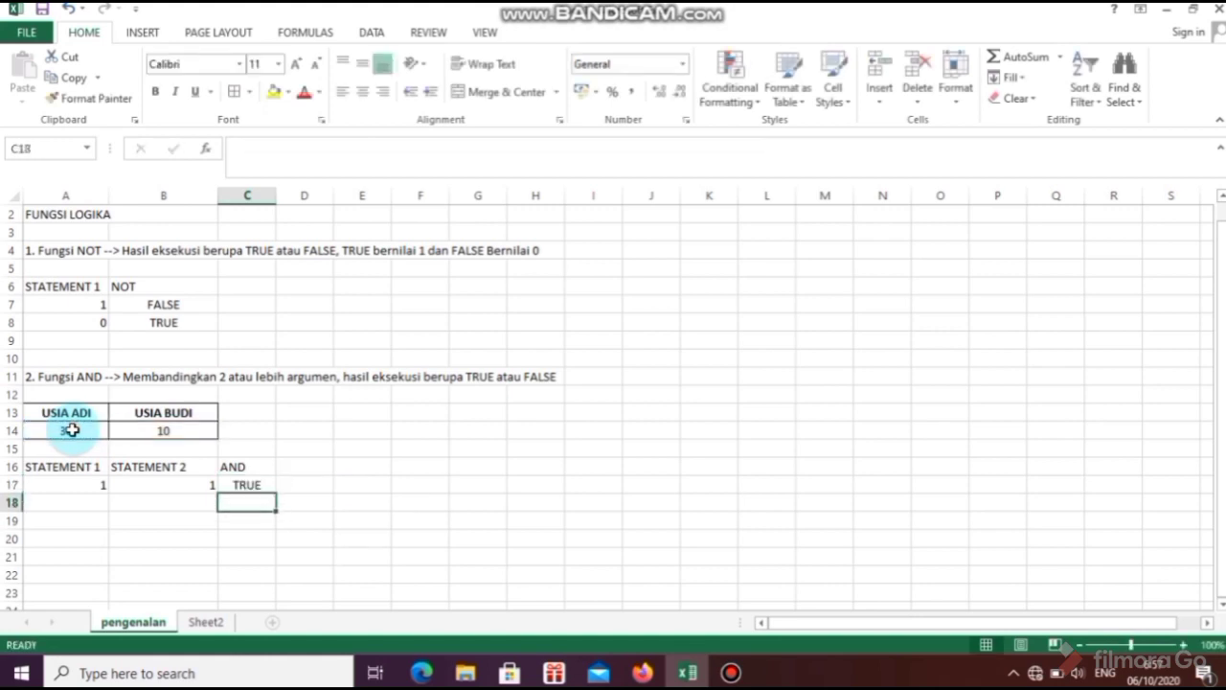
# - Review the first comparison in C17's AND formula and the statement values in A17 and B17
pyautogui.click(261, 485)
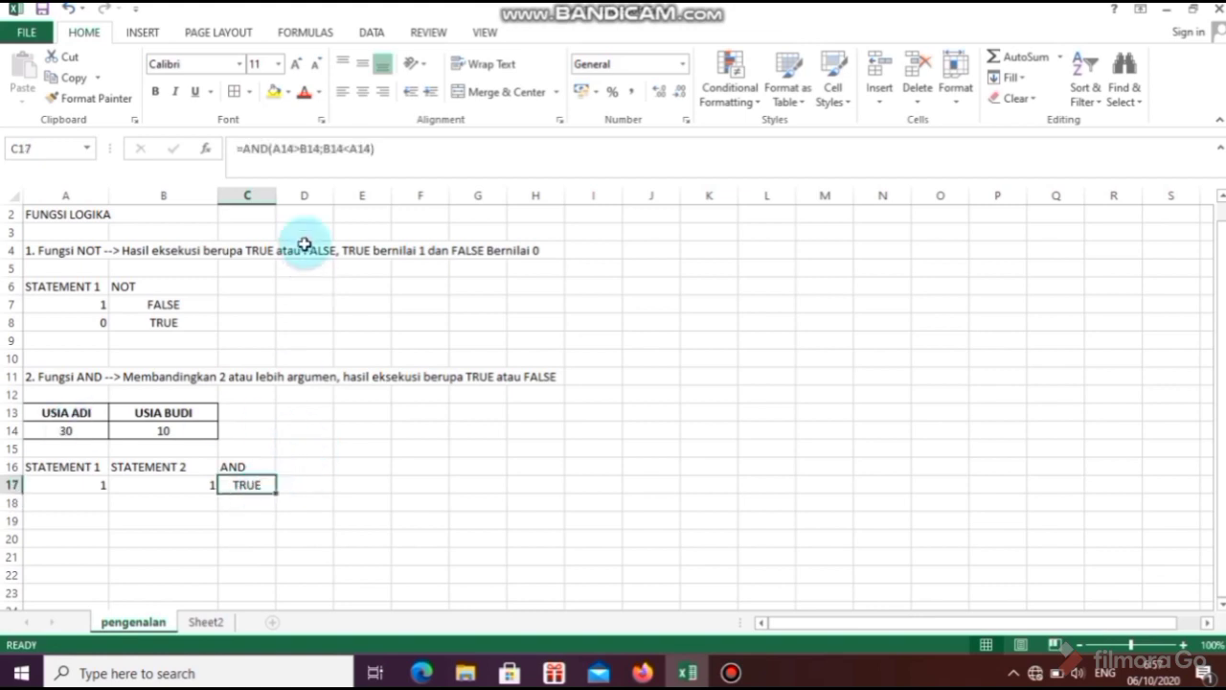
pyautogui.click(317, 150)
pyautogui.moveTo(317, 151); pyautogui.dragTo(271, 151)
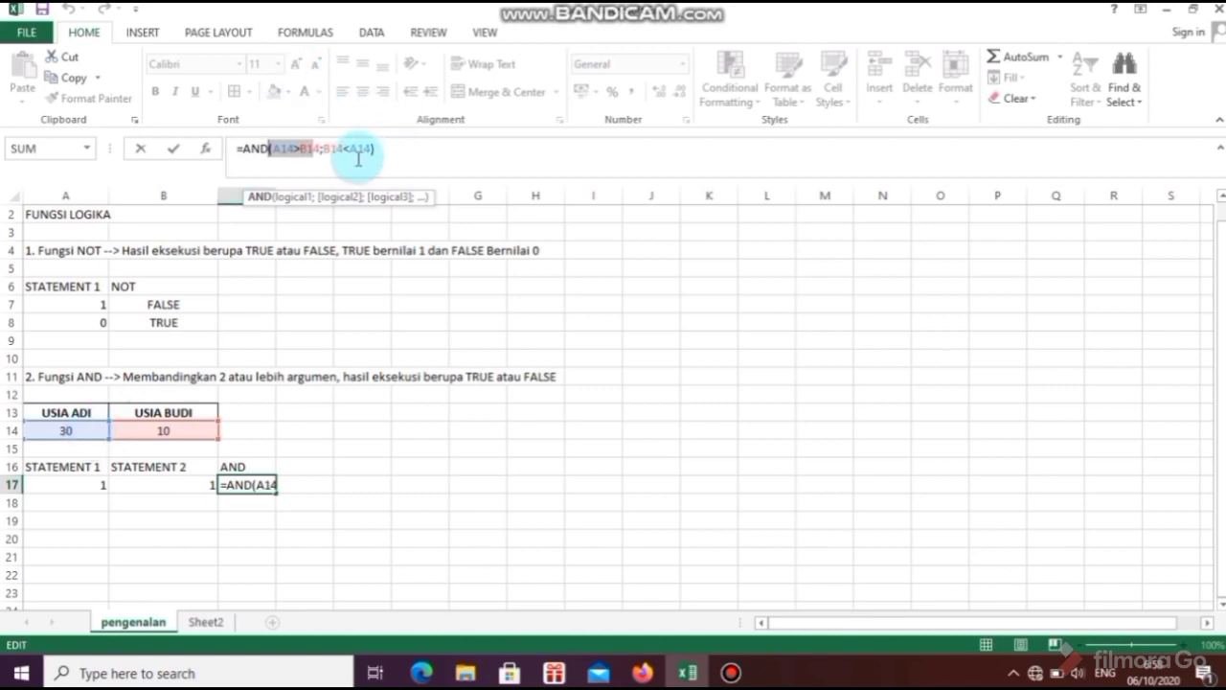
pyautogui.click(96, 489)
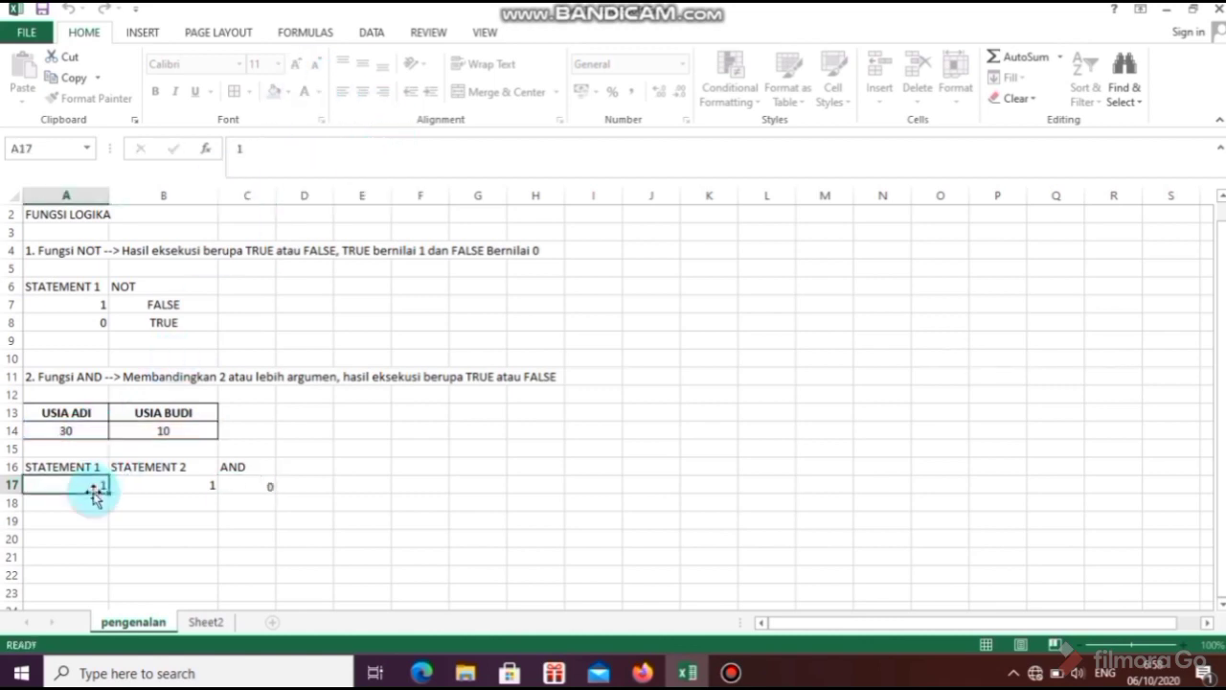
pyautogui.click(158, 486)
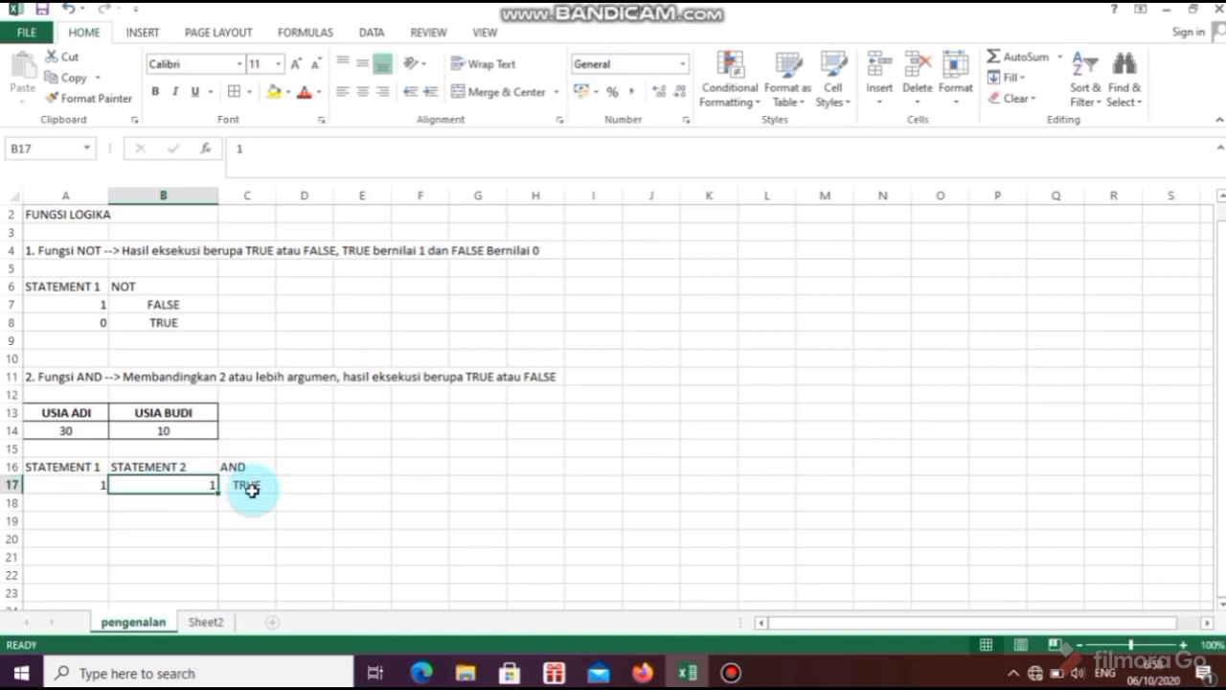
pyautogui.click(251, 489)
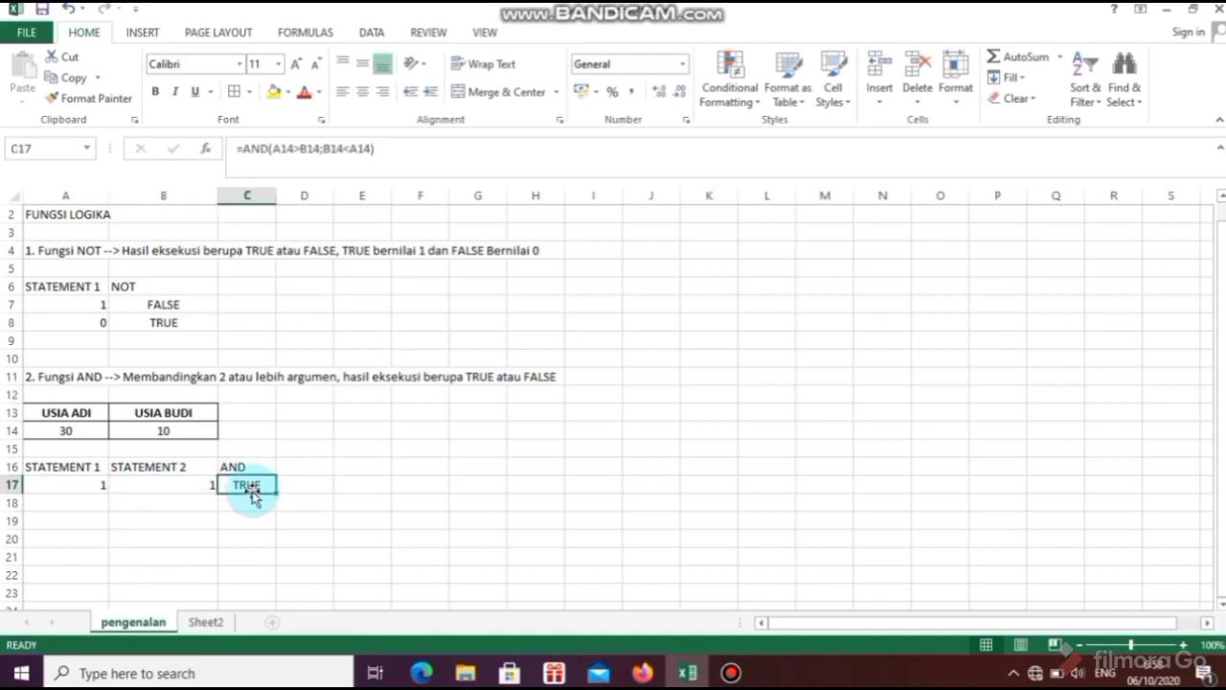
# - Enter 1 in A18 and 0 in B18 as the second pair of statement values
pyautogui.click(74, 496)
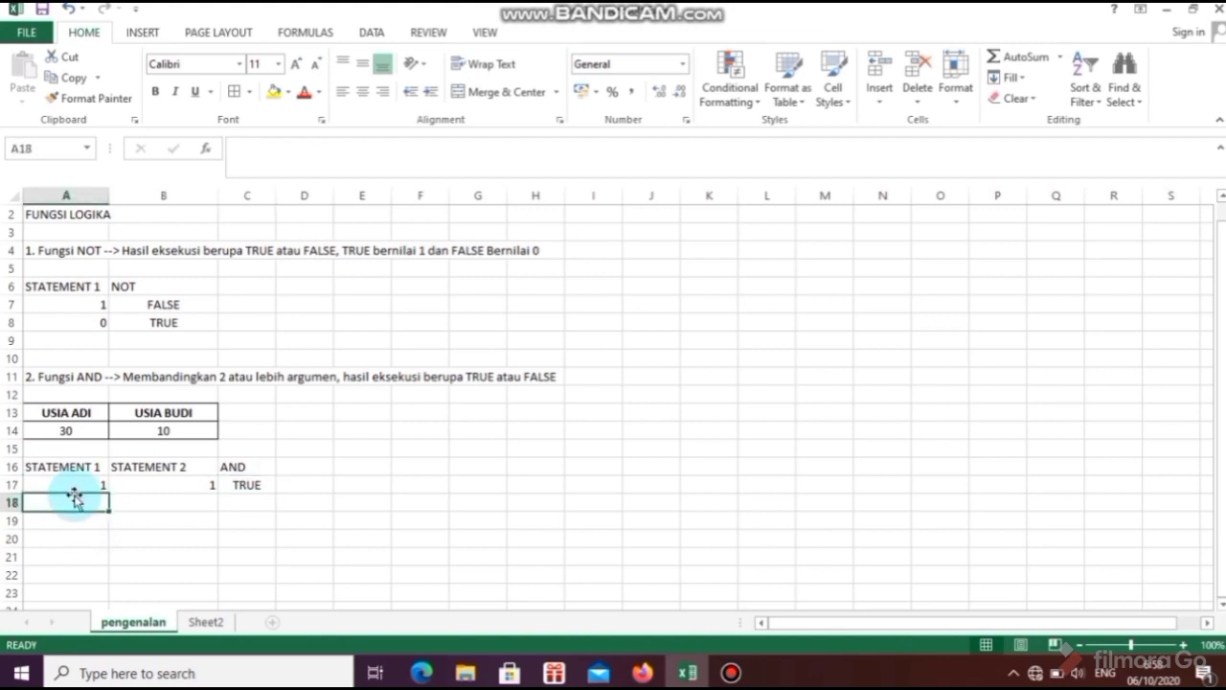
pyautogui.write('1')
pyautogui.click(126, 505)
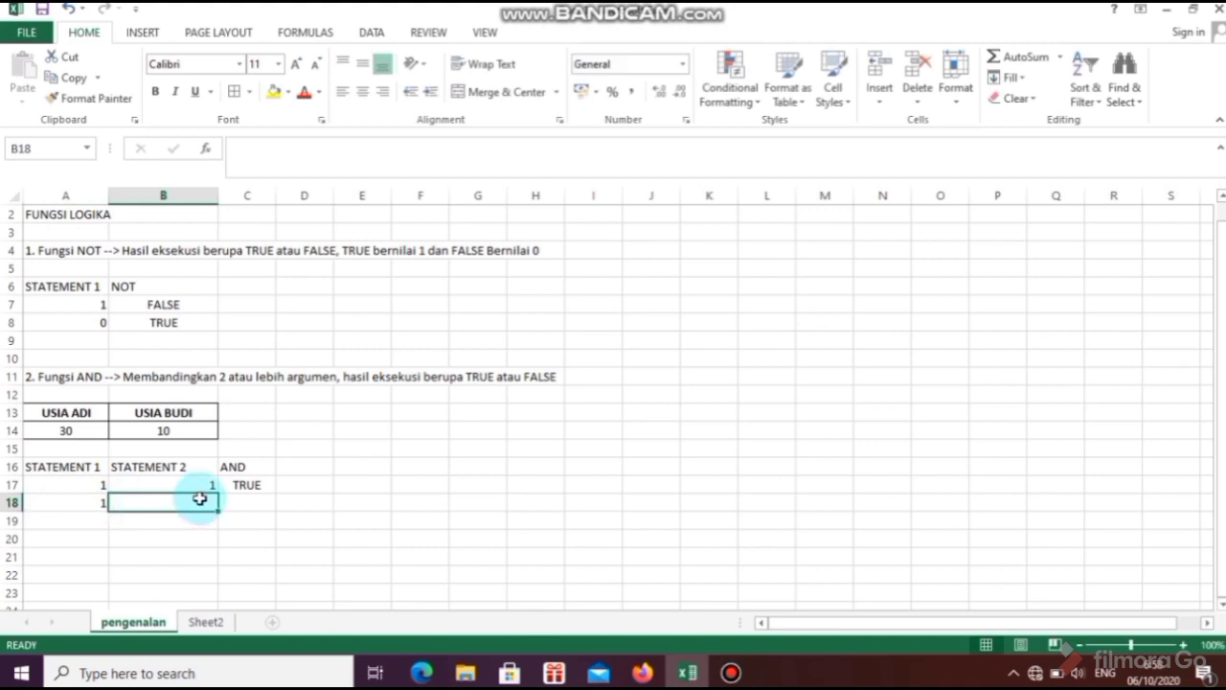
pyautogui.write('0')
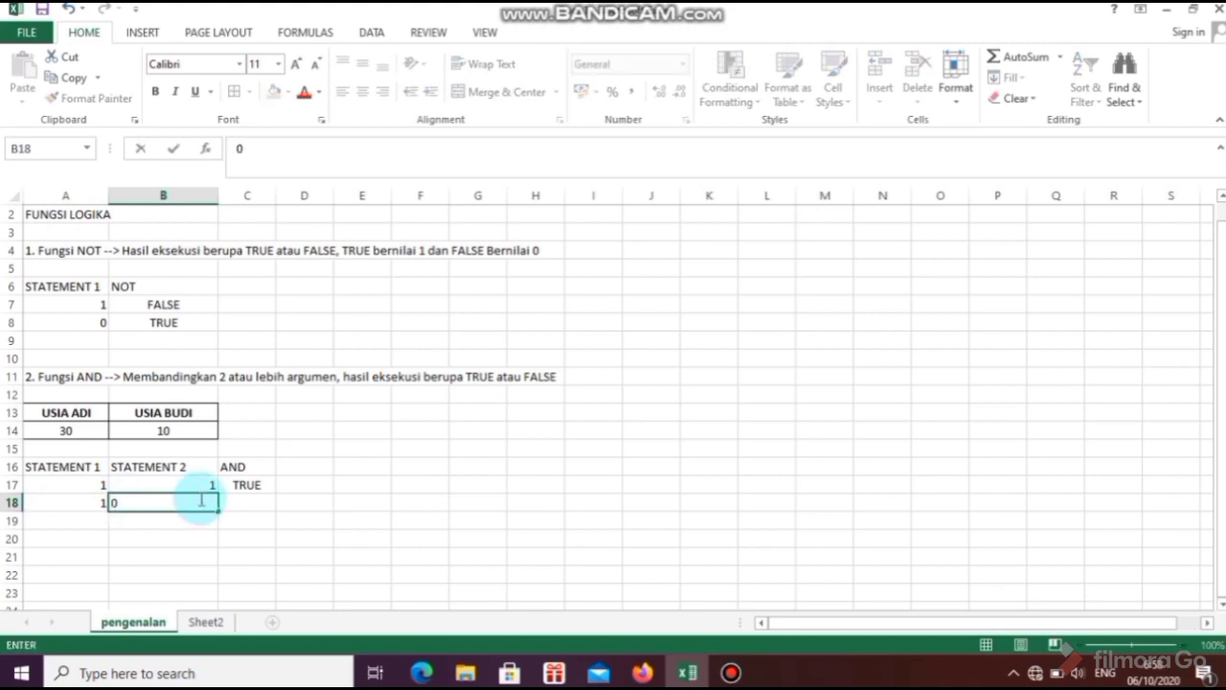
# - Enter the formula =AND(B14<A14;A14<B14) in C18 for the second pair of statements
pyautogui.click(246, 506)
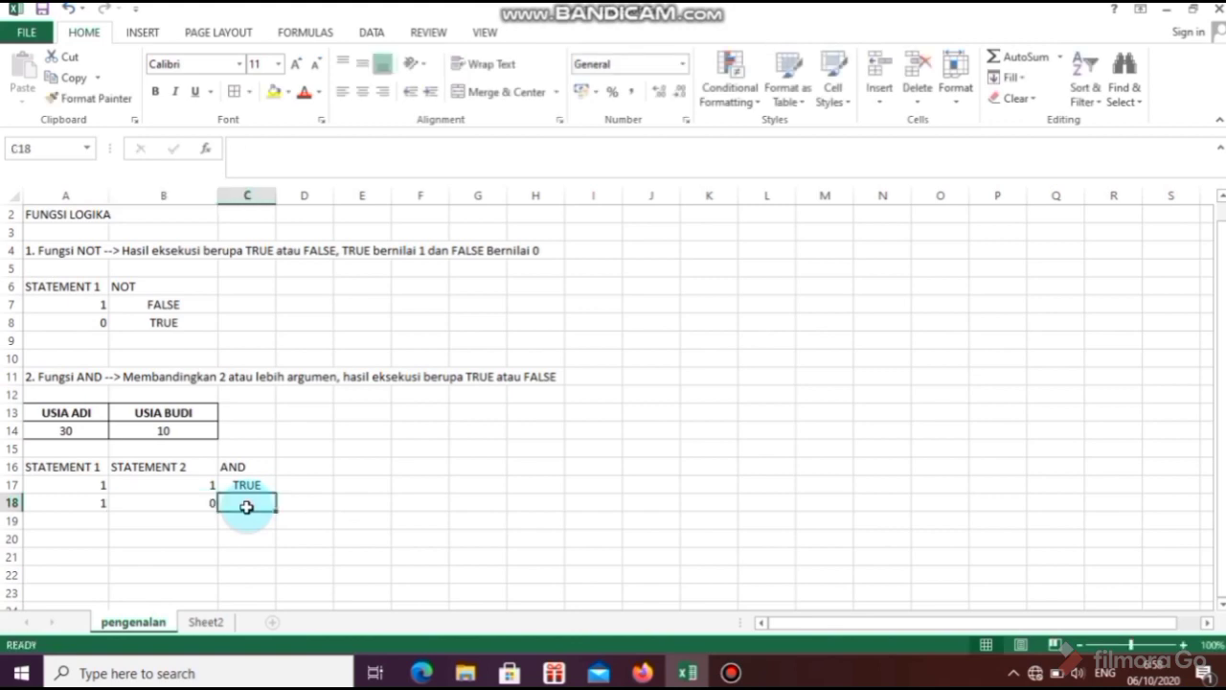
pyautogui.write('=AND')
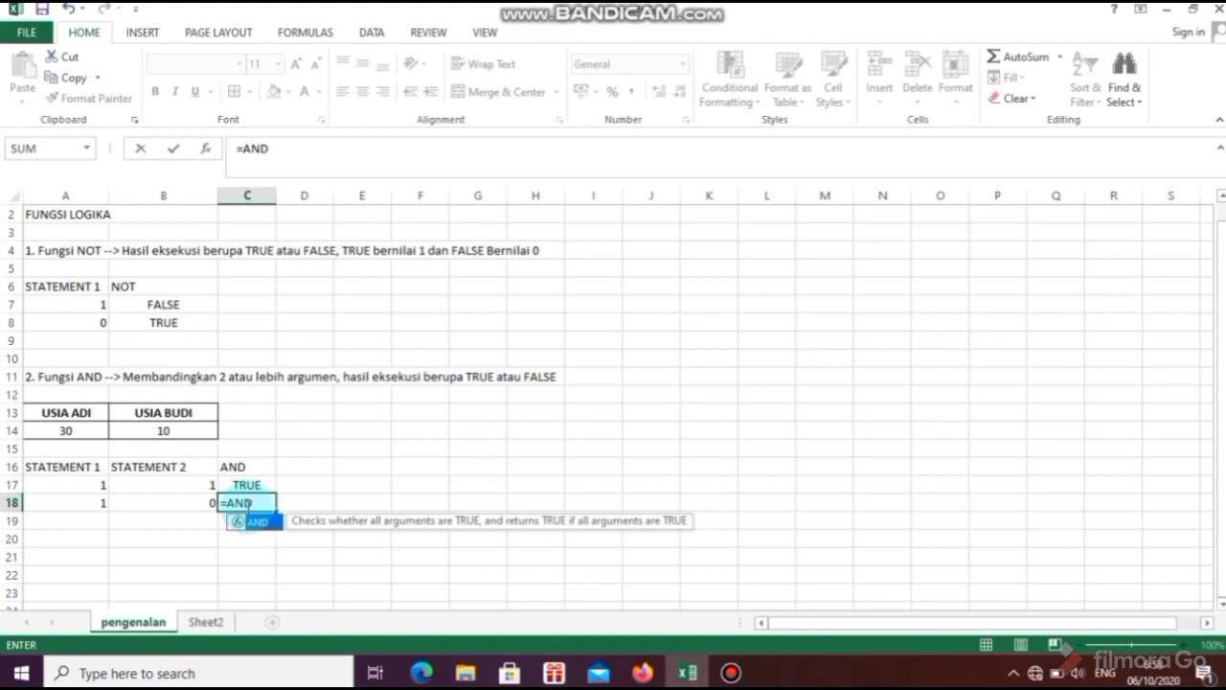
pyautogui.write('(')
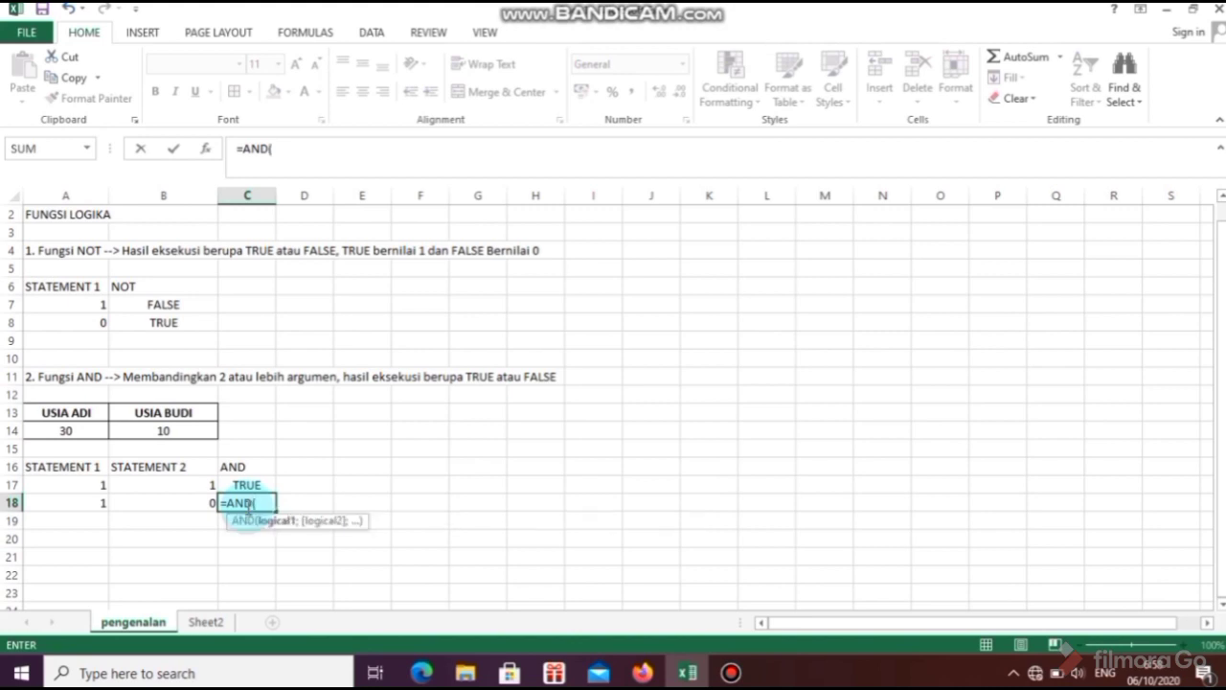
pyautogui.click(185, 432)
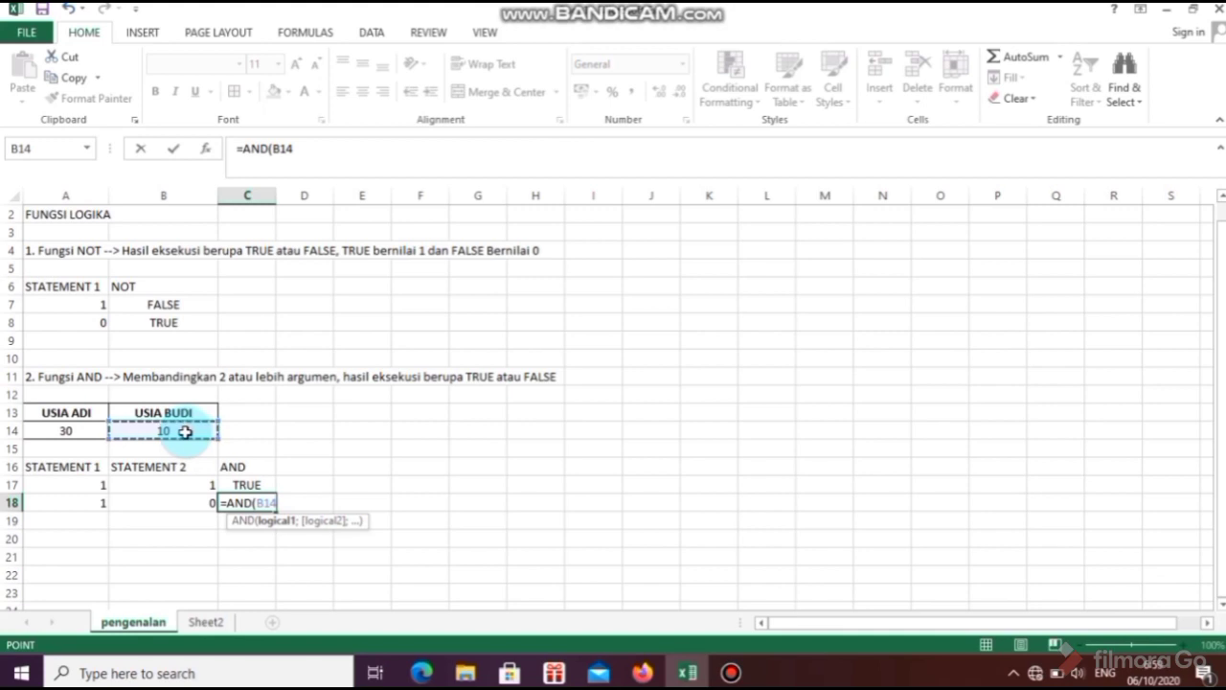
pyautogui.write('<')
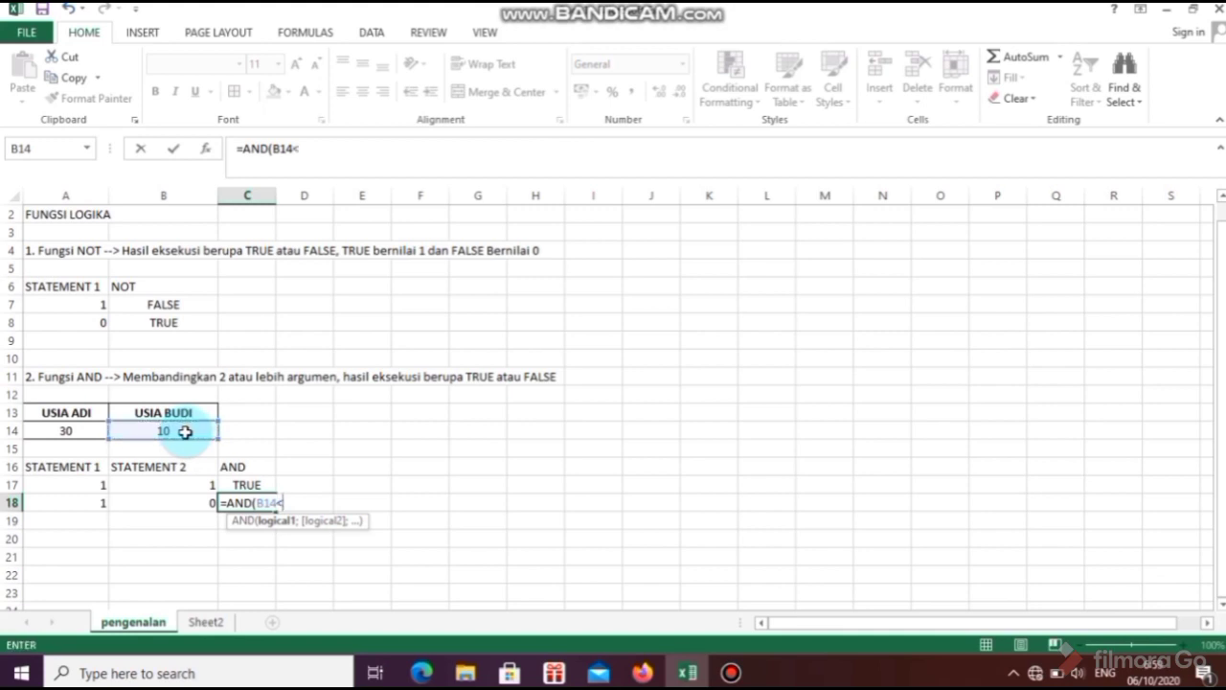
pyautogui.click(72, 432)
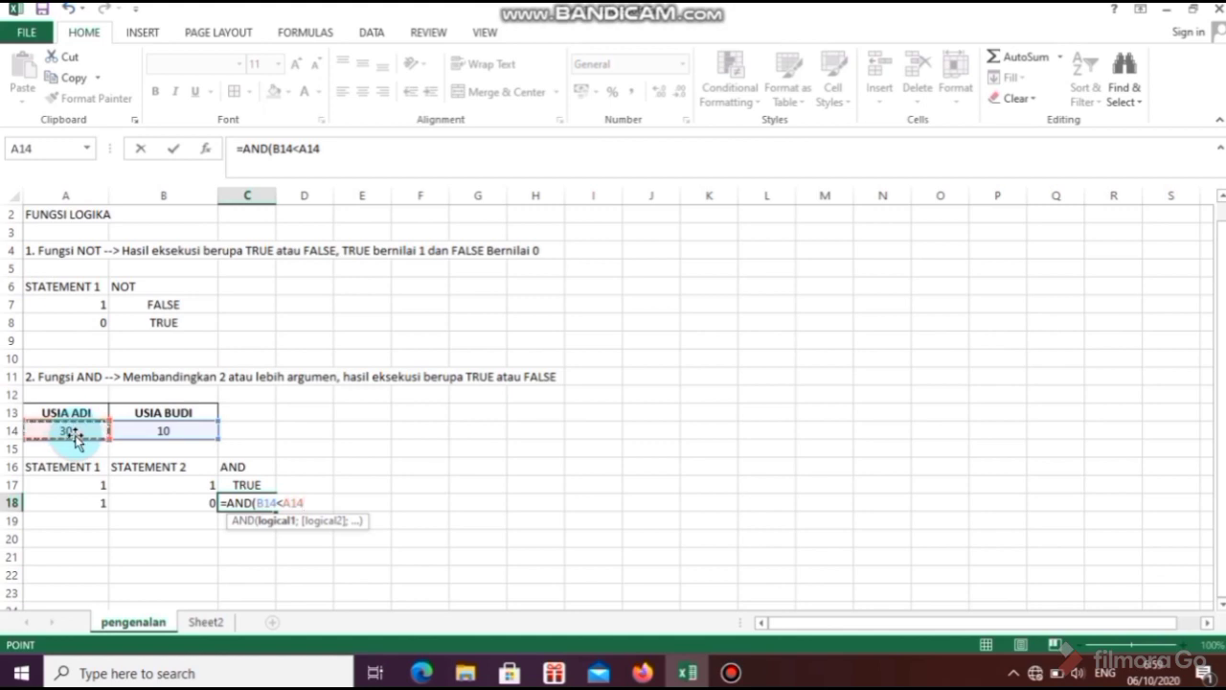
pyautogui.write(';')
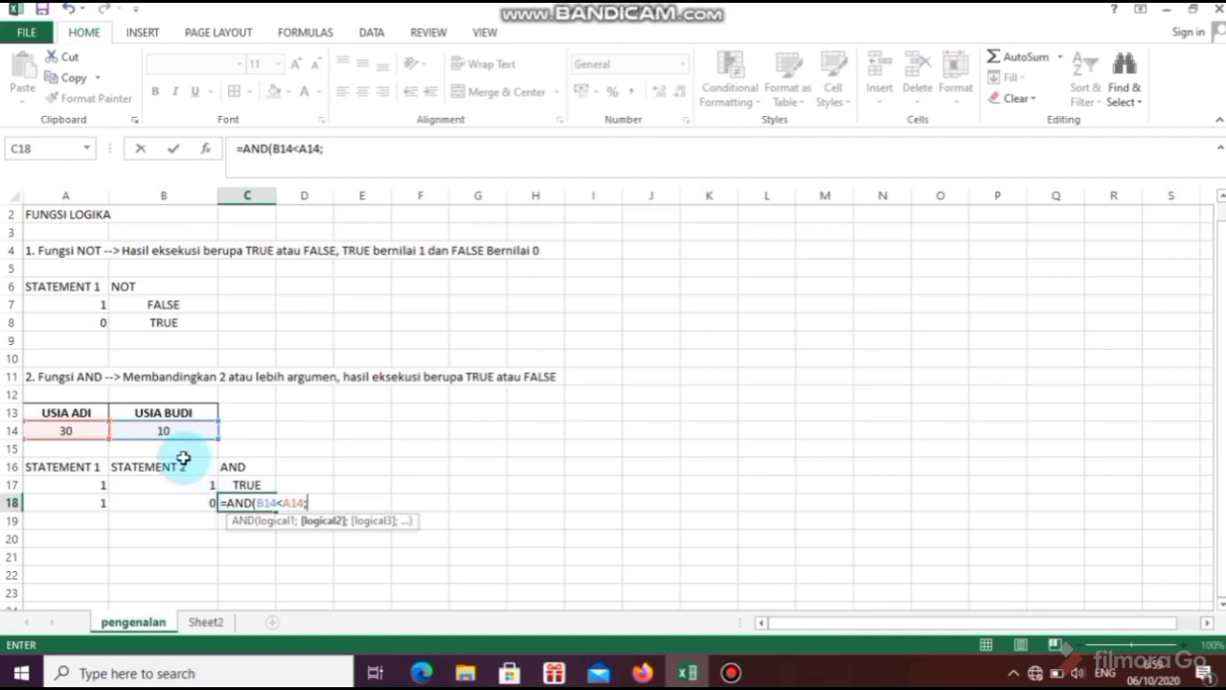
pyautogui.click(92, 431)
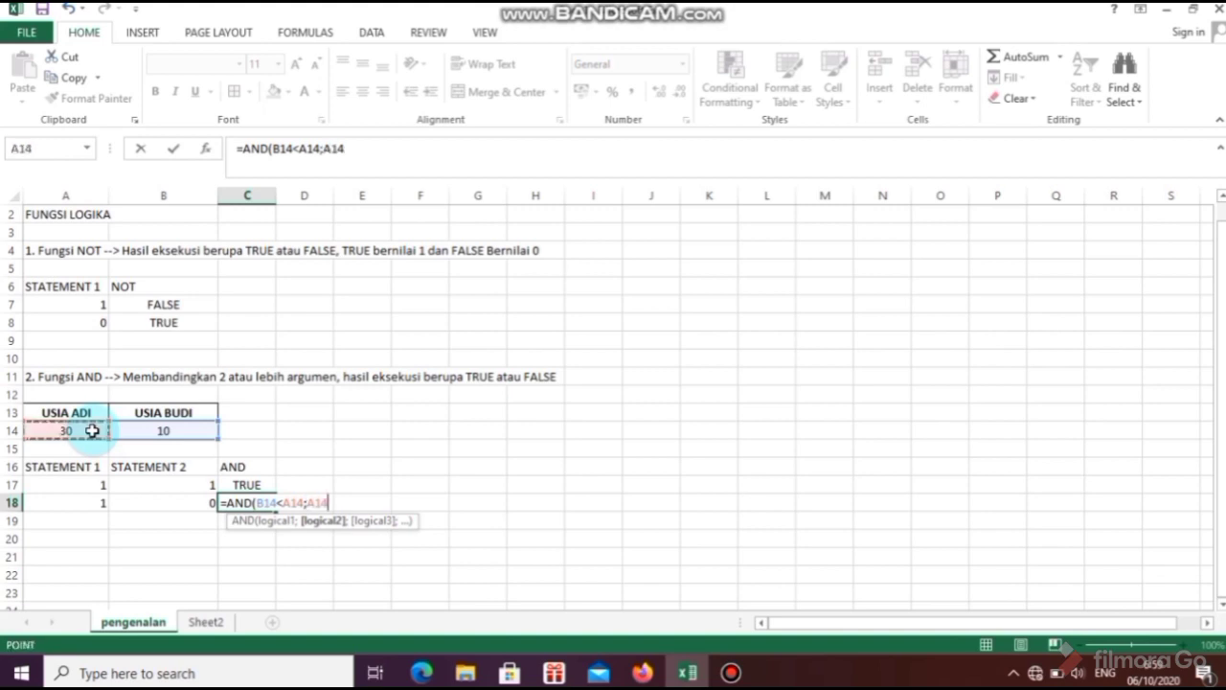
pyautogui.write('<')
pyautogui.click(159, 430)
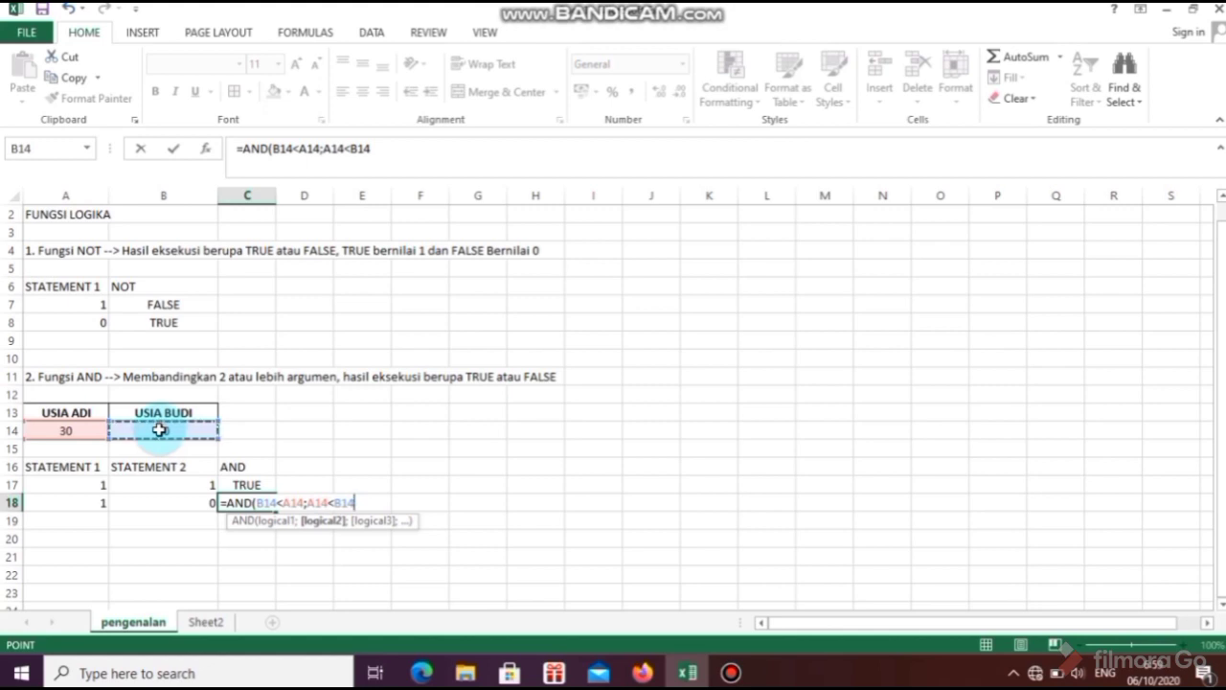
pyautogui.write(')')
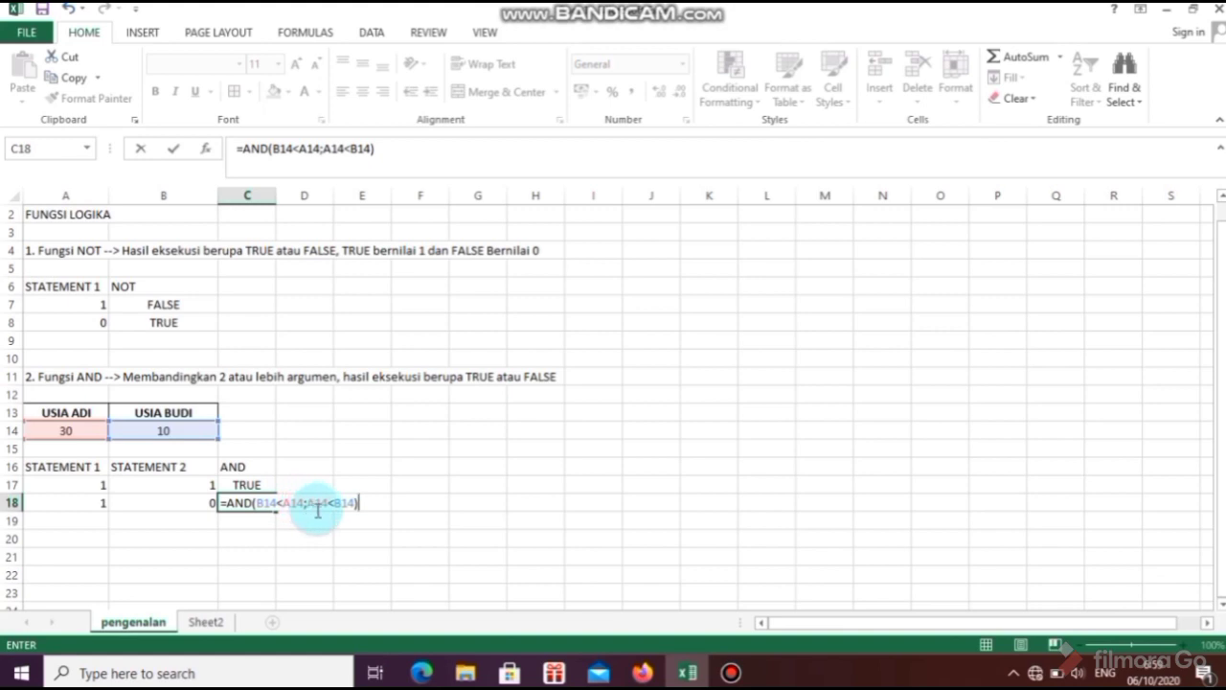
pyautogui.click(96, 430)
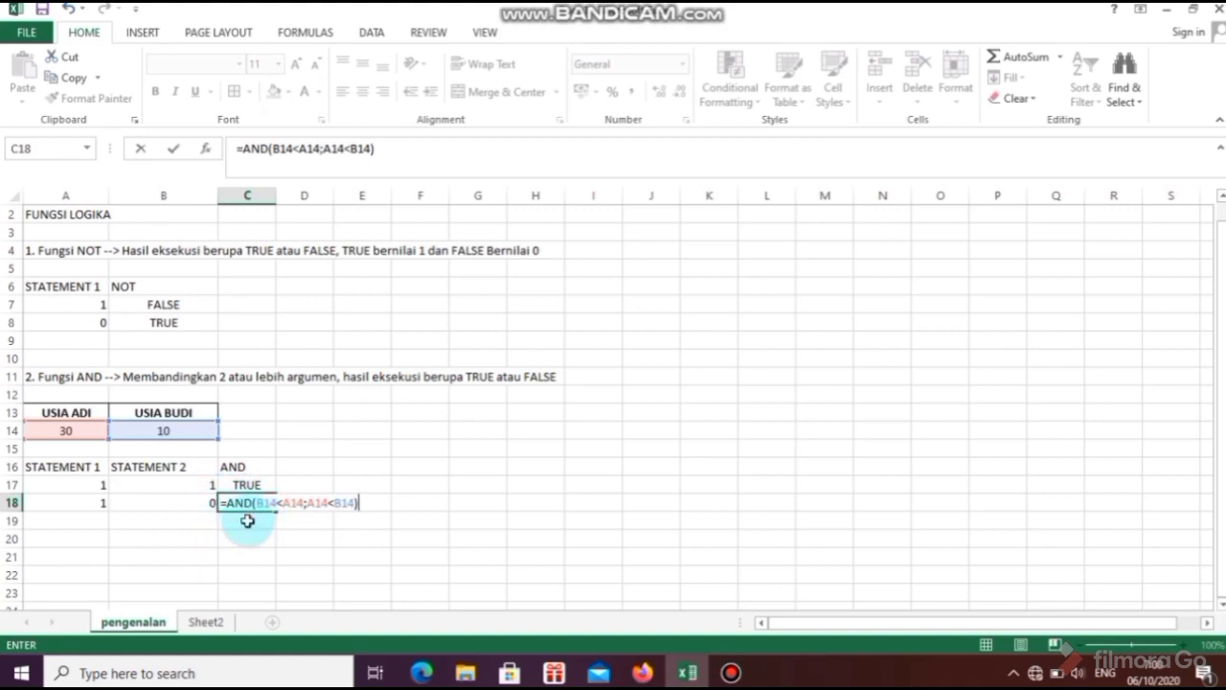
pyautogui.press('Return')
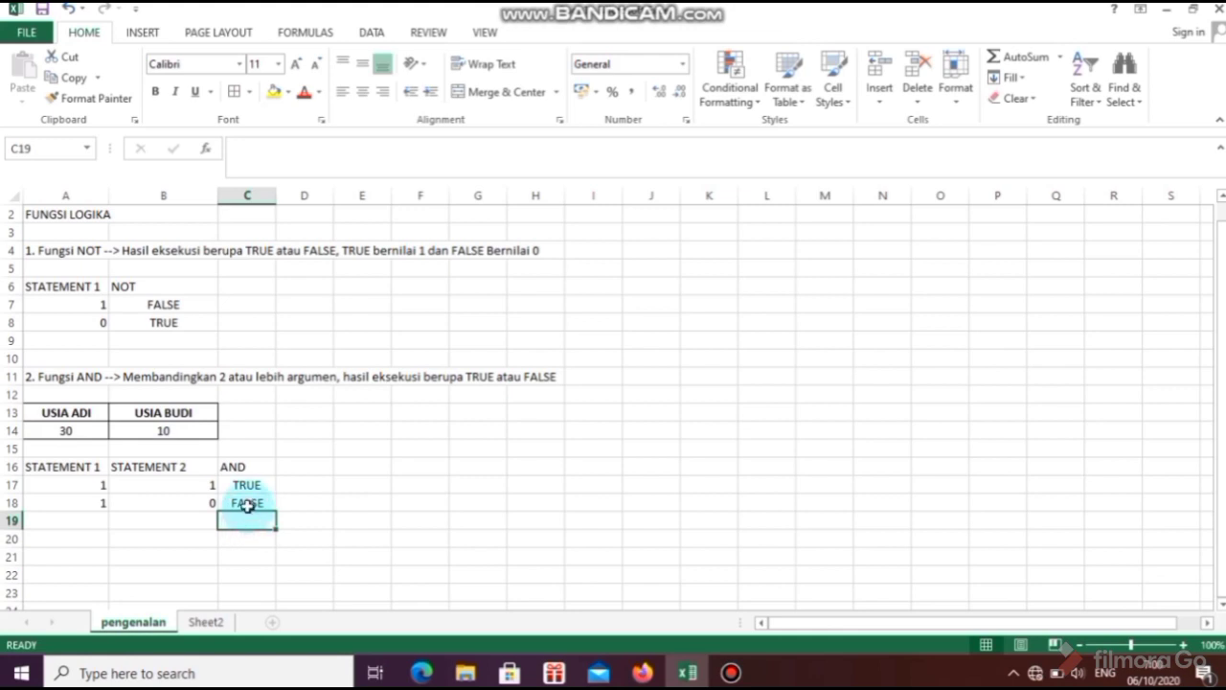
pyautogui.click(247, 503)
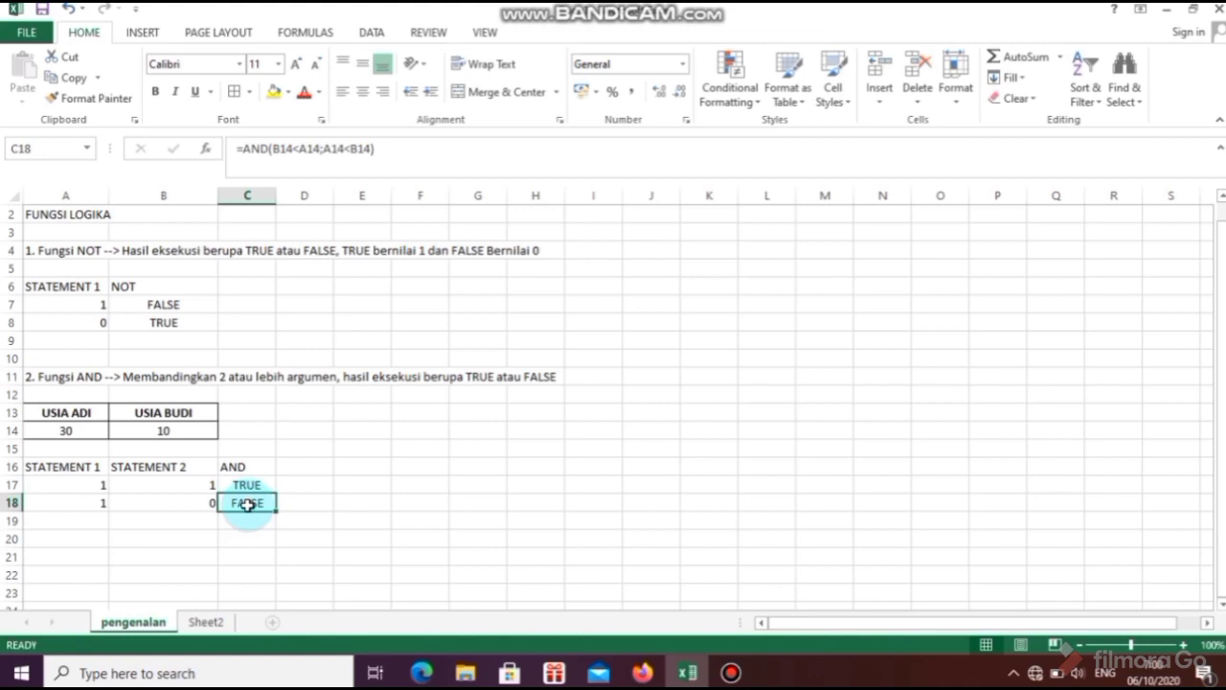
# - Enter 0 in A19 and 1 in B19 as the third pair of statement values
pyautogui.click(84, 506)
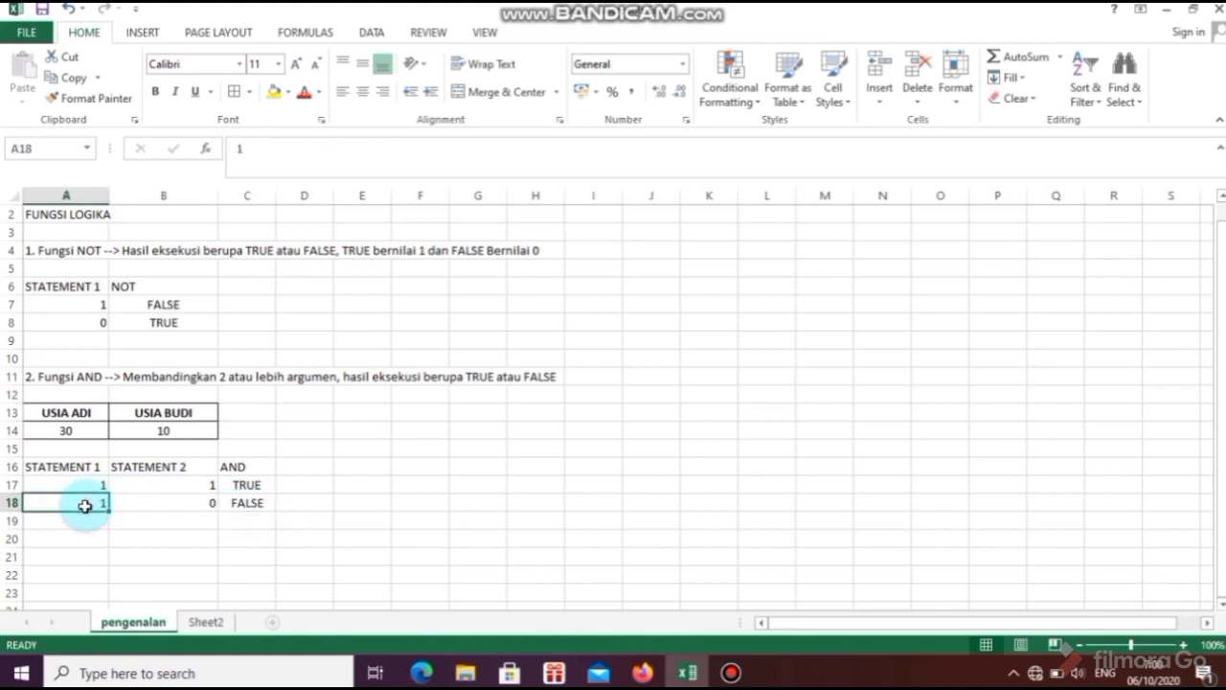
pyautogui.click(137, 502)
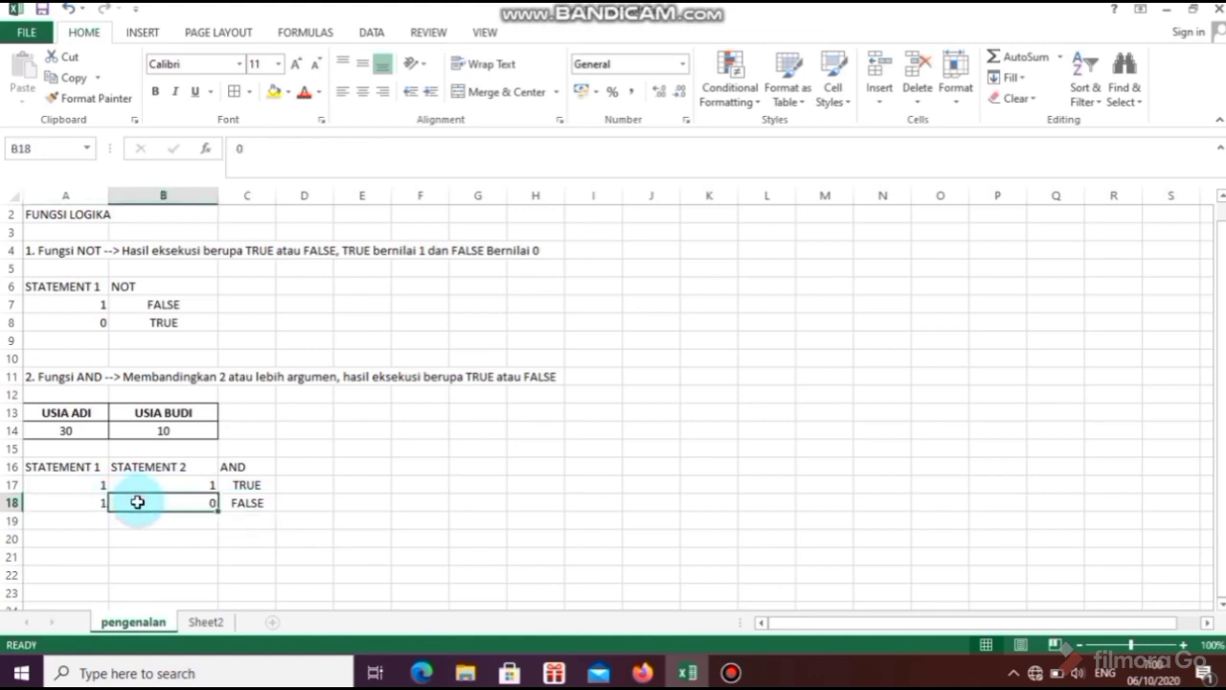
pyautogui.click(256, 502)
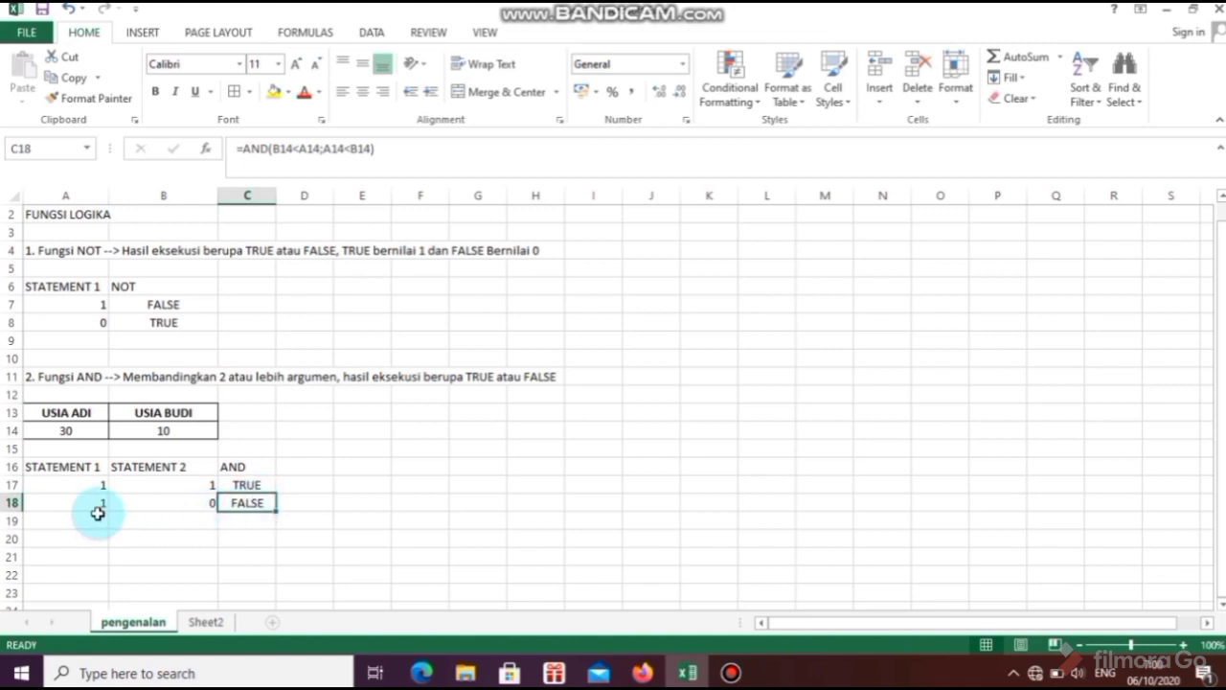
pyautogui.click(100, 516)
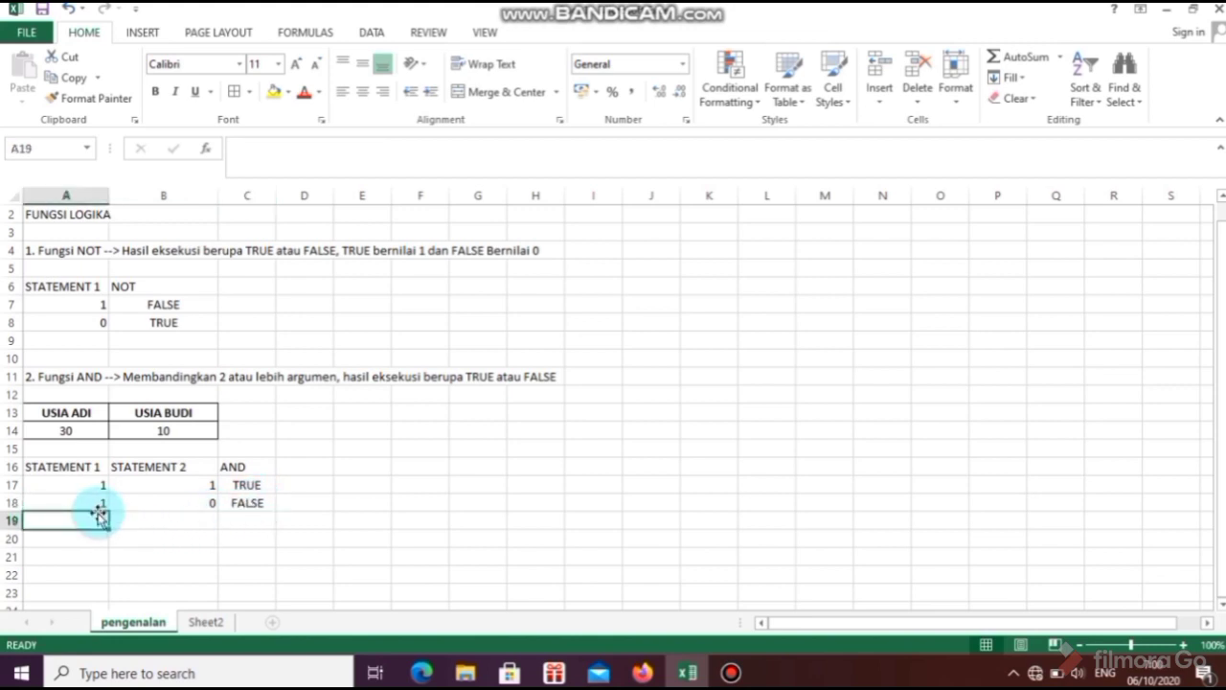
pyautogui.write('0')
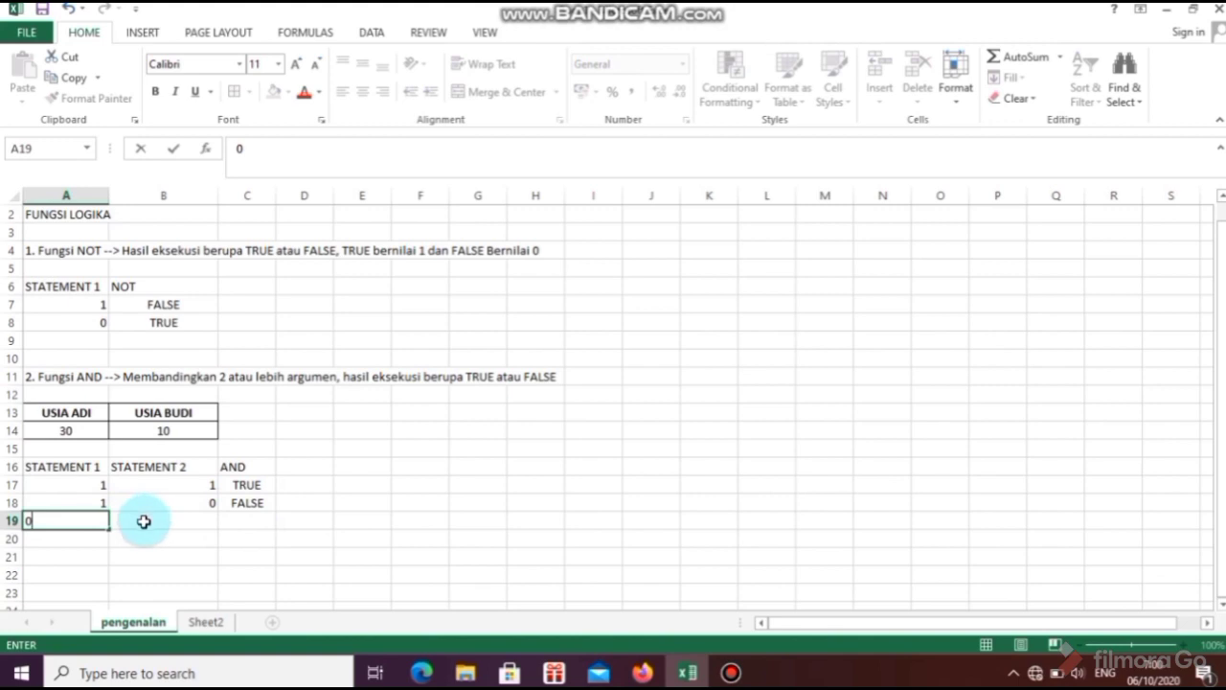
pyautogui.click(144, 521)
pyautogui.write('1')
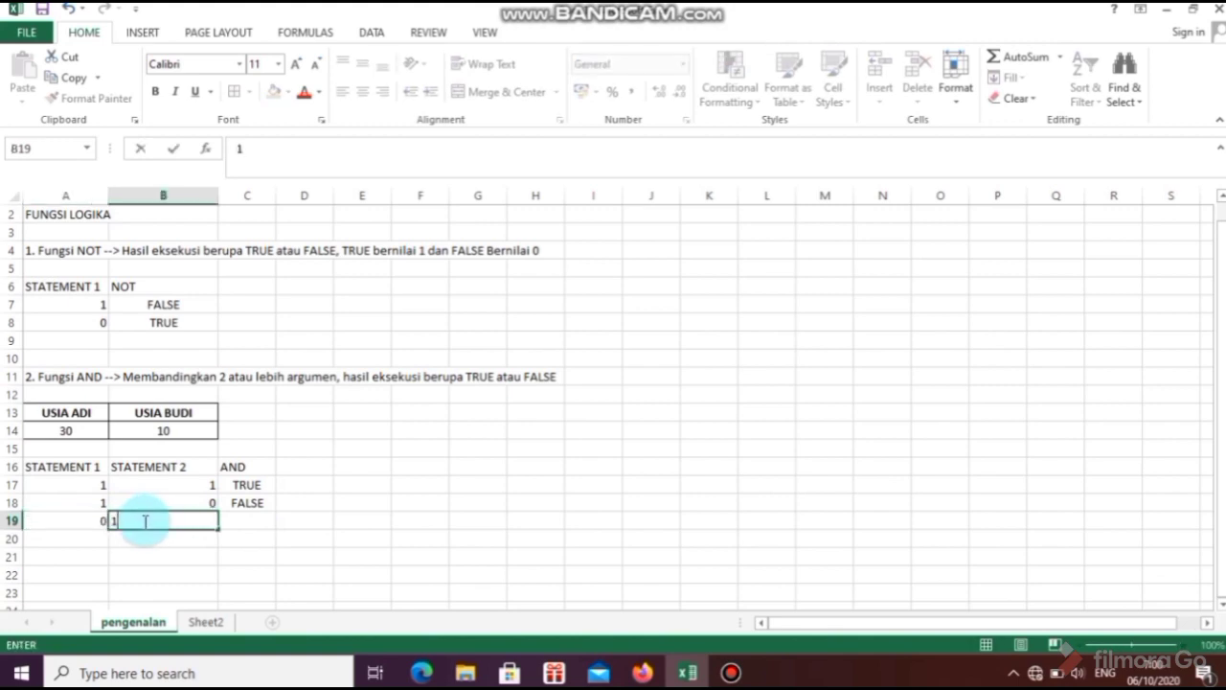
# - Enter the formula =AND(A14<B14;B14<A14) in C19 for the third pair of statements
pyautogui.click(268, 524)
pyautogui.write('=AND')
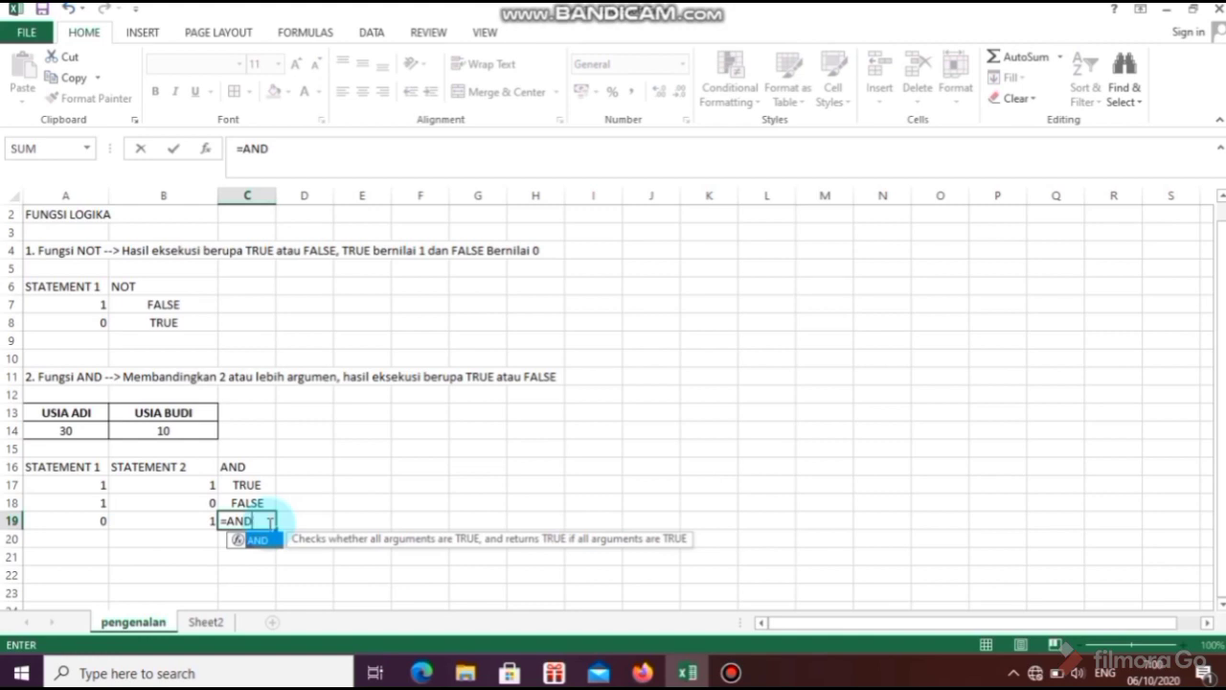
pyautogui.write('(')
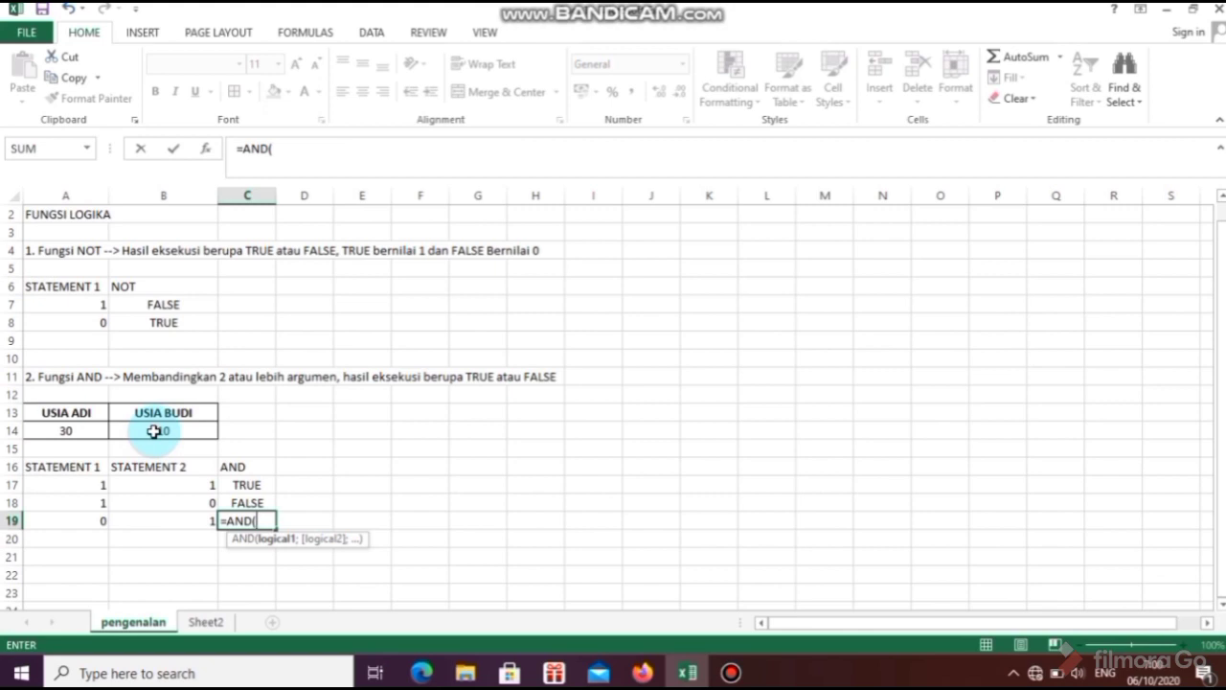
pyautogui.click(92, 431)
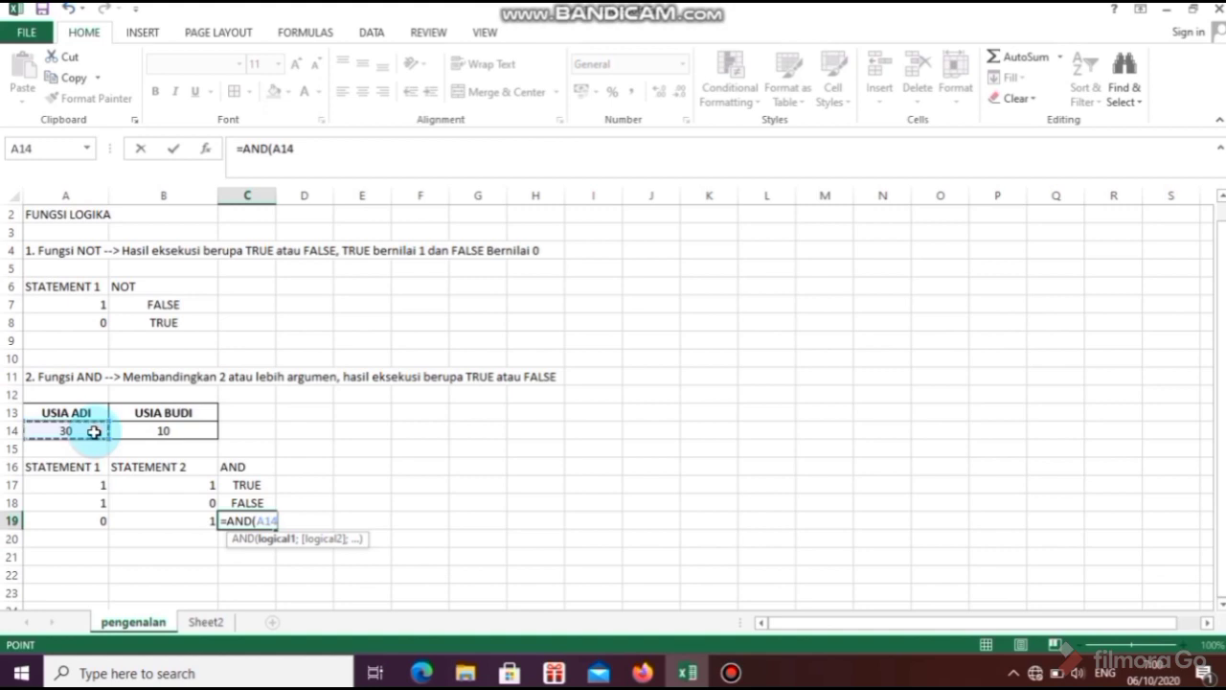
pyautogui.write('<')
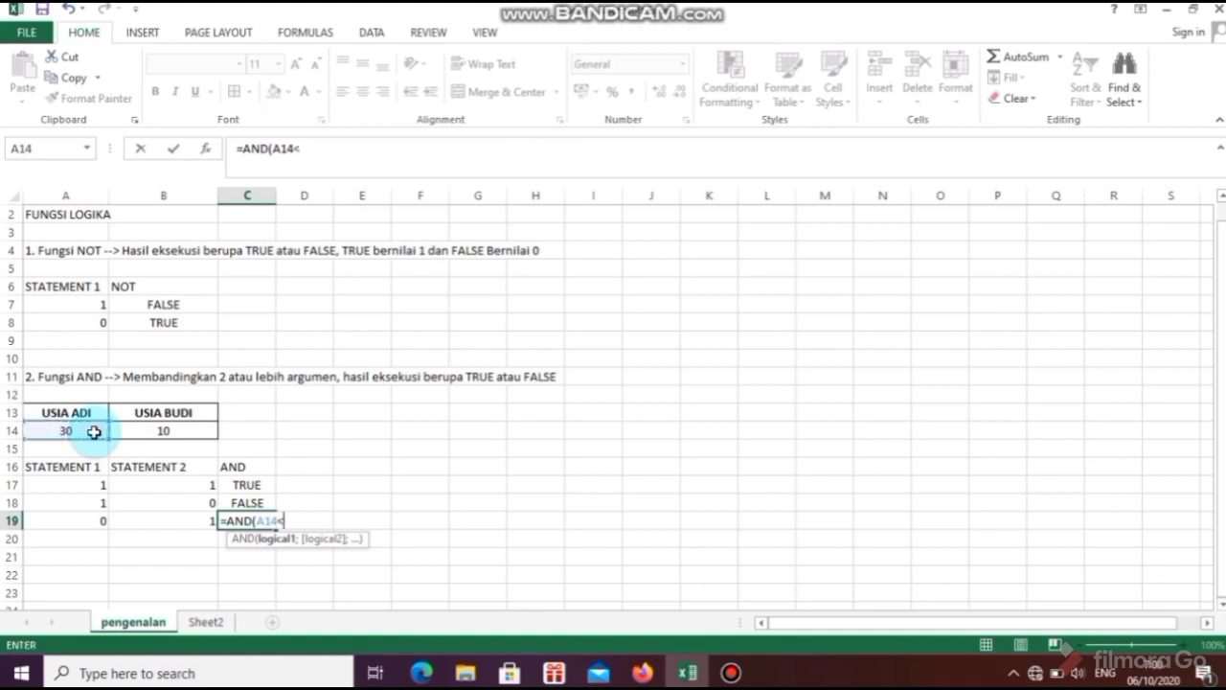
pyautogui.click(159, 434)
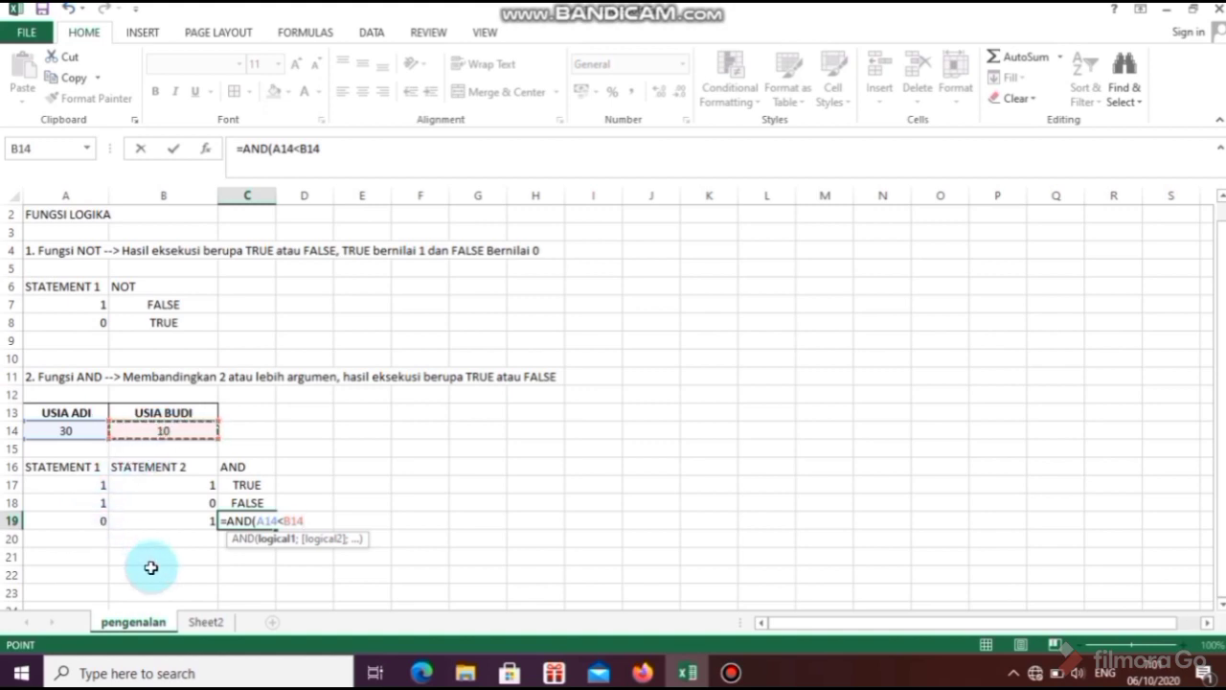
pyautogui.write(';')
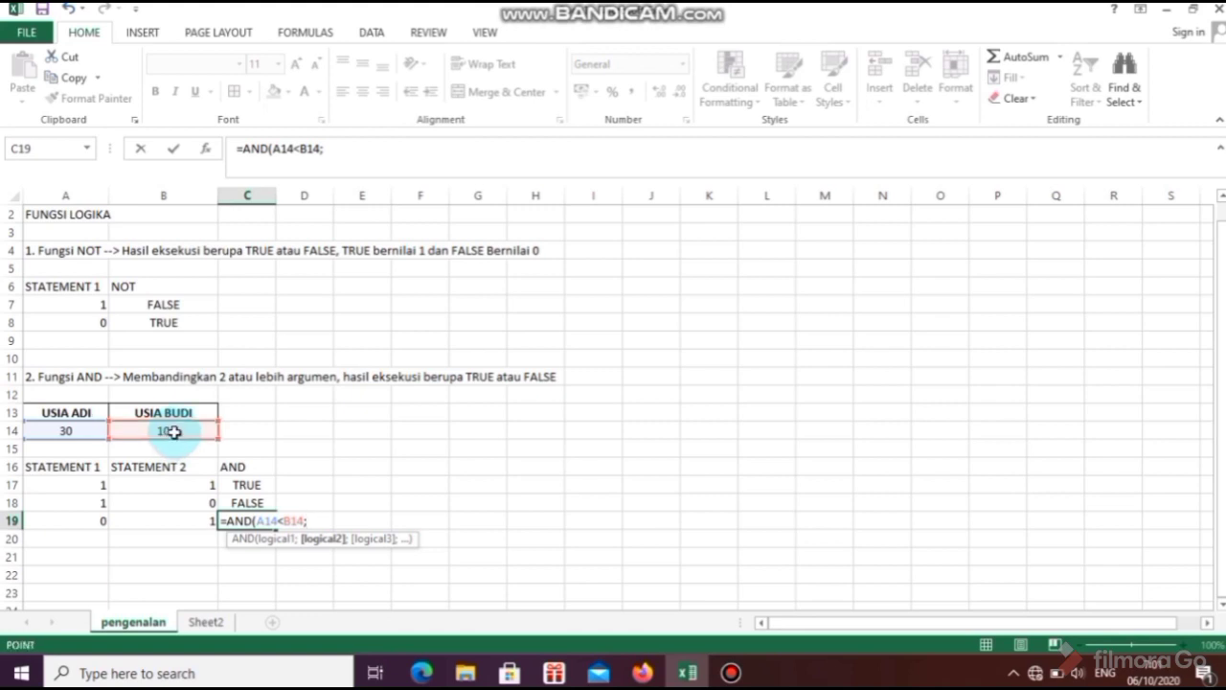
pyautogui.click(169, 434)
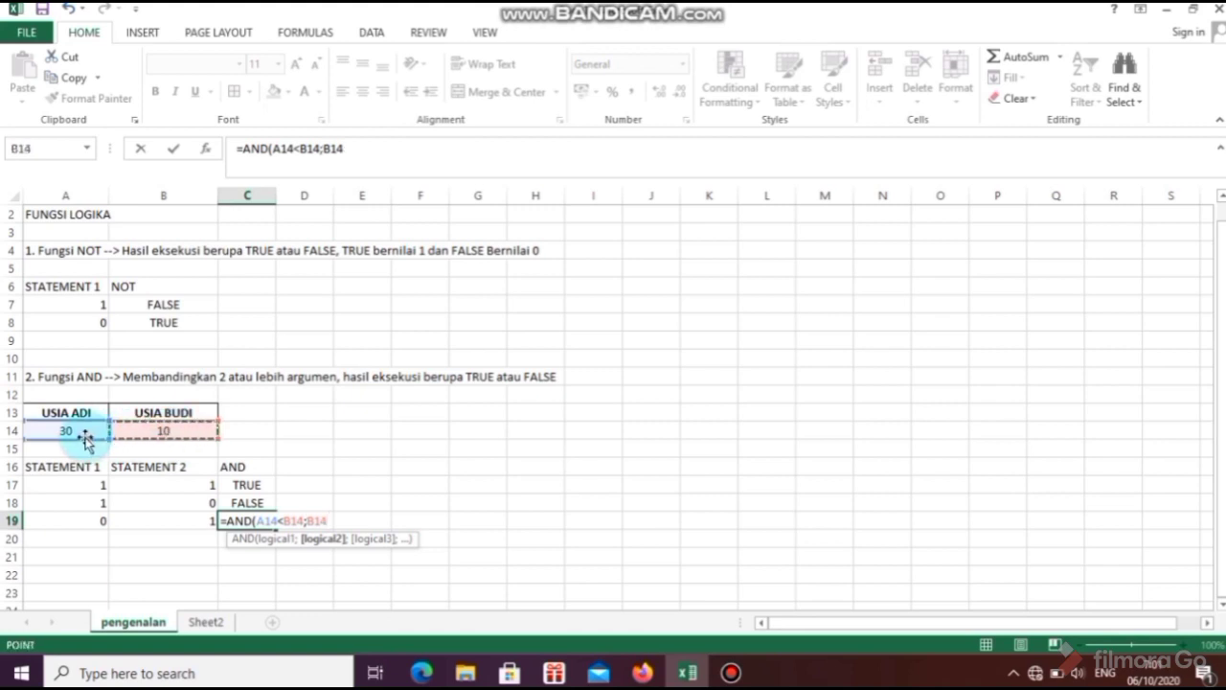
pyautogui.write('<')
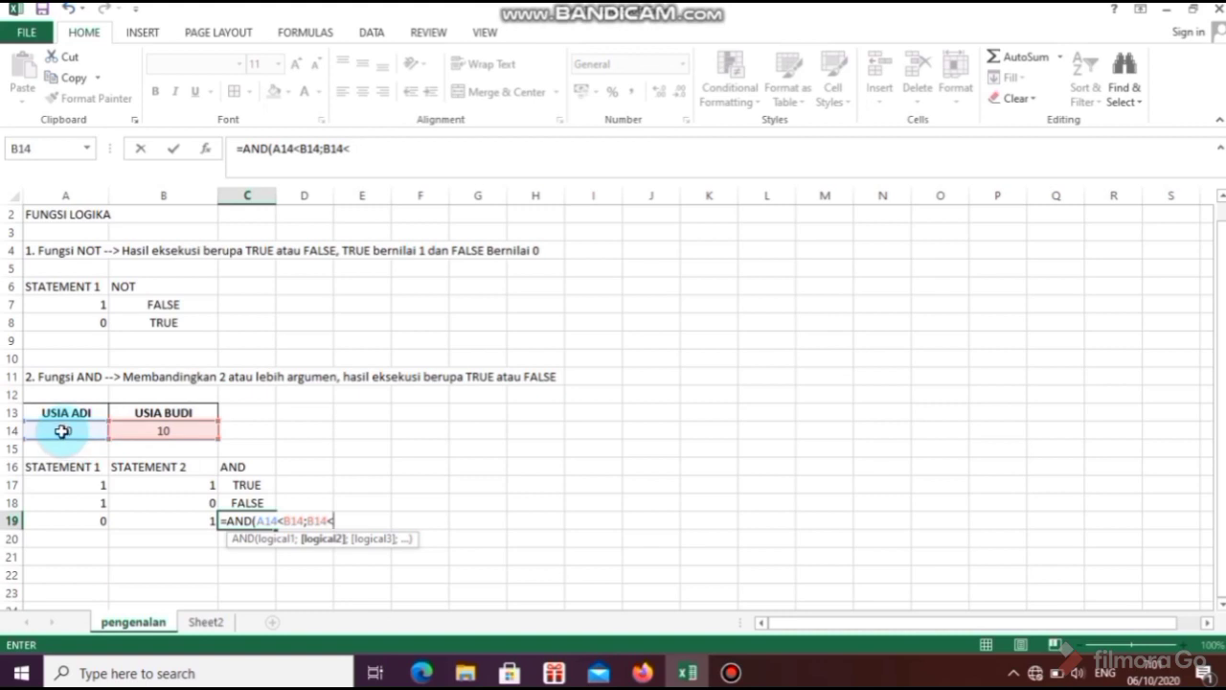
pyautogui.click(62, 432)
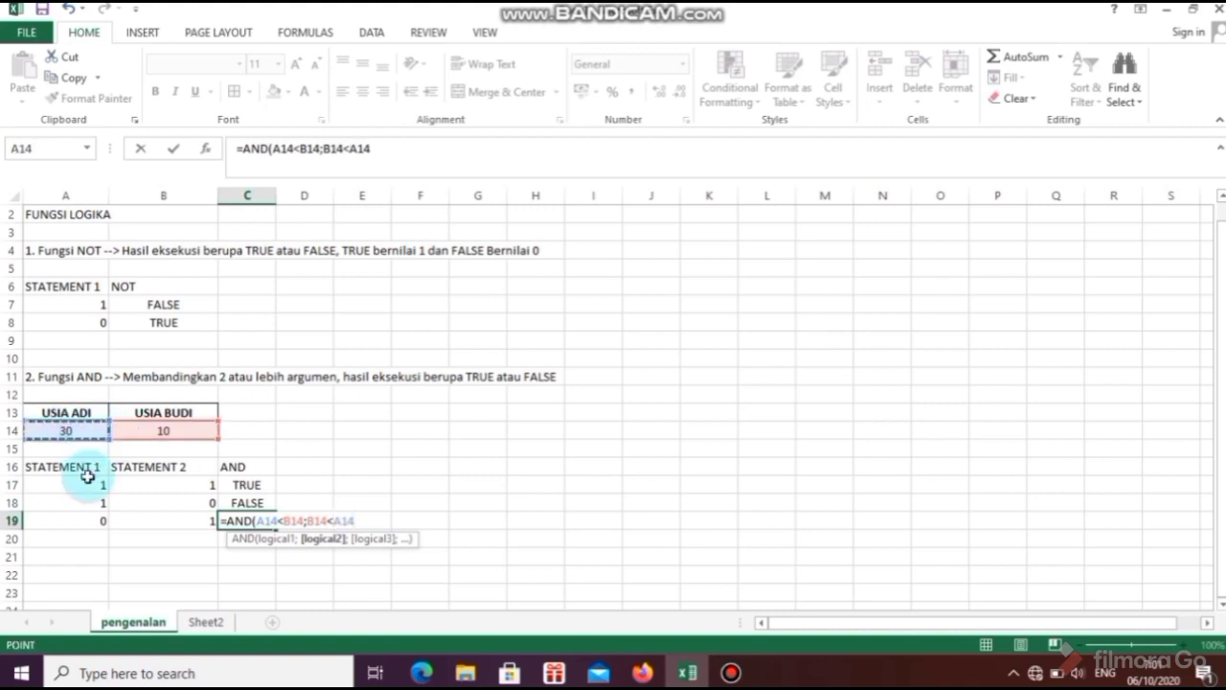
pyautogui.write(')')
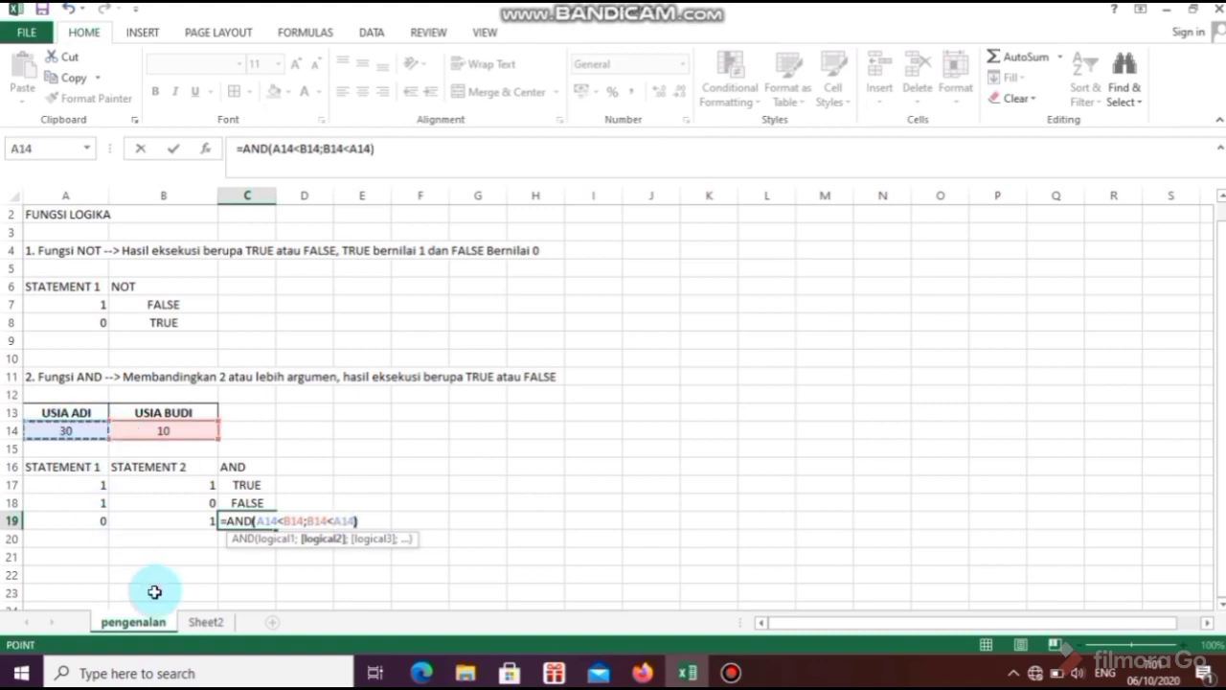
pyautogui.press('Return')
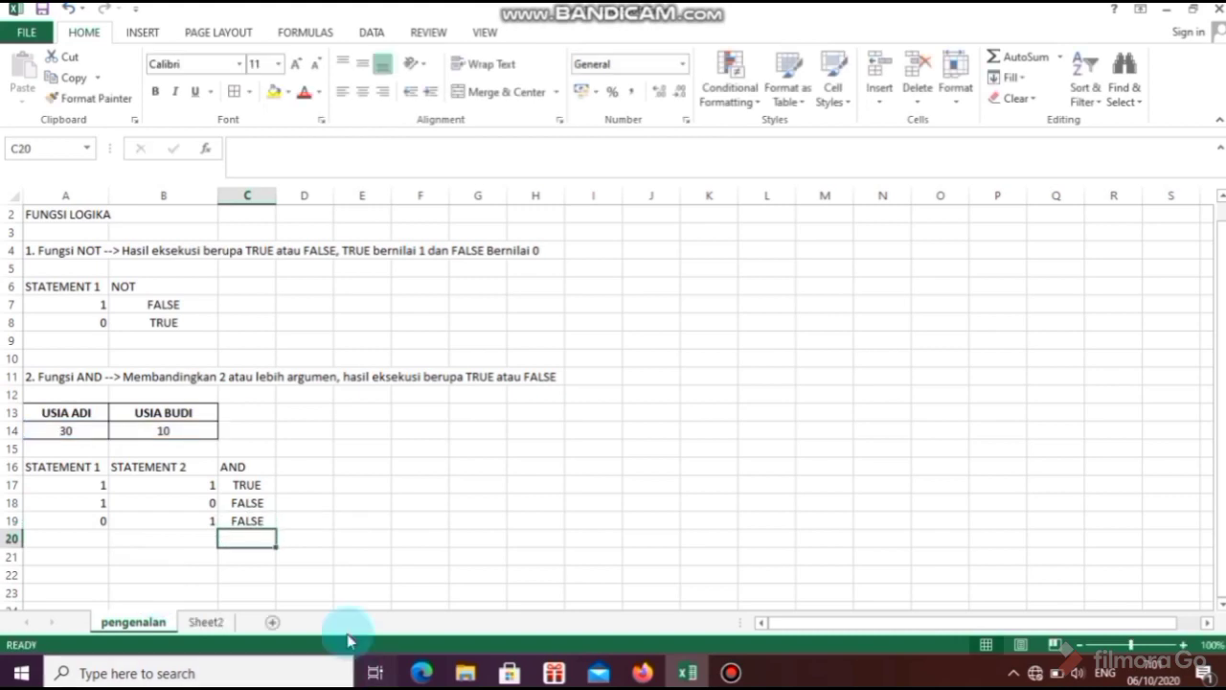
# - Review C19's AND formula against the third pair of statement values, and select A20 in the row below
pyautogui.click(271, 522)
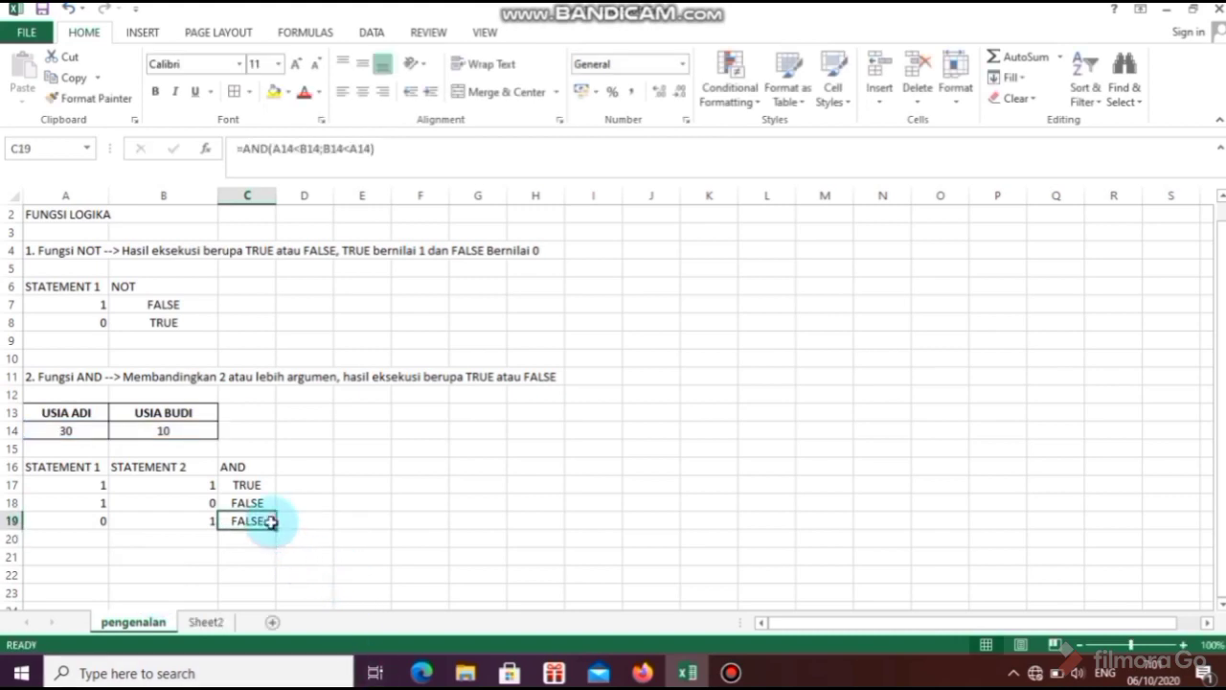
pyautogui.click(89, 517)
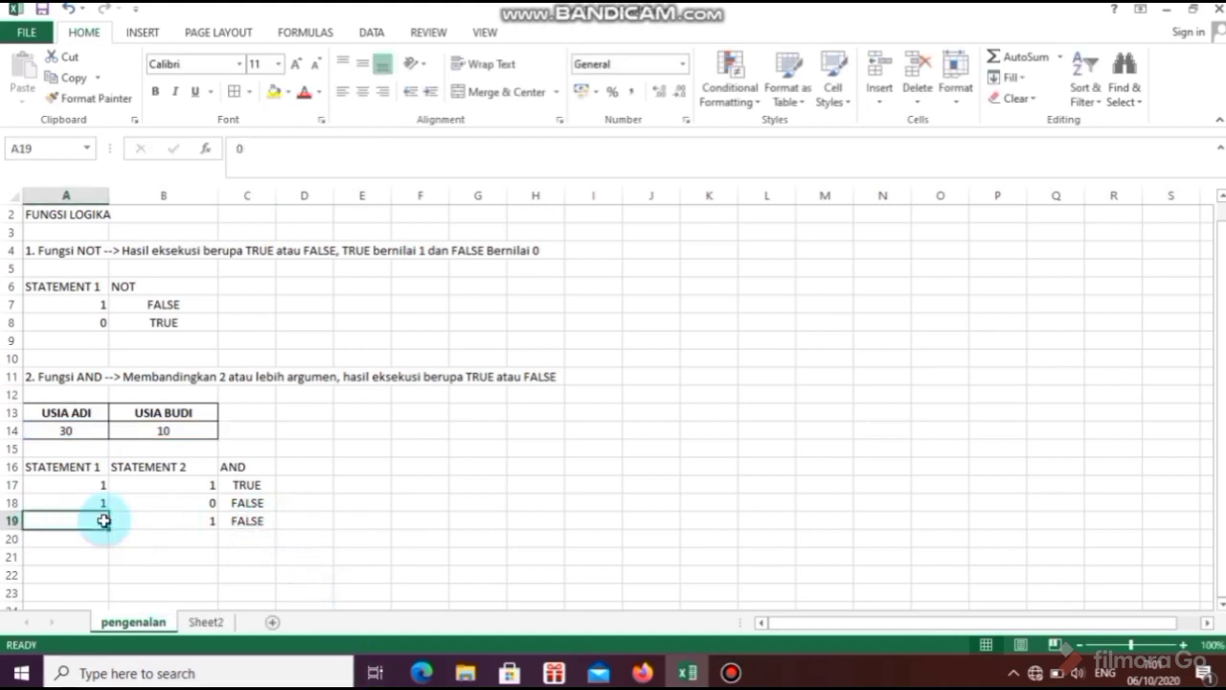
pyautogui.click(181, 529)
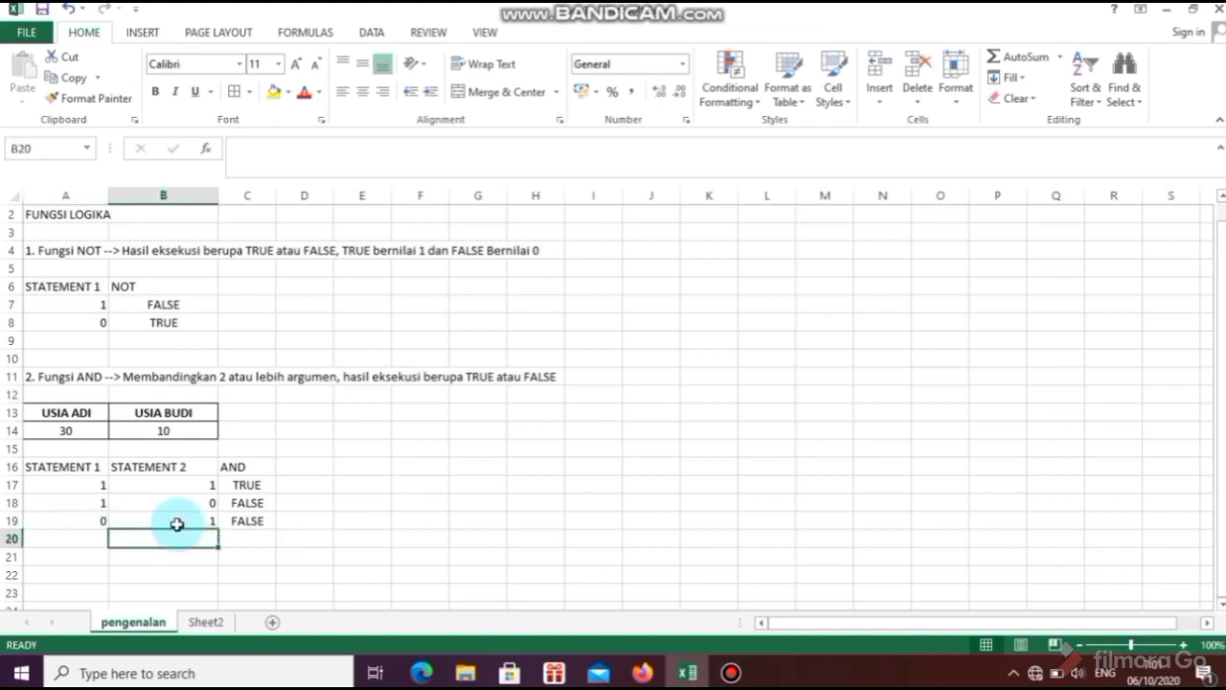
pyautogui.click(248, 523)
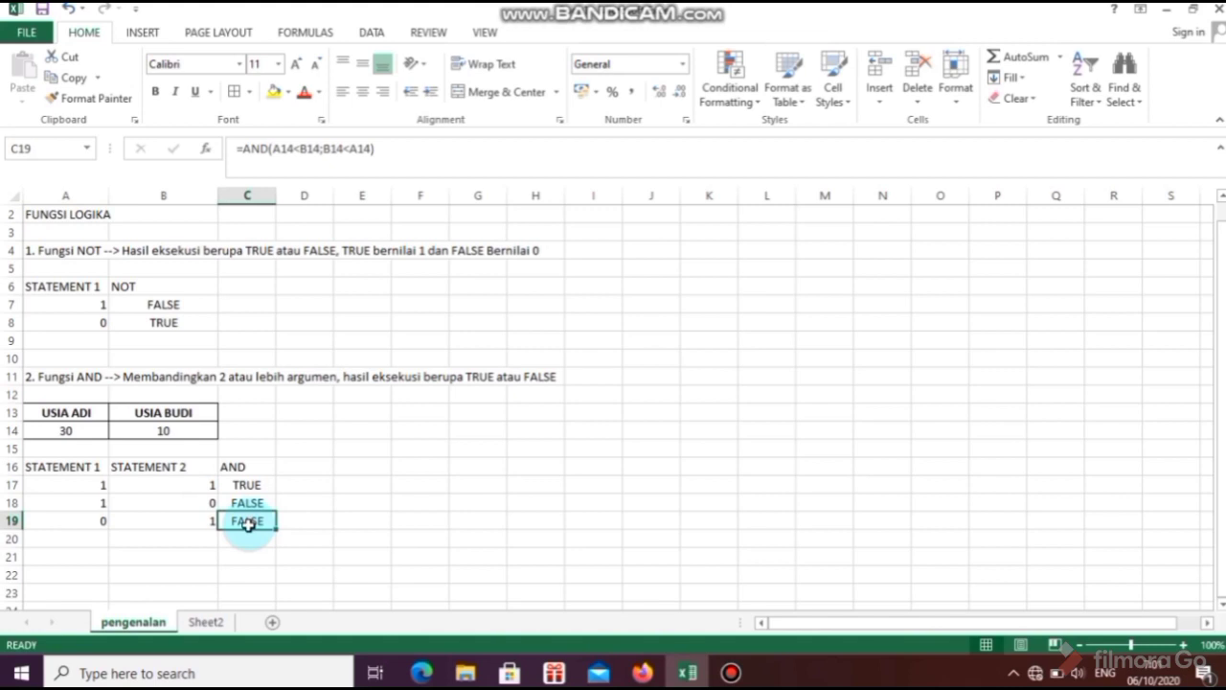
pyautogui.click(86, 537)
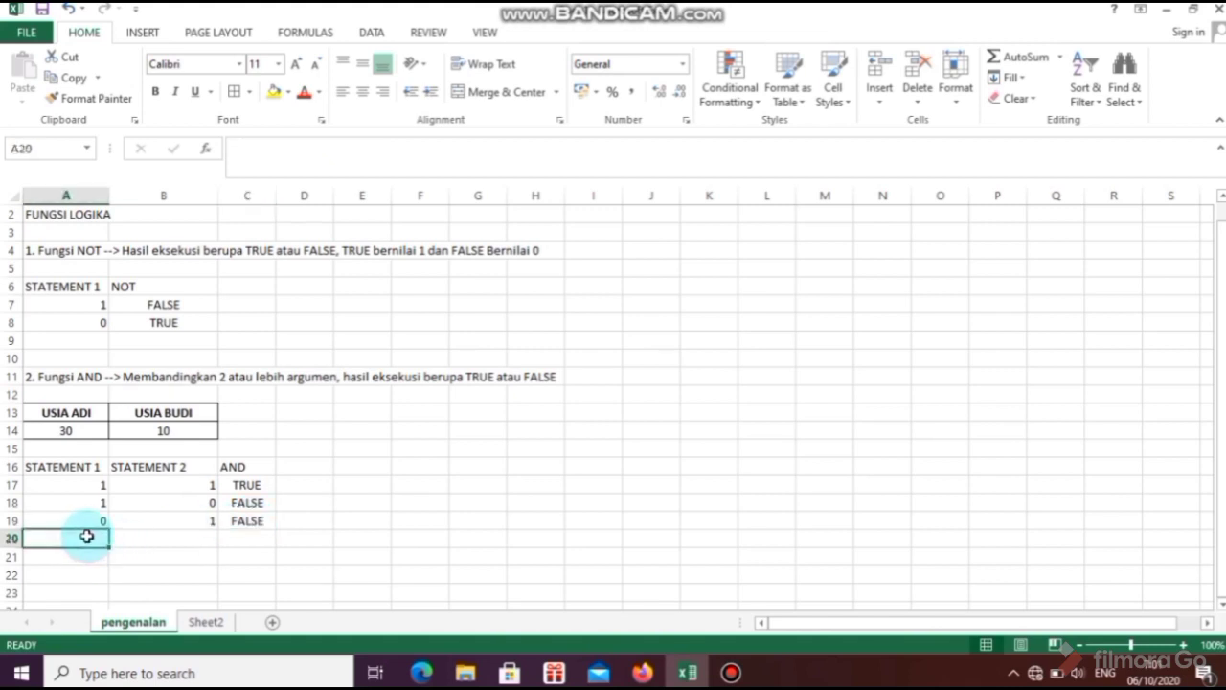
# - Fill the last row of the AND table by entering 0 in both A20 and B20
pyautogui.write('0')
pyautogui.click(156, 536)
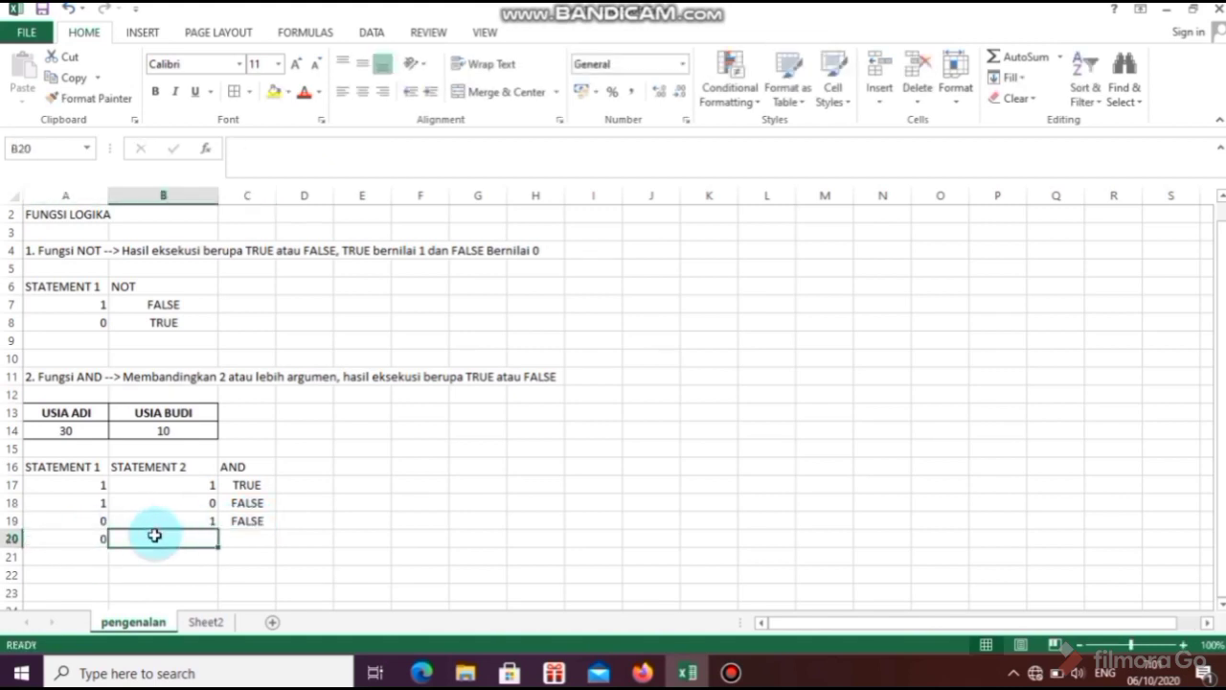
pyautogui.doubleClick(156, 537)
pyautogui.write('0')
# - Enter the formula =AND(A14<B14;B14>A14) in cell C20, referencing the ages of Adi and Budi
pyautogui.click(243, 542)
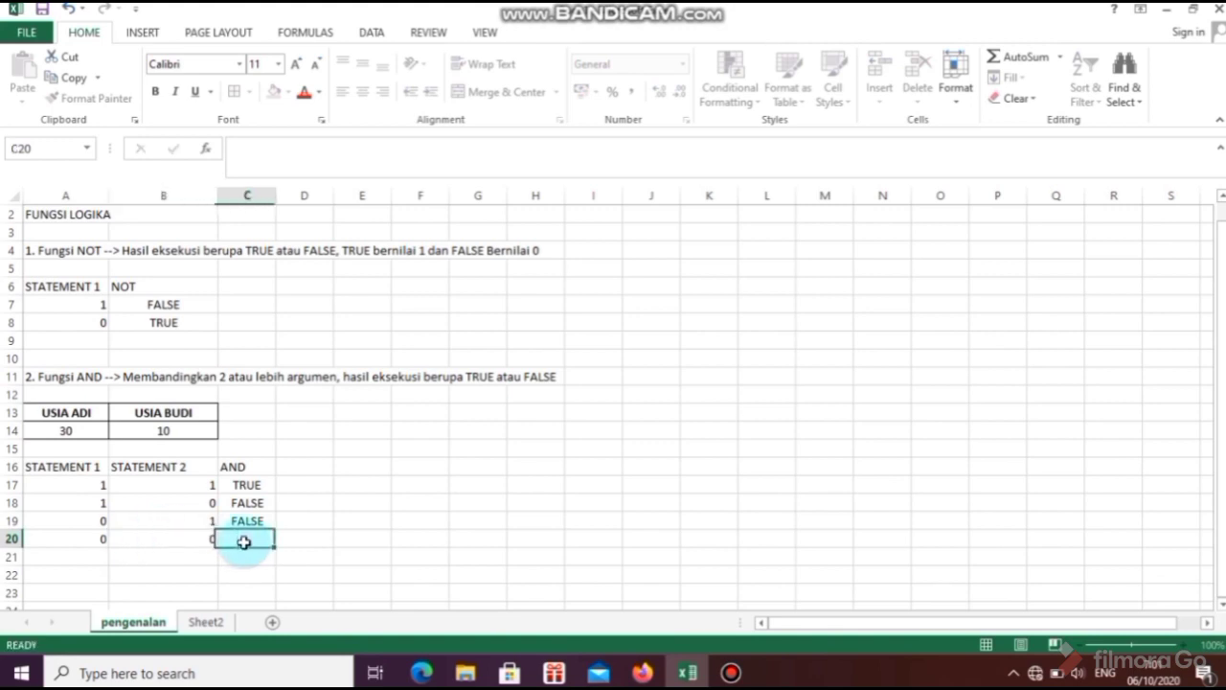
pyautogui.write('=')
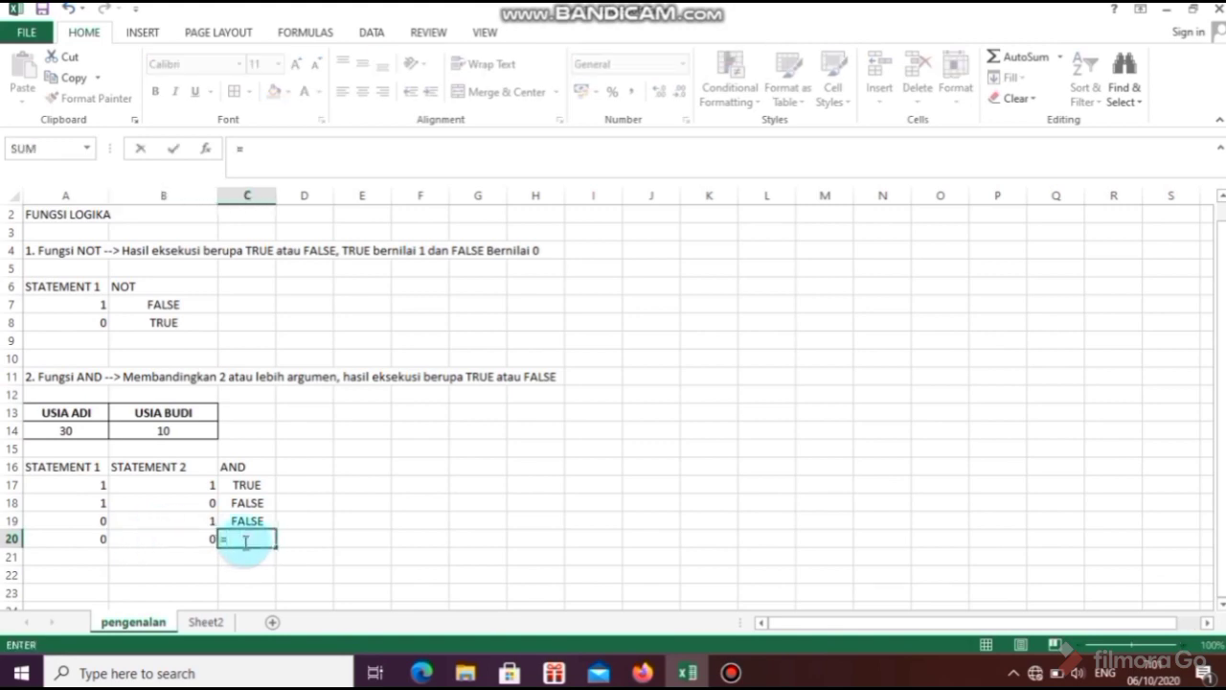
pyautogui.write('AND')
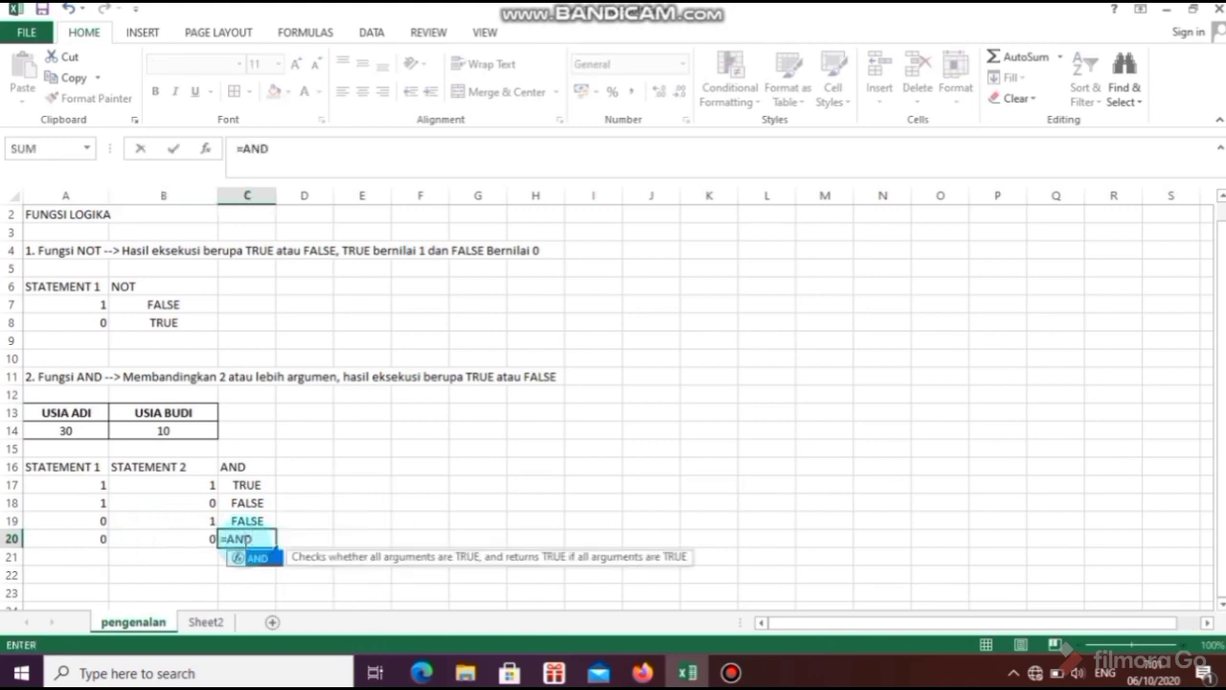
pyautogui.write('(')
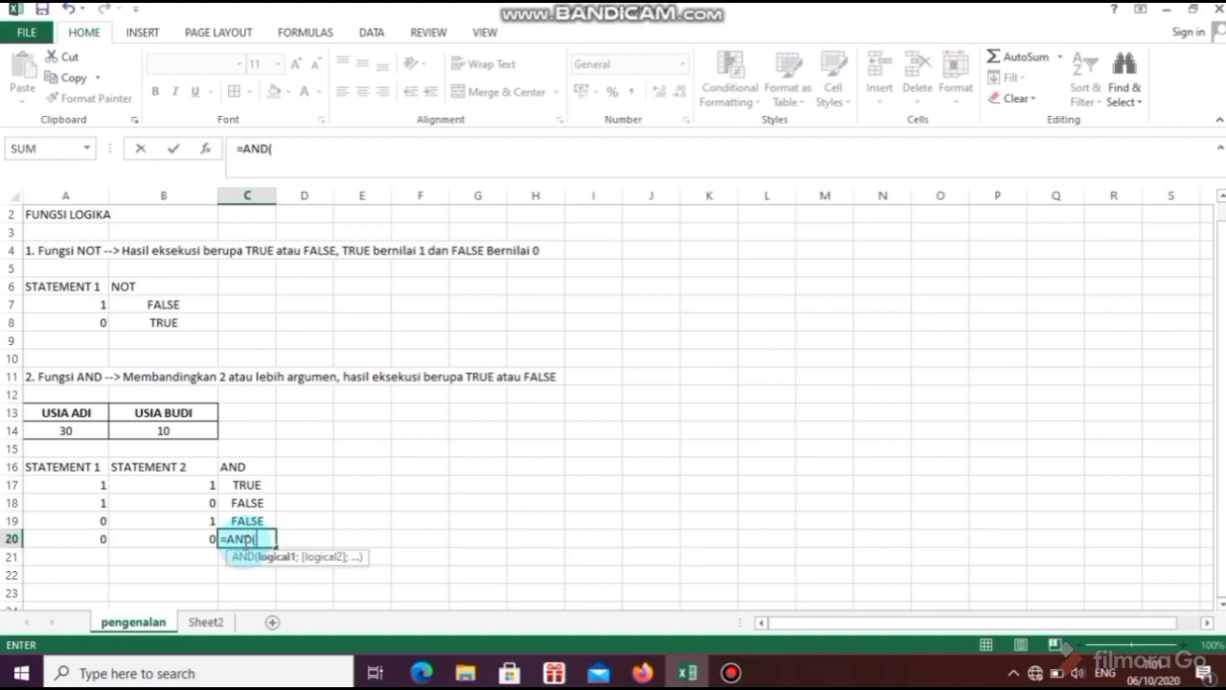
pyautogui.click(69, 429)
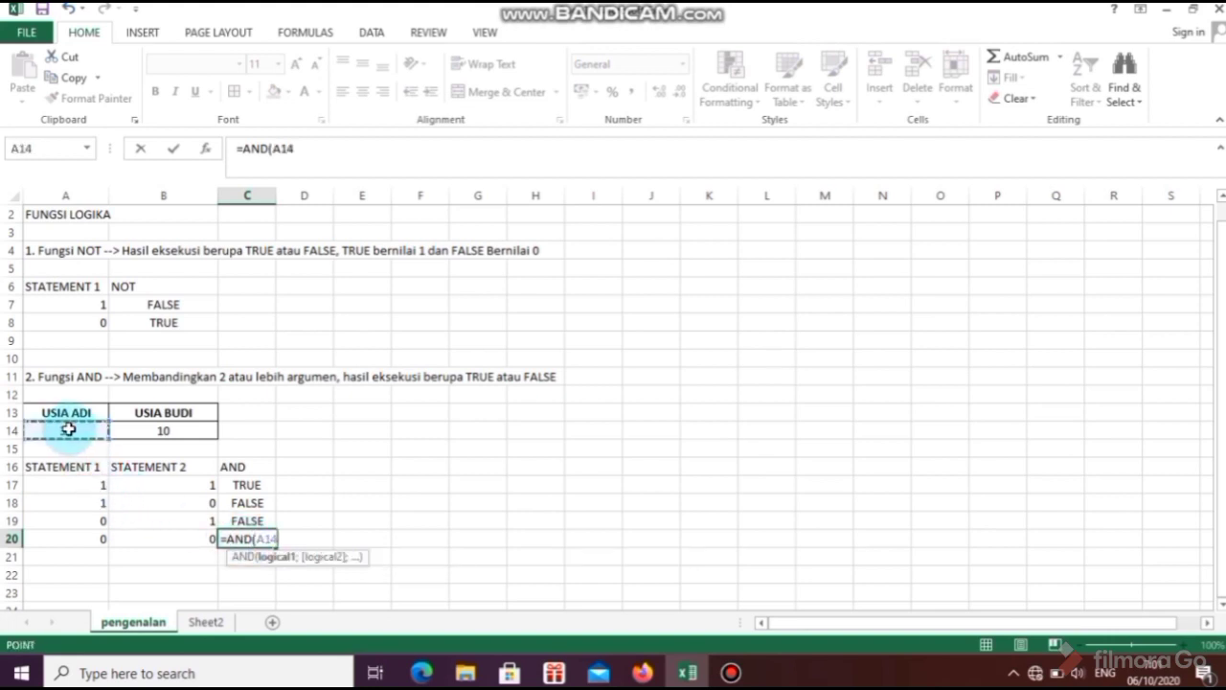
pyautogui.write('<')
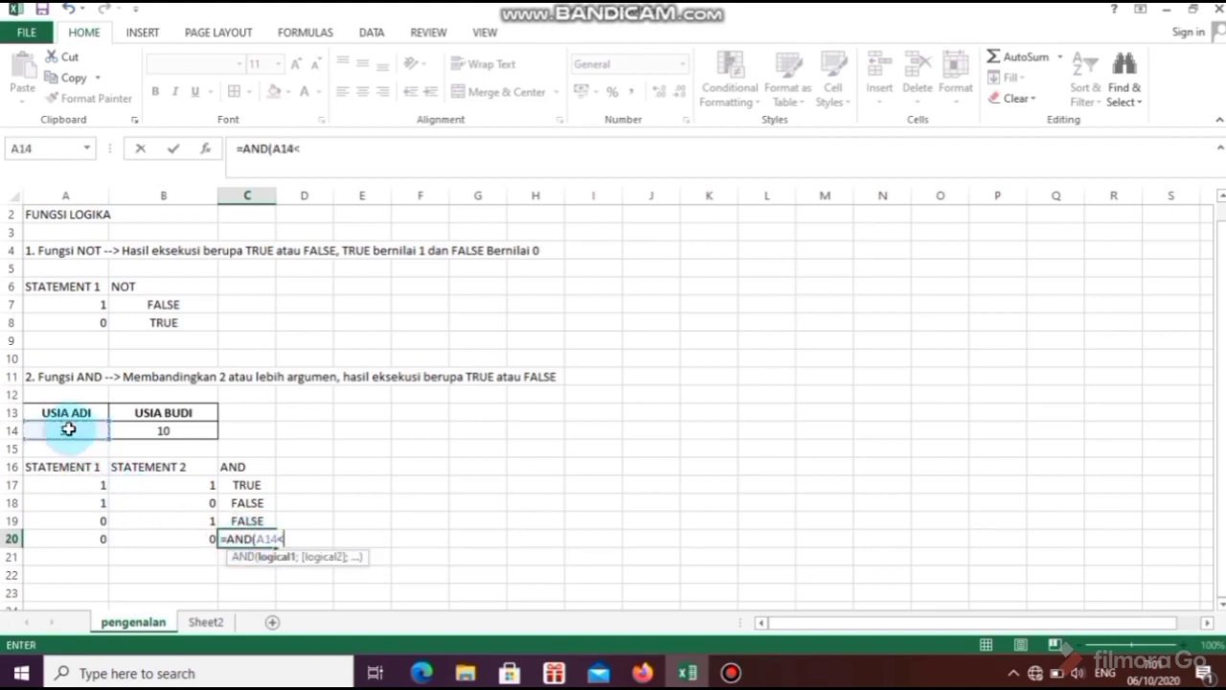
pyautogui.click(126, 431)
pyautogui.write(';')
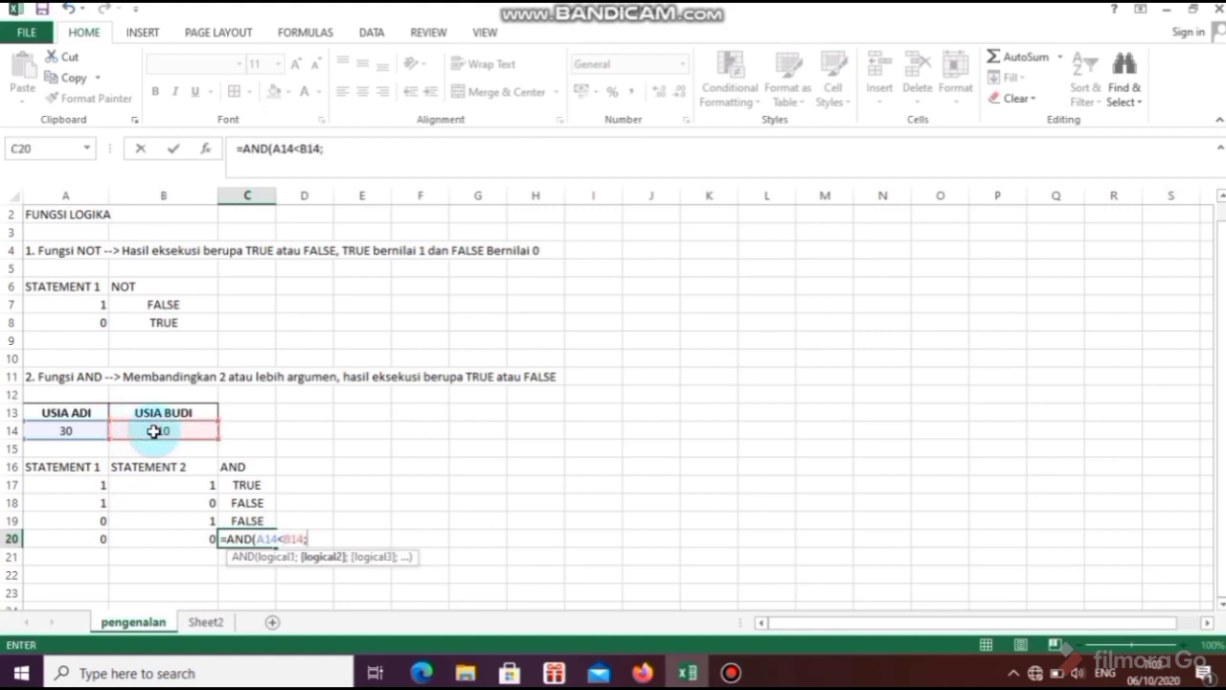
pyautogui.click(153, 431)
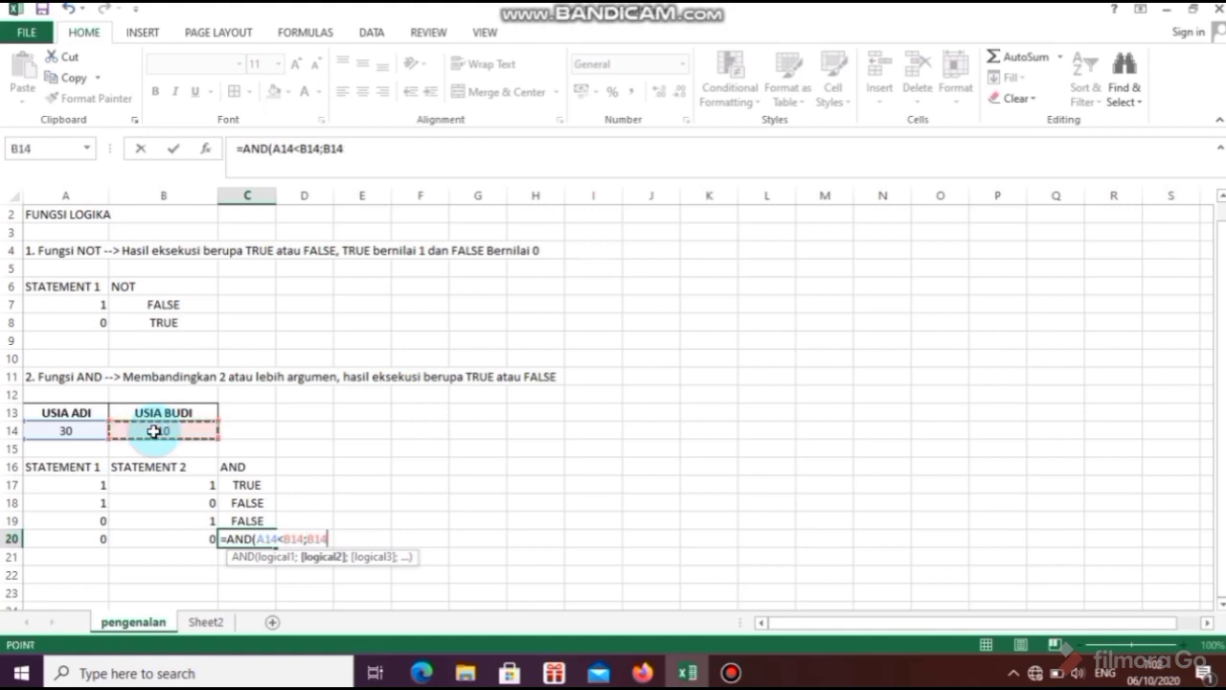
pyautogui.write('>')
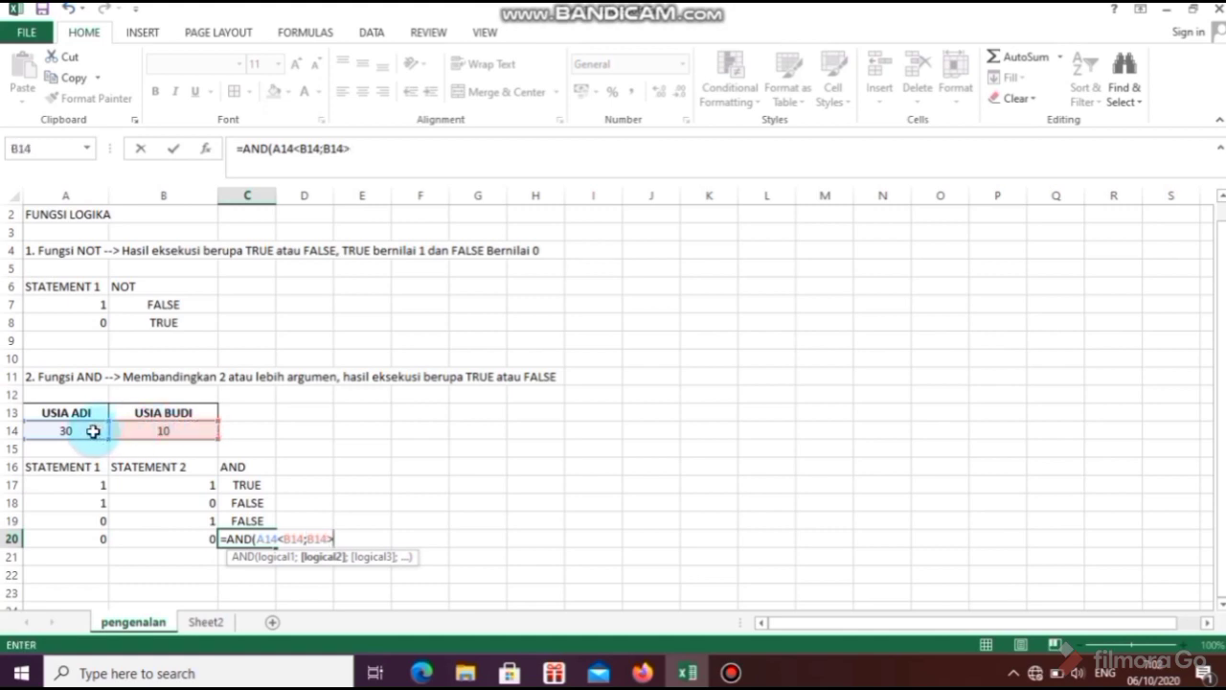
pyautogui.click(91, 431)
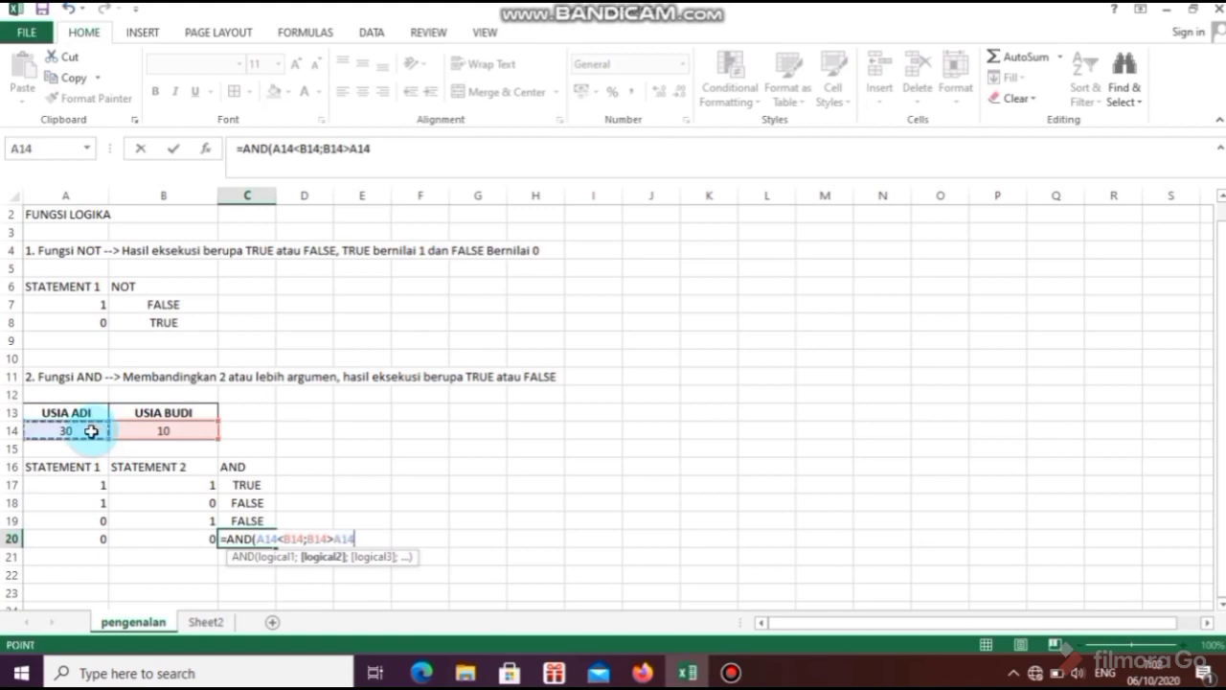
pyautogui.write(')')
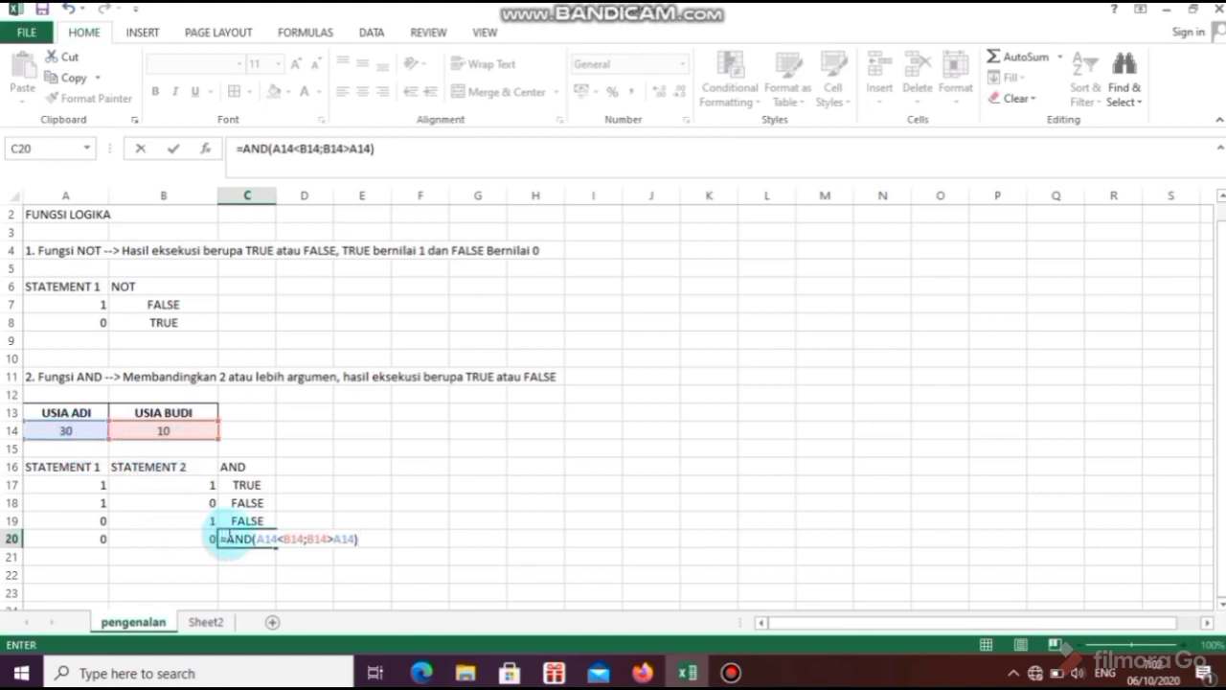
pyautogui.press('Return')
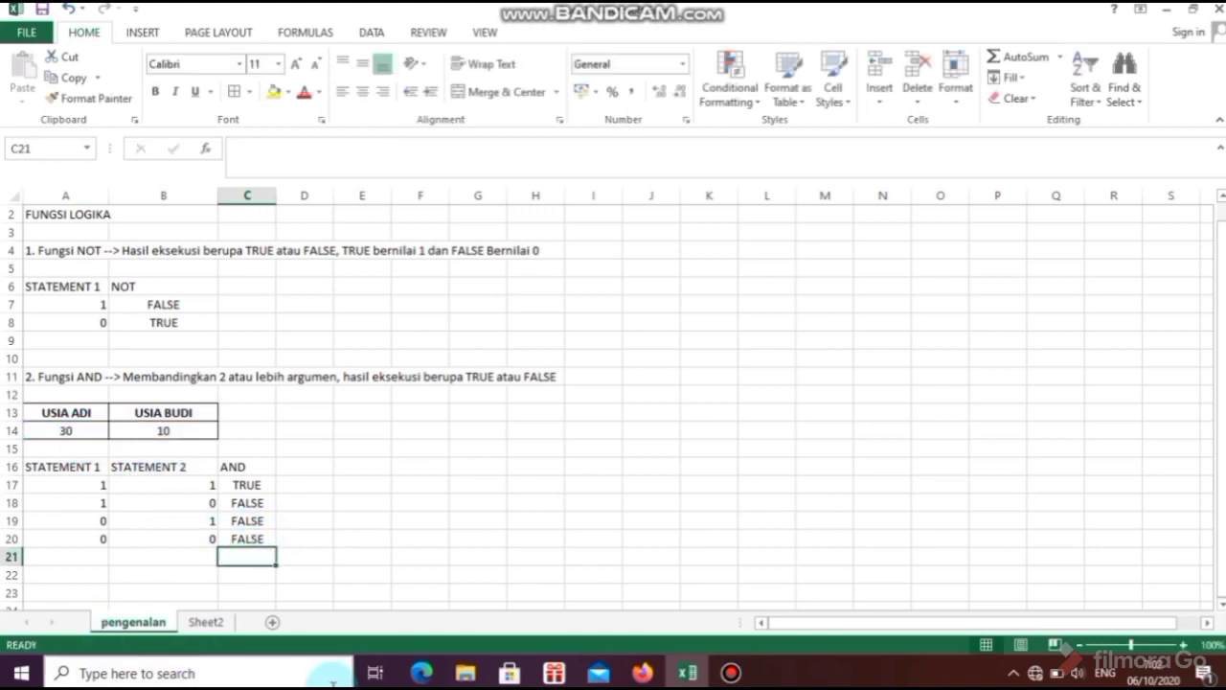
# - Apply all borders to the AND table in A16:C20 and centre its contents horizontally
pyautogui.click(304, 558)
pyautogui.moveTo(90, 468); pyautogui.dragTo(256, 538)
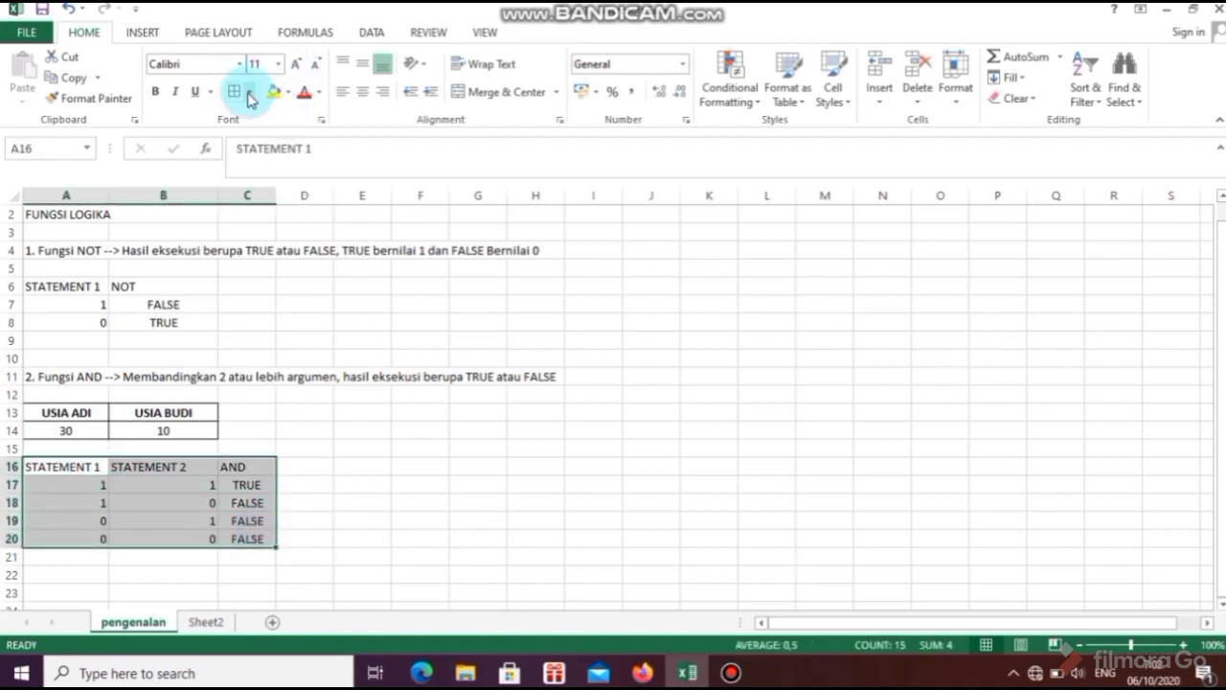
pyautogui.click(249, 92)
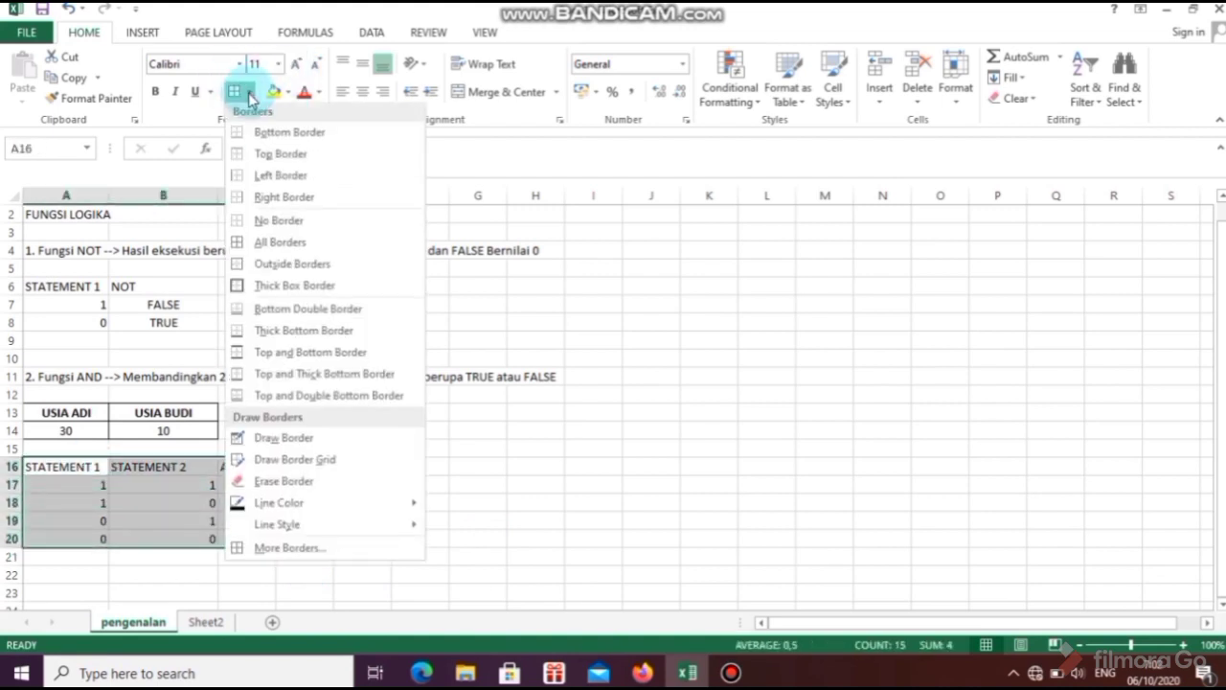
pyautogui.click(287, 245)
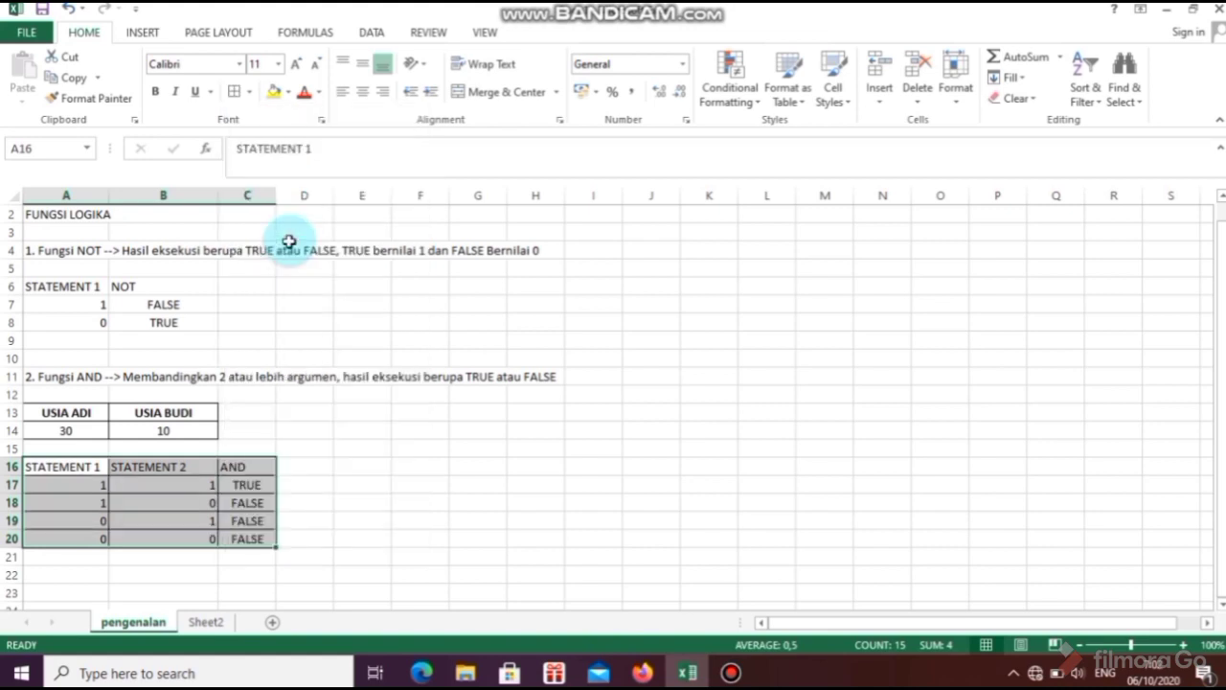
pyautogui.click(362, 91)
pyautogui.click(294, 465)
# - Make the AND table's header row A16:C16 bold
pyautogui.moveTo(69, 469); pyautogui.dragTo(265, 472)
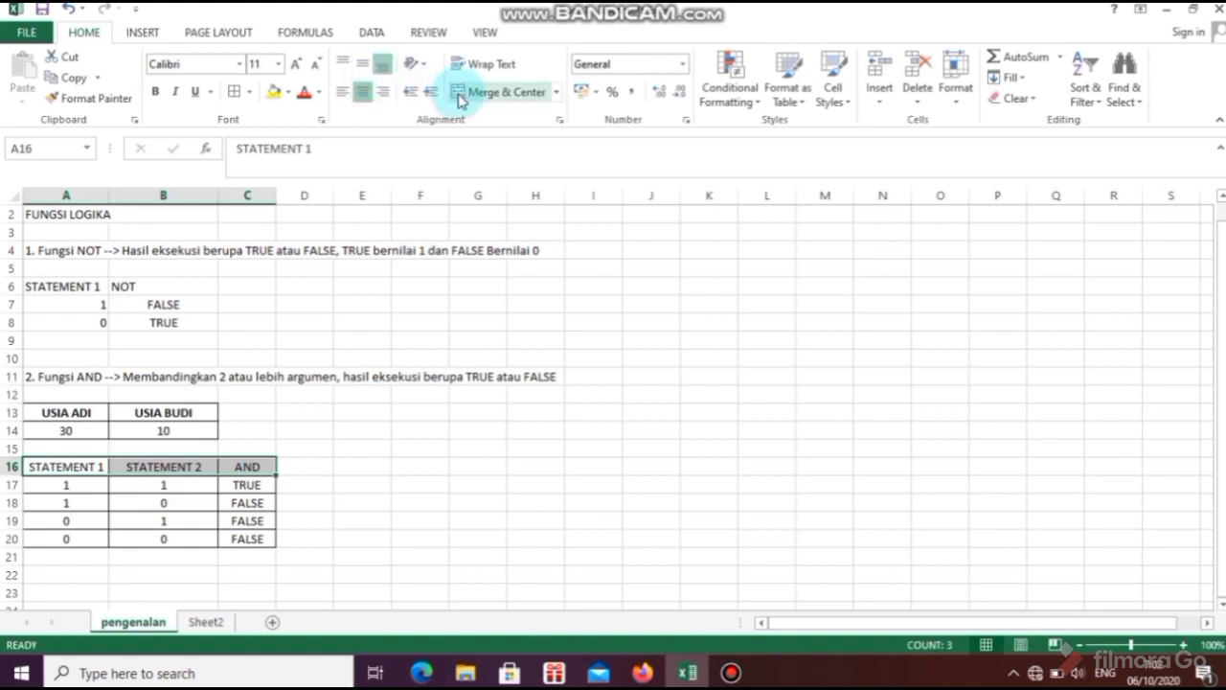
pyautogui.click(155, 91)
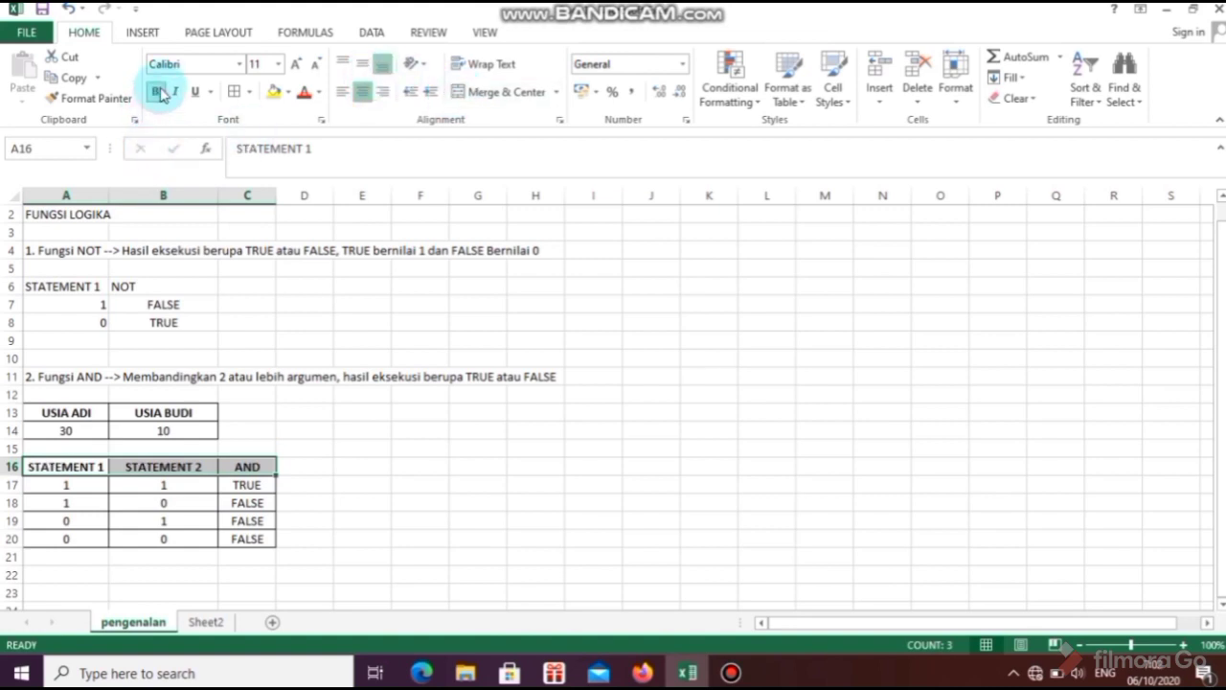
pyautogui.click(328, 535)
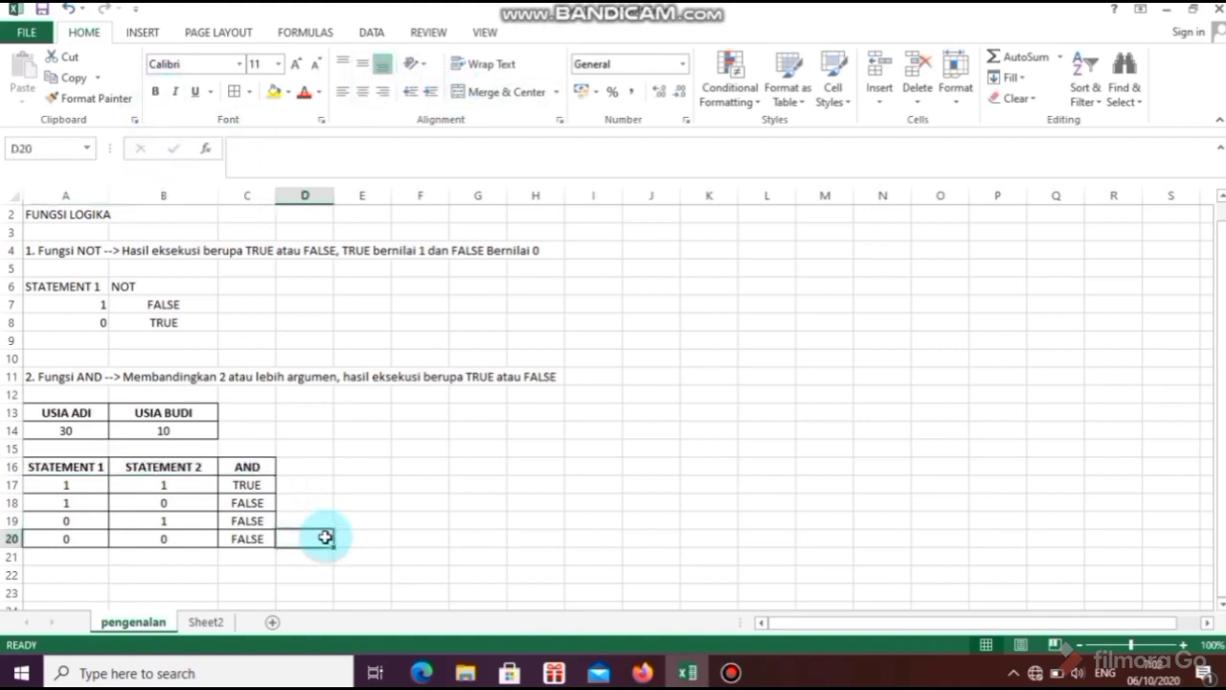
pyautogui.click(236, 486)
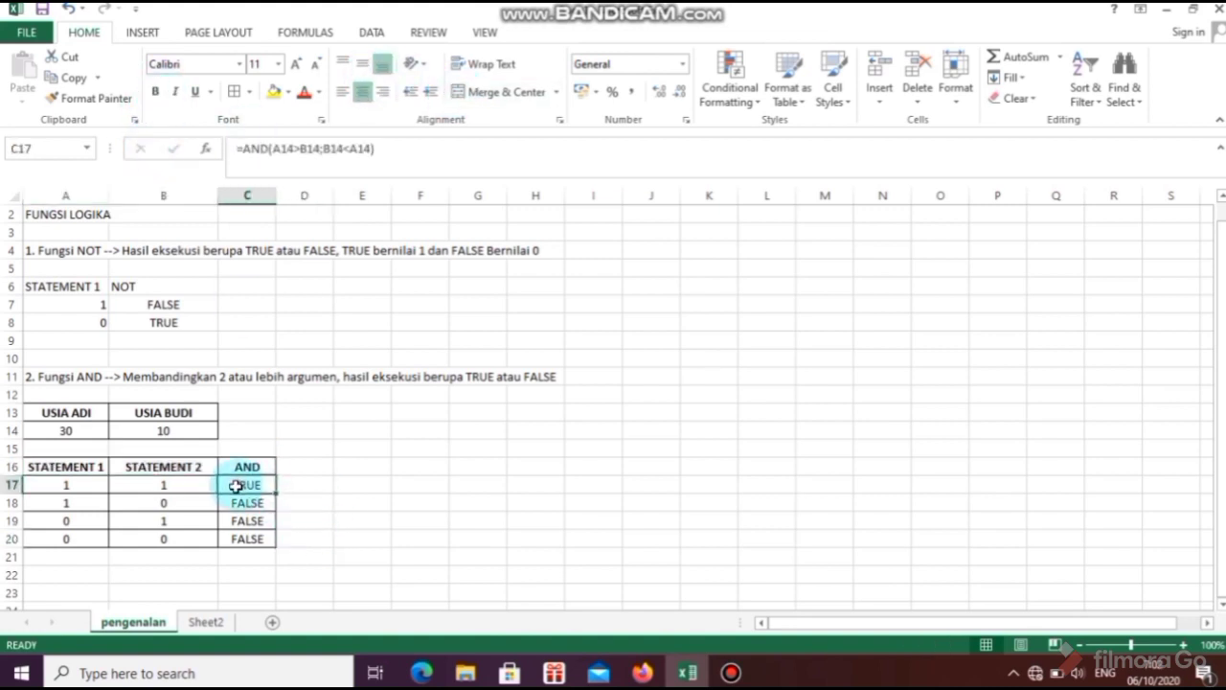
pyautogui.click(77, 482)
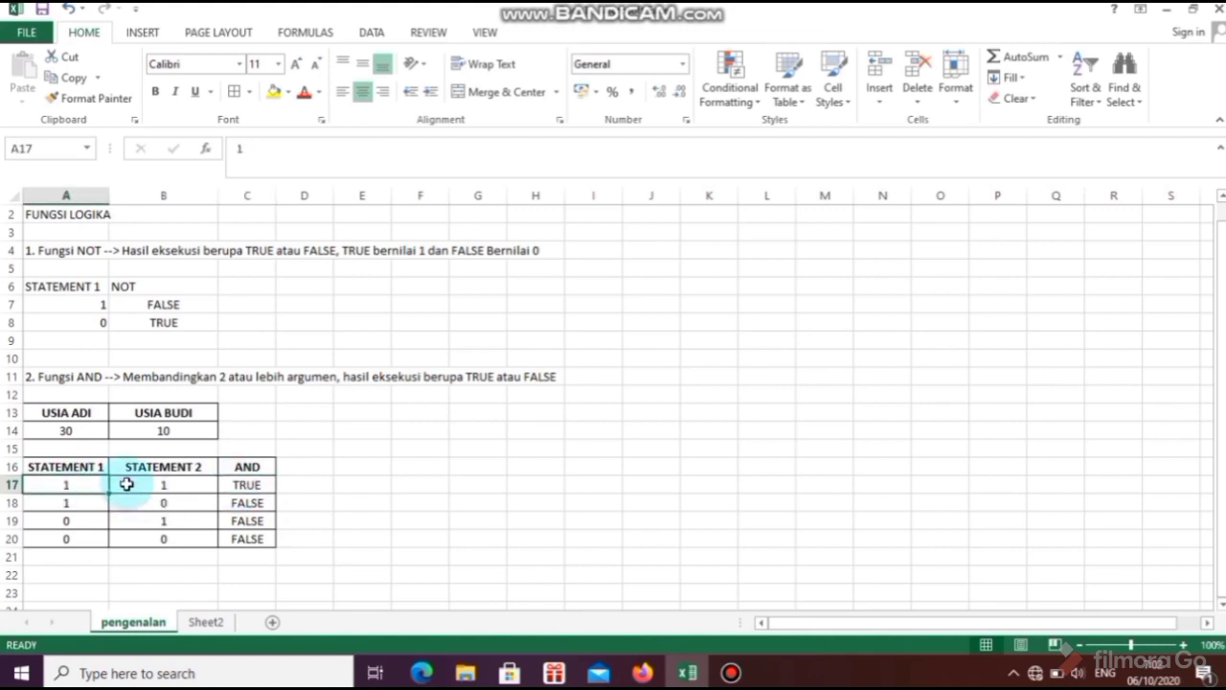
pyautogui.click(129, 485)
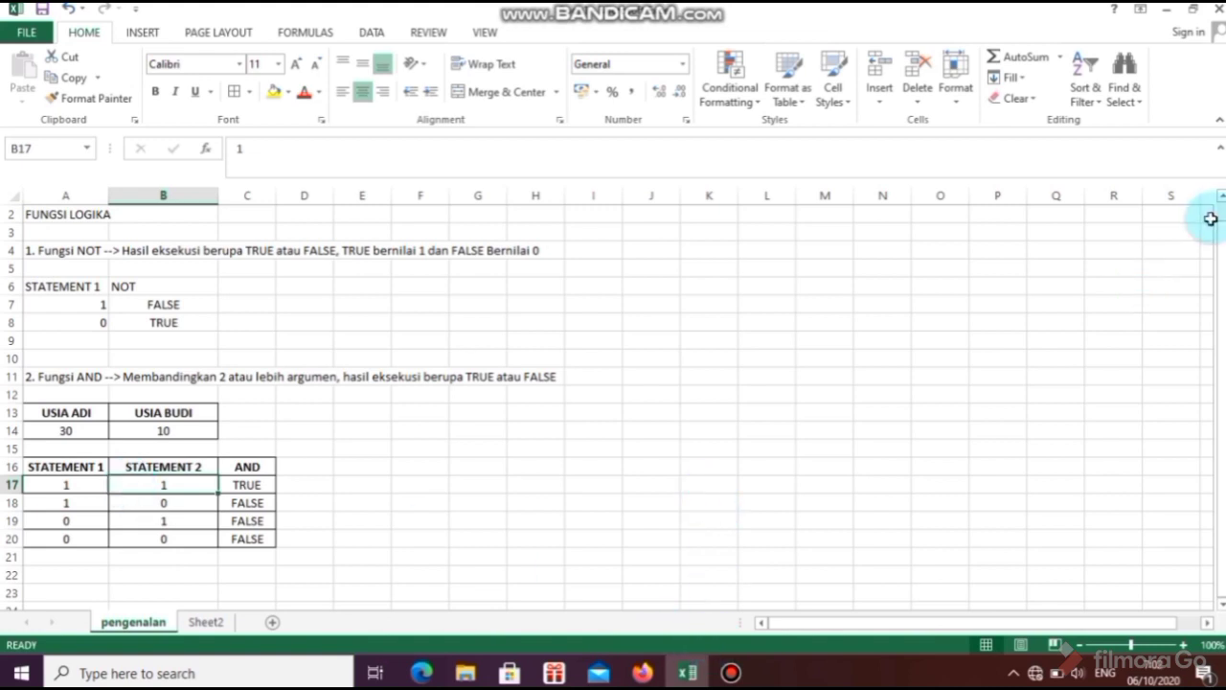
pyautogui.moveTo(1221, 239); pyautogui.dragTo(1224, 325)
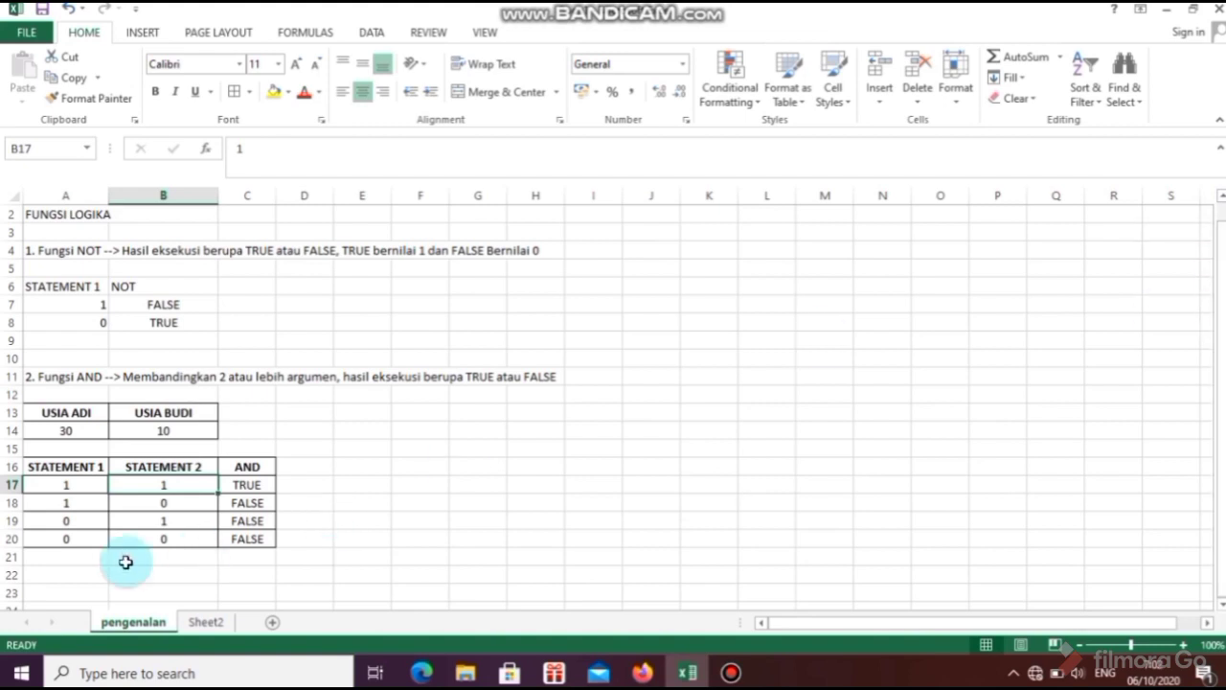
# - Write the section text "3. Fungsi OR --> Membandingkan 2 atau lebih argumen" in cell A23
pyautogui.click(91, 576)
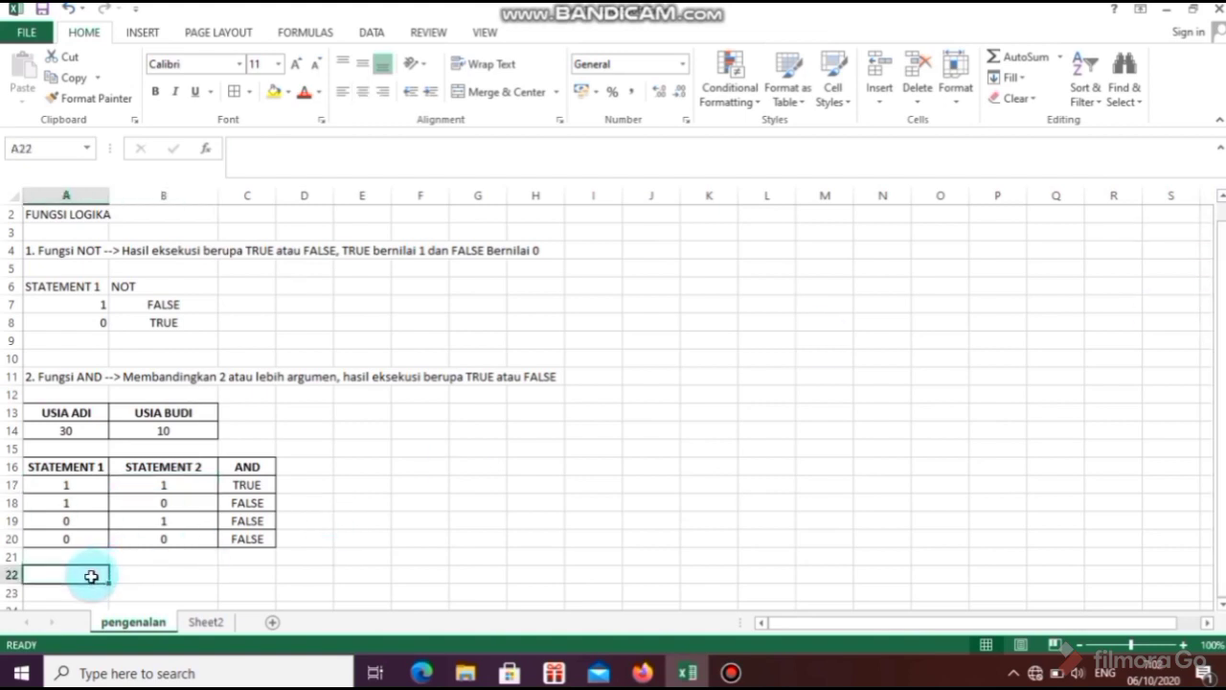
pyautogui.write('3')
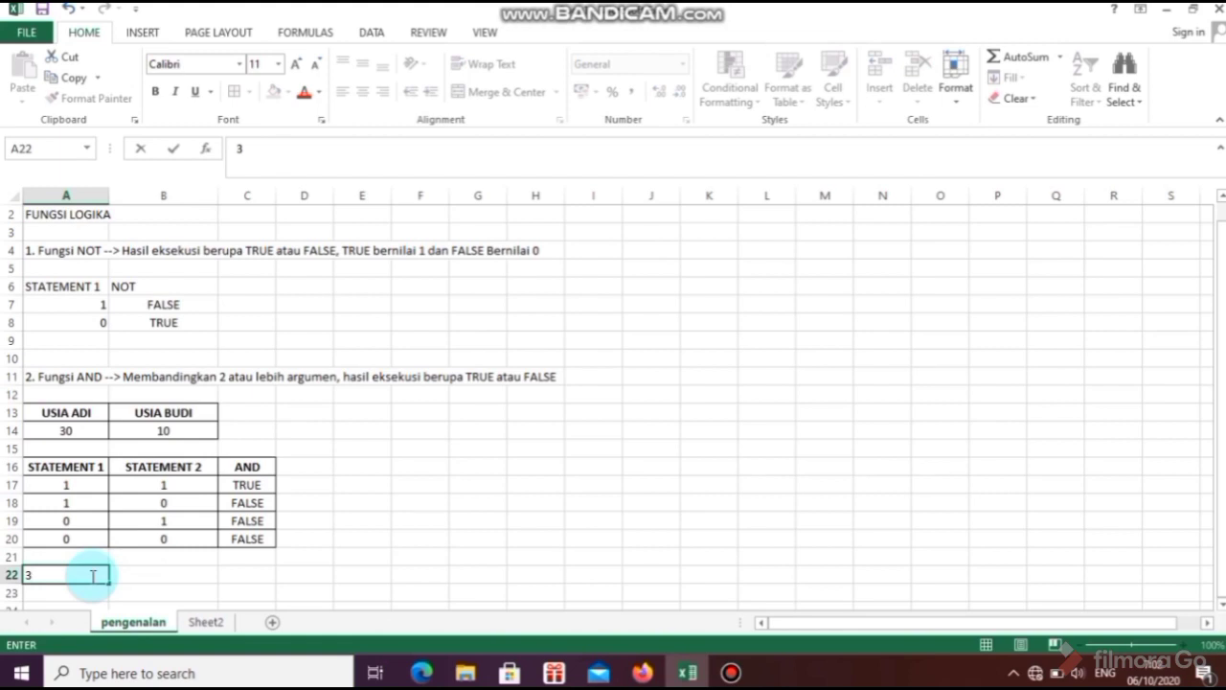
pyautogui.click(58, 591)
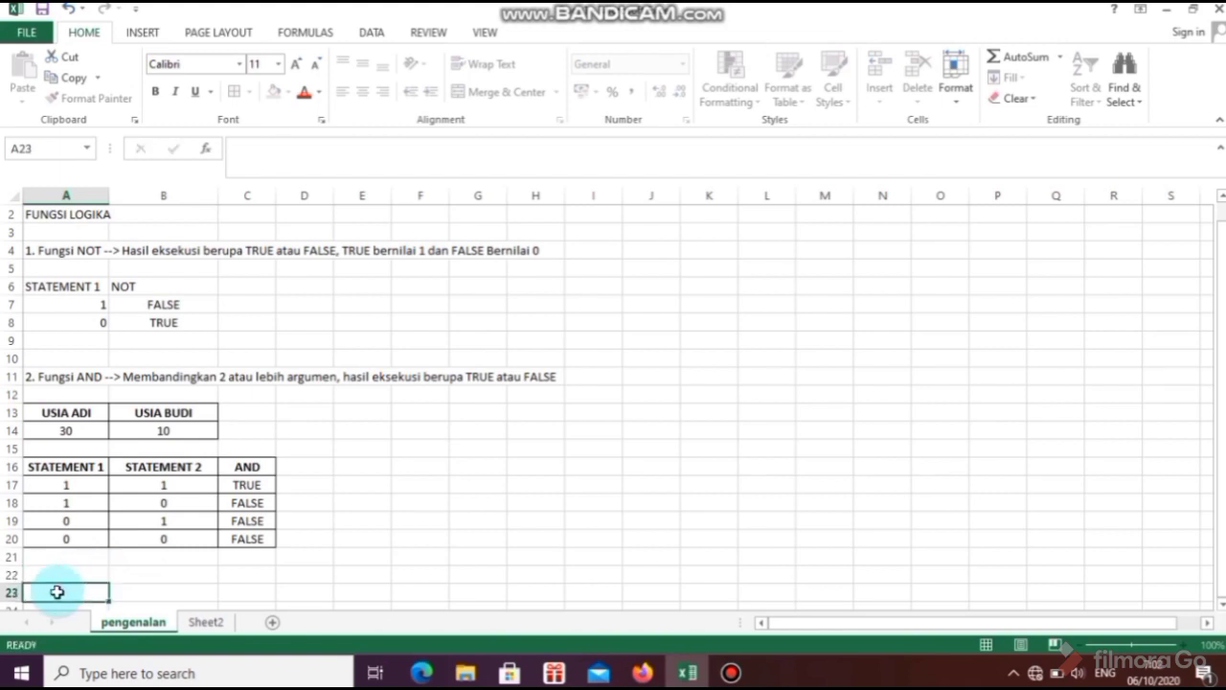
pyautogui.write('3')
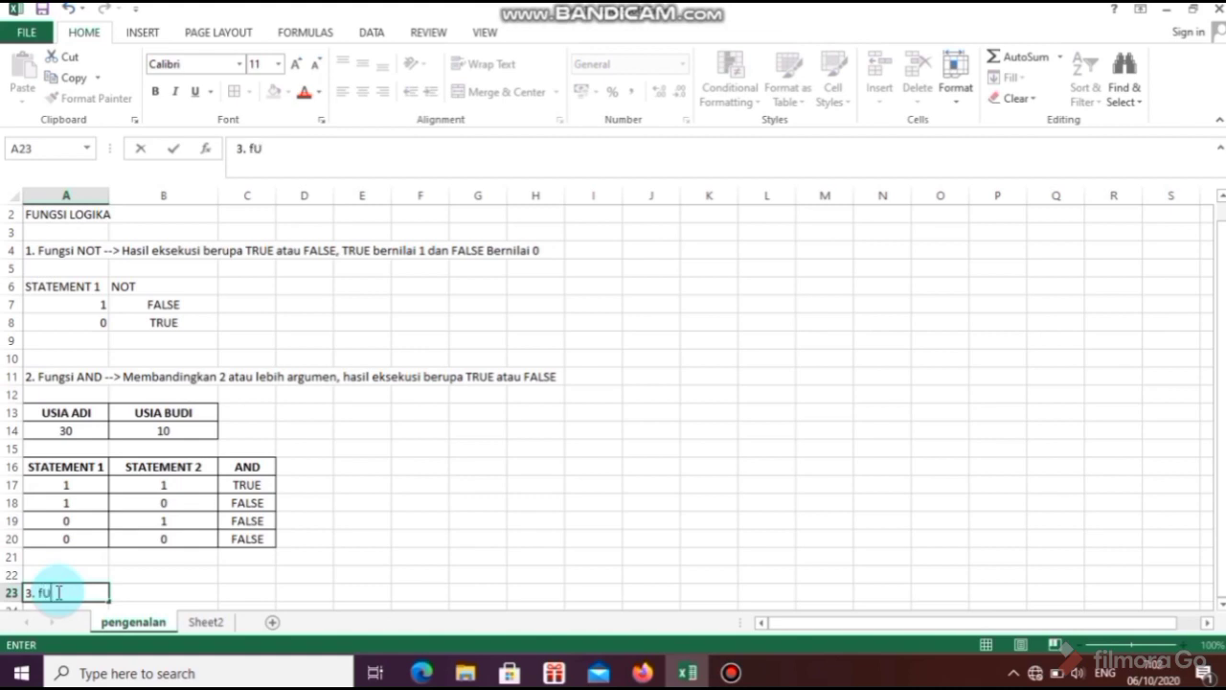
pyautogui.write('. Fungsi OR')
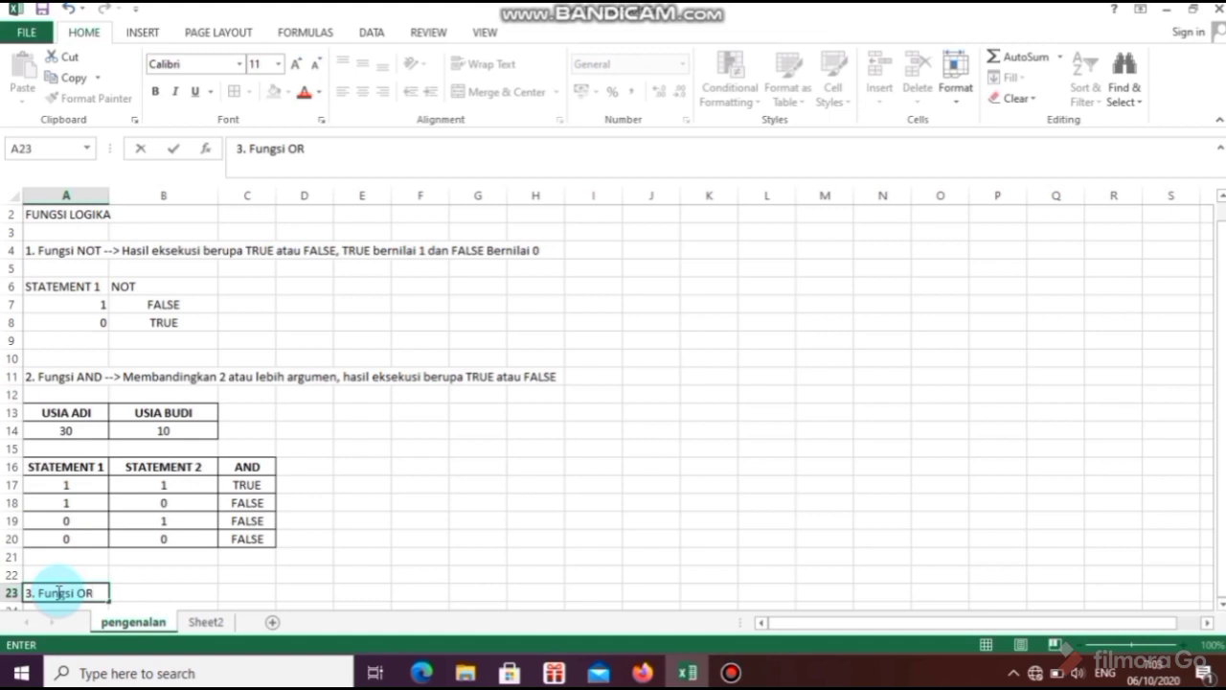
pyautogui.click(311, 146)
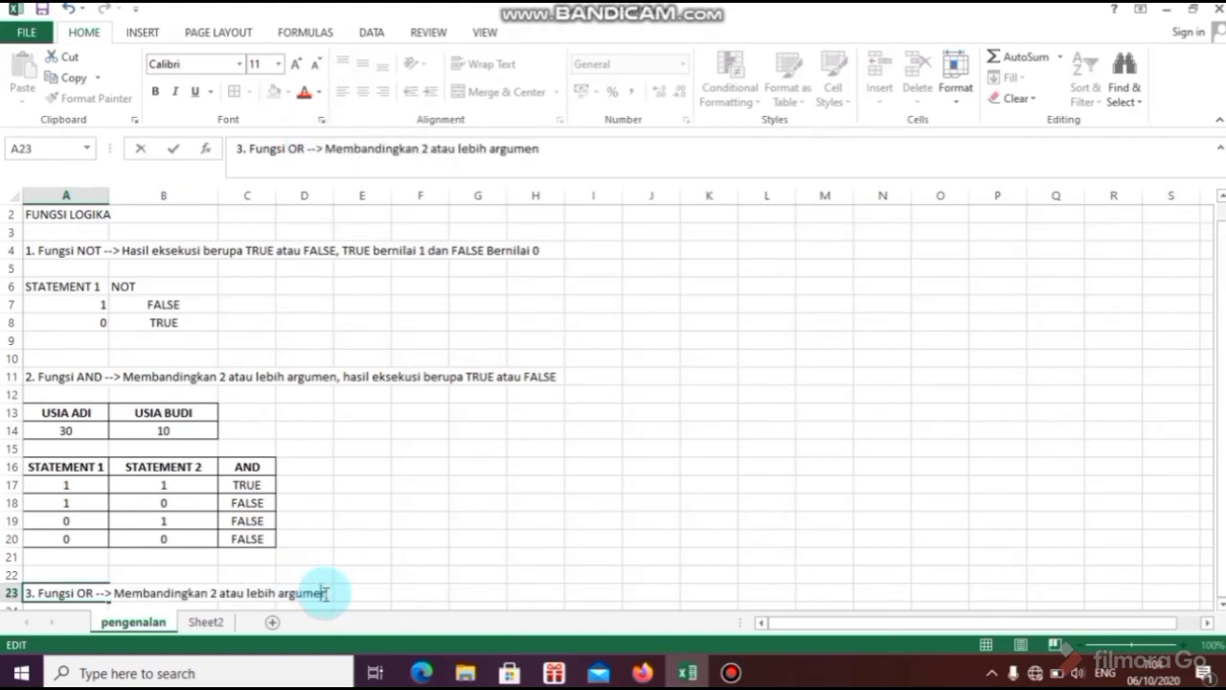
# - Extend the OR description in cell A23 with ". Fungsi OR dinyatakan sebagai Disjungsi"
pyautogui.click(533, 148)
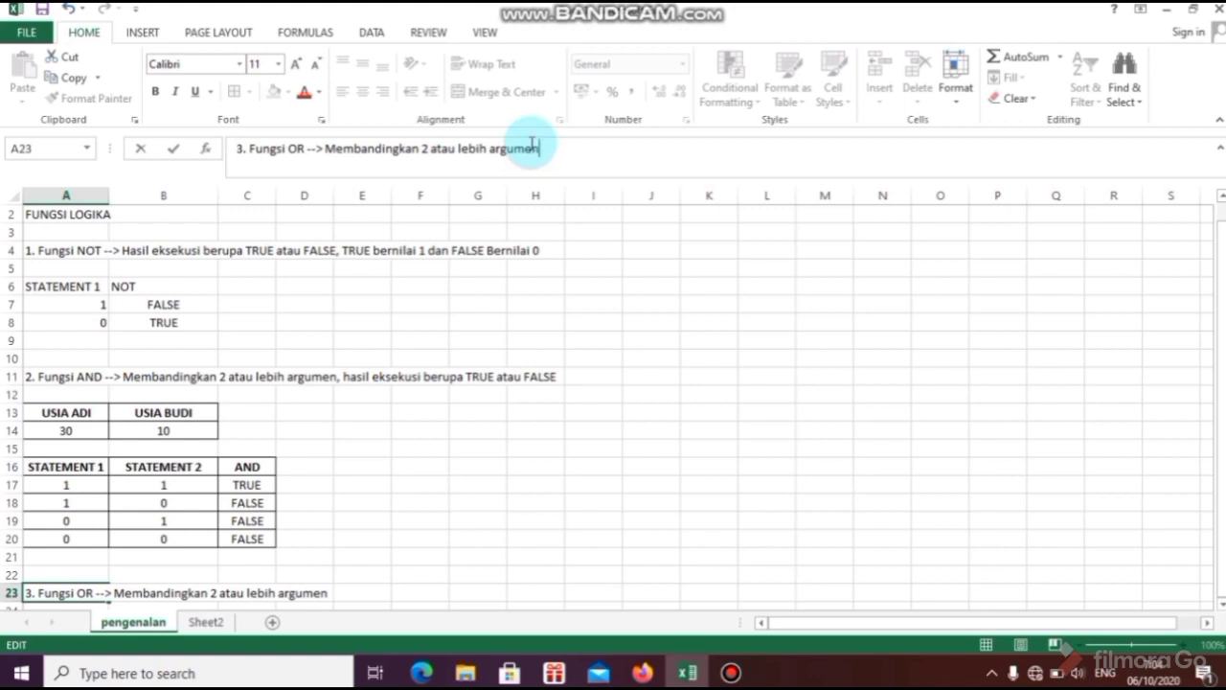
pyautogui.write('. Fungsi O')
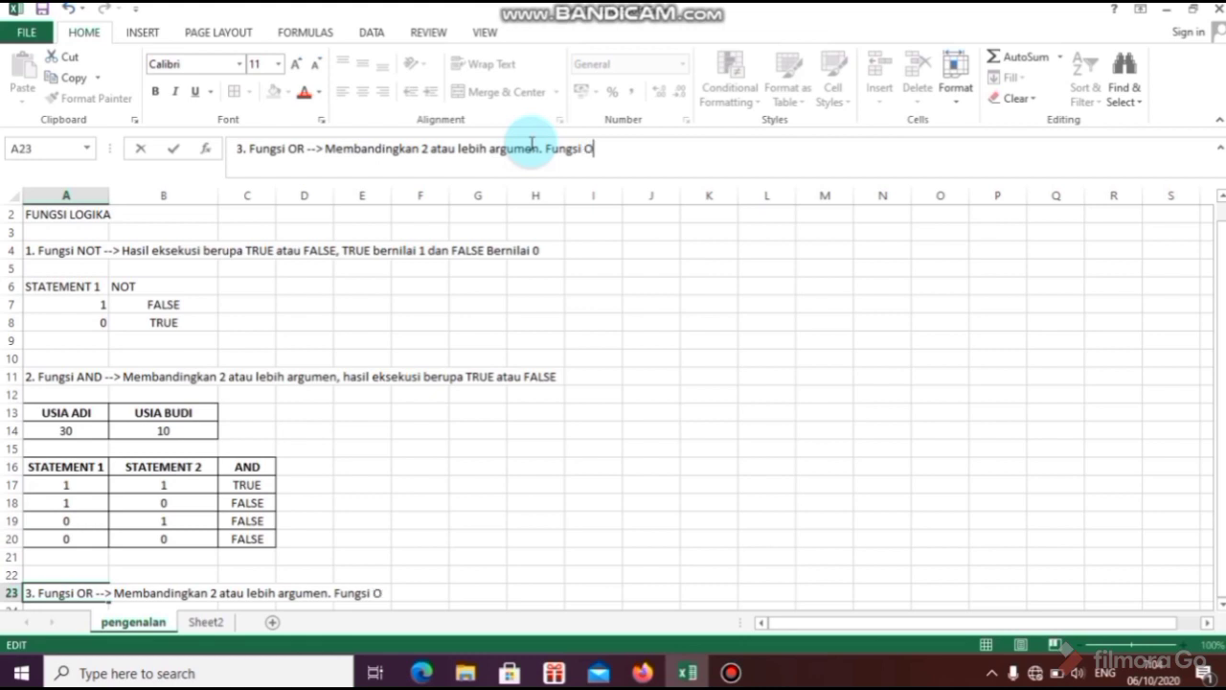
pyautogui.write('R dinyata')
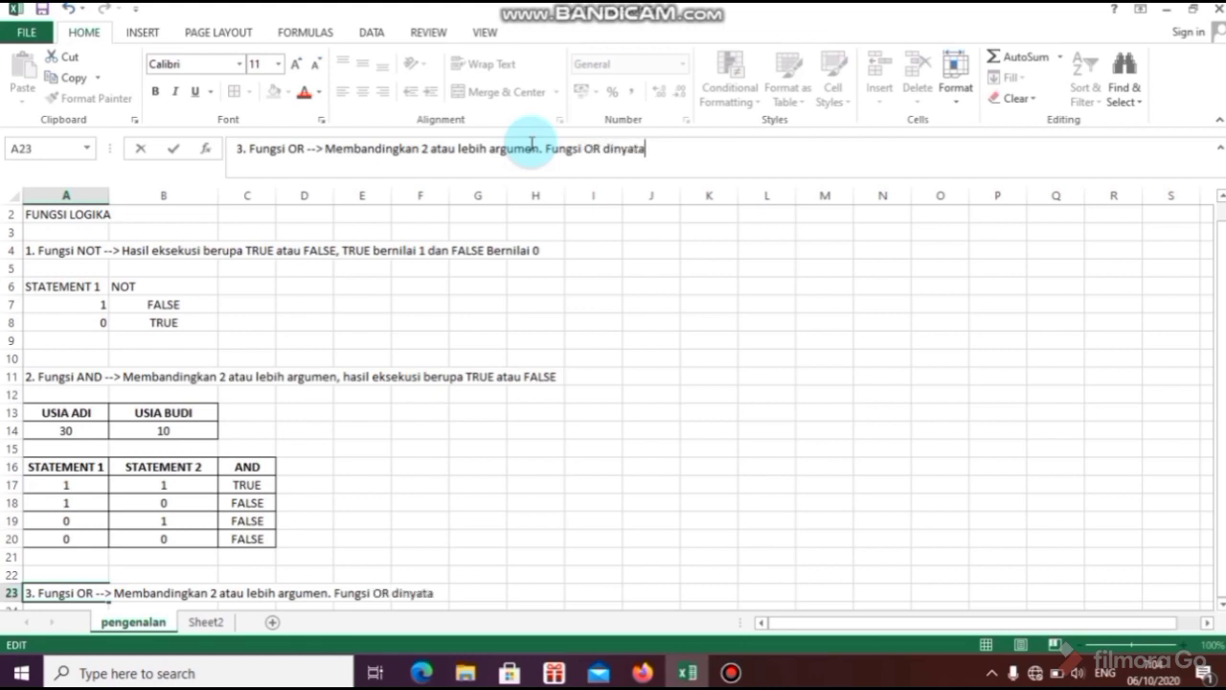
pyautogui.write('kan sebagai ')
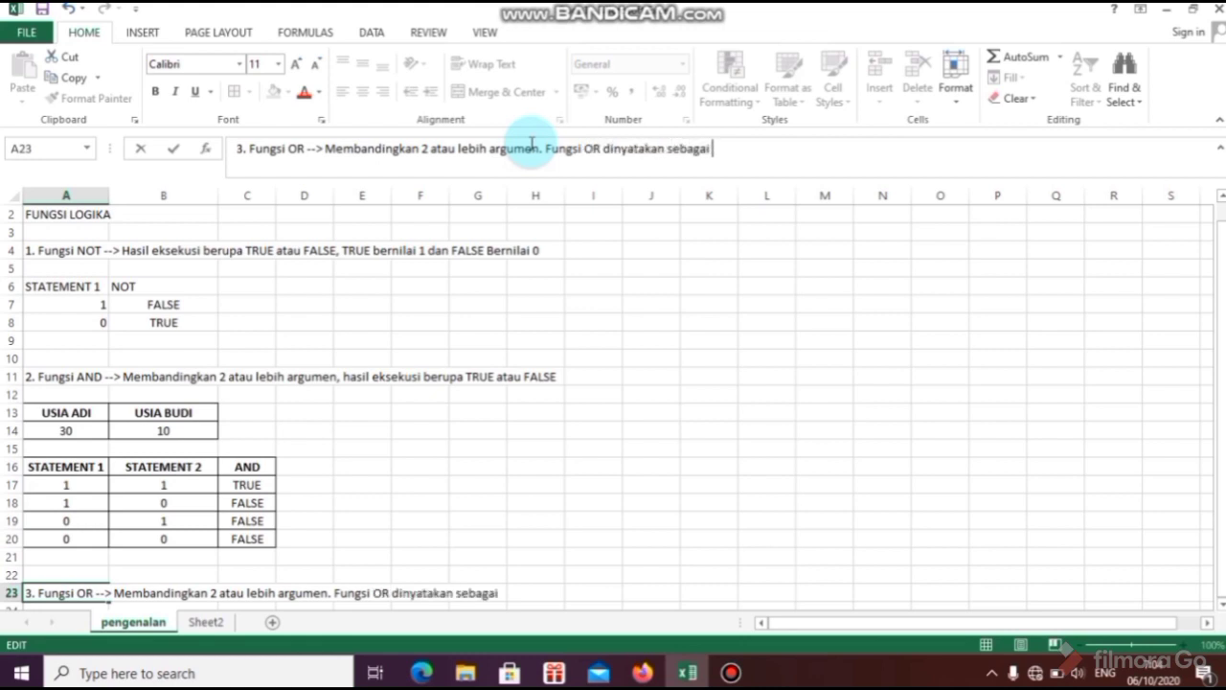
pyautogui.write('Disjungsi')
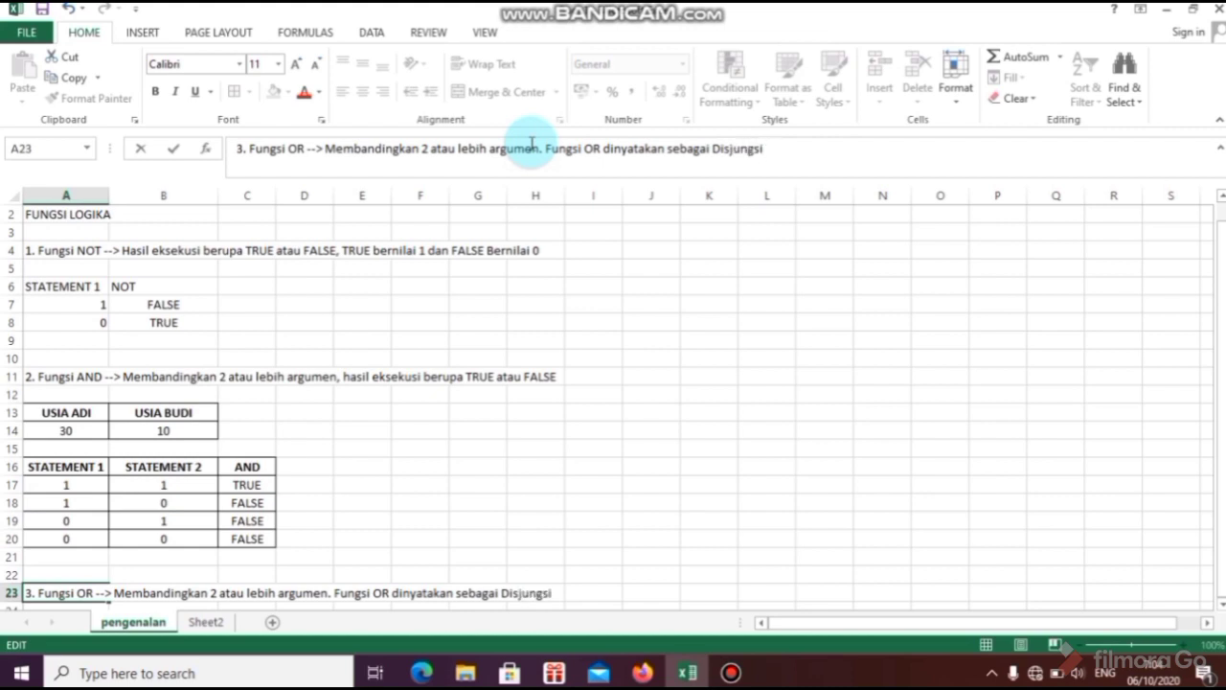
# - Finish the description in A23 with ", yaitu menentukan apakah terdapat minimal 1 argumen yang diuji bernilai Benar / TRUE."
pyautogui.write(', yaitu mem')
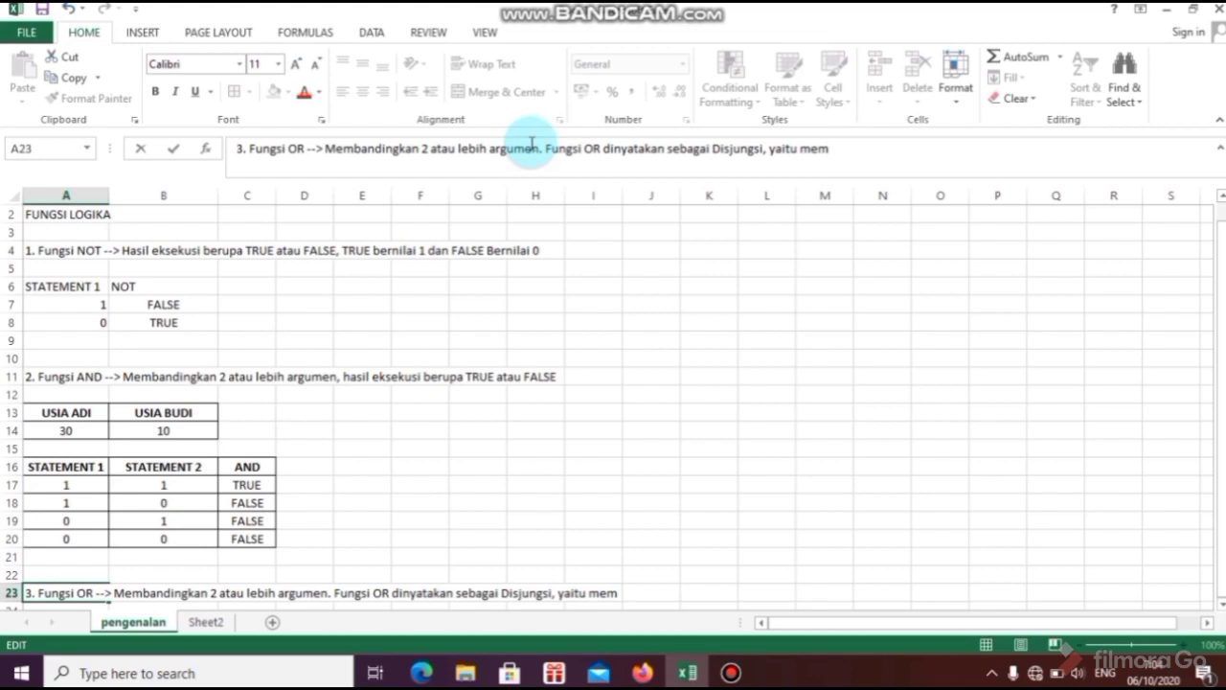
pyautogui.press('BackSpace')
pyautogui.write('nentukan')
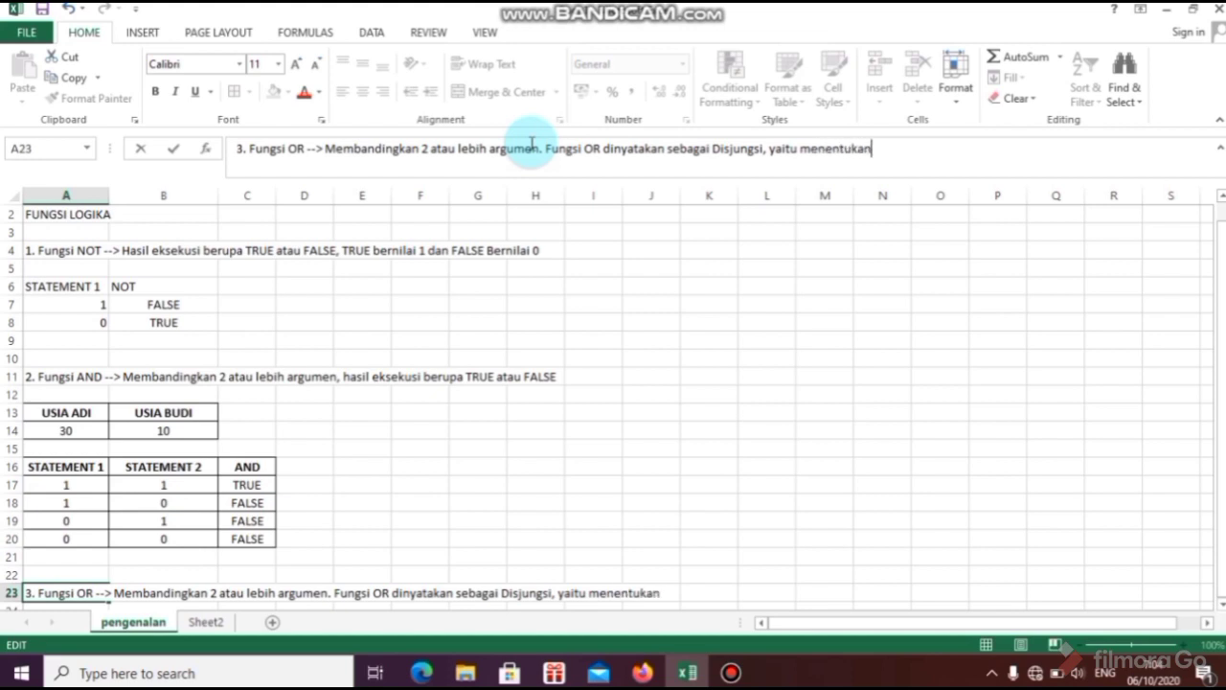
pyautogui.write(' apakah terdapa')
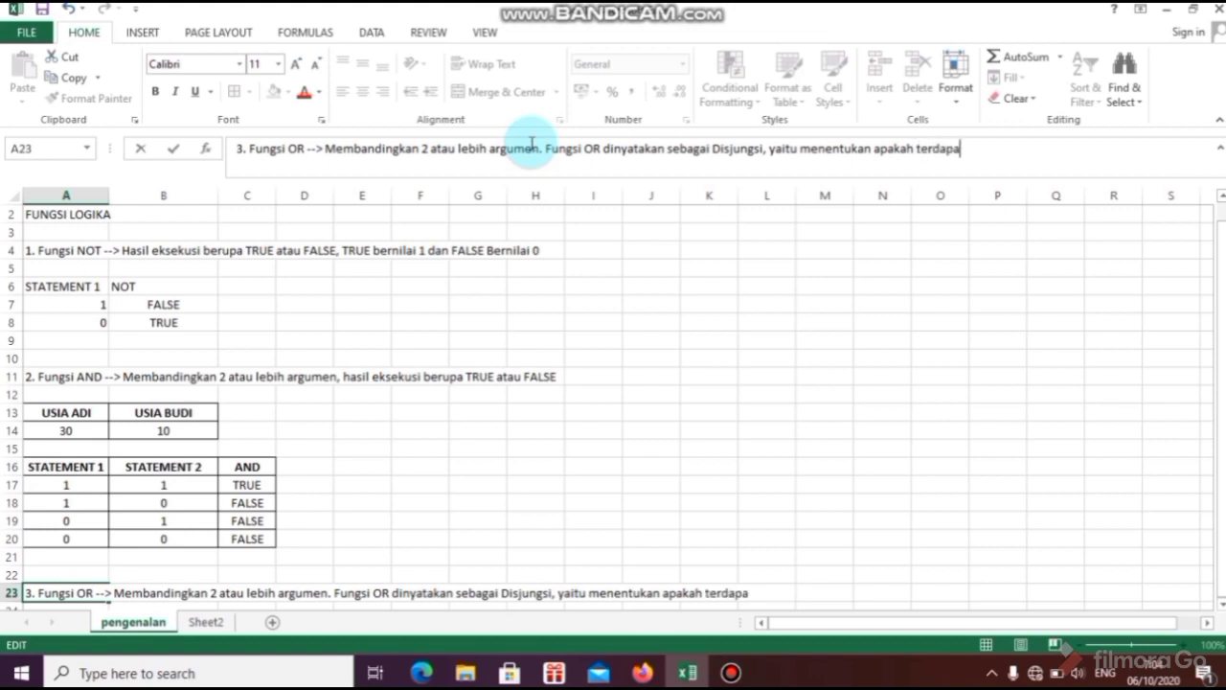
pyautogui.write('t minimal')
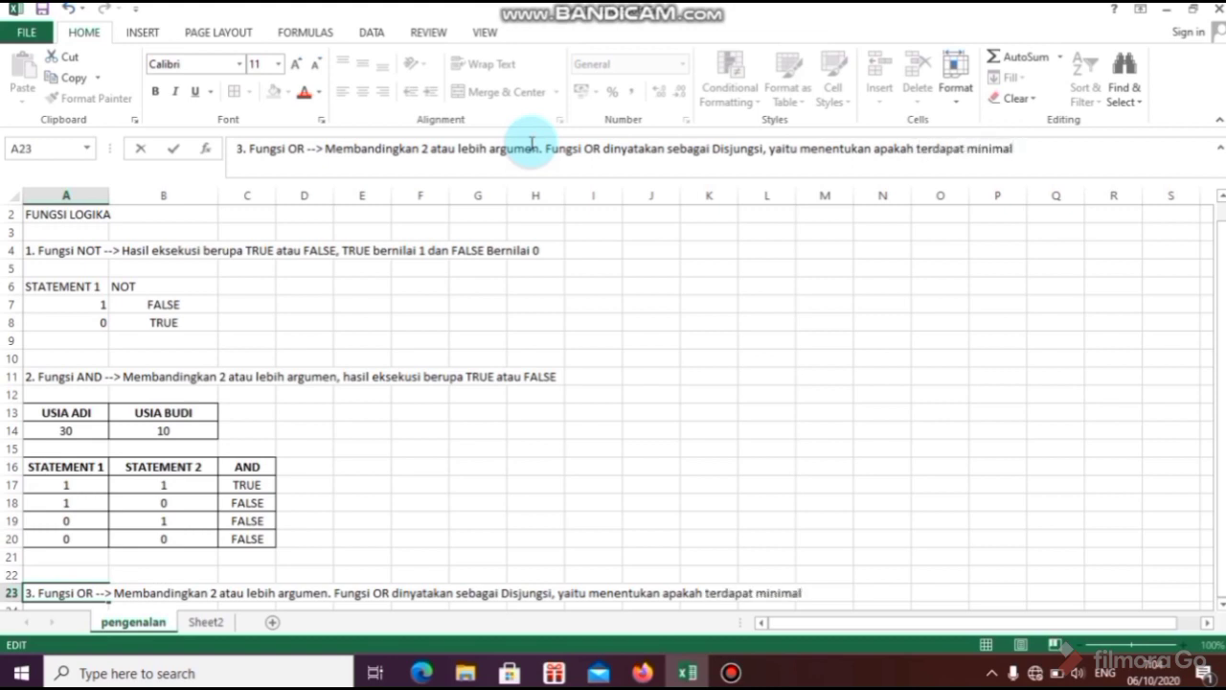
pyautogui.write(' 1 argu')
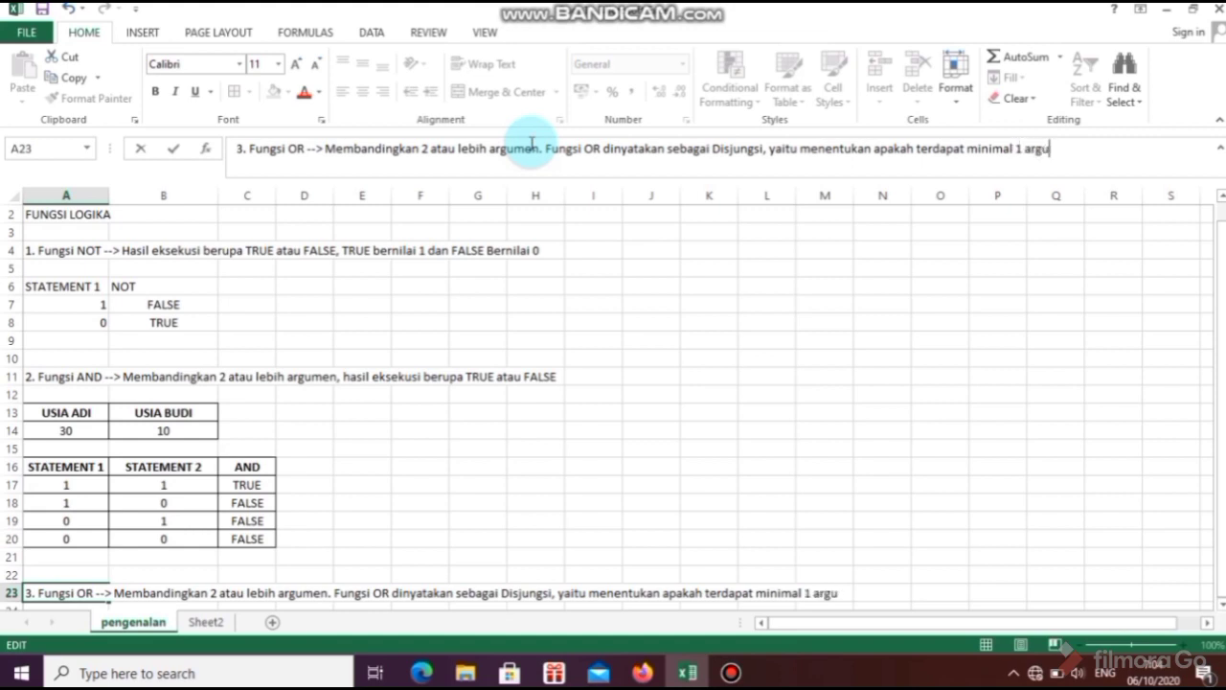
pyautogui.write('men yang diuji ')
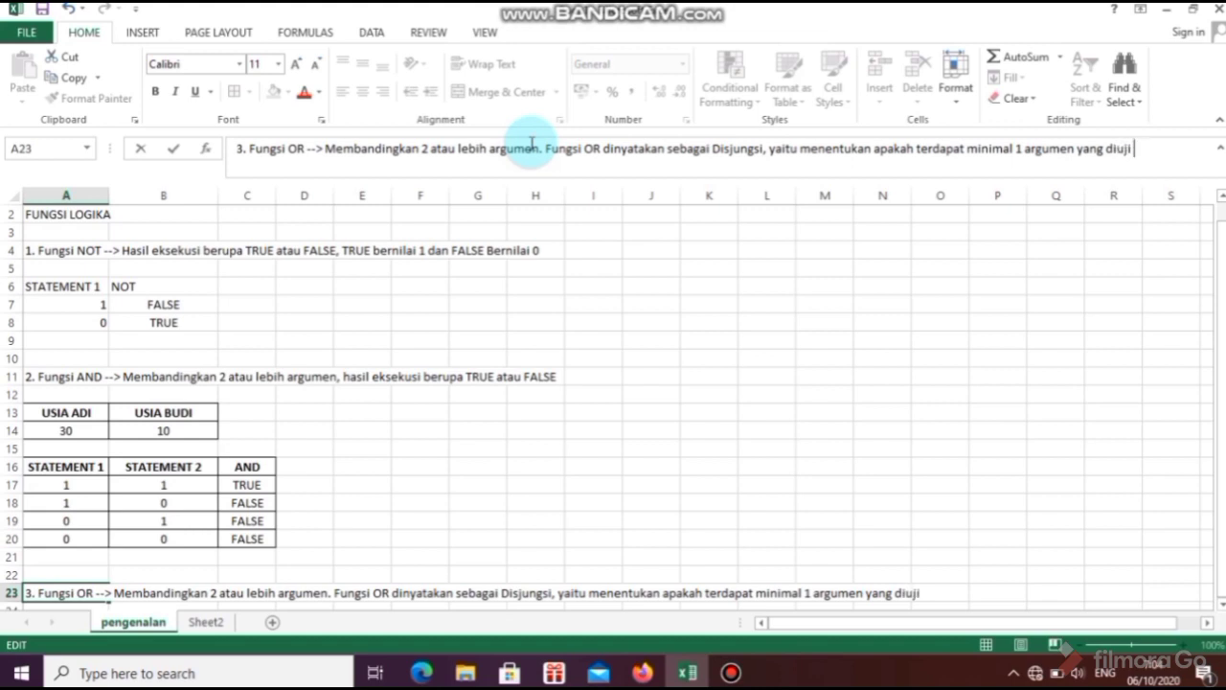
pyautogui.write('bernilai be')
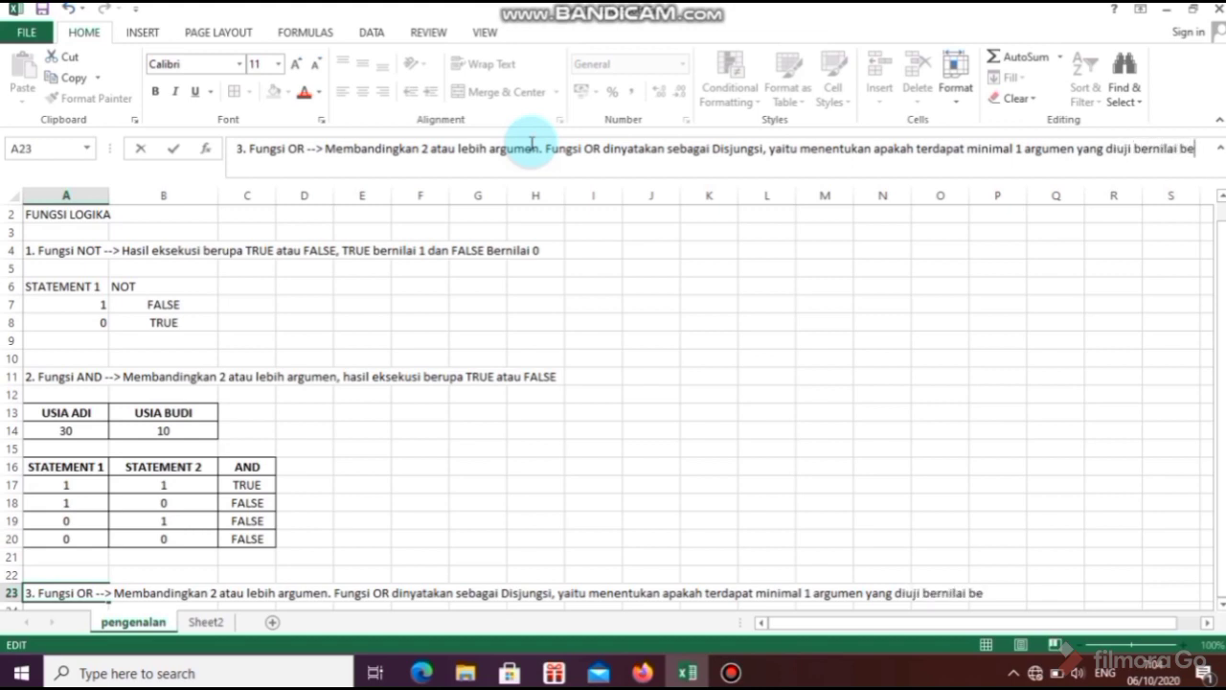
pyautogui.press('BackSpace')
pyautogui.write('Benar / TRE')
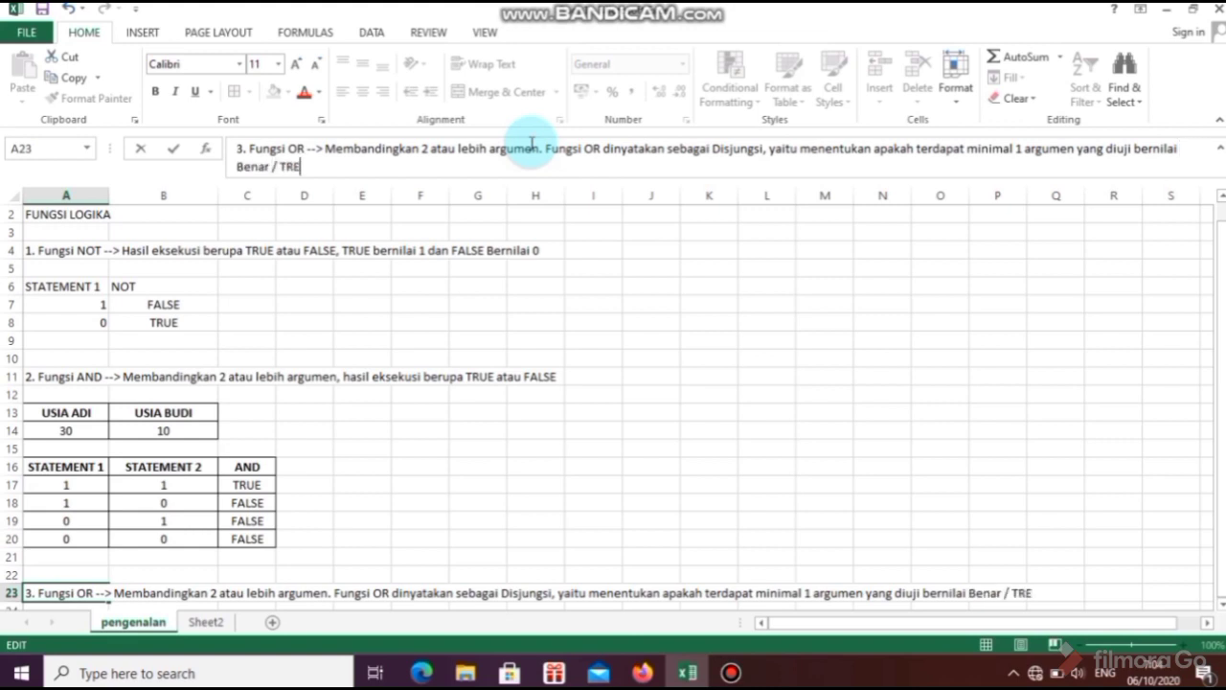
pyautogui.press('BackSpace')
pyautogui.write('UE.')
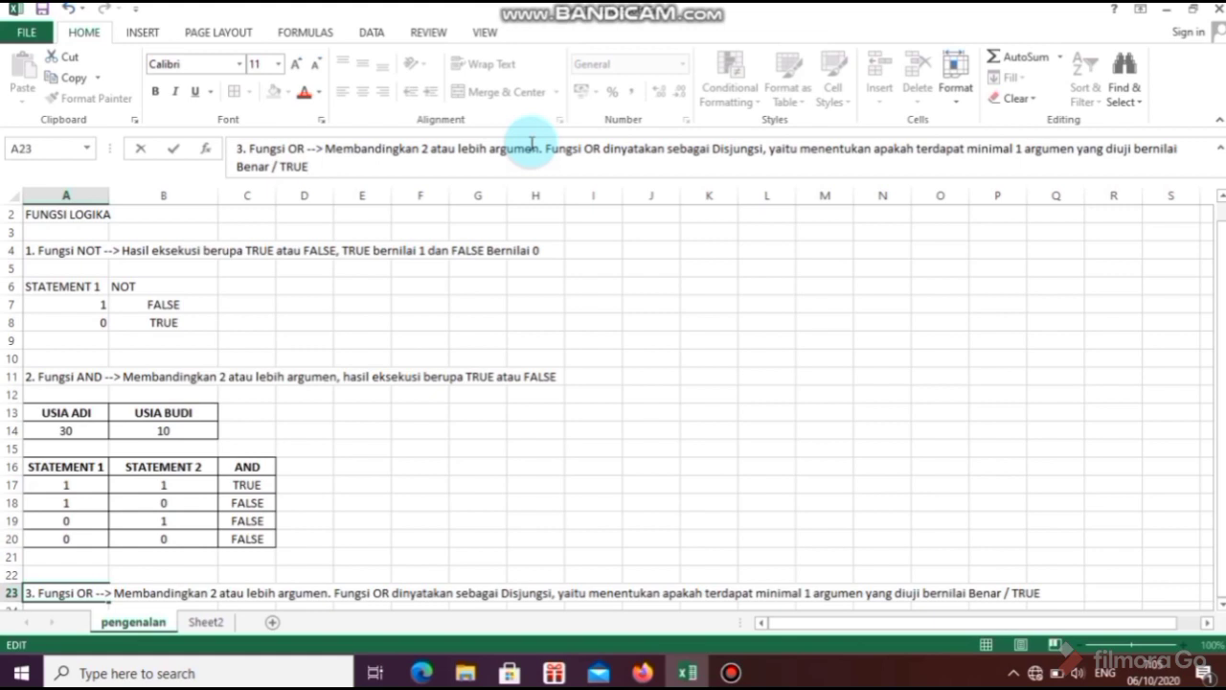
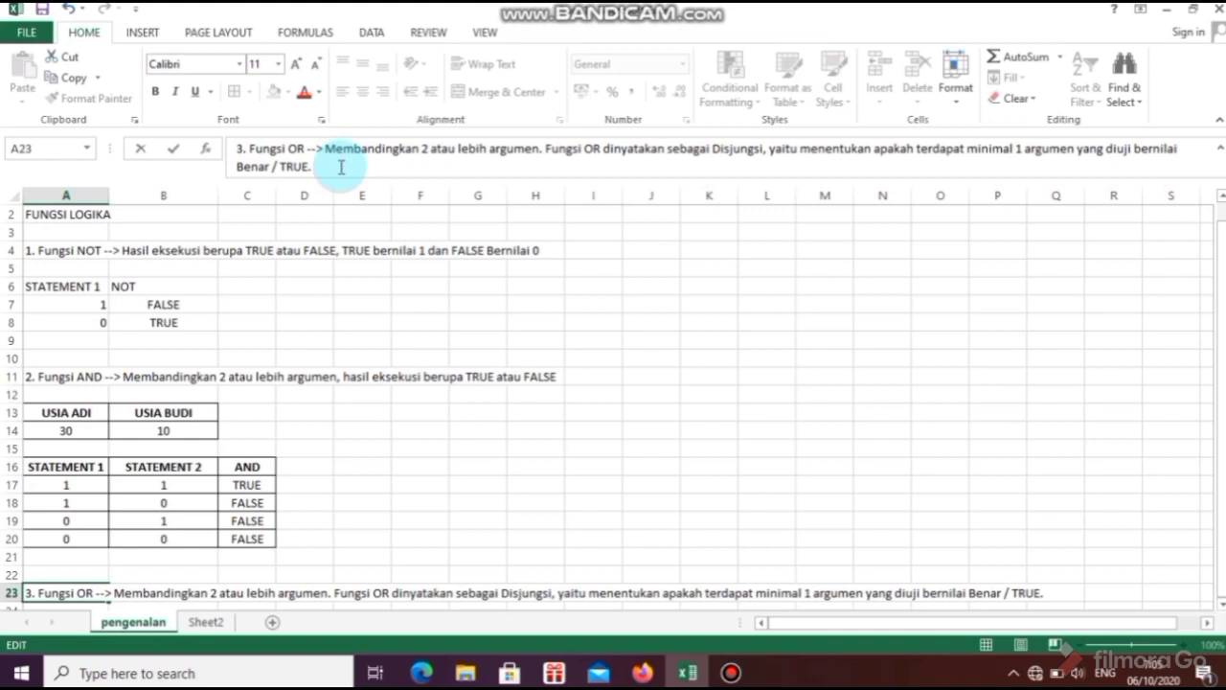
pyautogui.moveTo(357, 484); pyautogui.dragTo(350, 495)
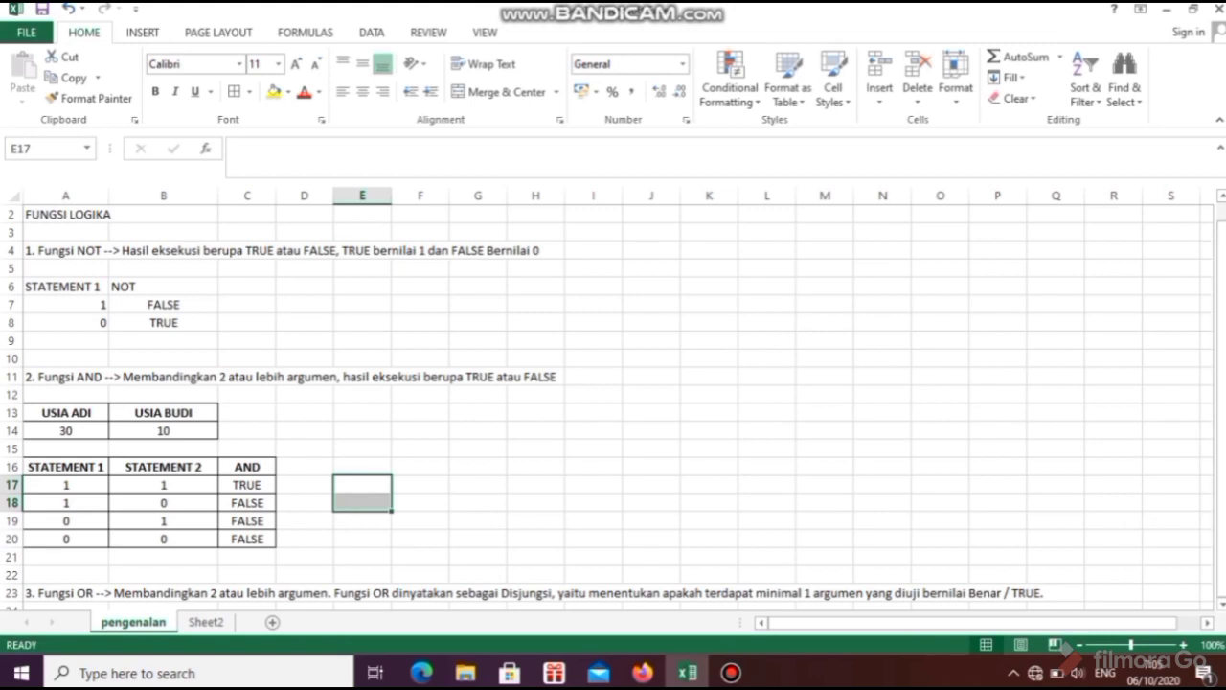
# - Copy the age table A13:B14 from the AND section to cell A25 in the OR section
pyautogui.click(163, 602)
pyautogui.scroll(-1, 162, 602)
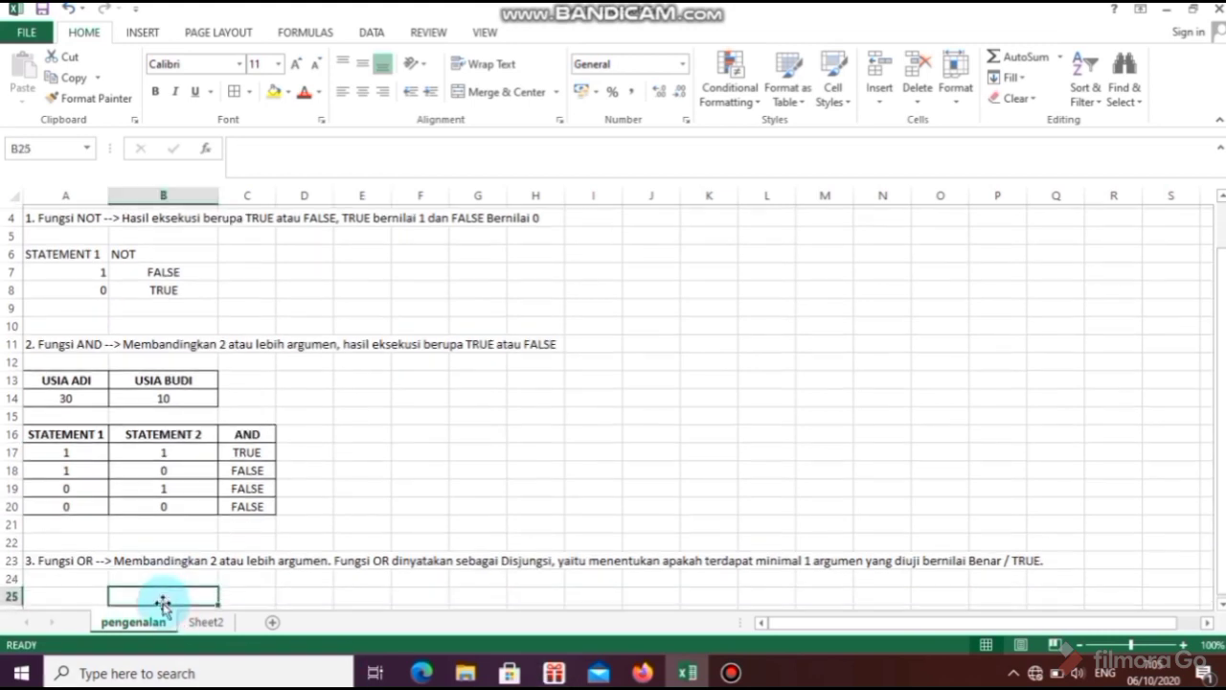
pyautogui.press('Down')
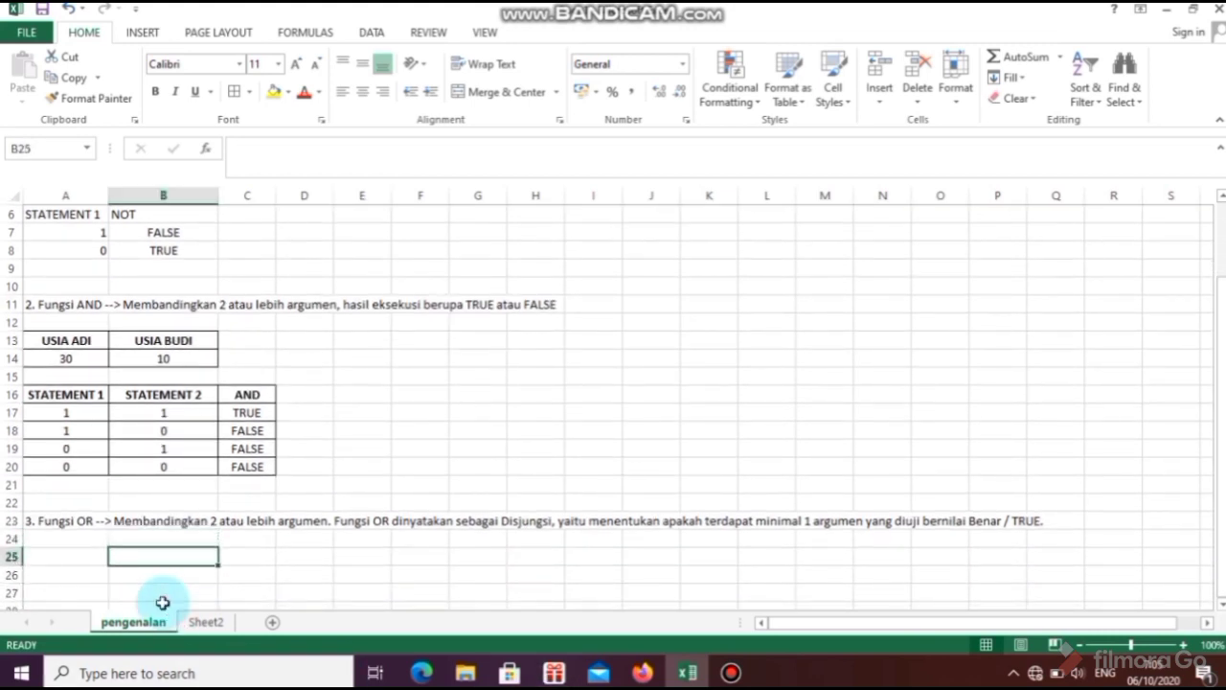
pyautogui.press('Left')
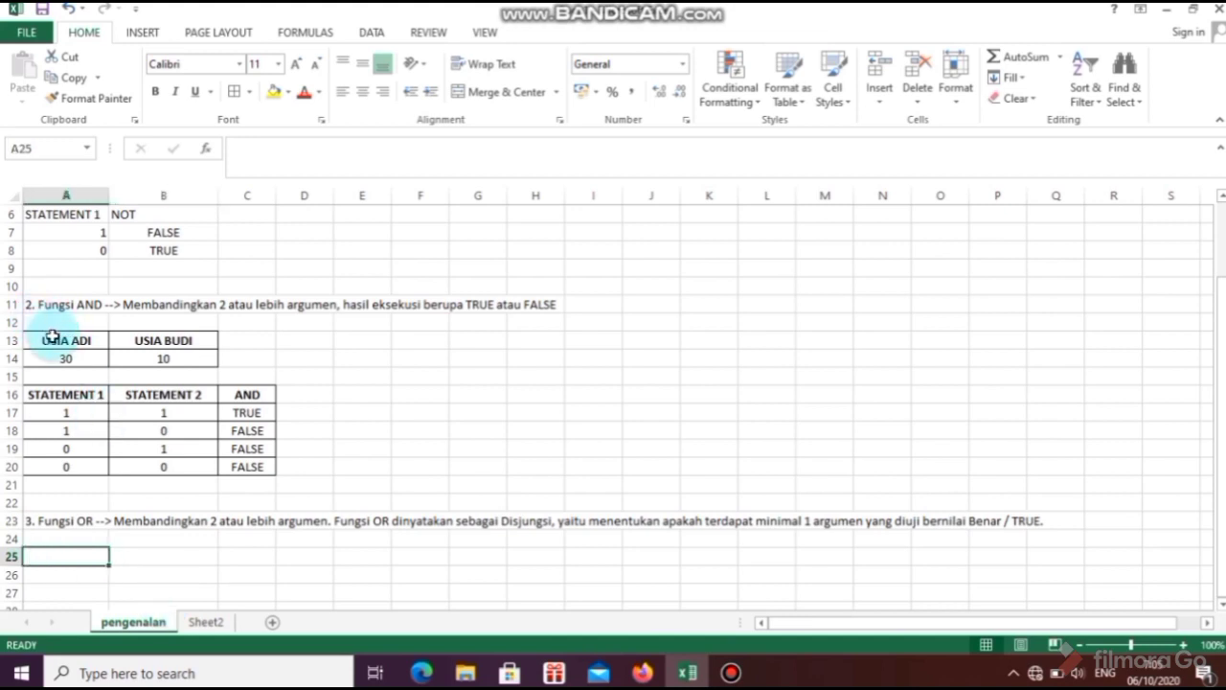
pyautogui.moveTo(54, 335); pyautogui.dragTo(171, 356)
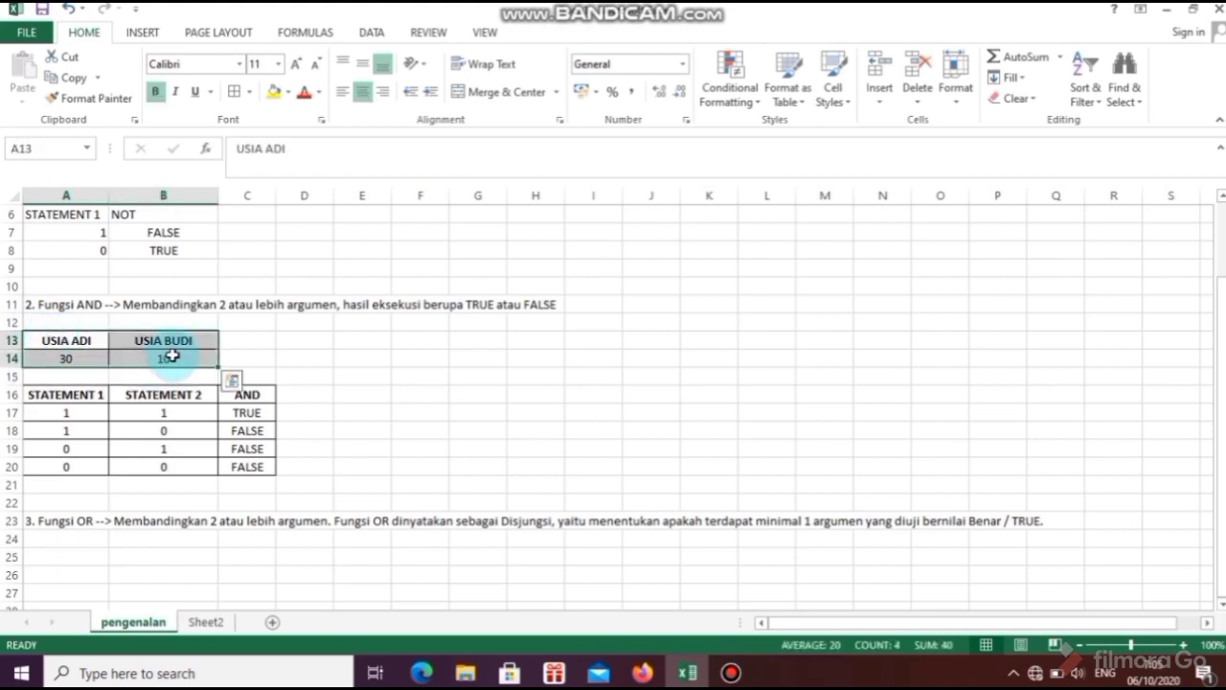
pyautogui.hotkey('ctrl', 'c')
pyautogui.click(85, 557)
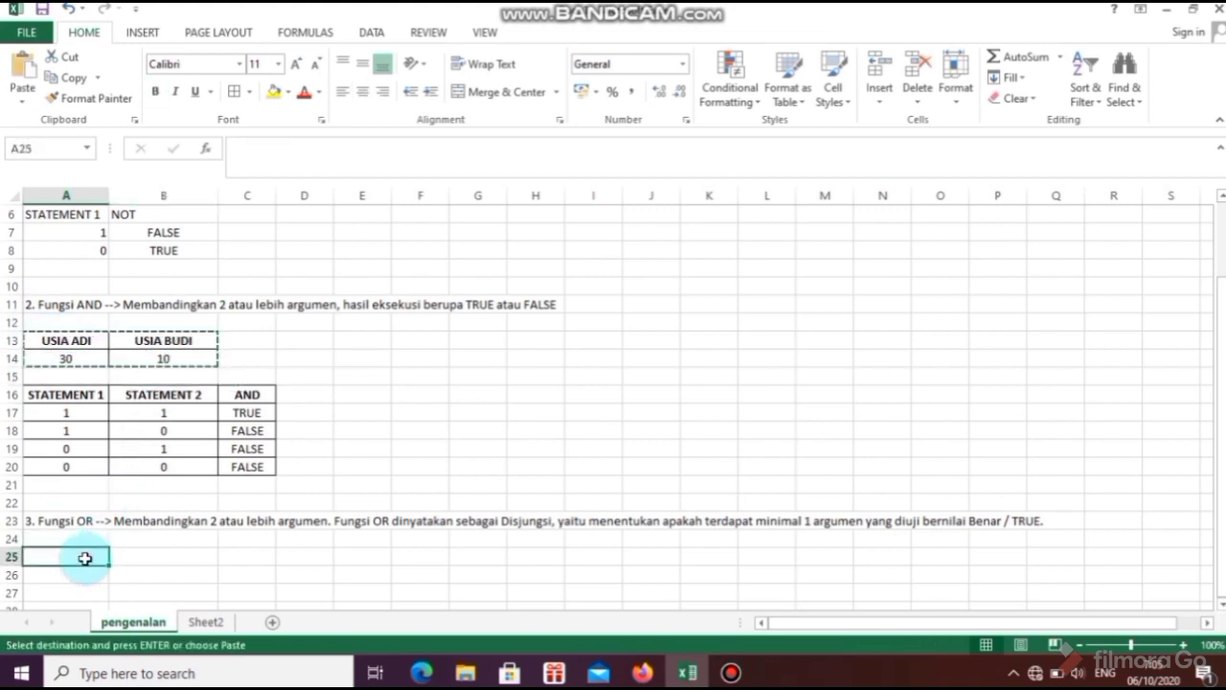
pyautogui.hotkey('ctrl', 'v')
# - Copy the STATEMENT 1 and STATEMENT 2 columns A16:B20 of the AND table to cell A28
pyautogui.click(260, 566)
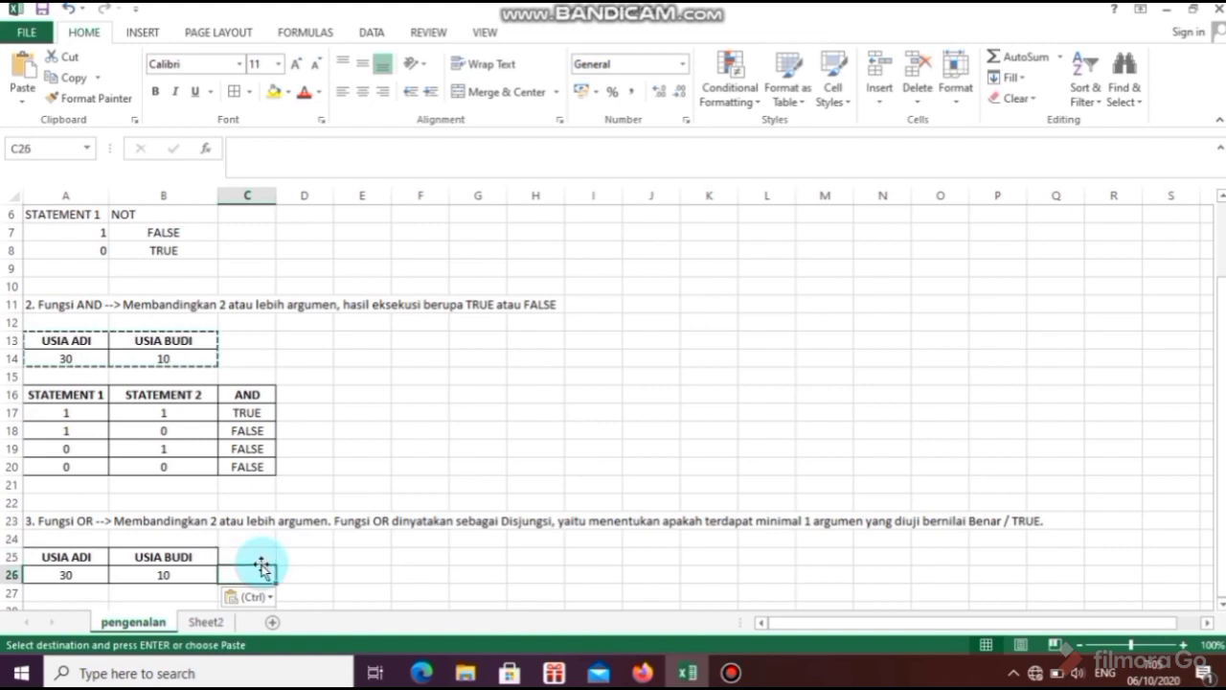
pyautogui.press('Down')
pyautogui.press('Down')
pyautogui.press('Down')
pyautogui.press('Up')
pyautogui.press('Up')
pyautogui.press('Down')
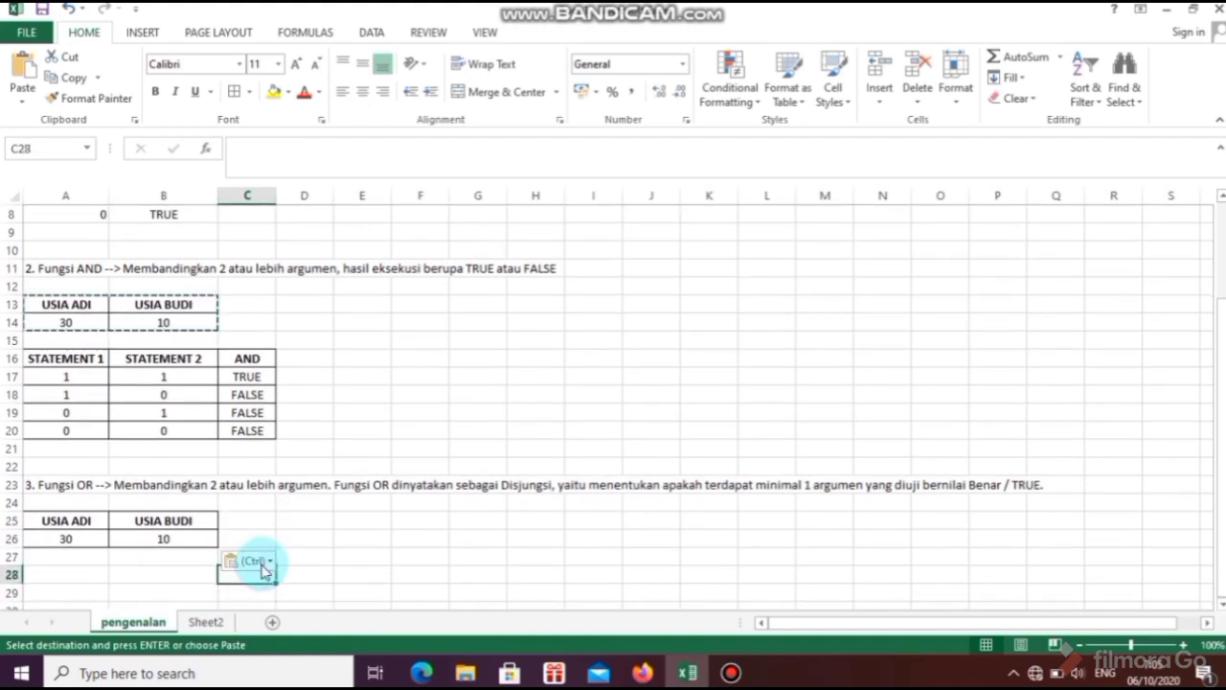
pyautogui.moveTo(65, 358); pyautogui.dragTo(205, 430)
pyautogui.hotkey('ctrl', 'c')
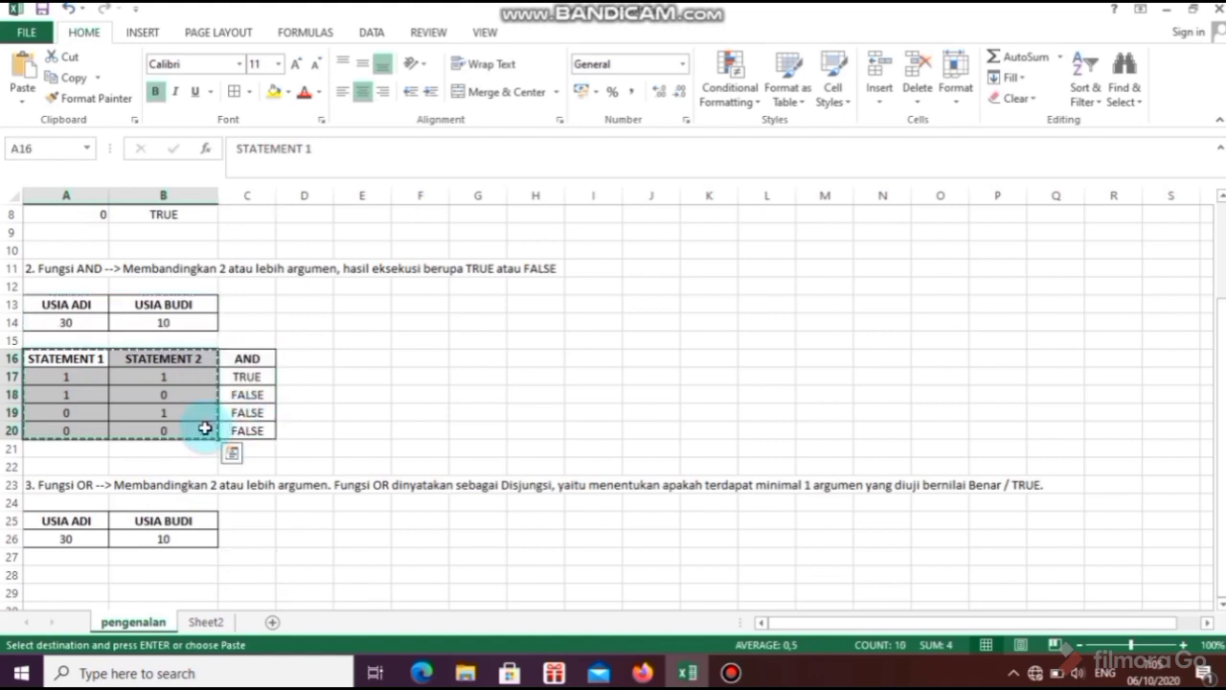
pyautogui.click(92, 579)
pyautogui.hotkey('ctrl', 'v')
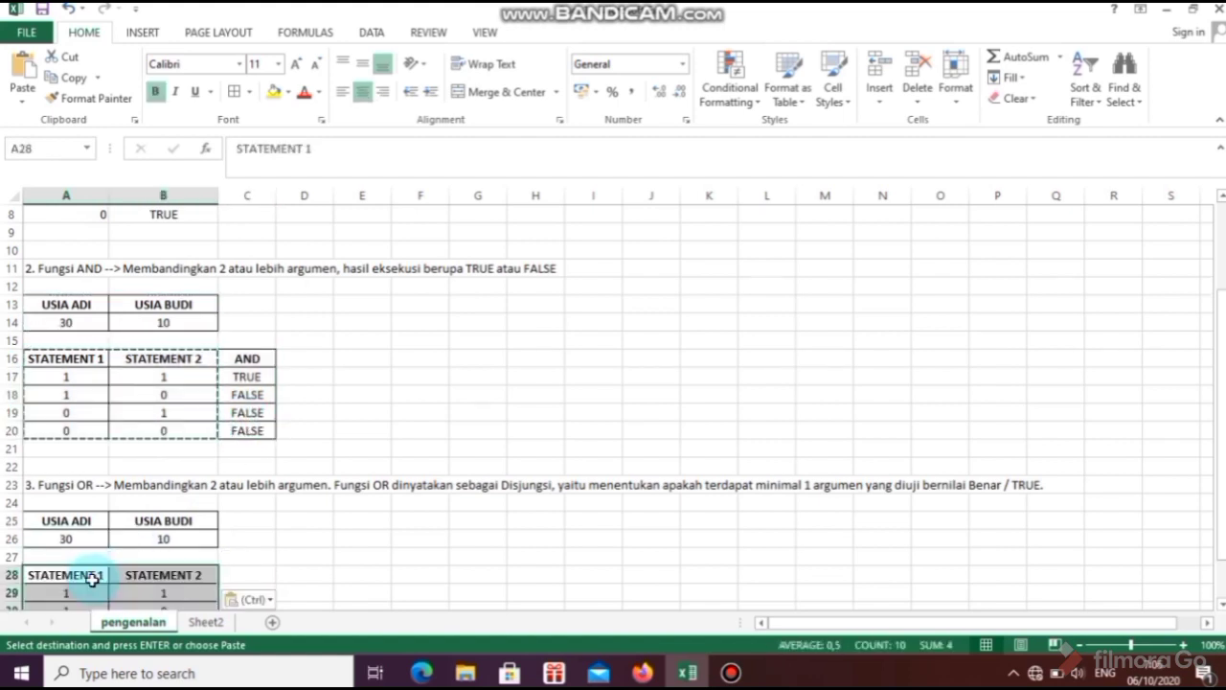
# - Enter the header "OR" in cell C28, beside the STATEMENT 2 header
pyautogui.click(309, 563)
pyautogui.press('Down')
pyautogui.press('Down')
pyautogui.press('Down')
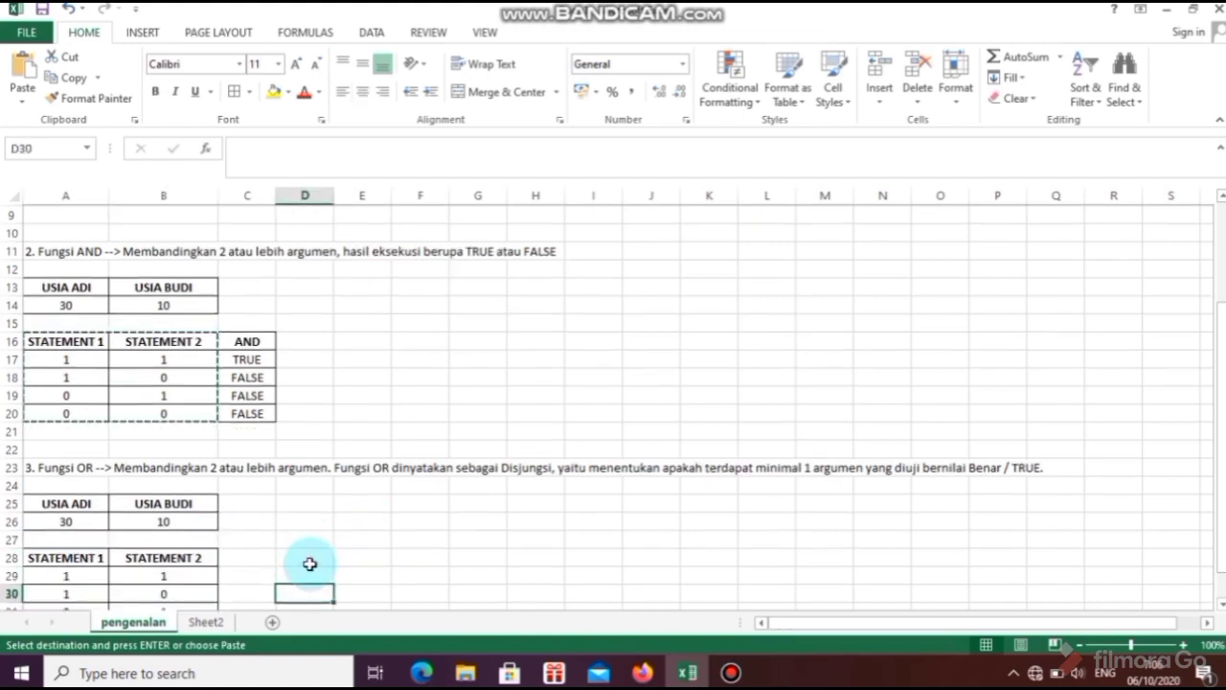
pyautogui.press('Left')
pyautogui.press('Up')
pyautogui.press('Up')
pyautogui.write('OR')
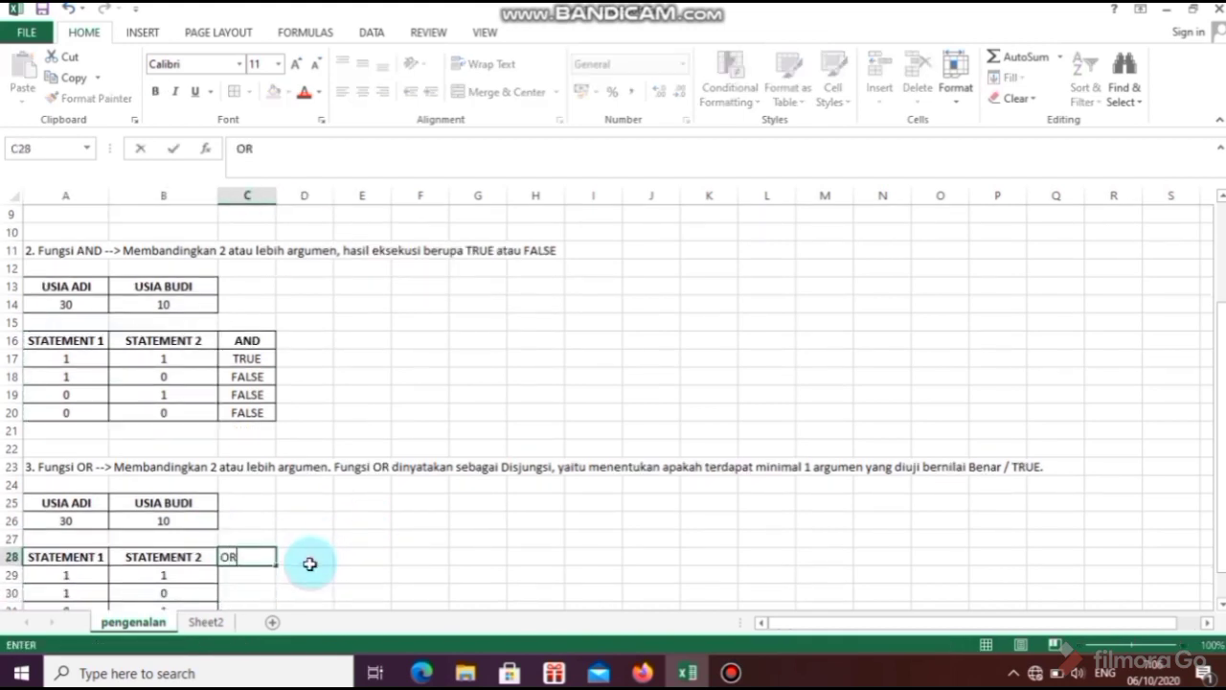
pyautogui.click(255, 591)
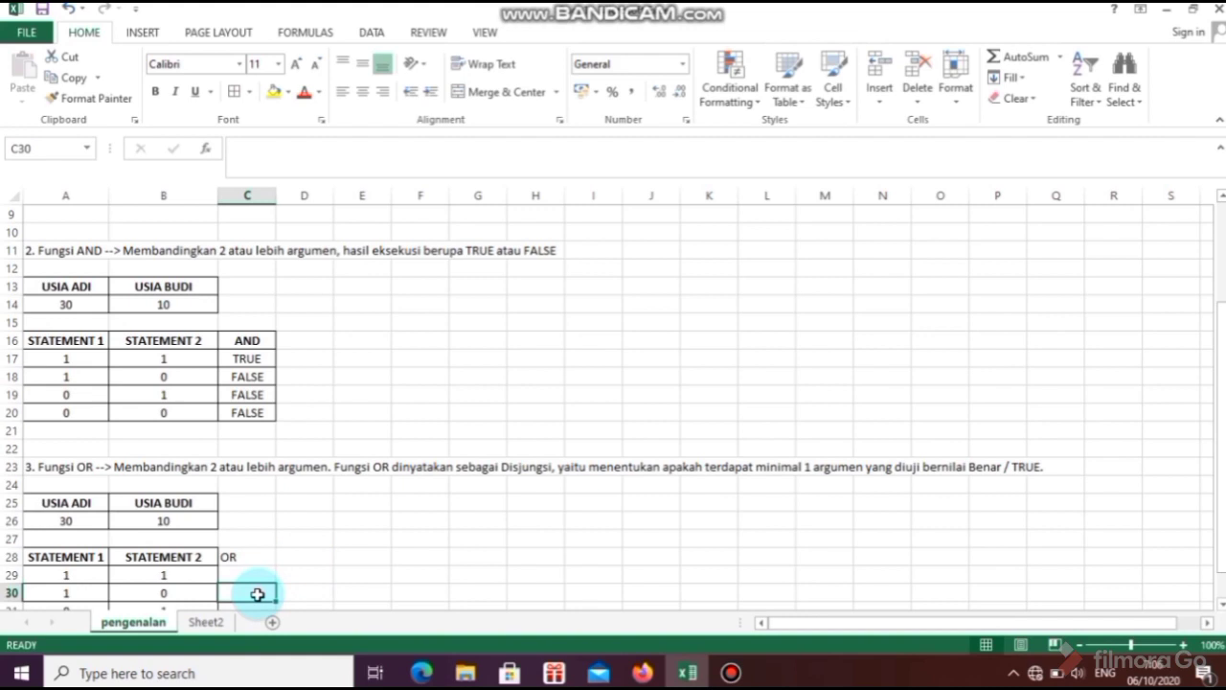
# - Start the formula for the first row of the OR table by entering =OR in cell C29
pyautogui.click(90, 578)
pyautogui.press('Down')
pyautogui.press('Down')
pyautogui.press('Down')
pyautogui.press('Down')
pyautogui.press('Down')
pyautogui.press('Down')
pyautogui.press('Up')
pyautogui.press('Up')
pyautogui.press('Up')
pyautogui.press('Up')
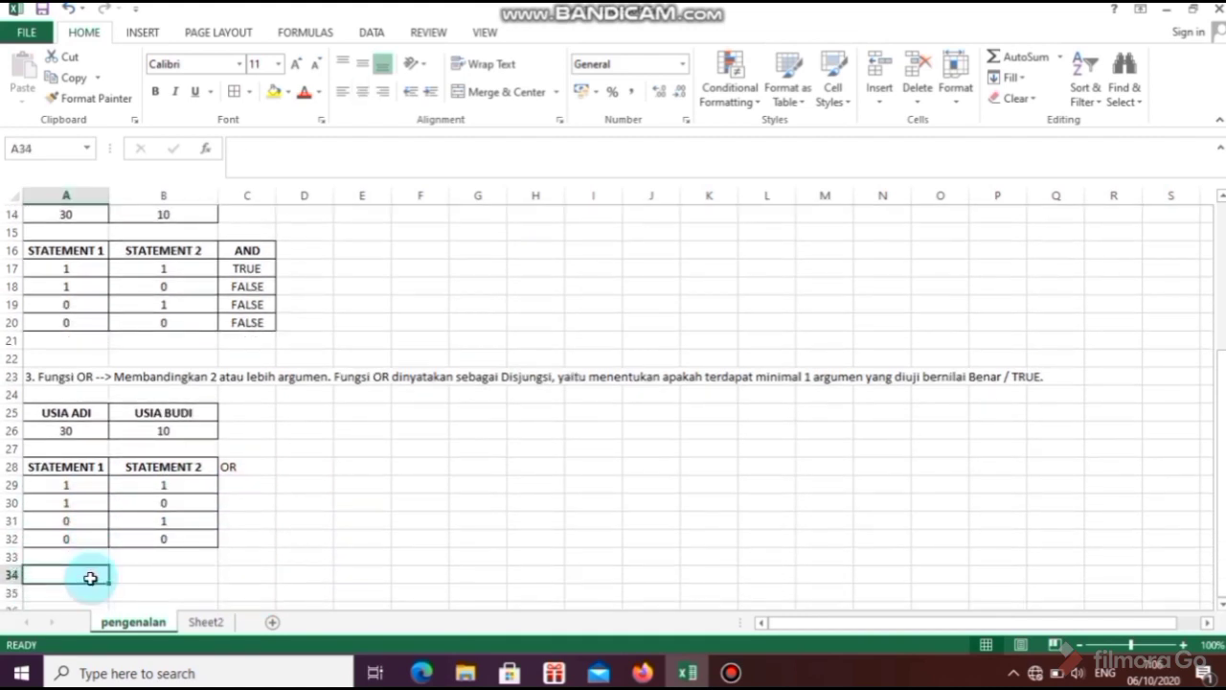
pyautogui.click(247, 489)
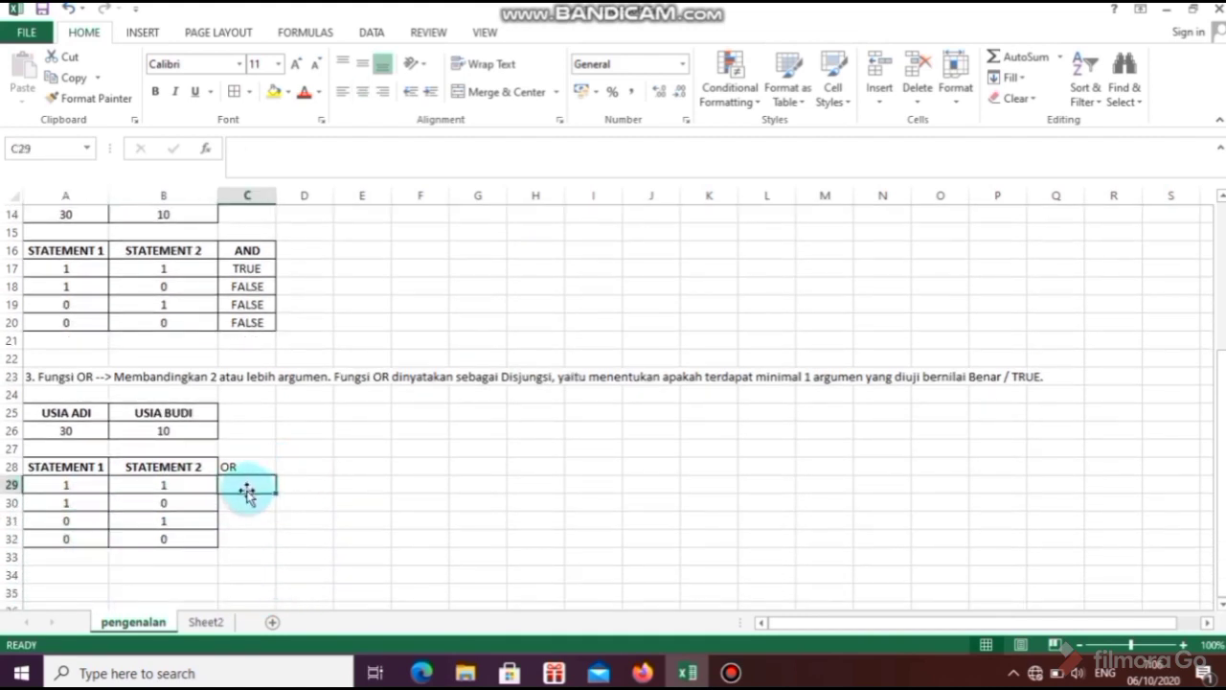
pyautogui.write('=OR')
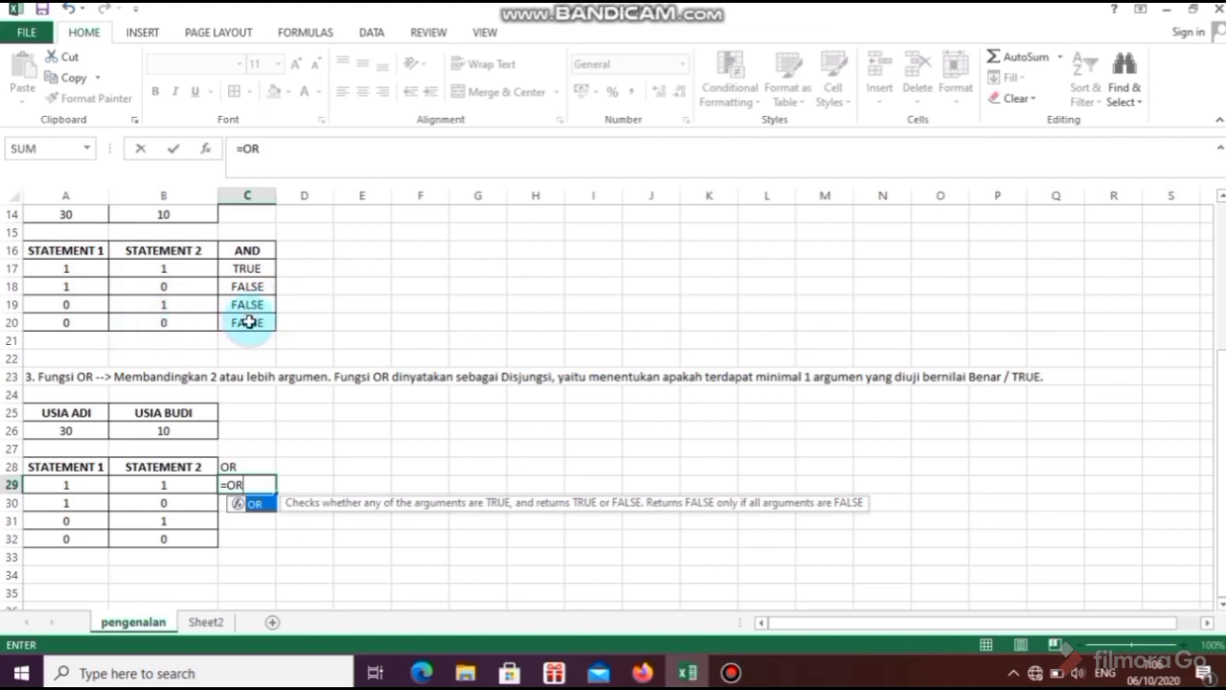
pyautogui.click(246, 531)
pyautogui.click(260, 488)
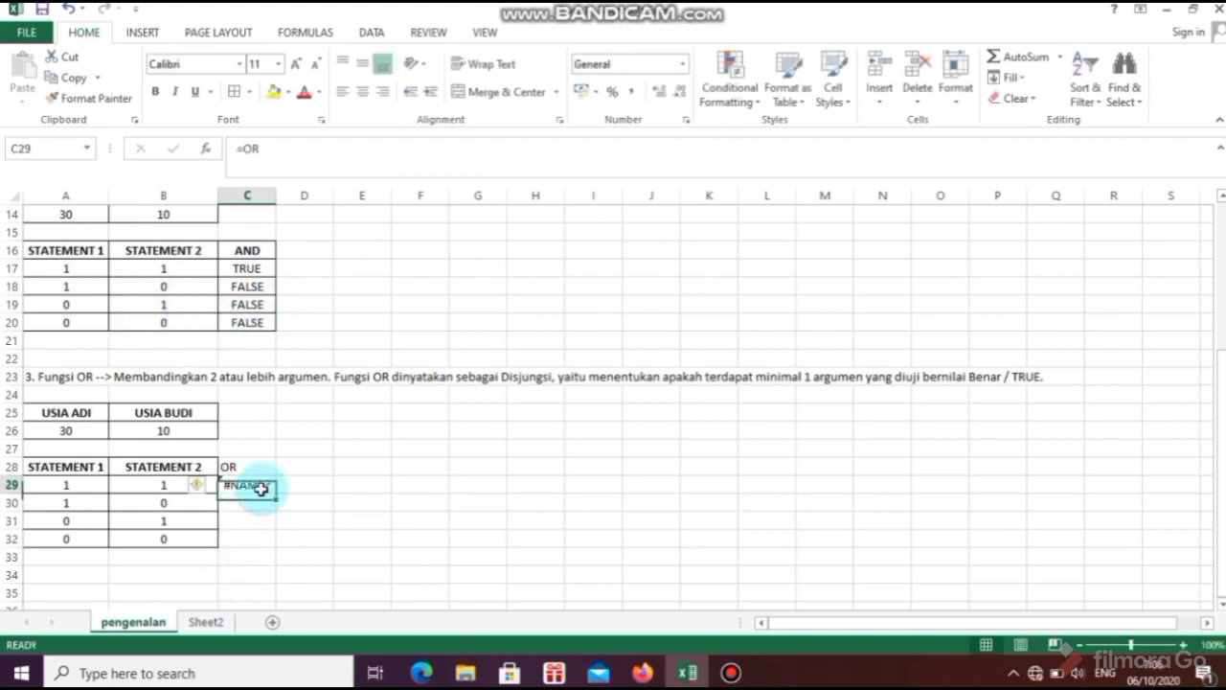
# - Complete the formula in C29 as =OR(A26>B26;B26<A26), comparing the two ages in both statements
pyautogui.click(277, 146)
pyautogui.write('(')
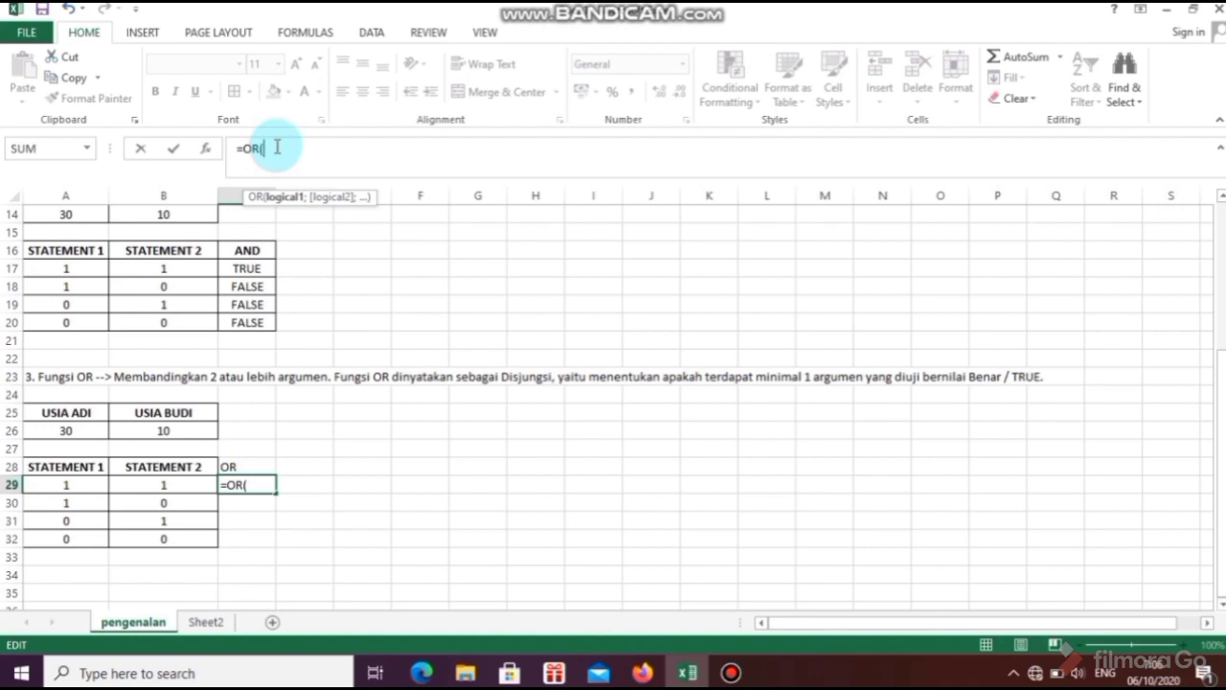
pyautogui.click(85, 428)
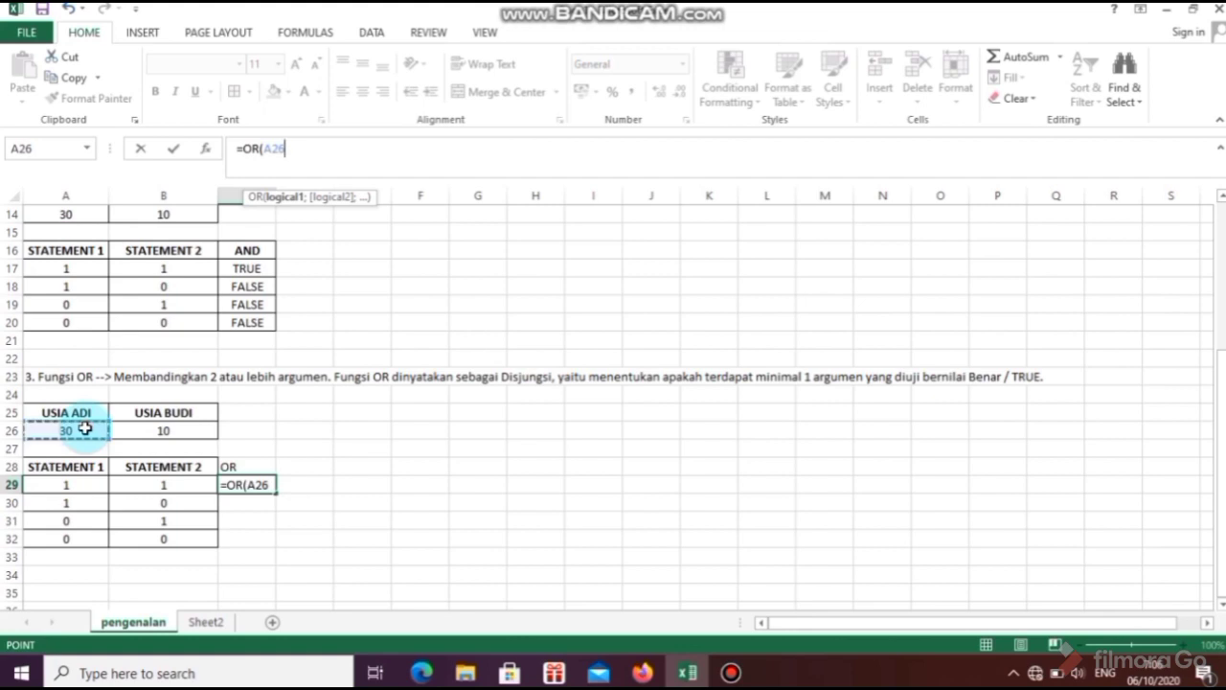
pyautogui.write('>')
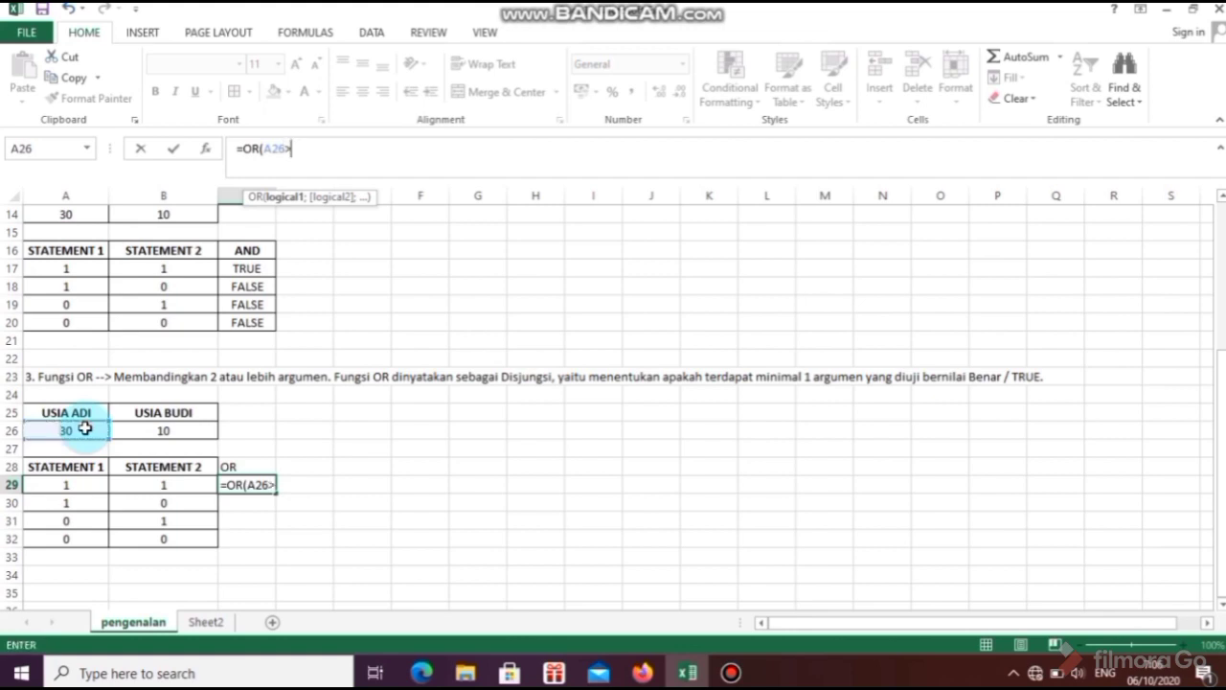
pyautogui.click(165, 431)
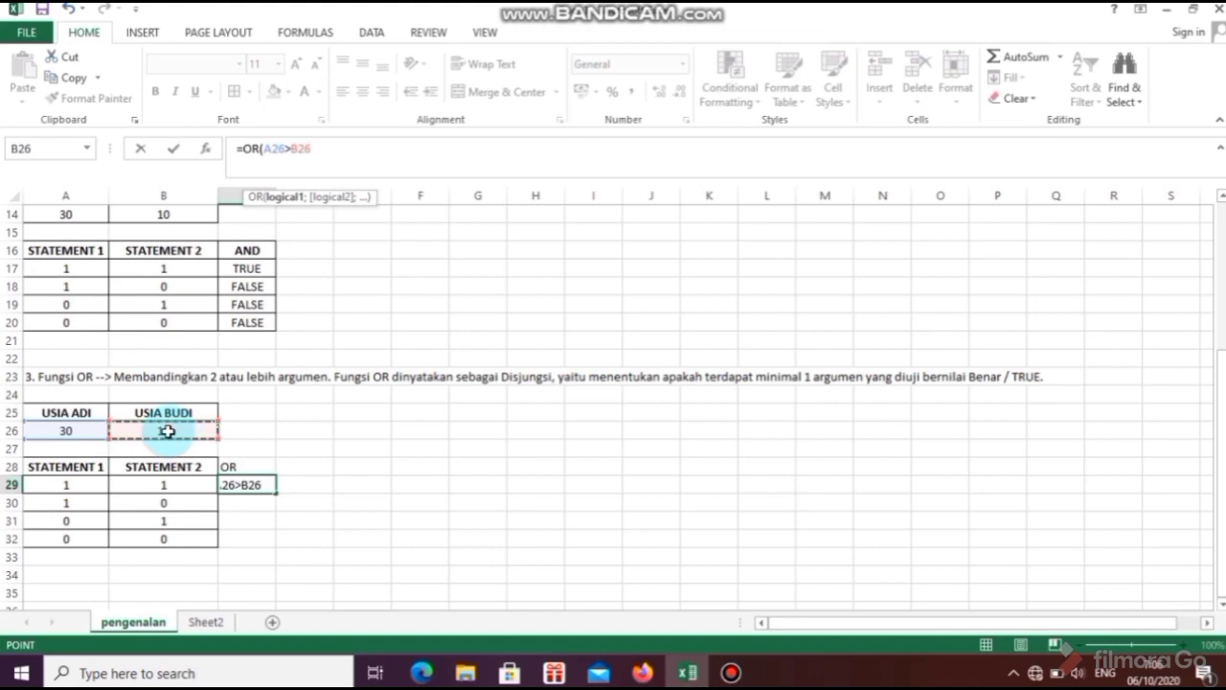
pyautogui.write(';')
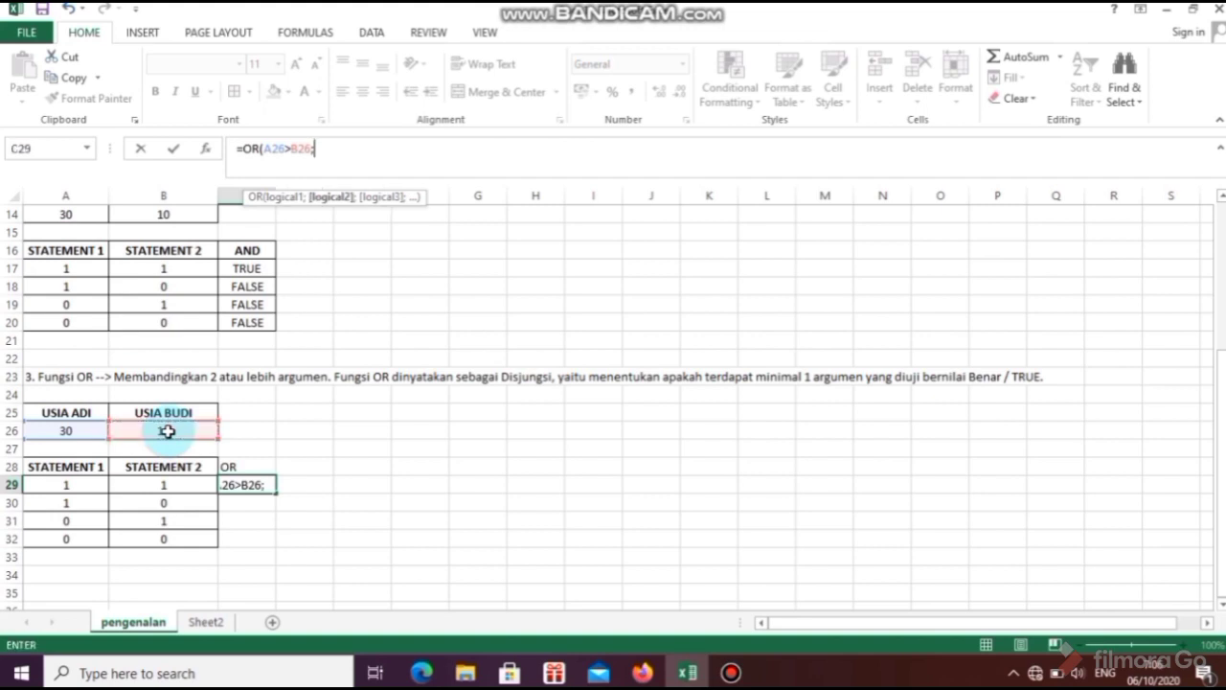
pyautogui.click(198, 430)
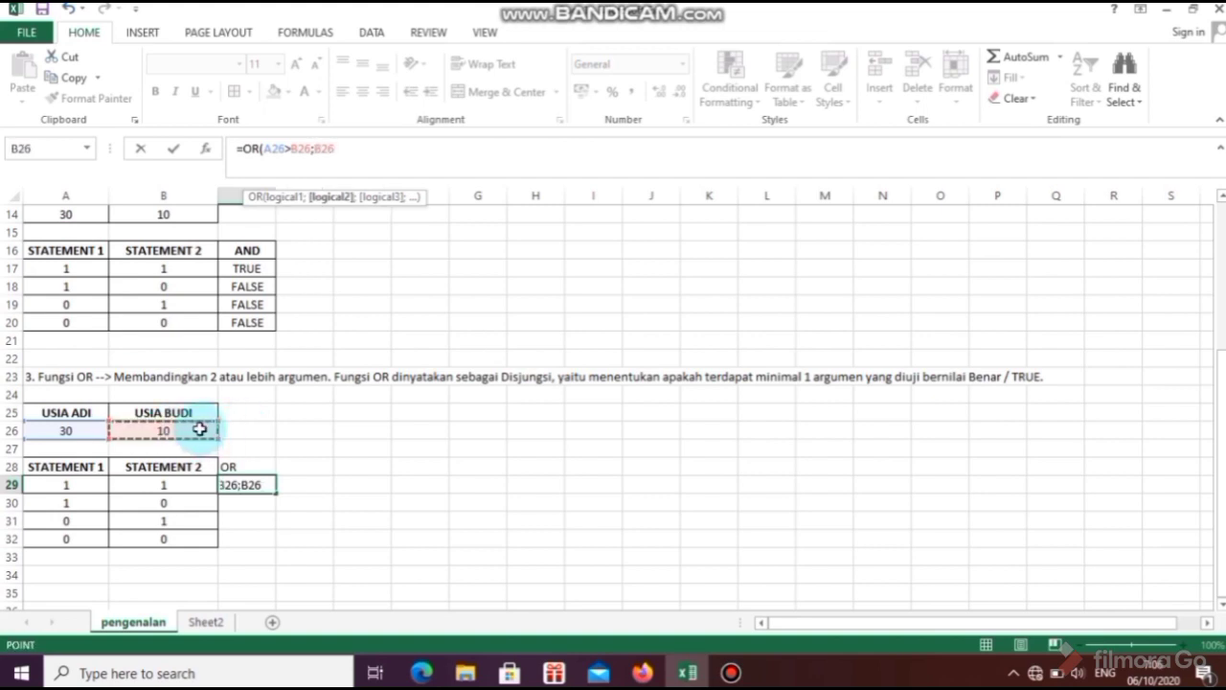
pyautogui.write('<')
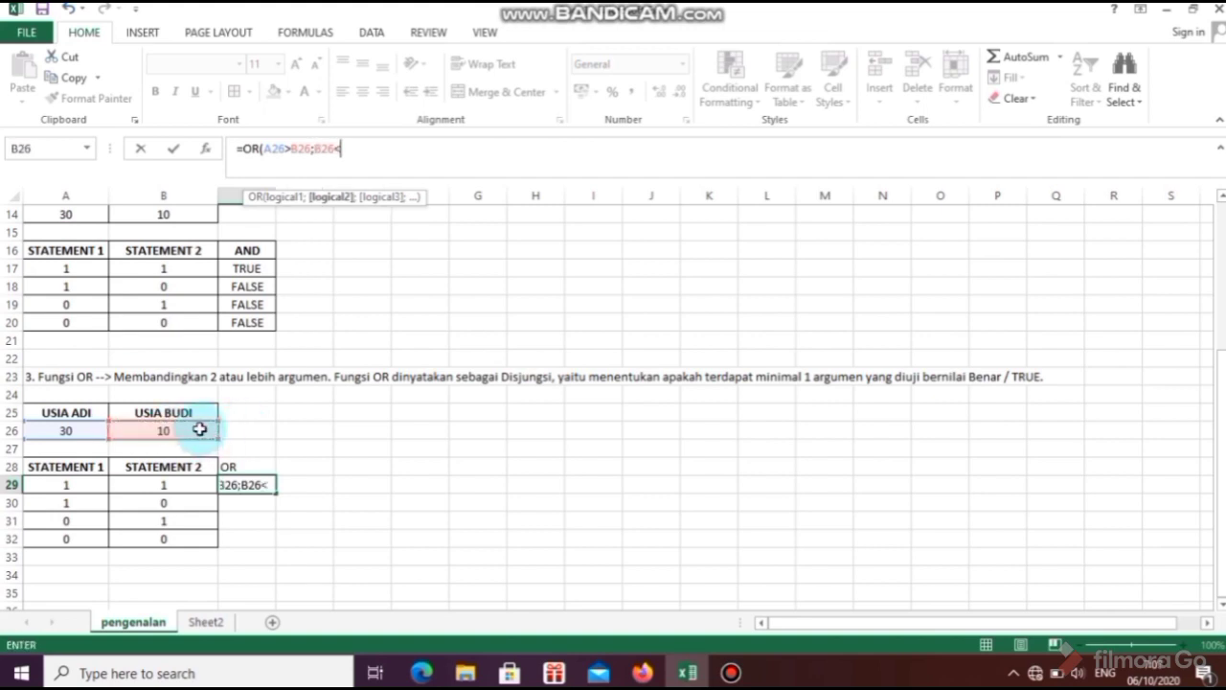
pyautogui.click(74, 429)
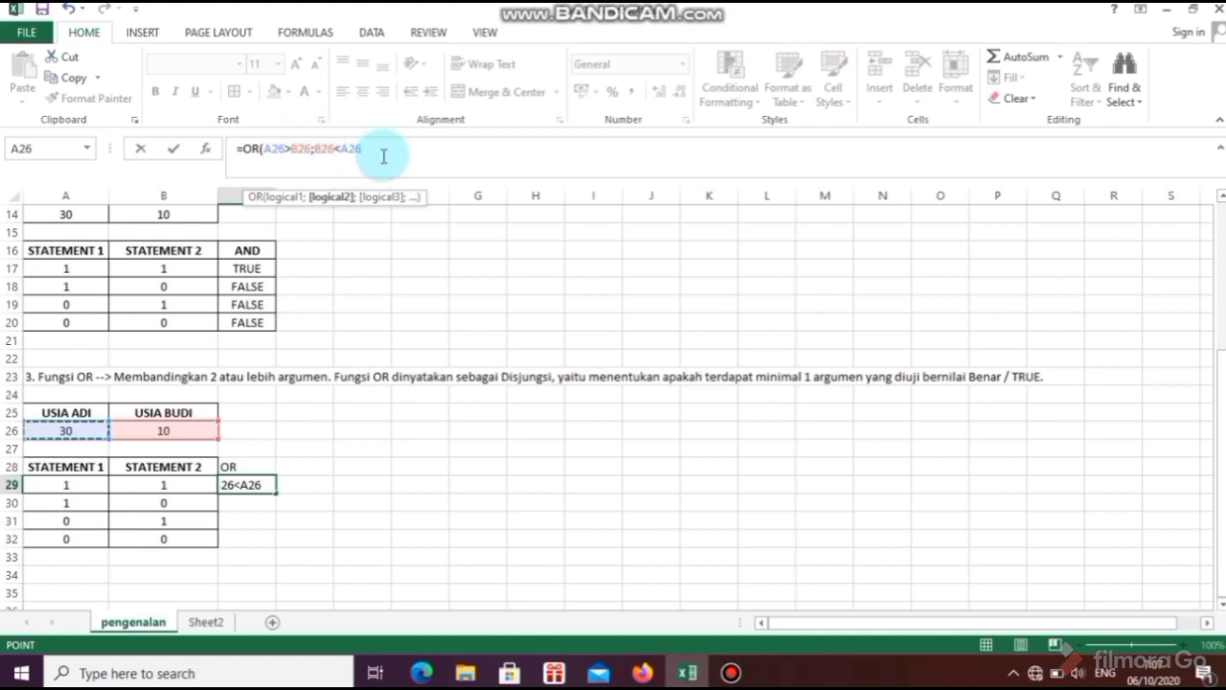
pyautogui.write(')')
pyautogui.press('Return')
pyautogui.click(249, 482)
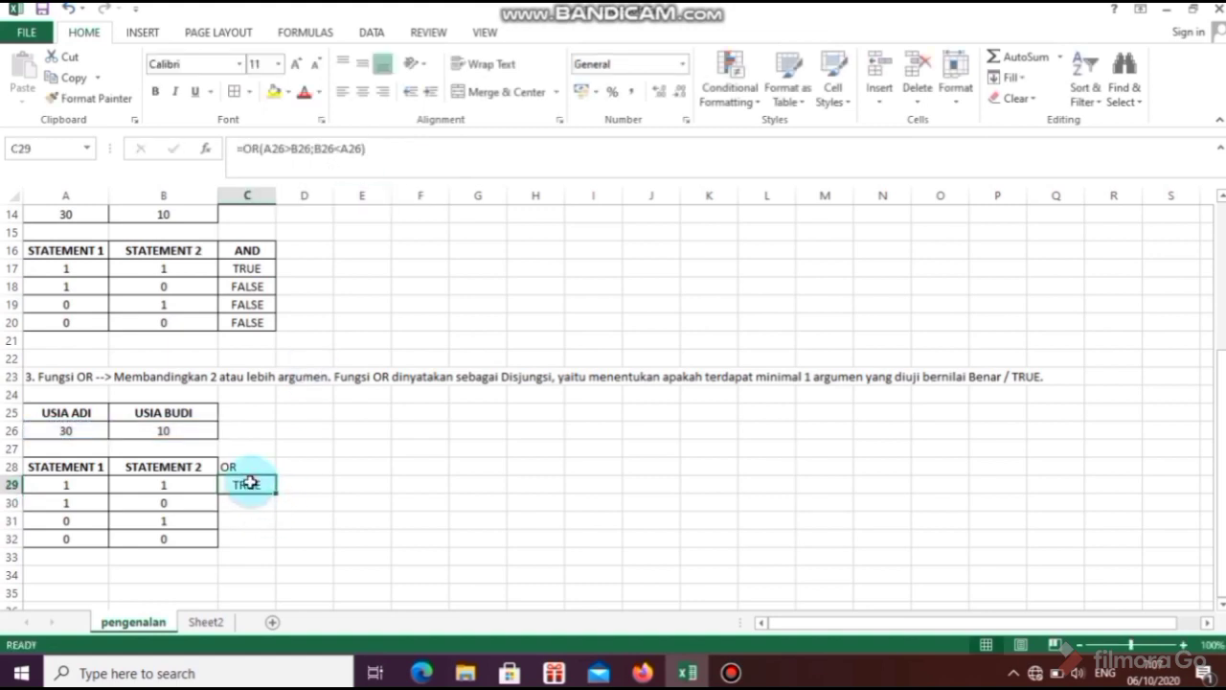
# - Enter the formula =OR(A26>B26;B26>A26) in cell C30 for the 1 and 0 statement row
pyautogui.click(163, 506)
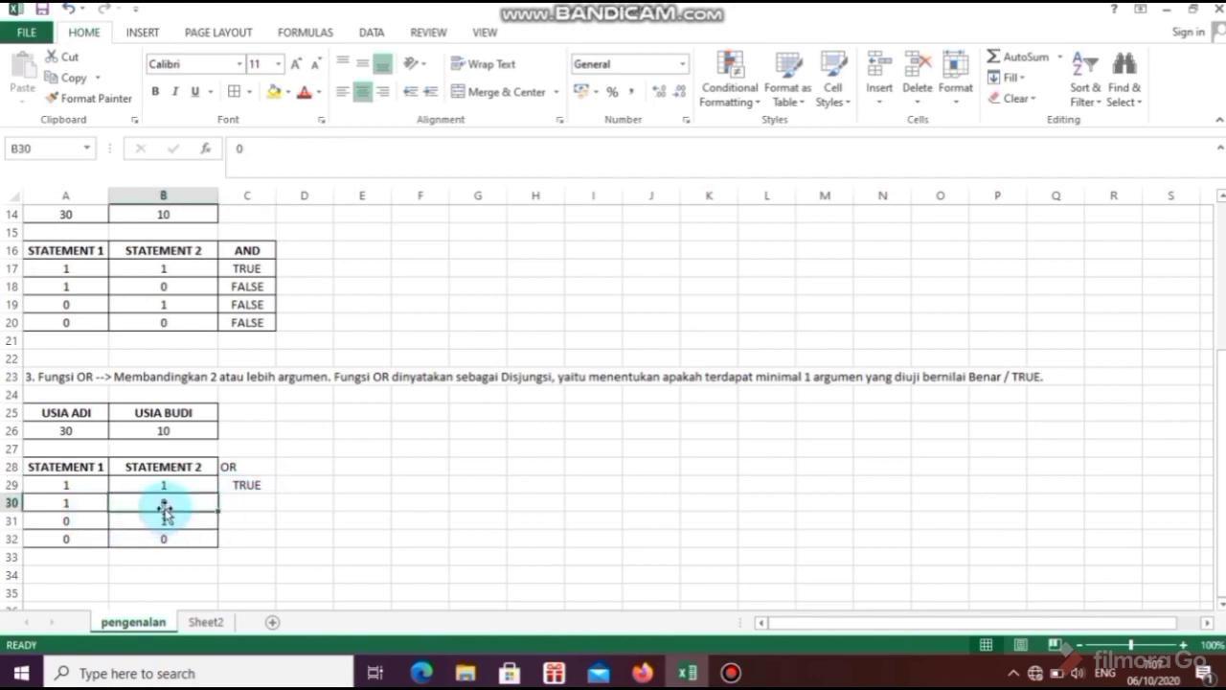
pyautogui.click(260, 504)
pyautogui.write('=')
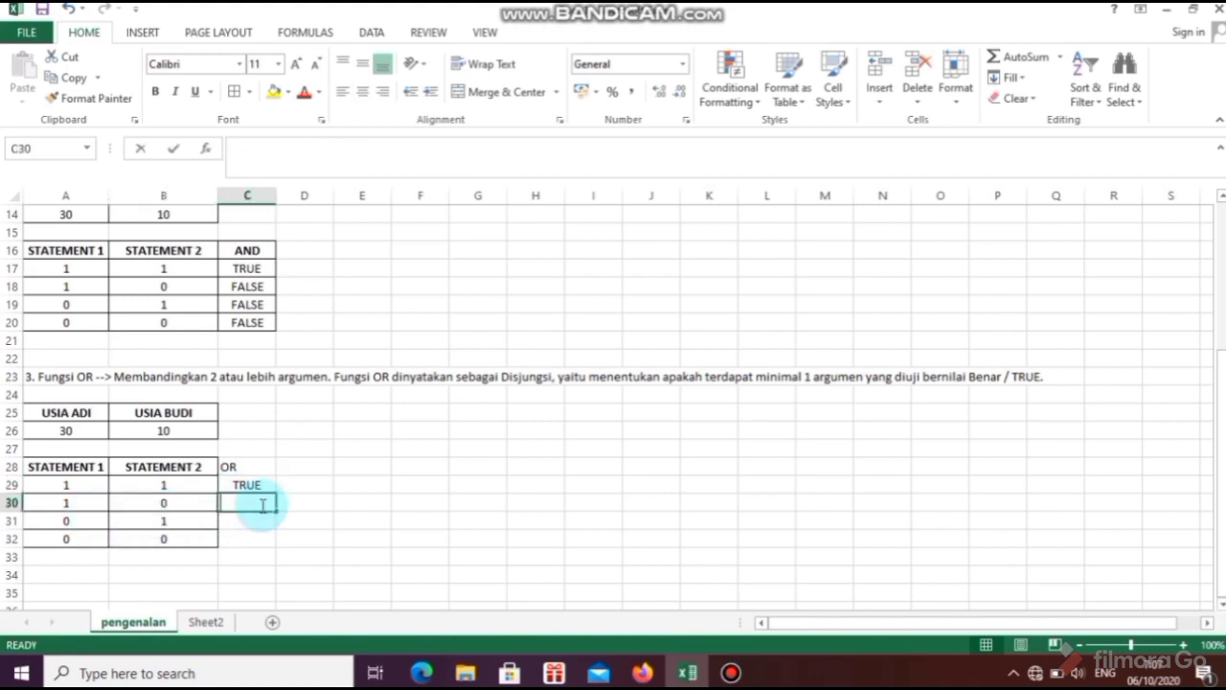
pyautogui.write('0')
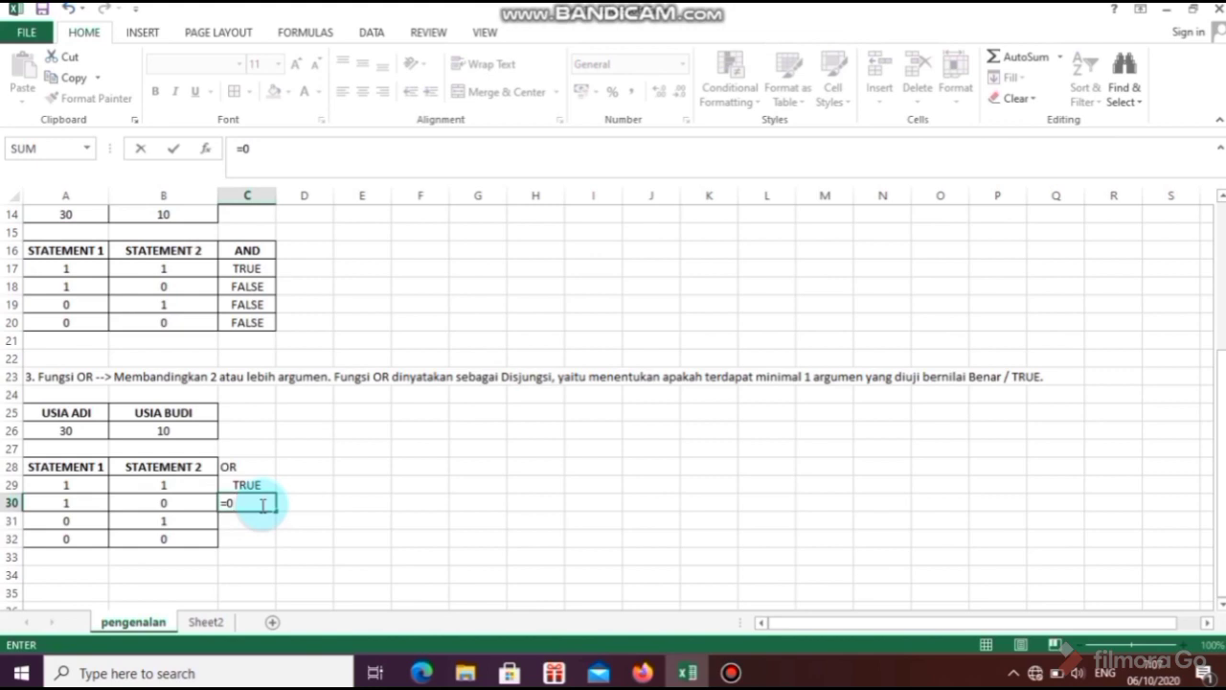
pyautogui.write('R')
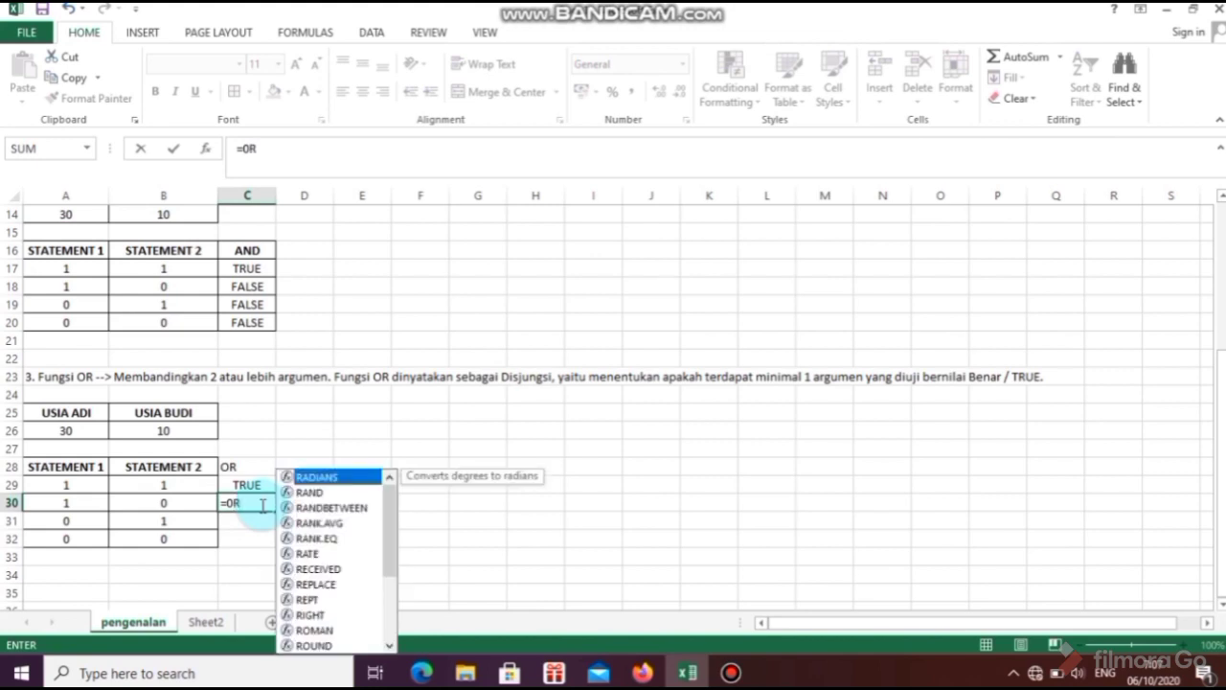
pyautogui.press('BackSpace')
pyautogui.write('O')
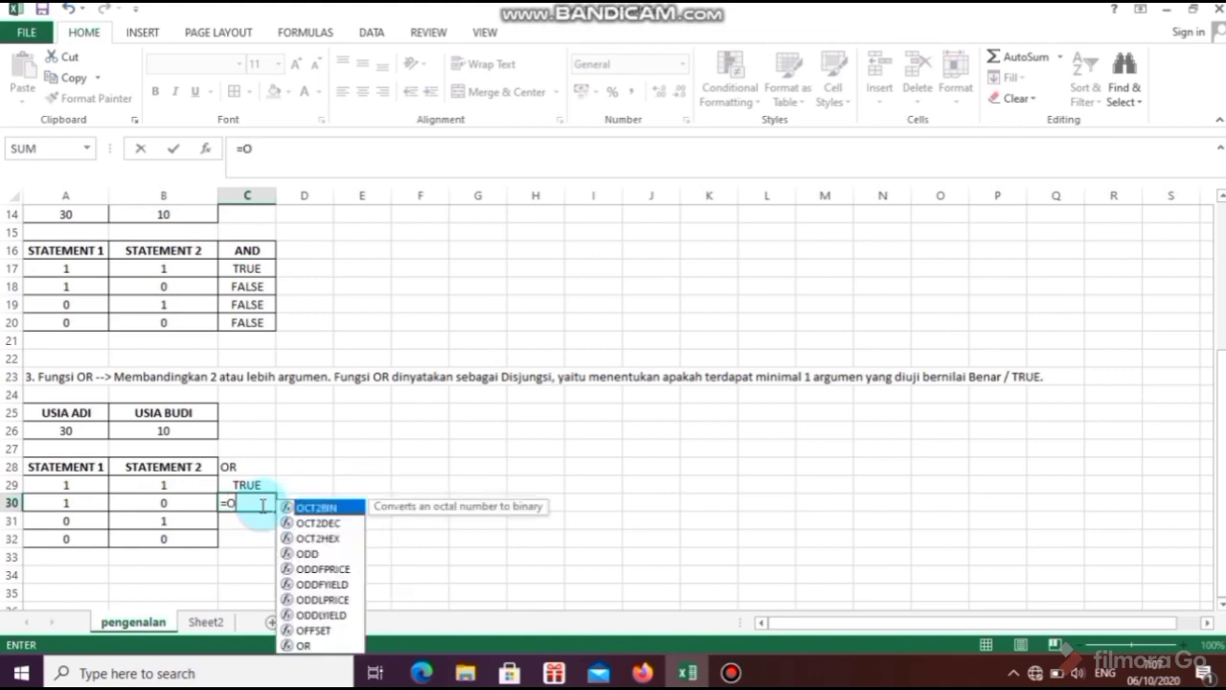
pyautogui.write('R(')
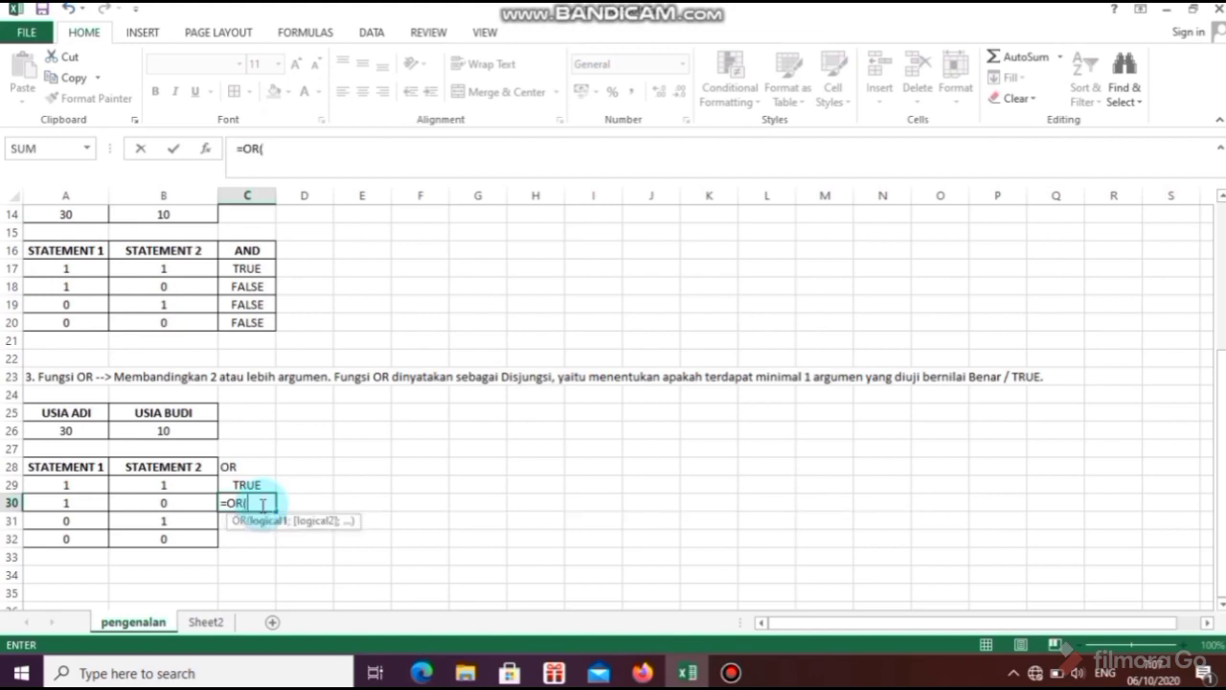
pyautogui.click(83, 431)
pyautogui.write('>')
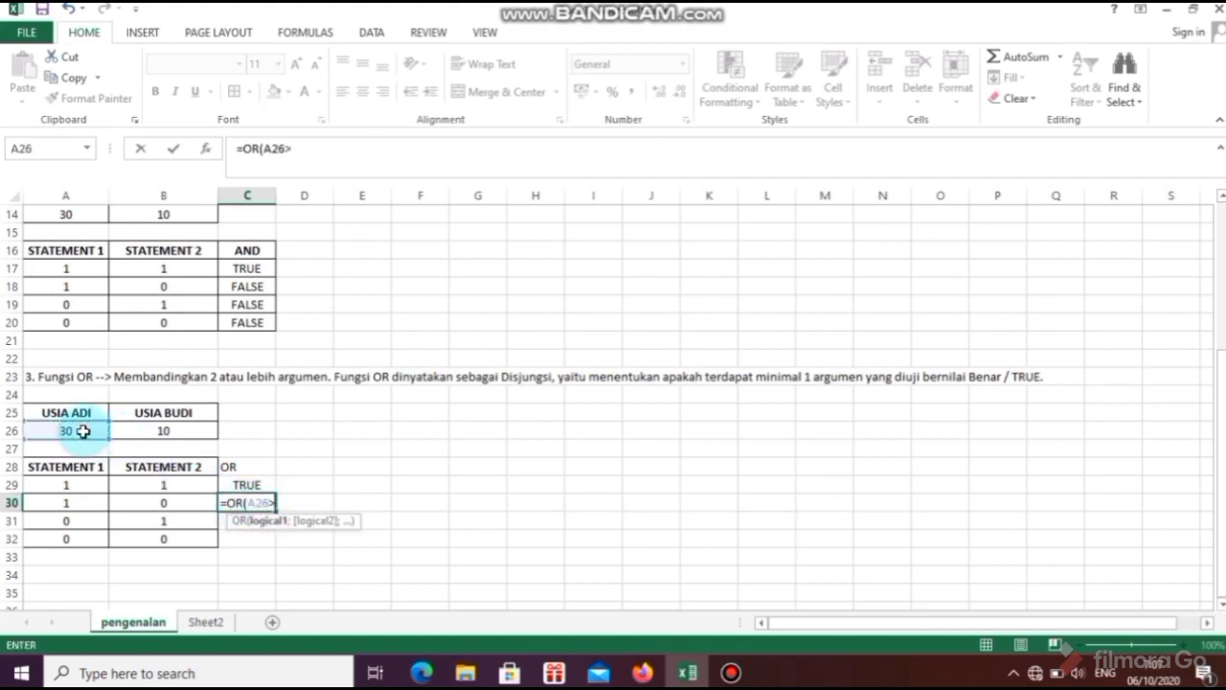
pyautogui.click(137, 430)
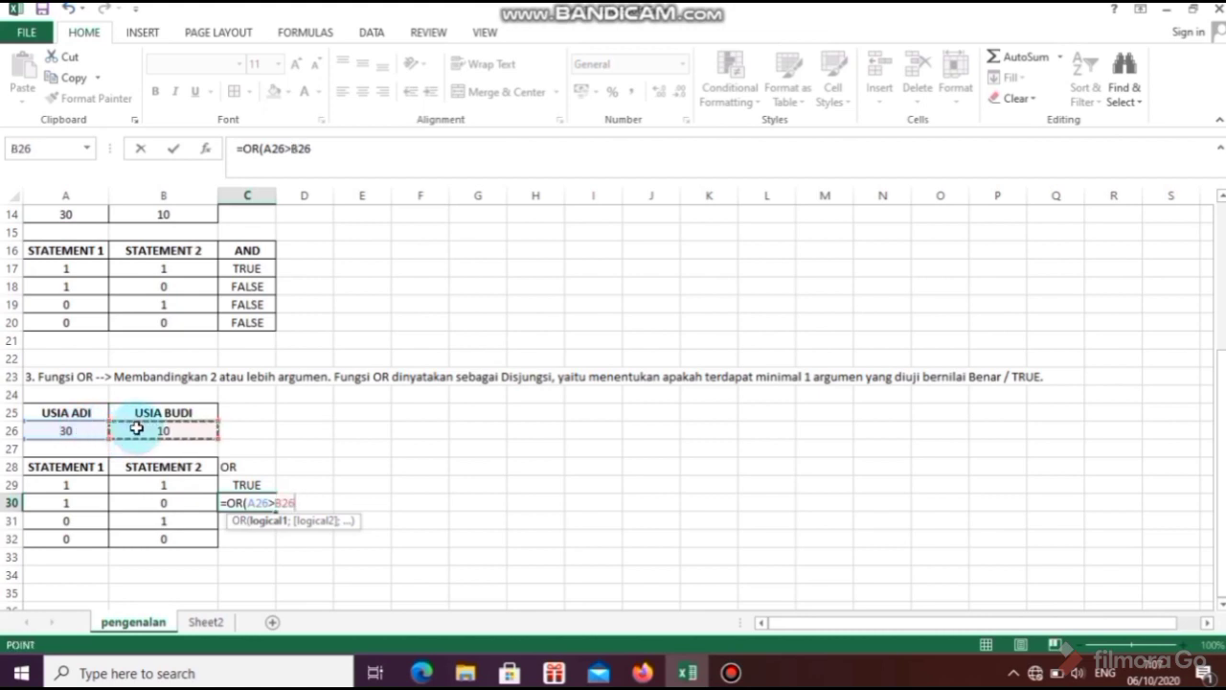
pyautogui.write(';')
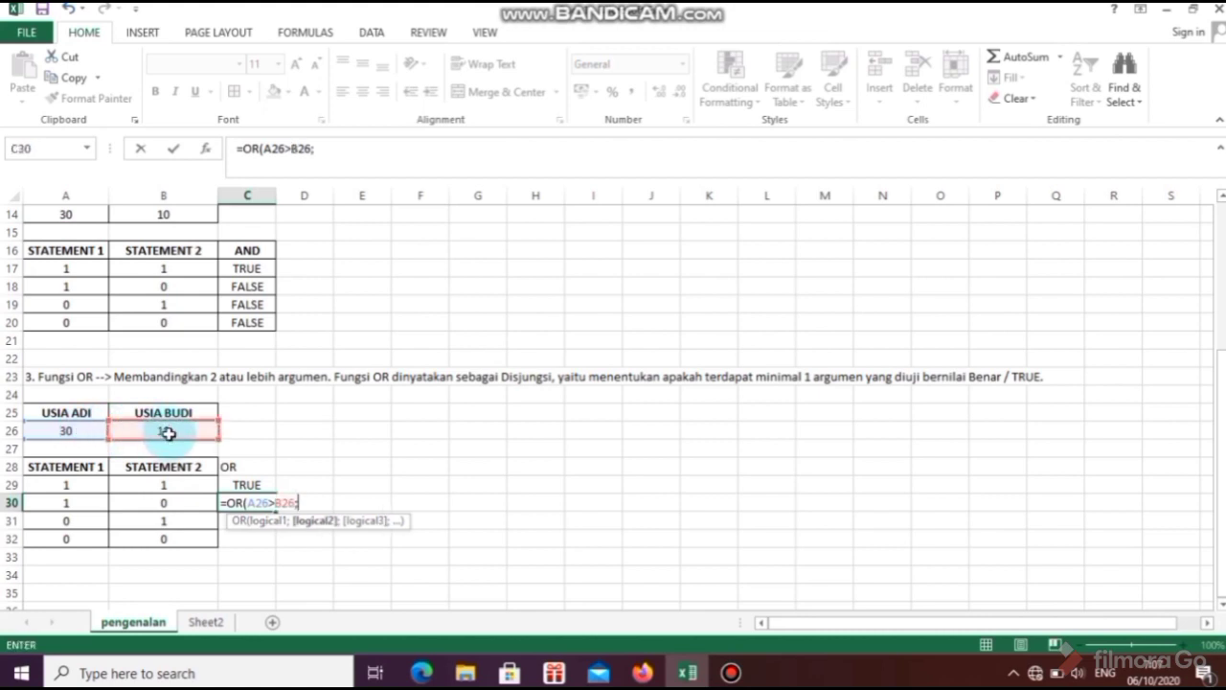
pyautogui.click(168, 430)
pyautogui.write('>')
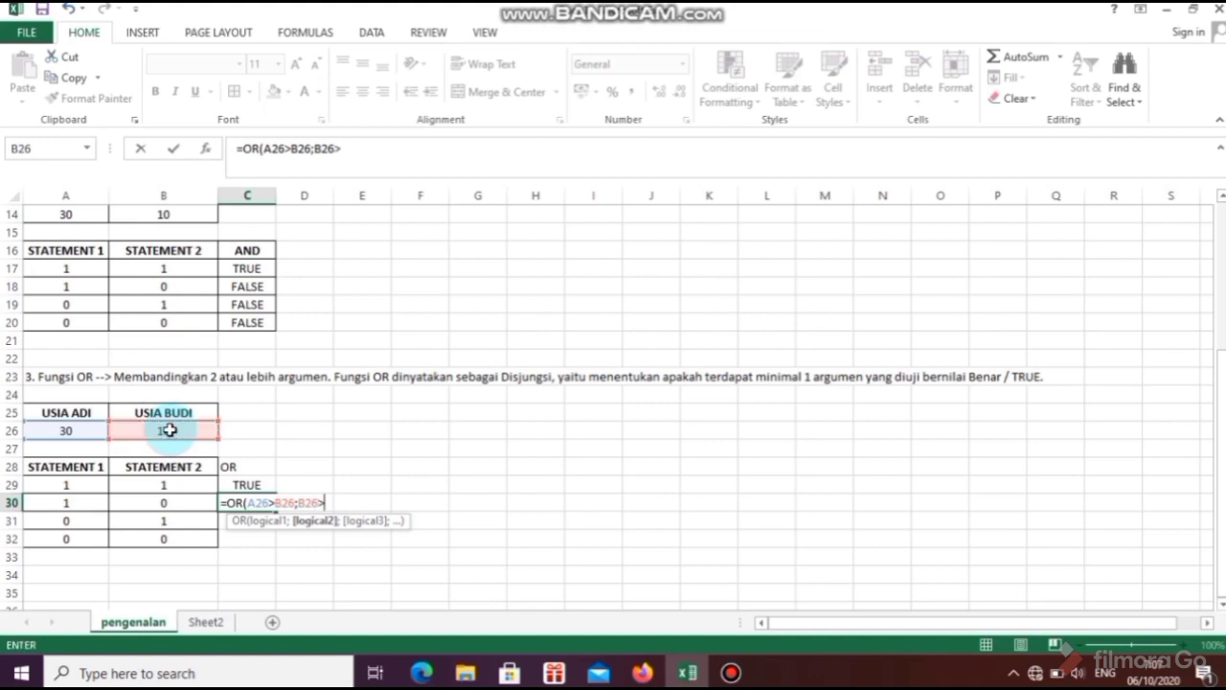
pyautogui.click(97, 432)
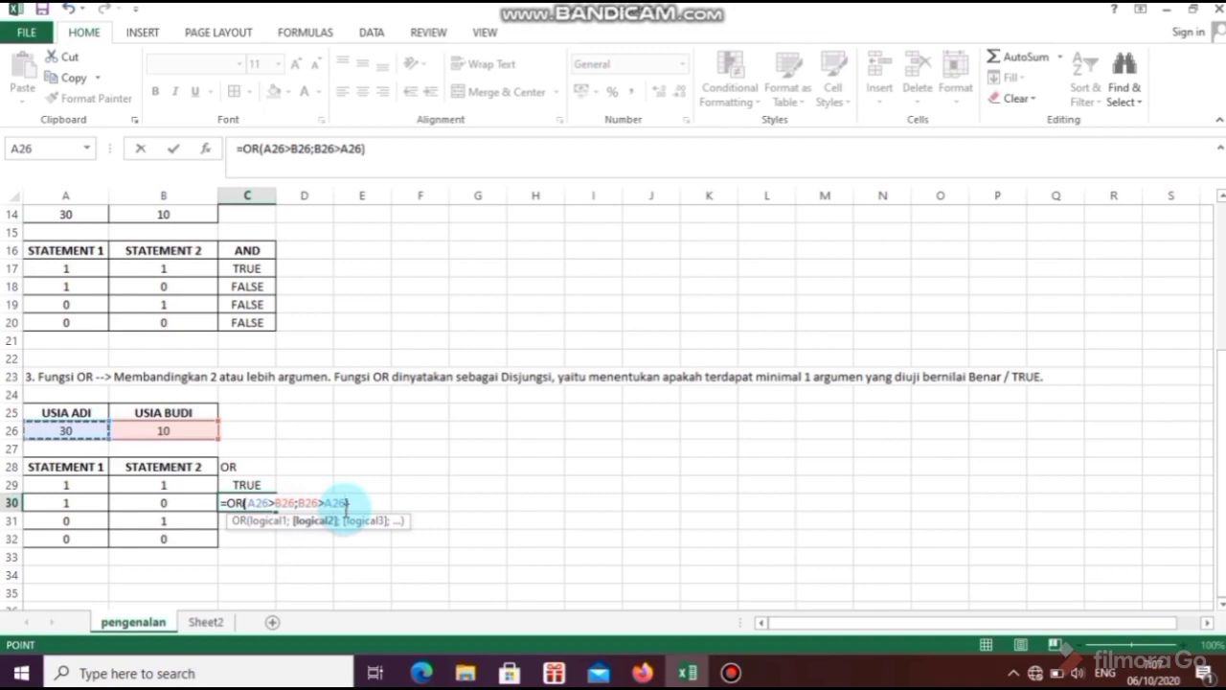
pyautogui.press('Return')
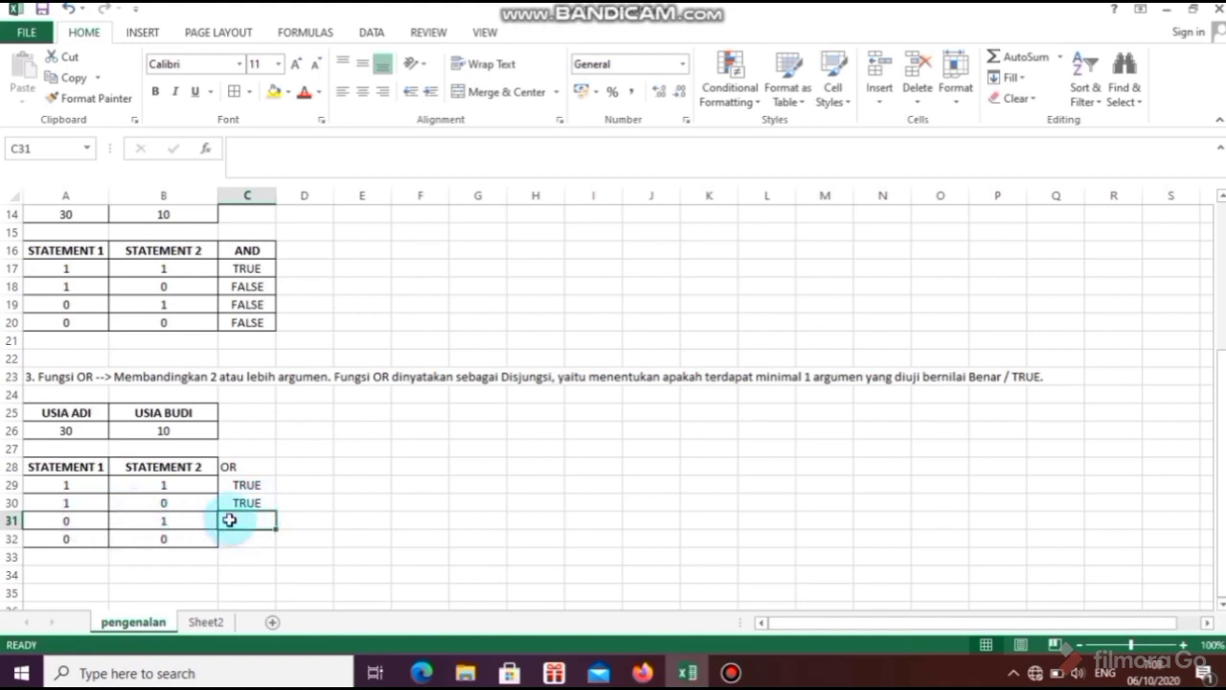
# - Enter the formula =OR(B26>A26;A26>B26) in cell C31 for the 0 and 1 statement row
pyautogui.write('=OR')
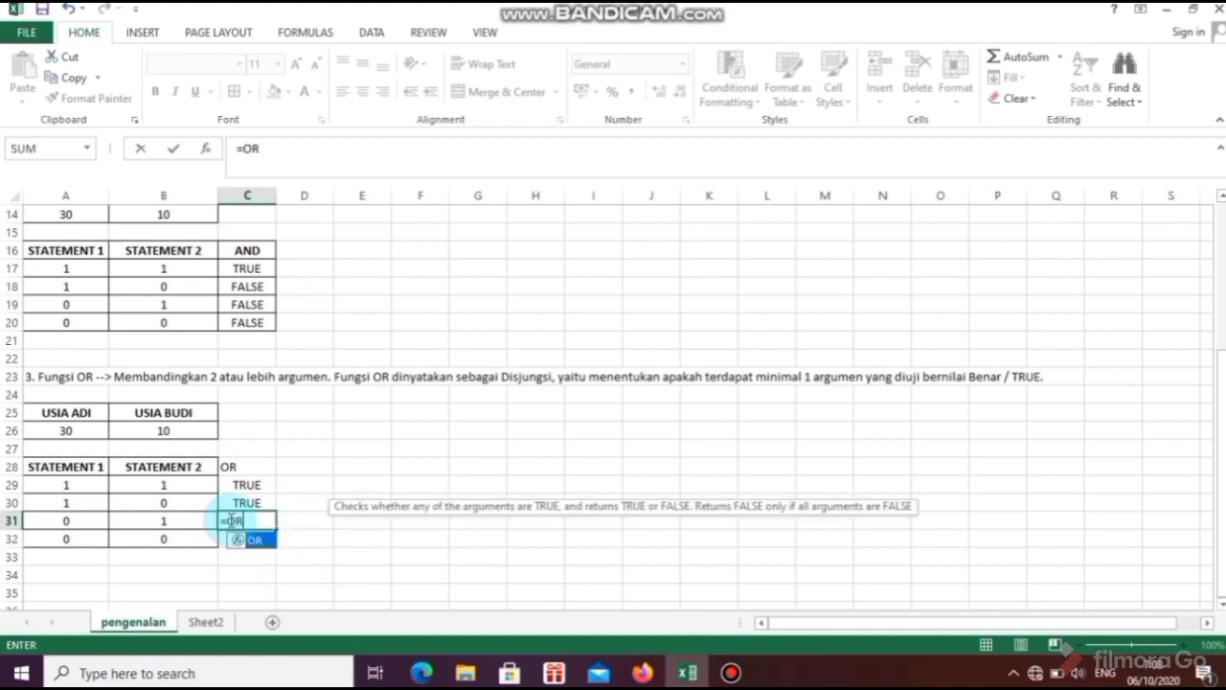
pyautogui.write('(')
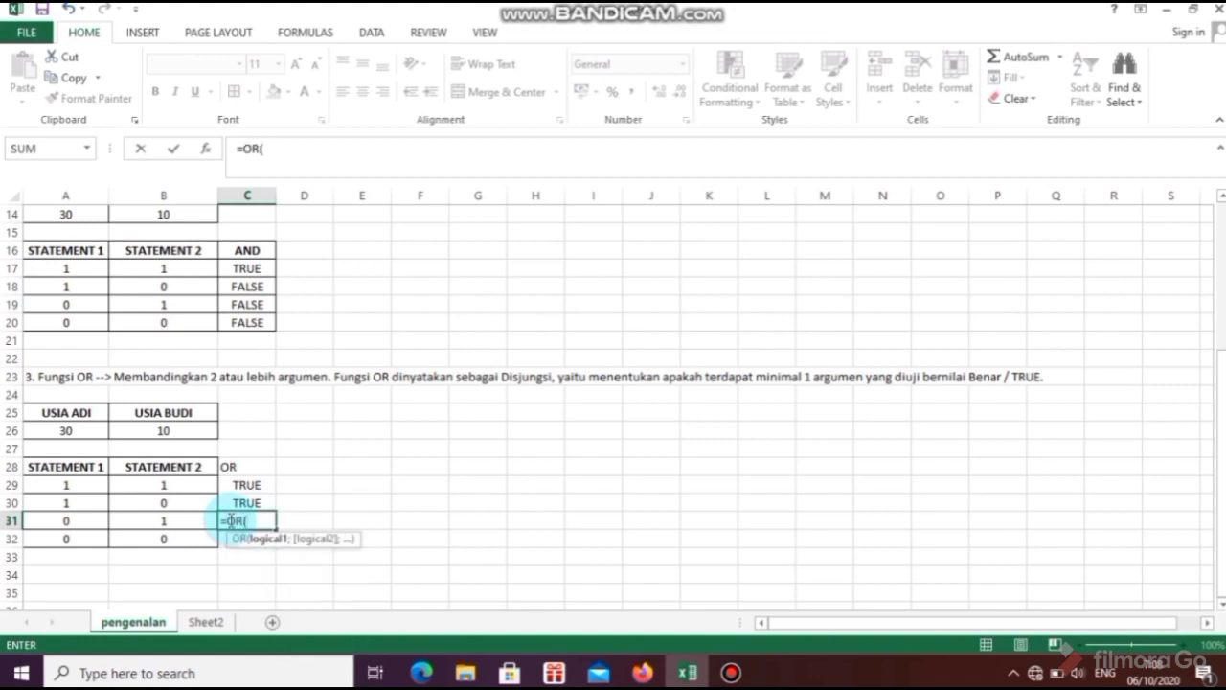
pyautogui.click(179, 431)
pyautogui.write('>')
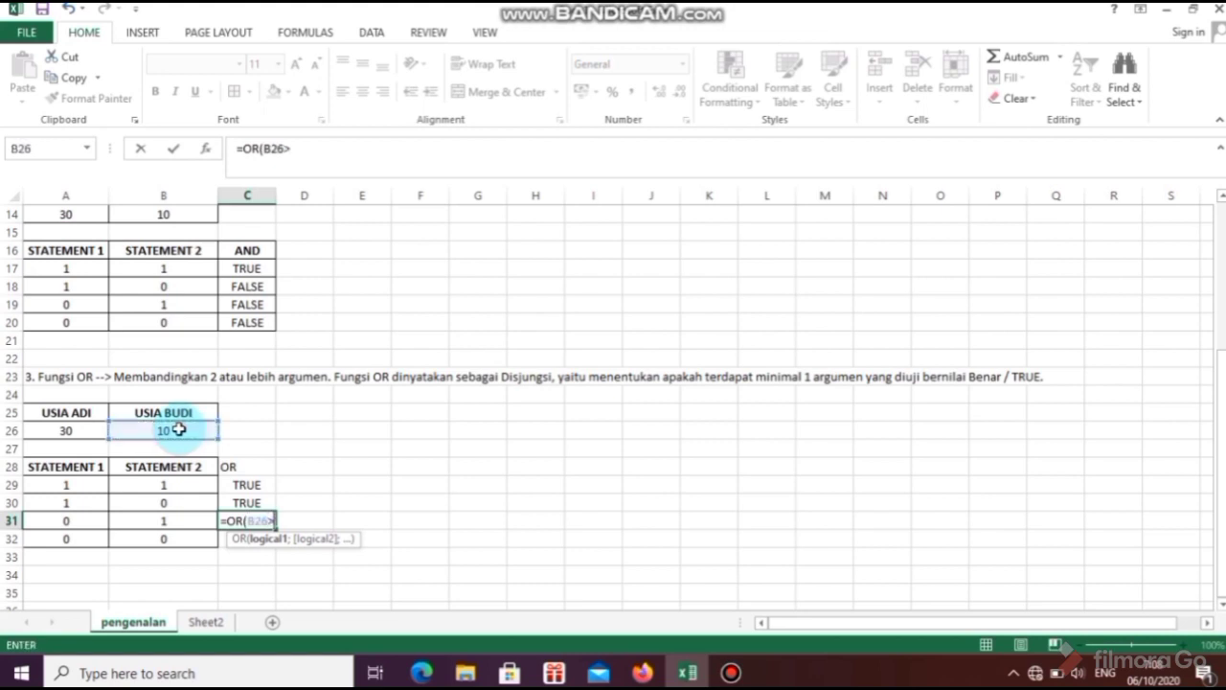
pyautogui.click(82, 430)
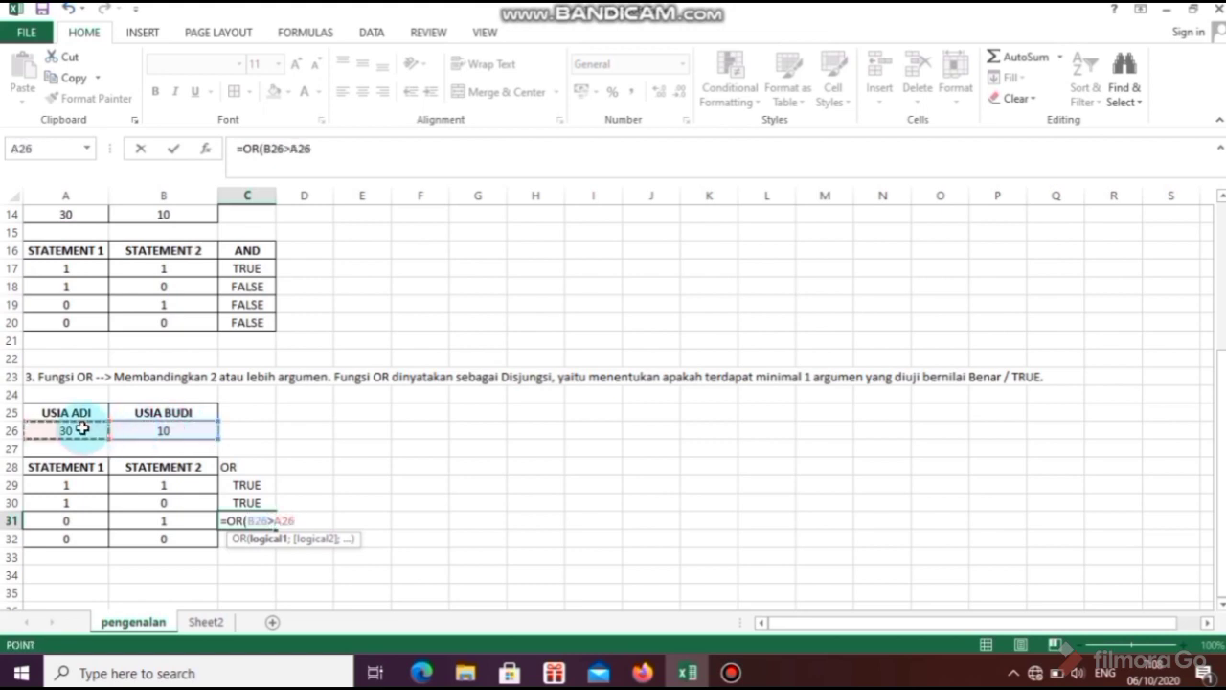
pyautogui.write(';')
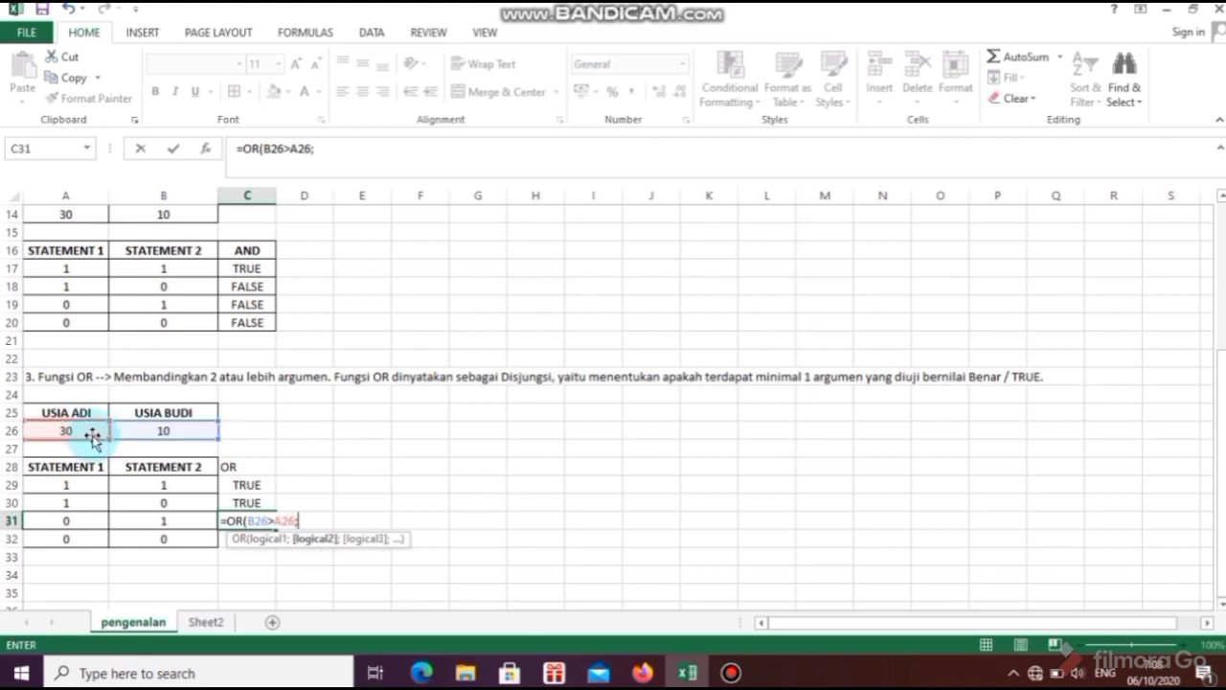
pyautogui.click(90, 431)
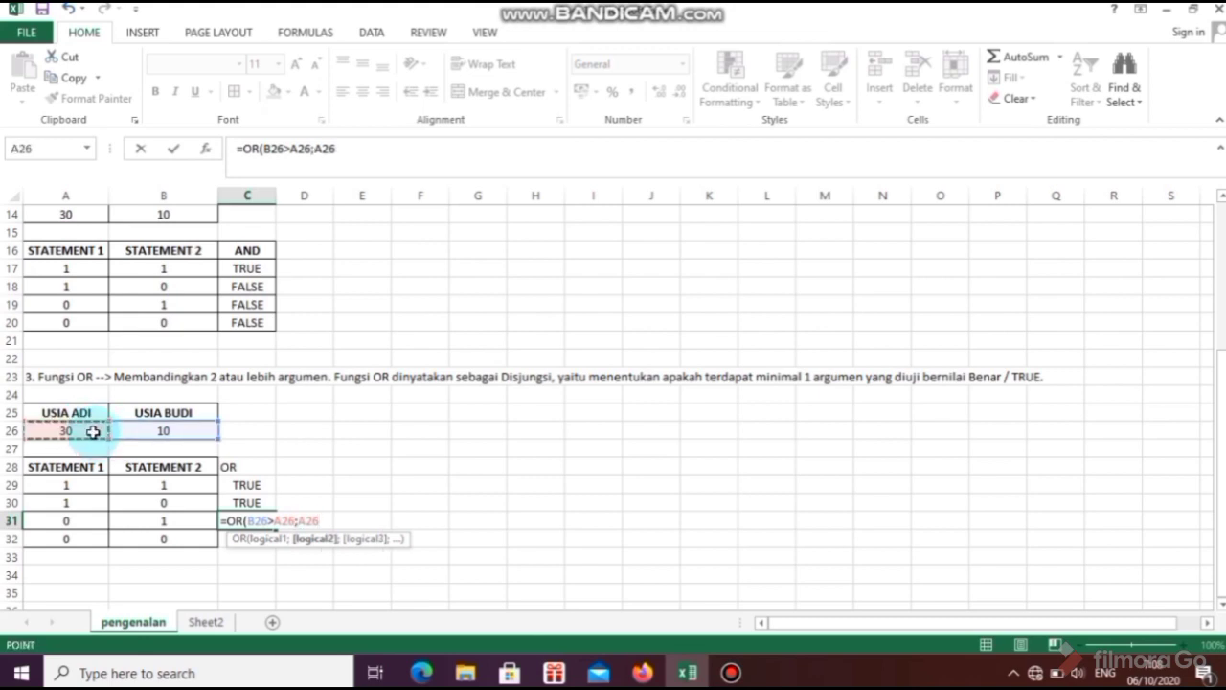
pyautogui.write('>')
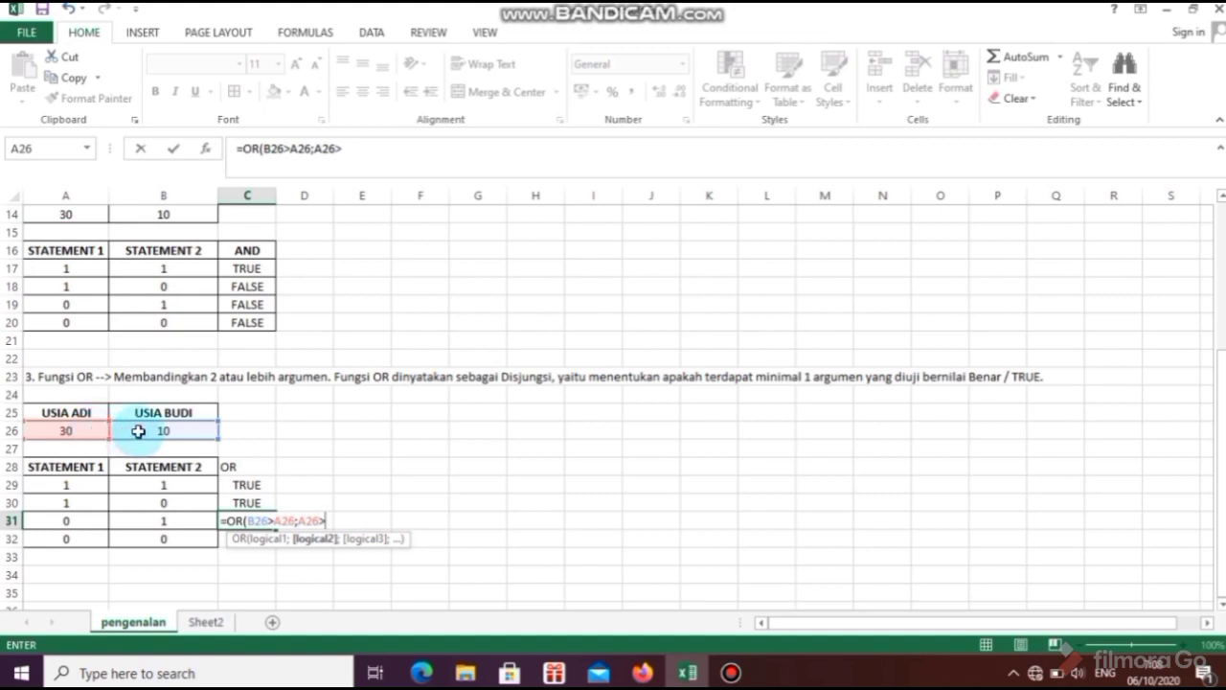
pyautogui.click(139, 432)
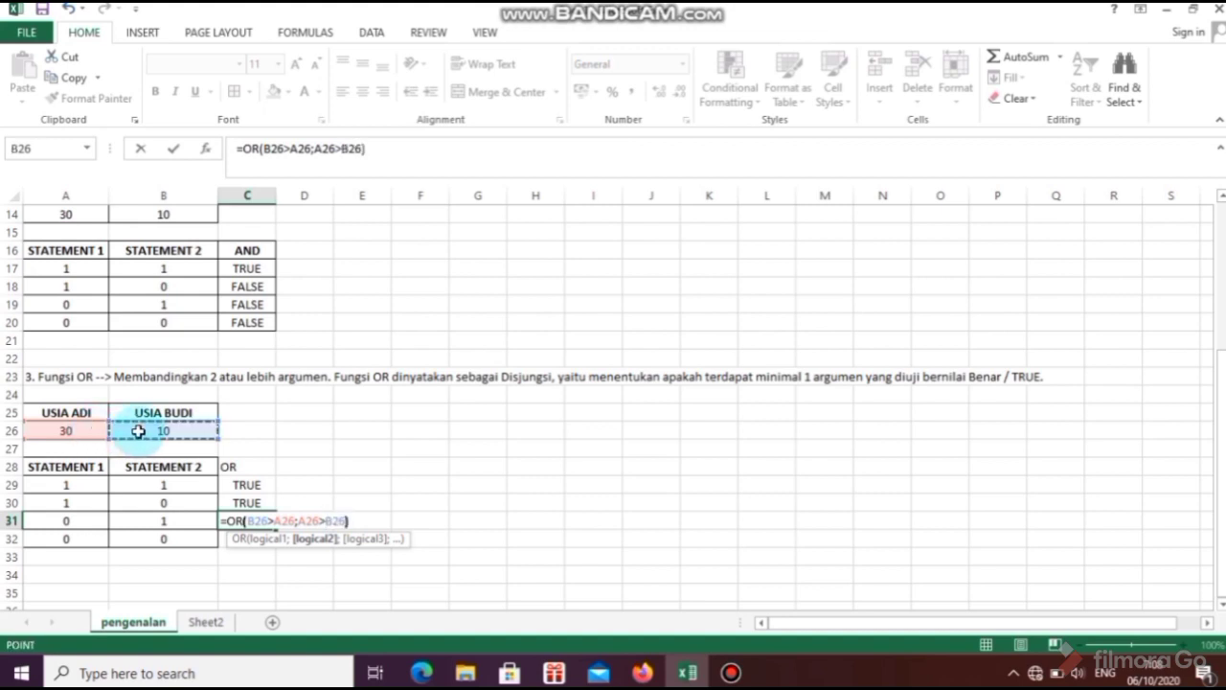
pyautogui.press('Return')
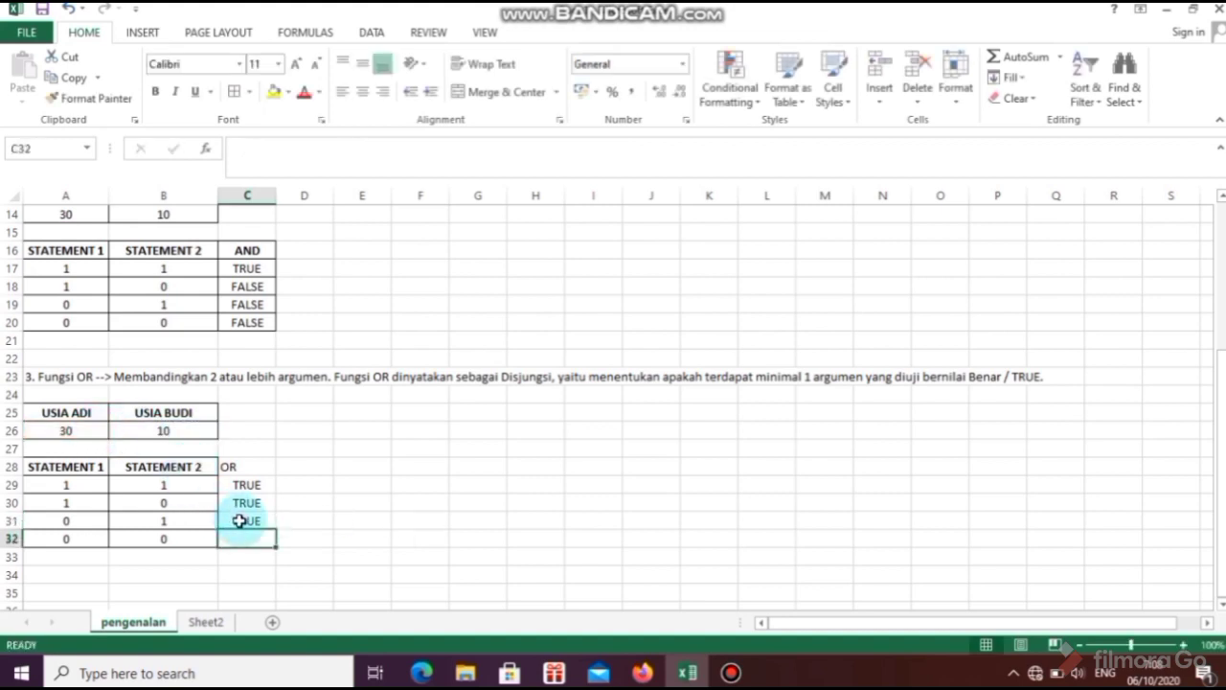
pyautogui.click(239, 520)
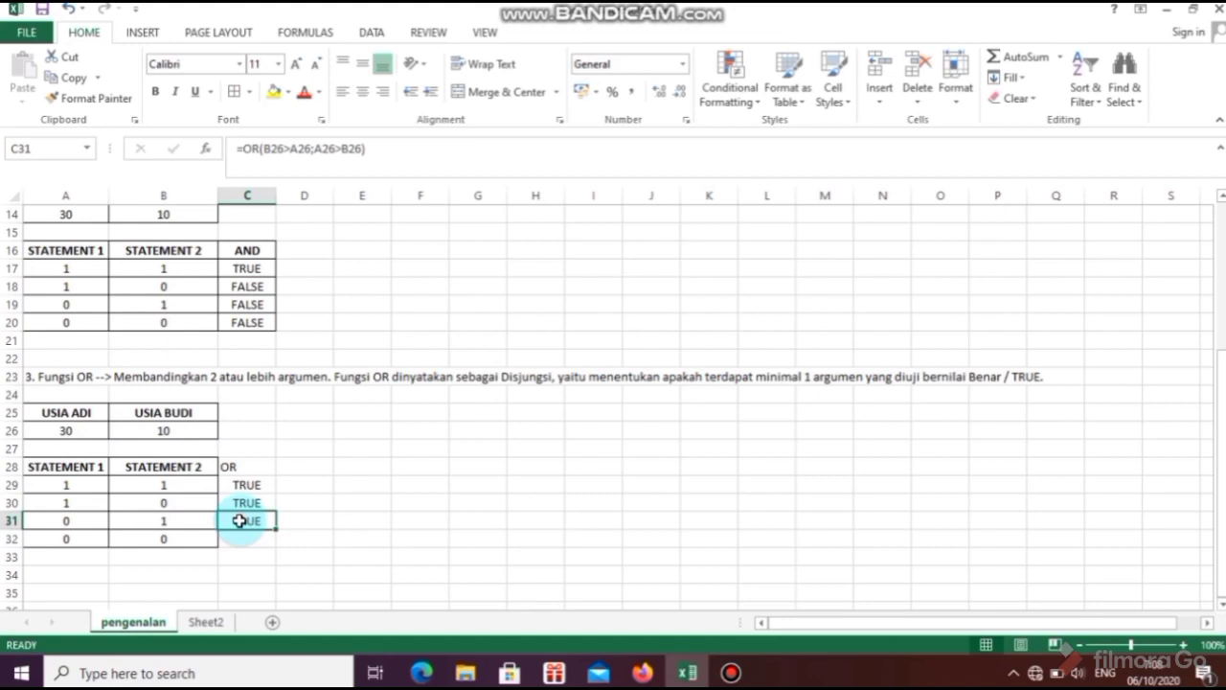
# - Enter the formula =OR(A26<B26;B26>A26) in cell C32 for the 0 and 0 statement row
pyautogui.click(69, 540)
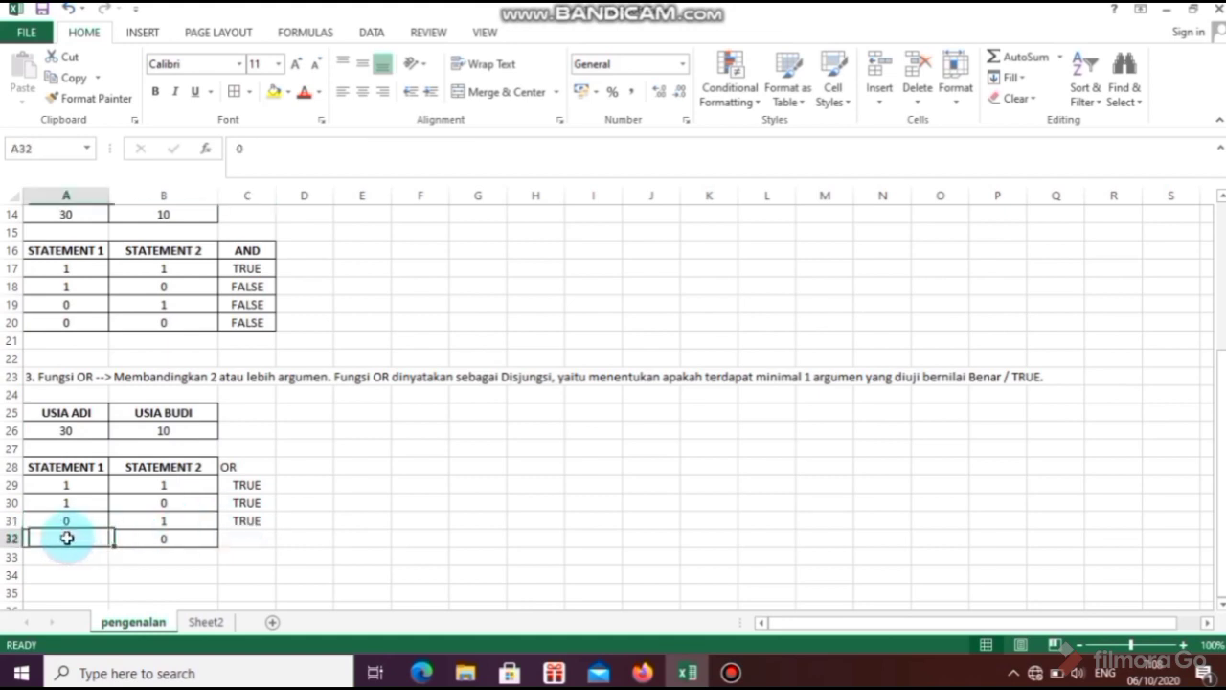
pyautogui.click(164, 539)
pyautogui.click(258, 541)
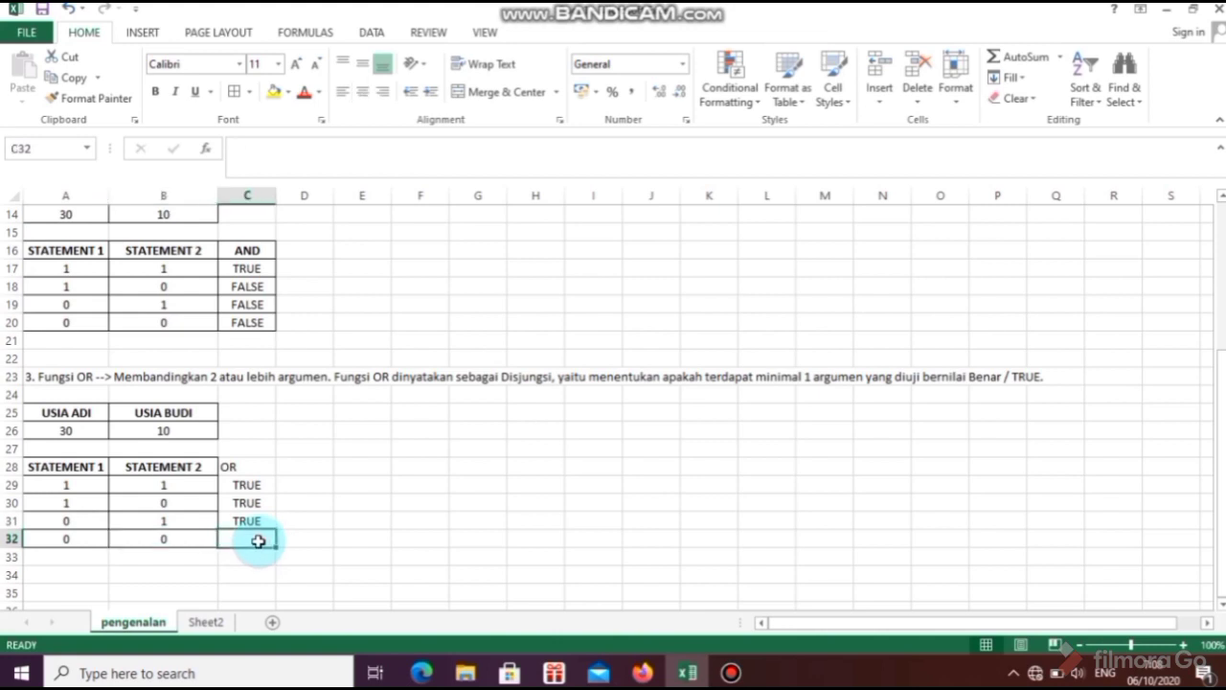
pyautogui.write('=')
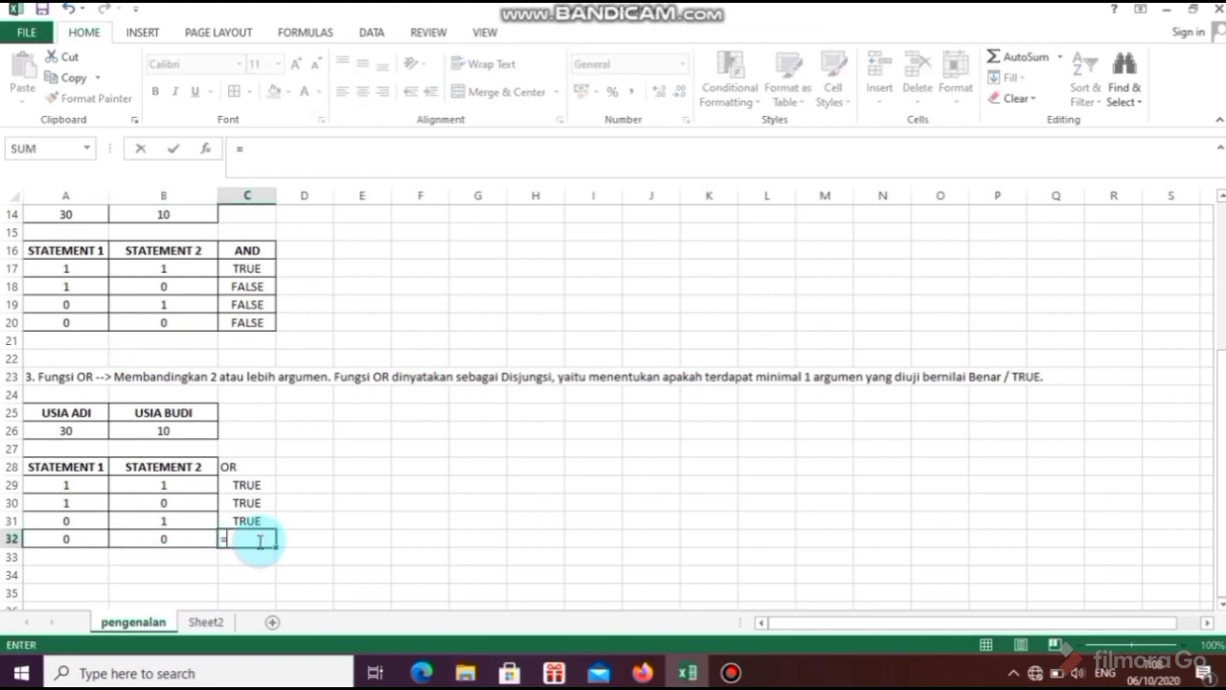
pyautogui.write('or')
pyautogui.press('Tab')
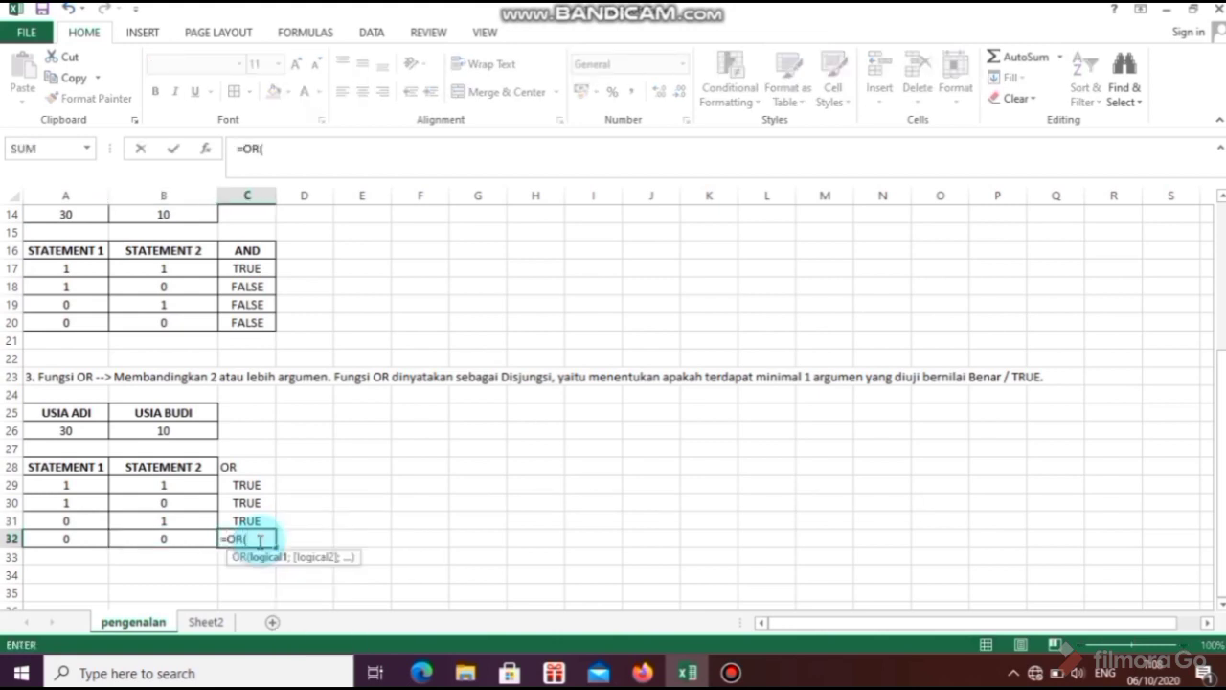
pyautogui.click(68, 430)
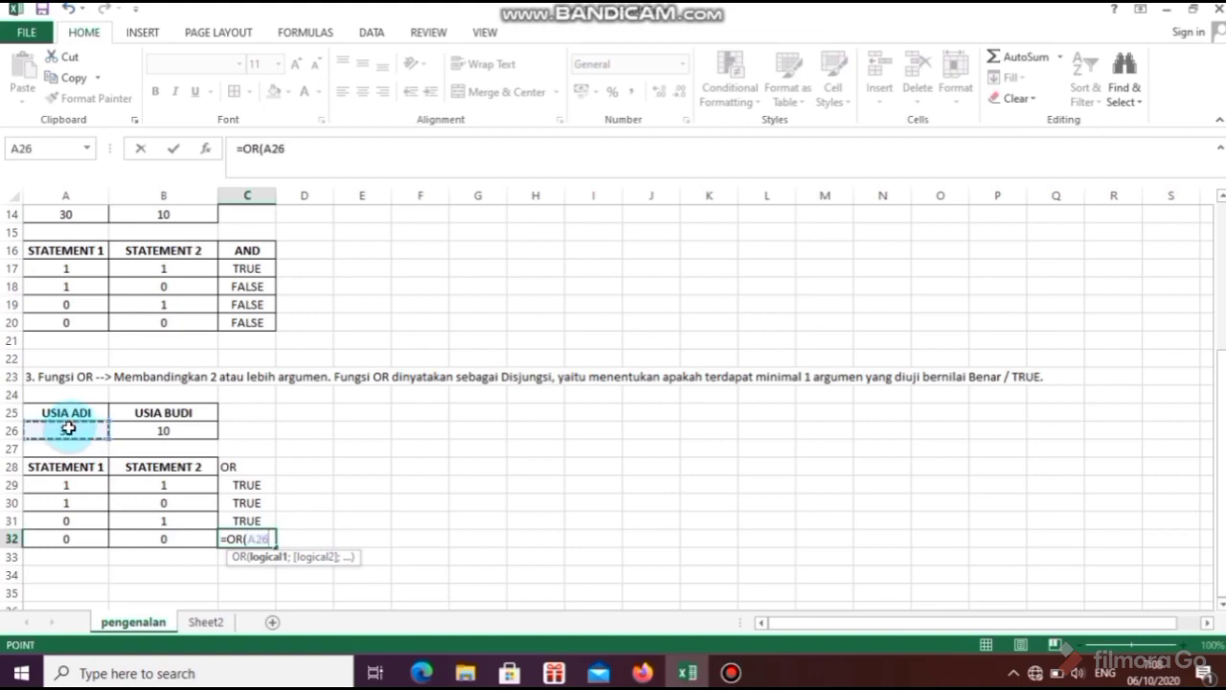
pyautogui.write('<')
pyautogui.click(126, 432)
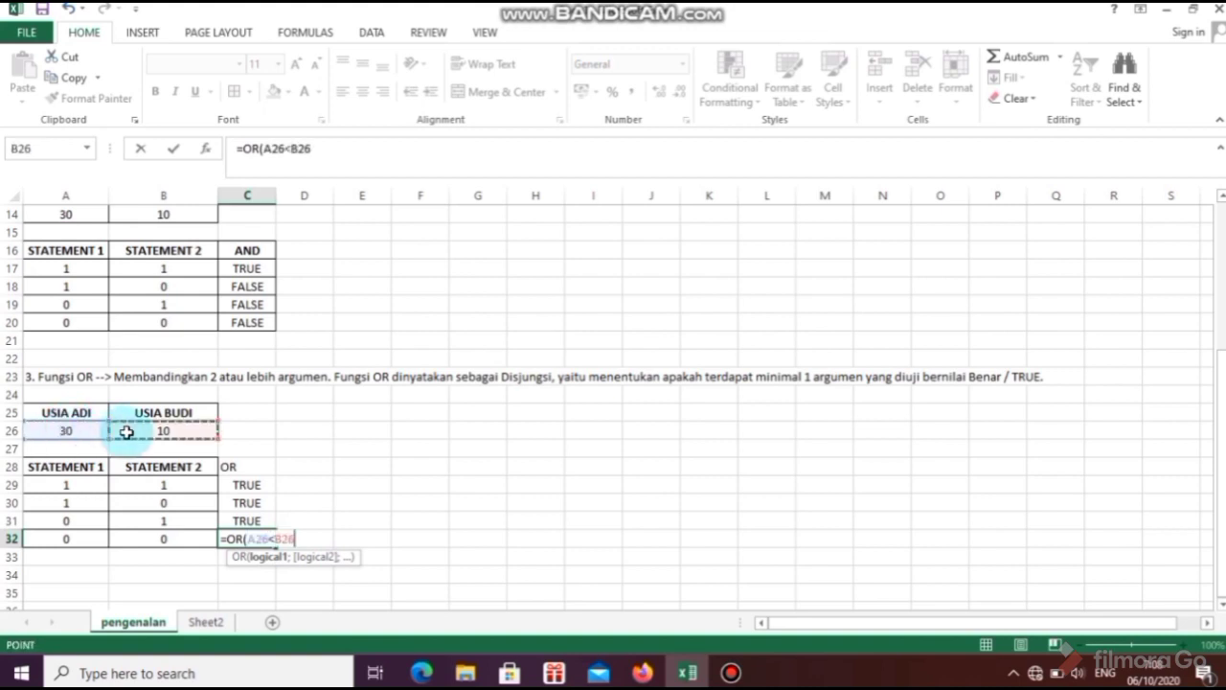
pyautogui.write(';')
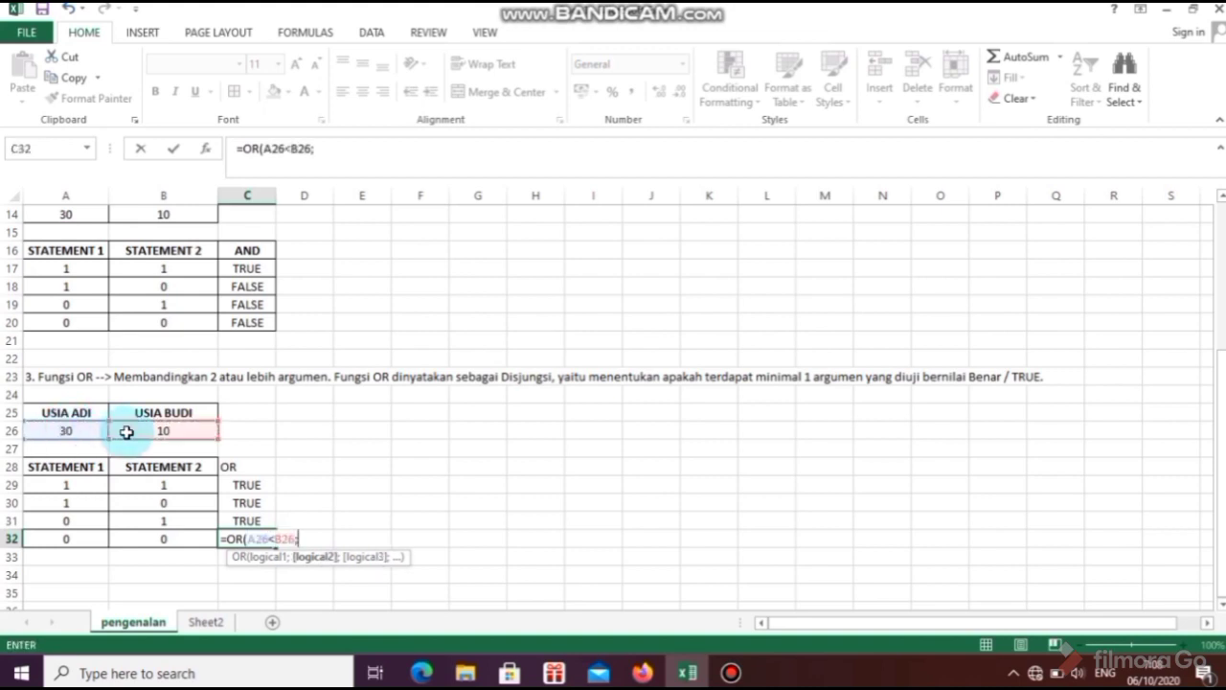
pyautogui.click(131, 432)
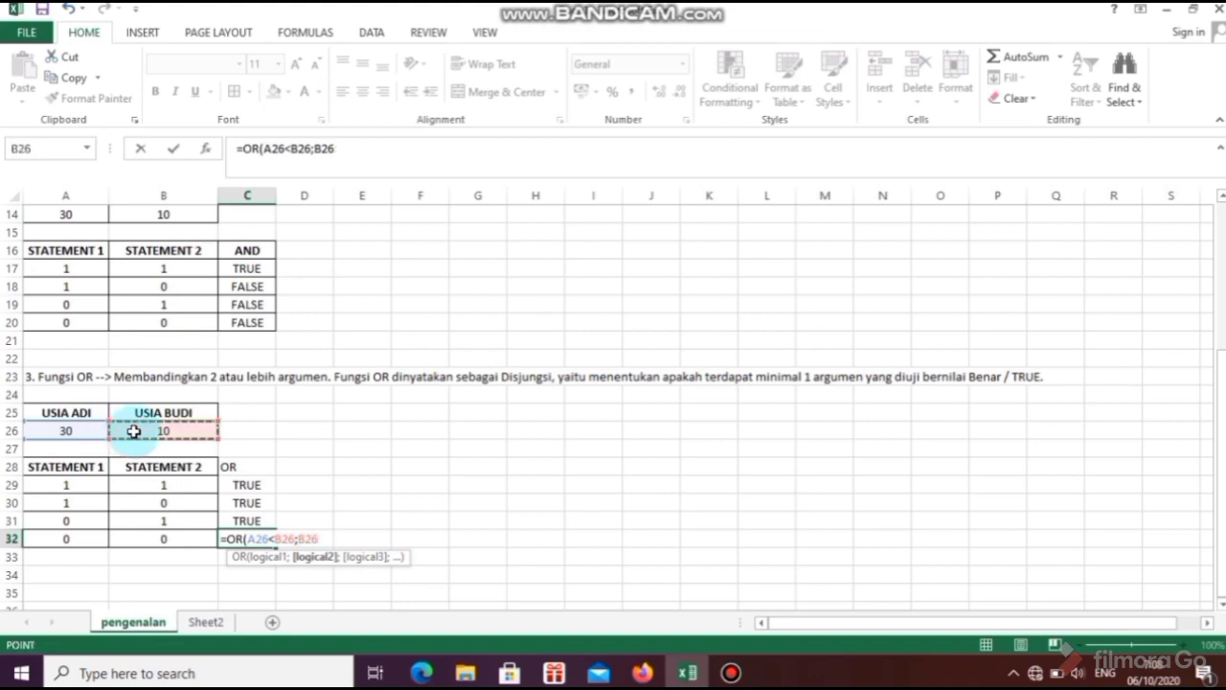
pyautogui.write('>')
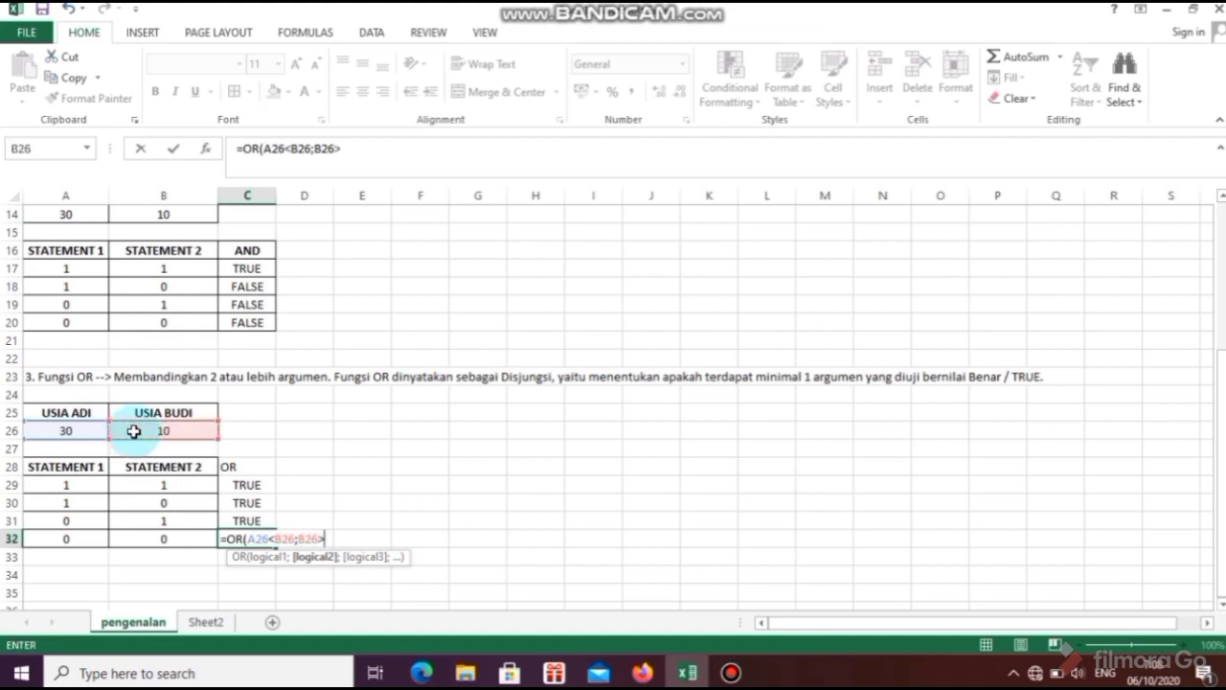
pyautogui.click(65, 431)
pyautogui.write(')')
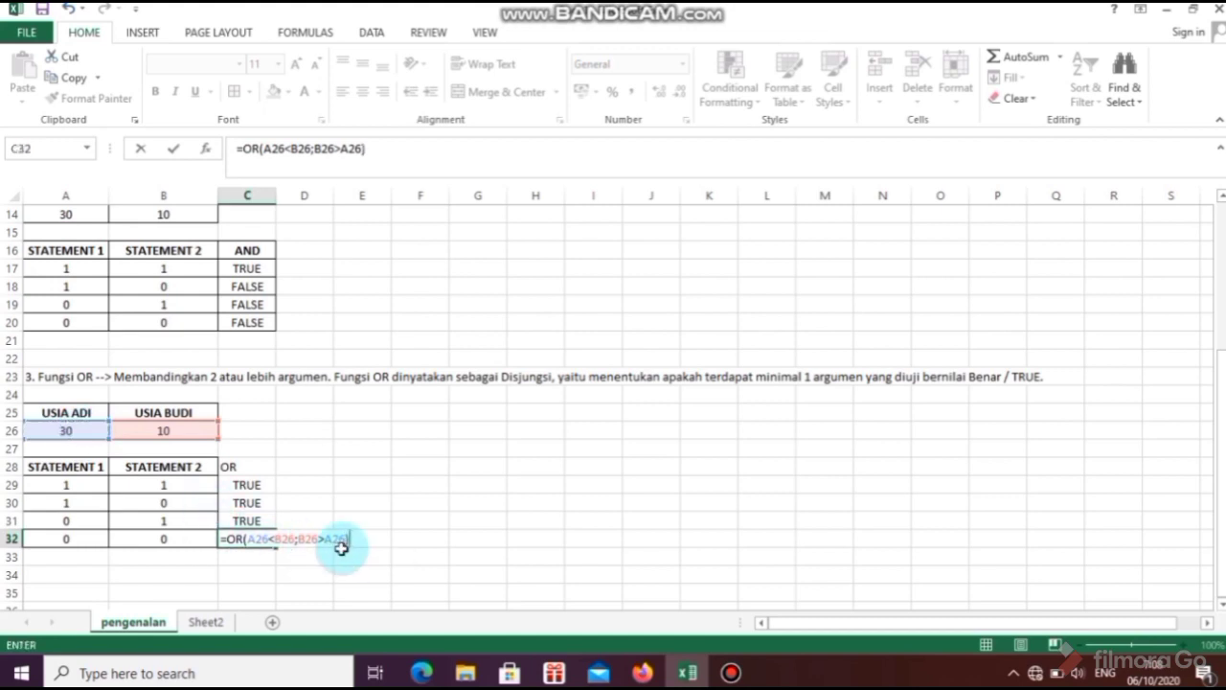
pyautogui.press('Return')
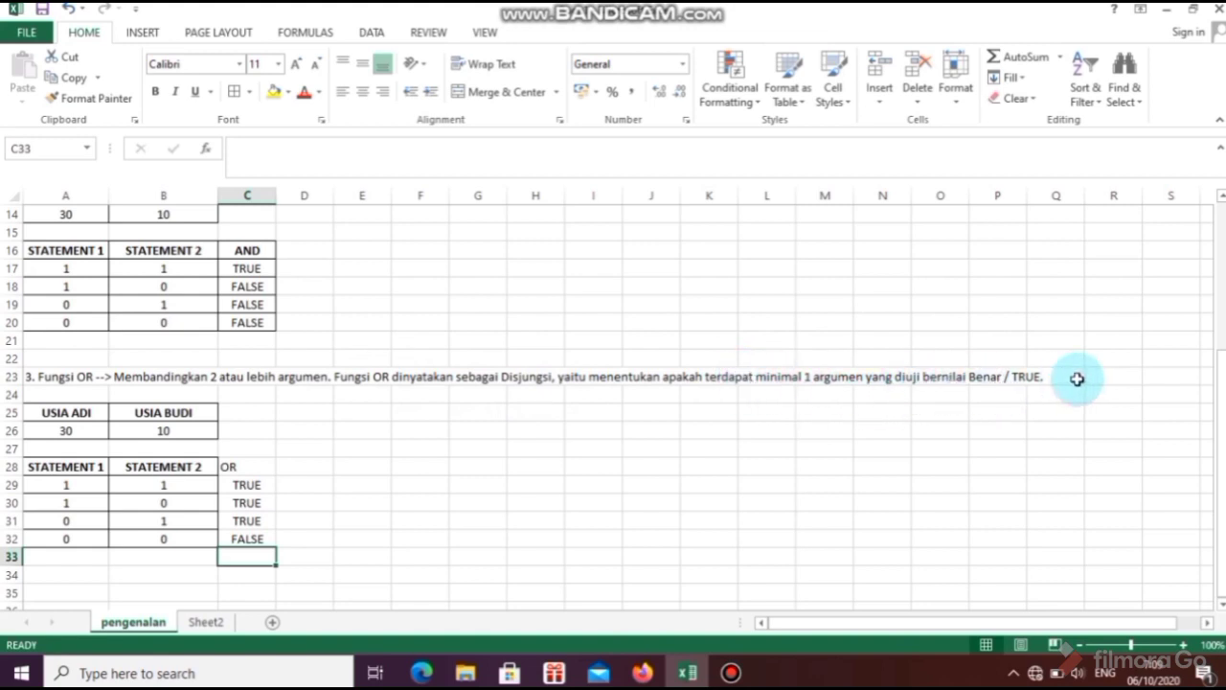
# - Extend the OR description in cell A23 after "Benar / TRUE" with the text "maka akan menghasilkan nilai TRUE"
pyautogui.click(994, 374)
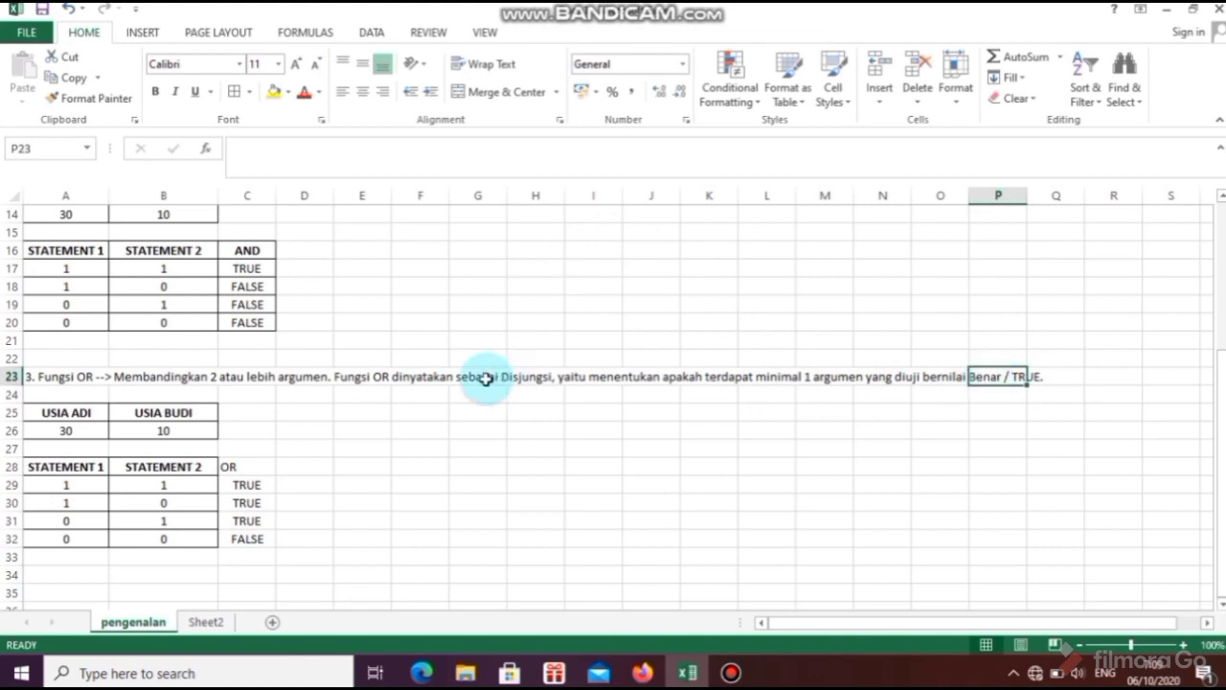
pyautogui.click(75, 377)
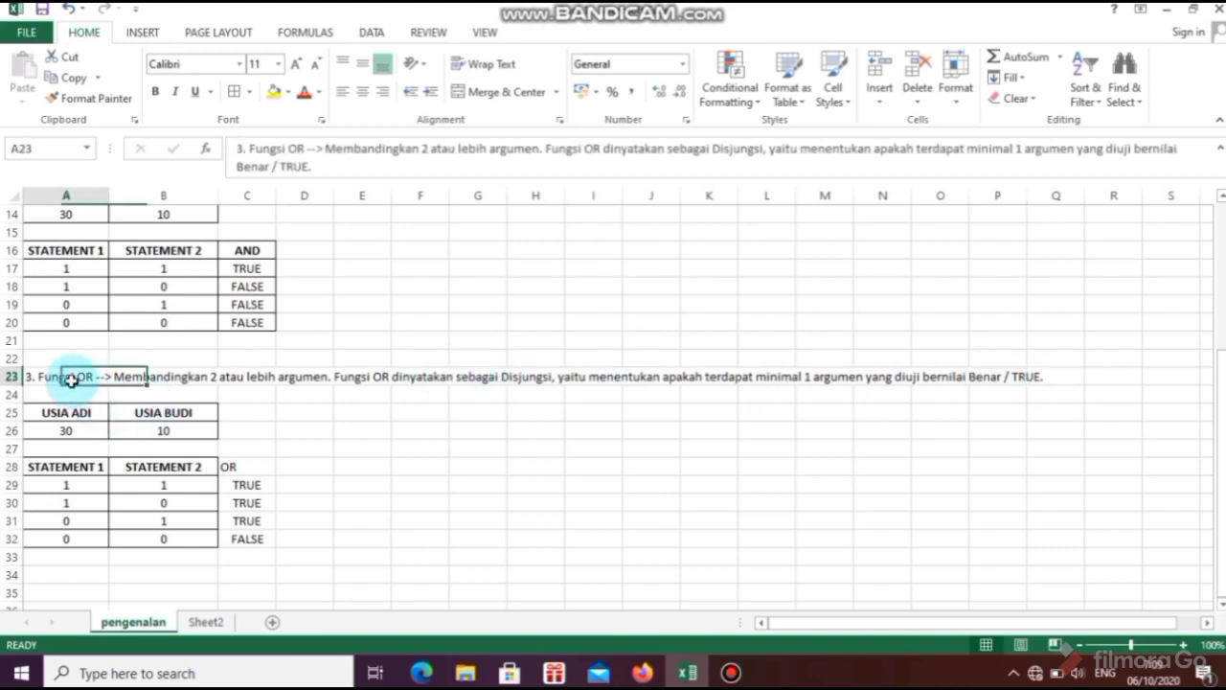
pyautogui.click(326, 170)
pyautogui.press('BackSpace')
pyautogui.press('BackSpace')
pyautogui.write('m')
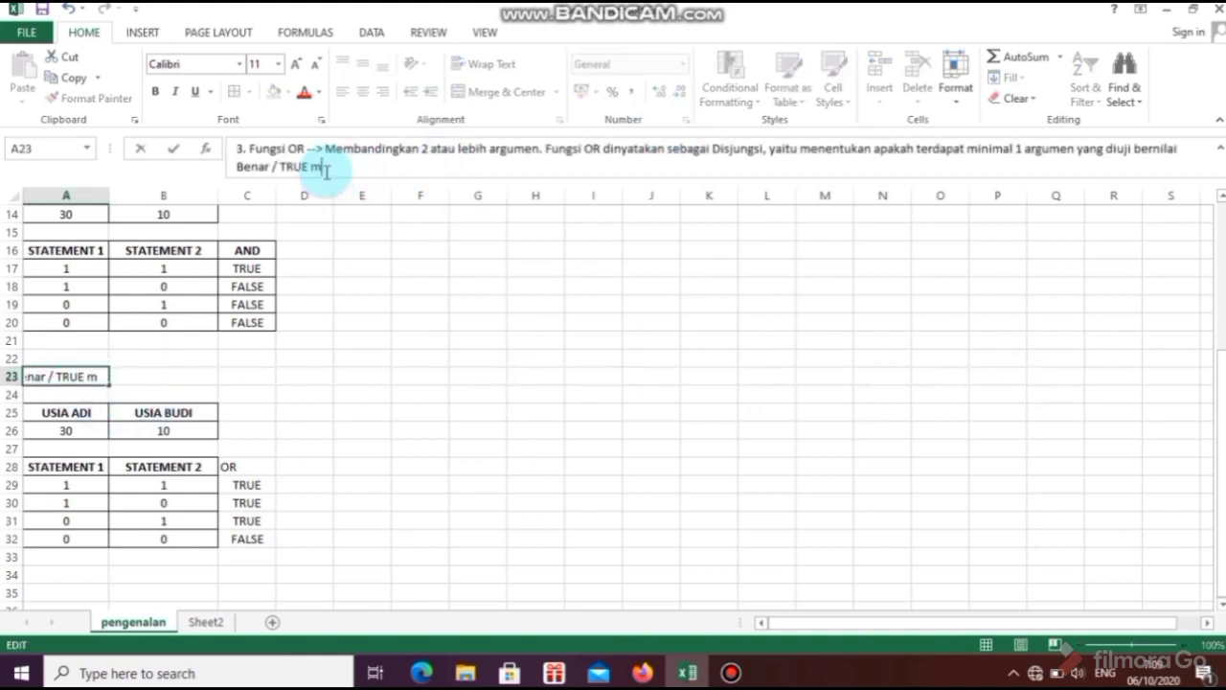
pyautogui.write('aka akan ')
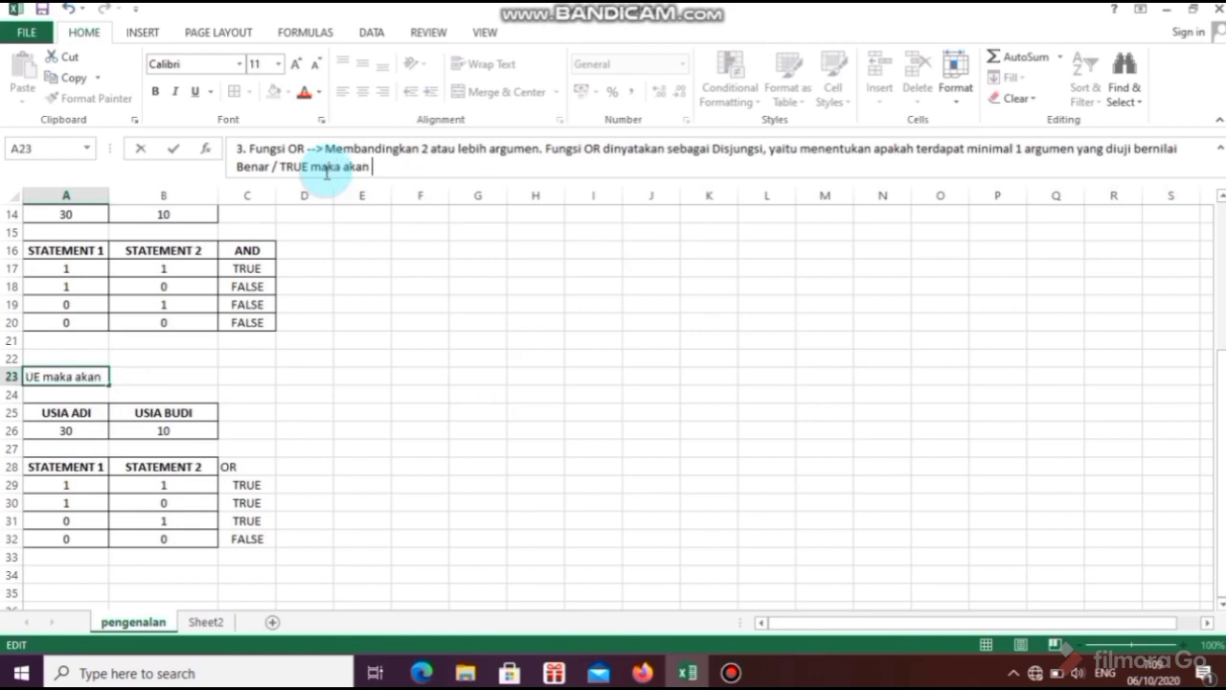
pyautogui.write('menghasilkan')
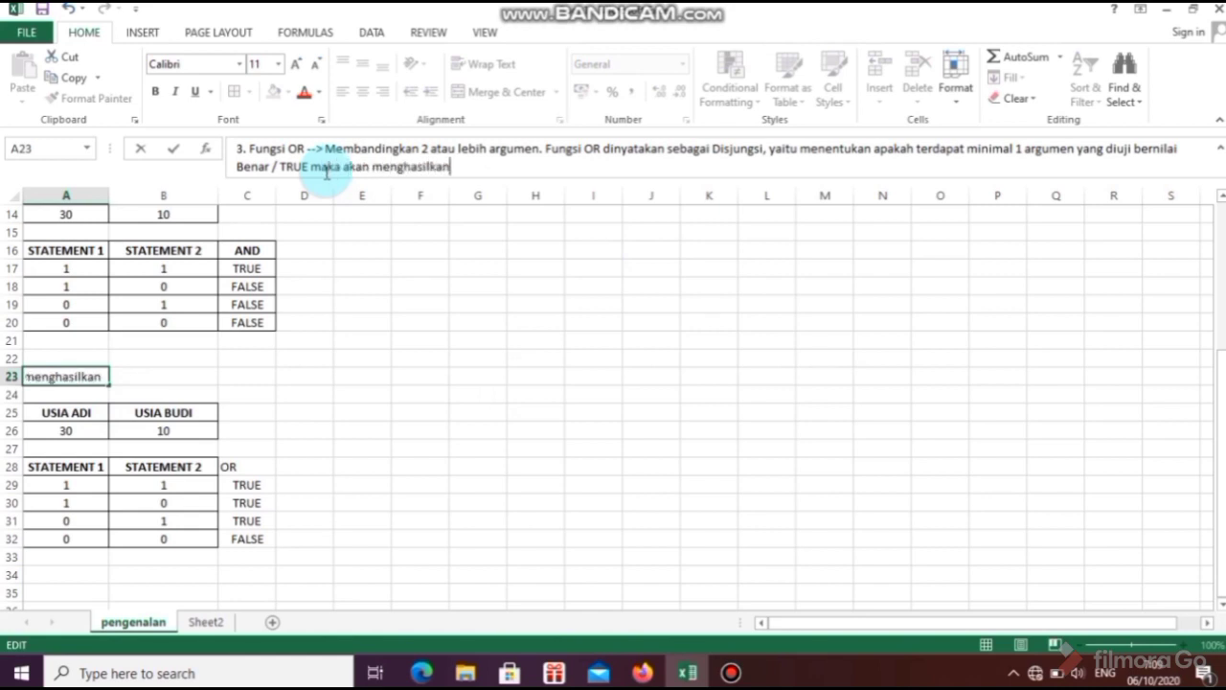
pyautogui.write(' nila')
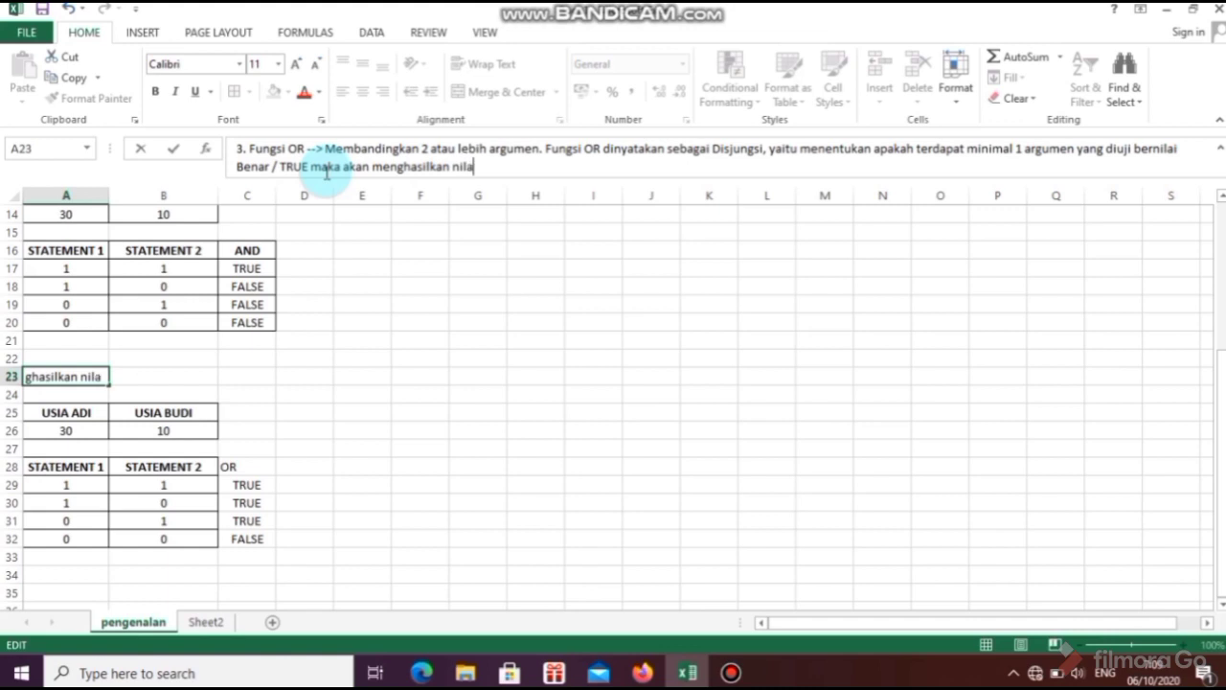
pyautogui.write('iTR')
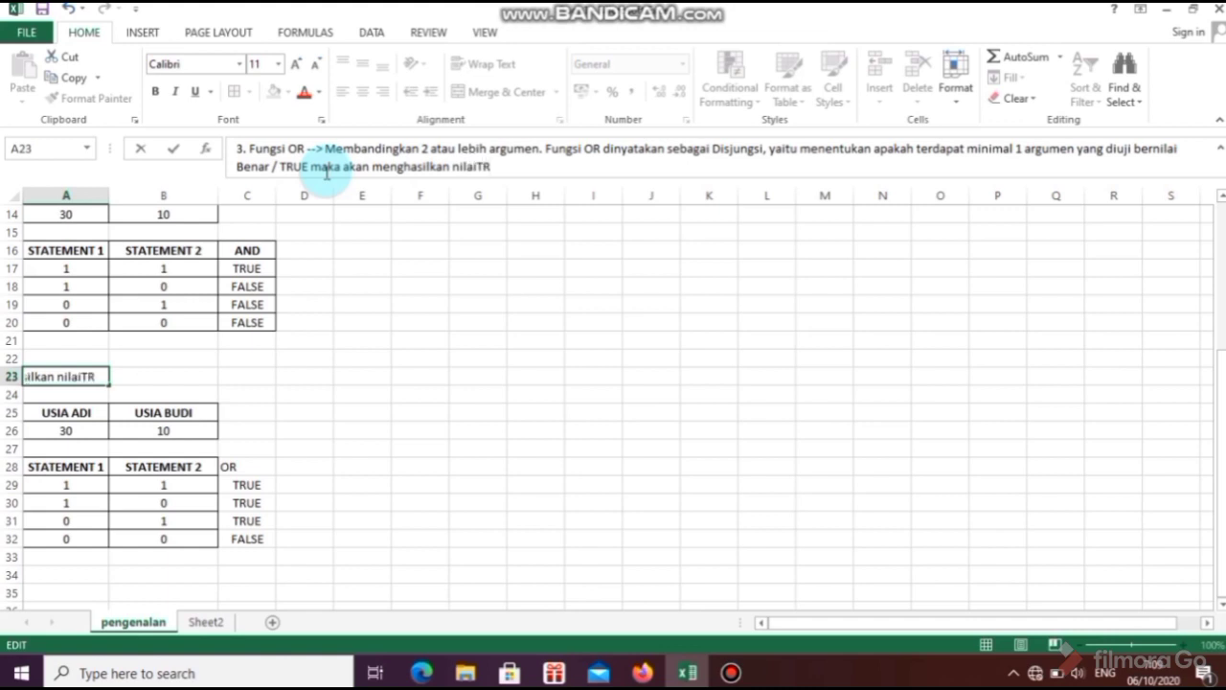
pyautogui.write('UE')
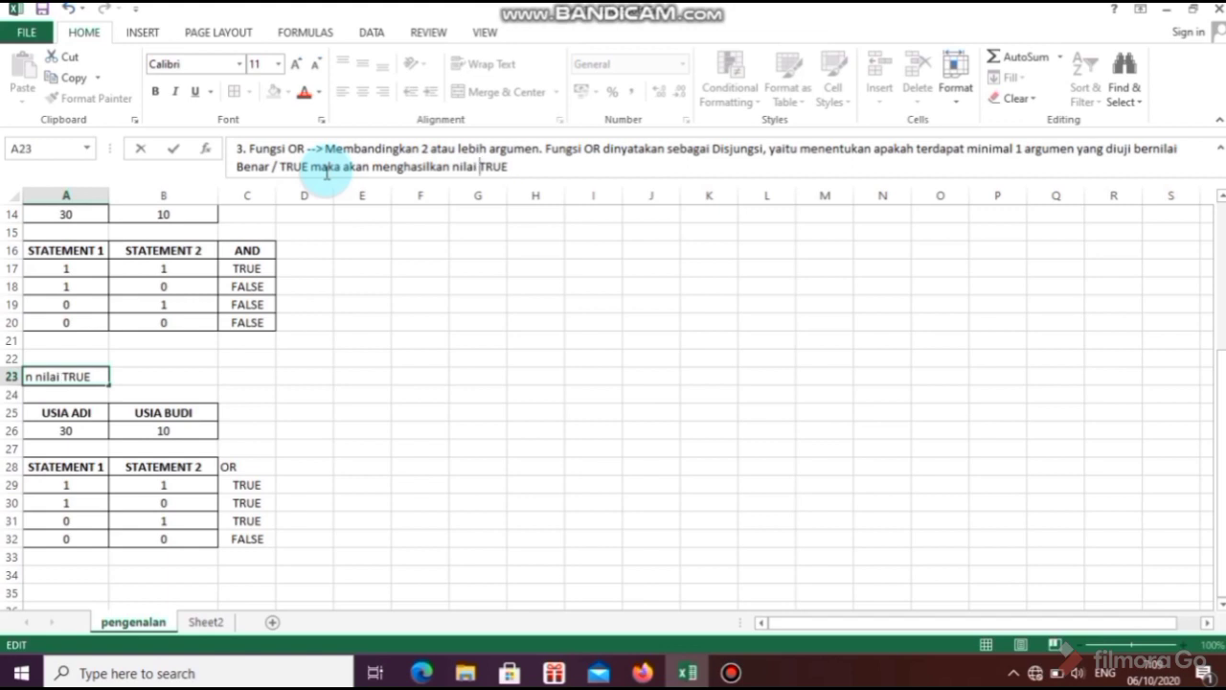
pyautogui.click(388, 393)
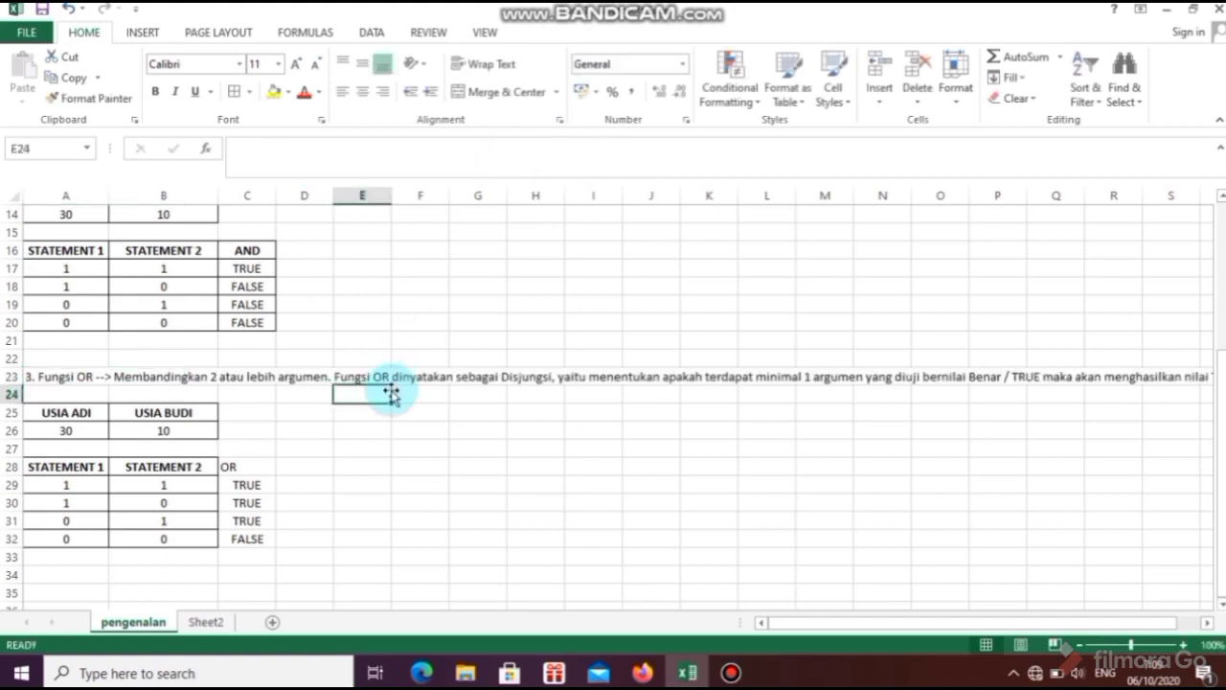
# - Examine the OR truth table row by row, comparing both statement values with the result in column C
pyautogui.click(61, 490)
pyautogui.click(151, 489)
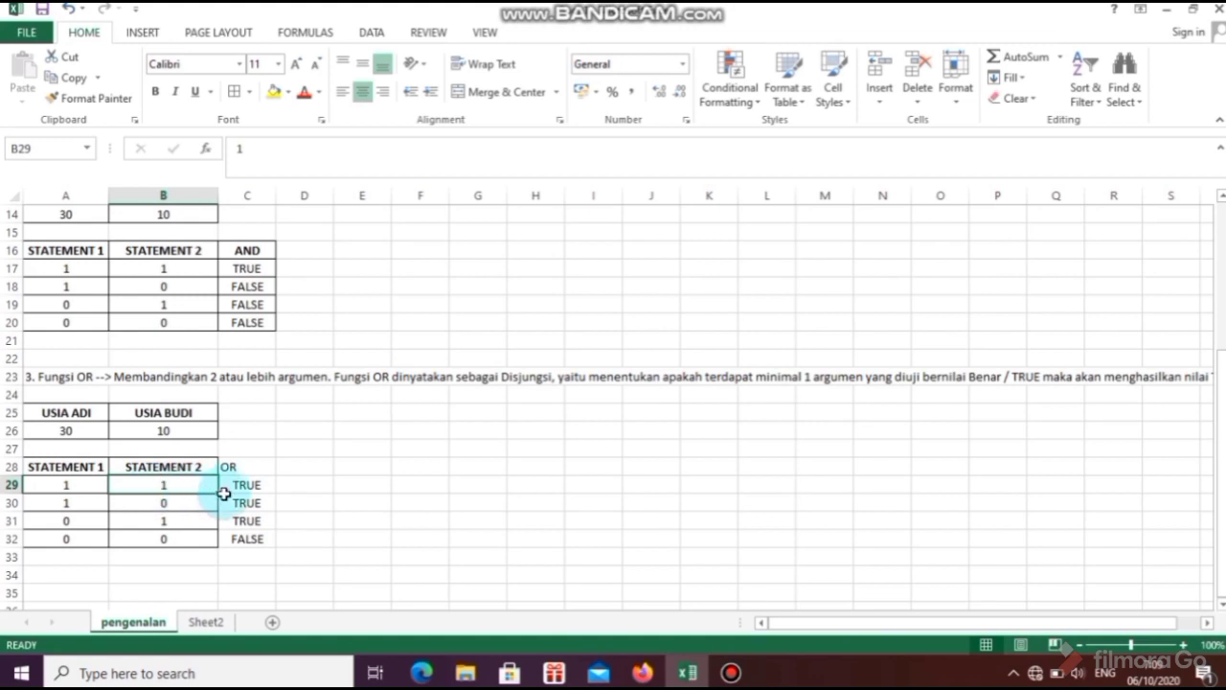
pyautogui.click(99, 486)
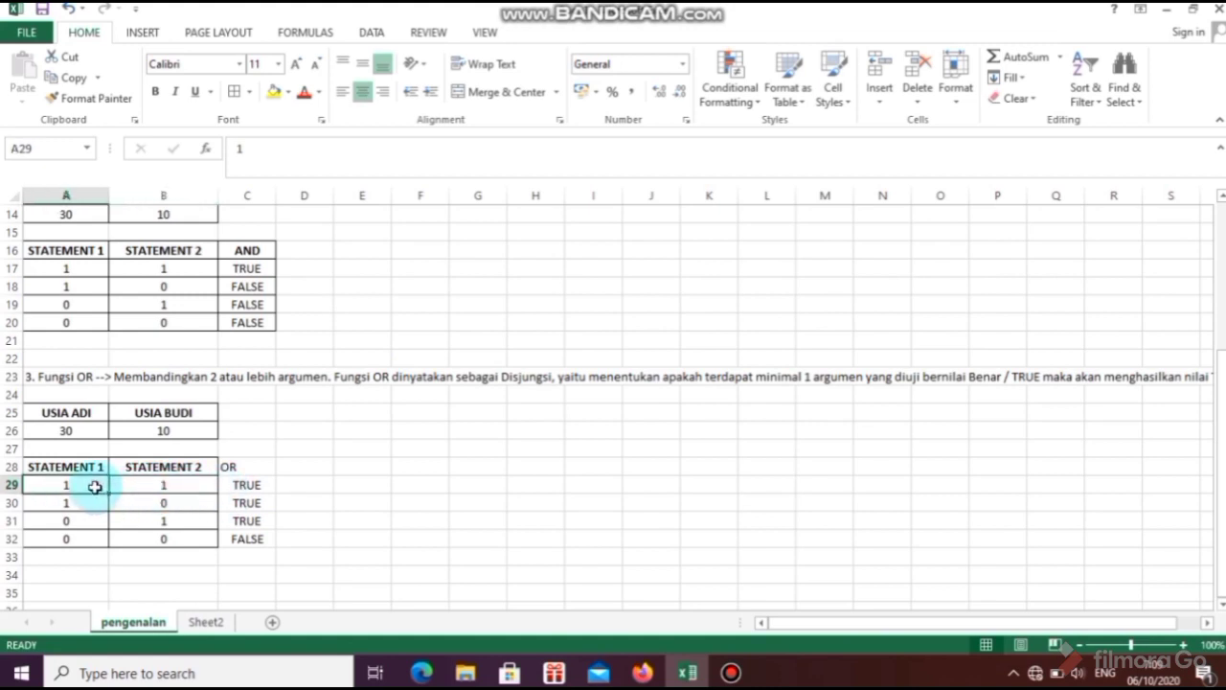
pyautogui.click(156, 490)
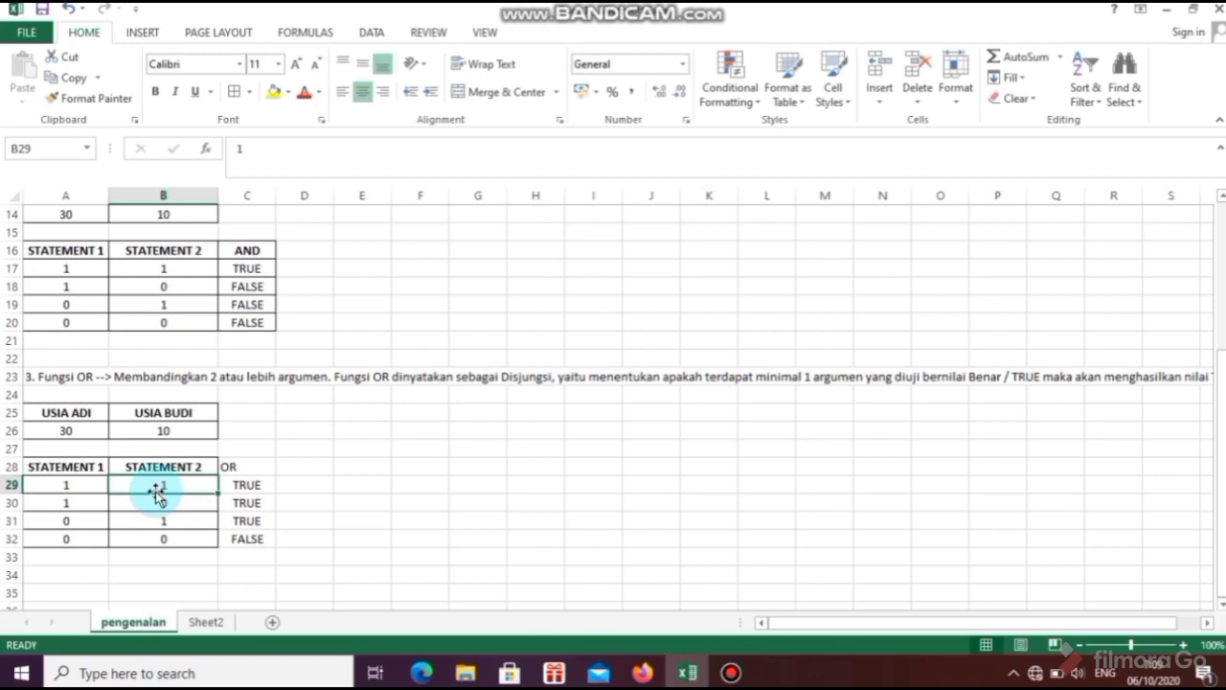
pyautogui.click(97, 484)
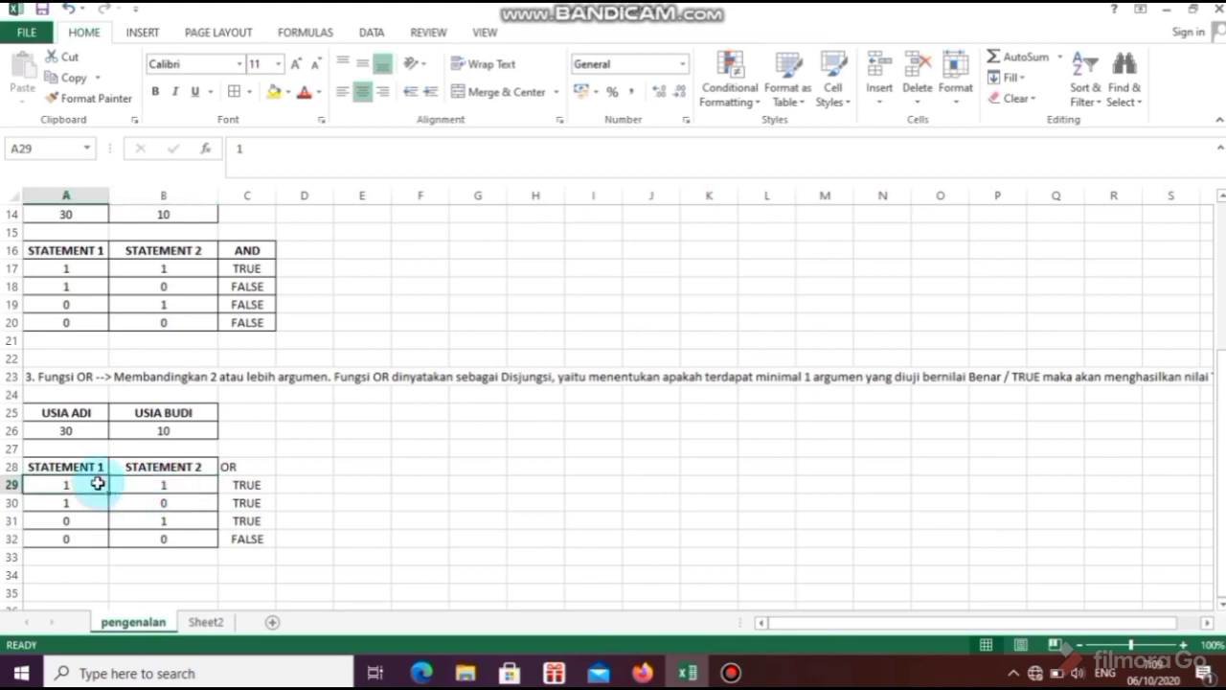
pyautogui.click(159, 503)
pyautogui.click(72, 485)
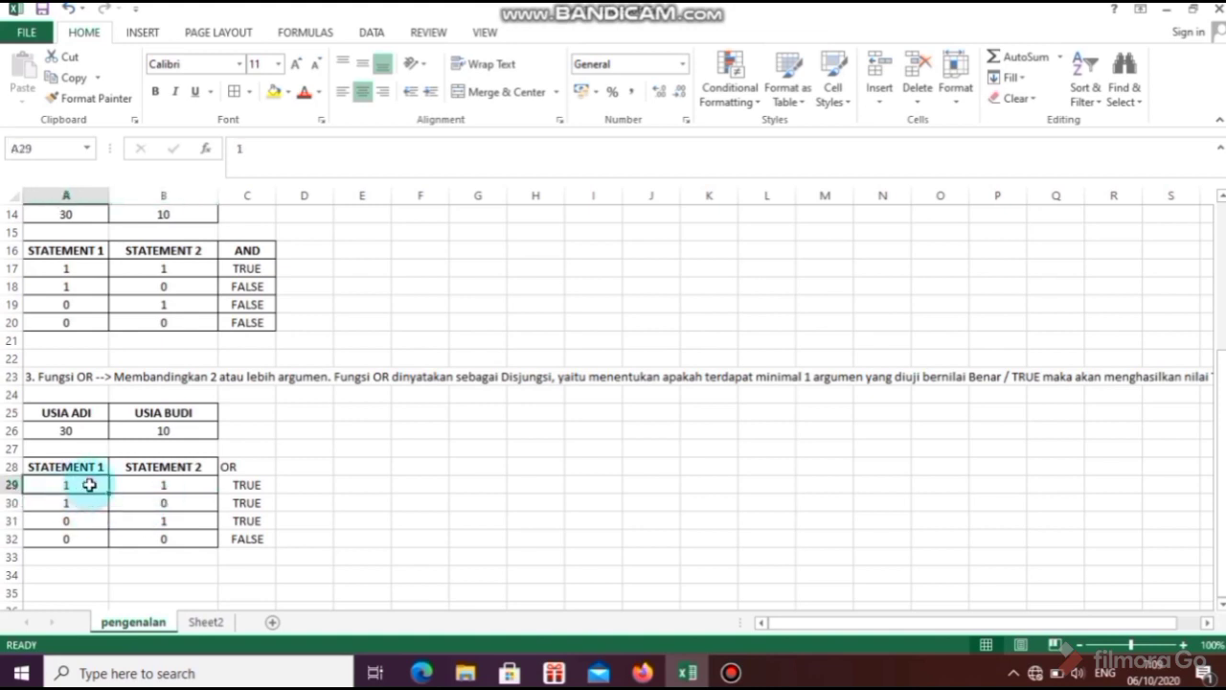
pyautogui.click(131, 488)
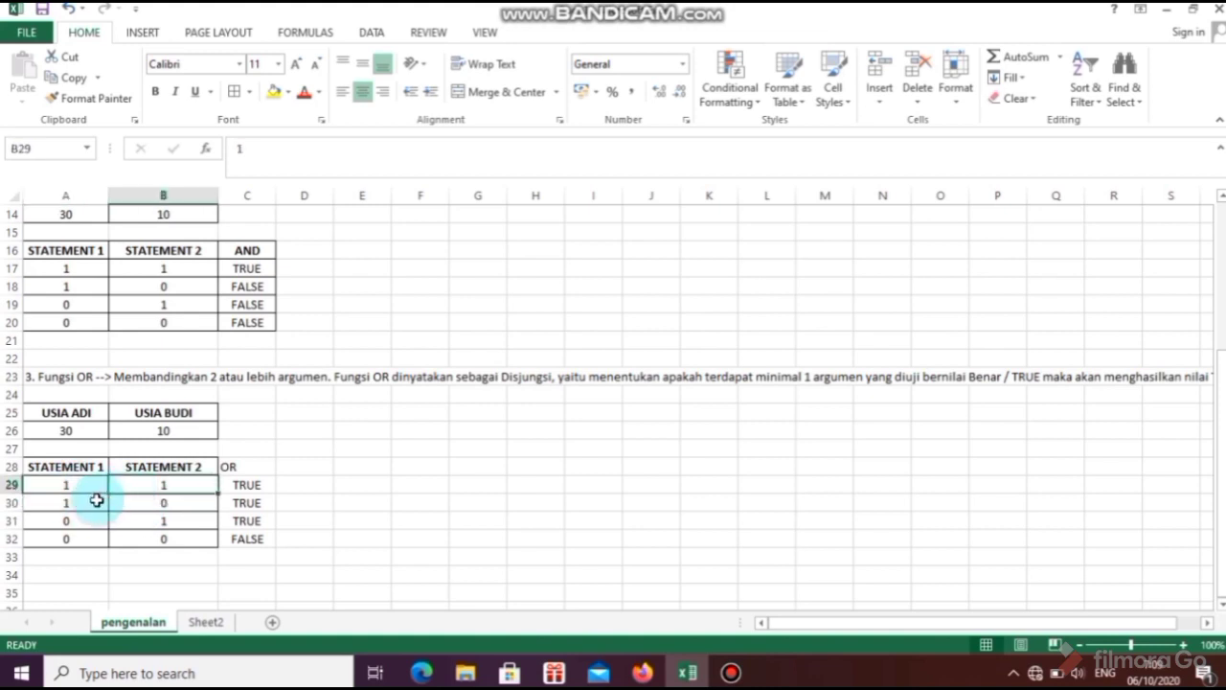
pyautogui.click(96, 500)
pyautogui.click(137, 500)
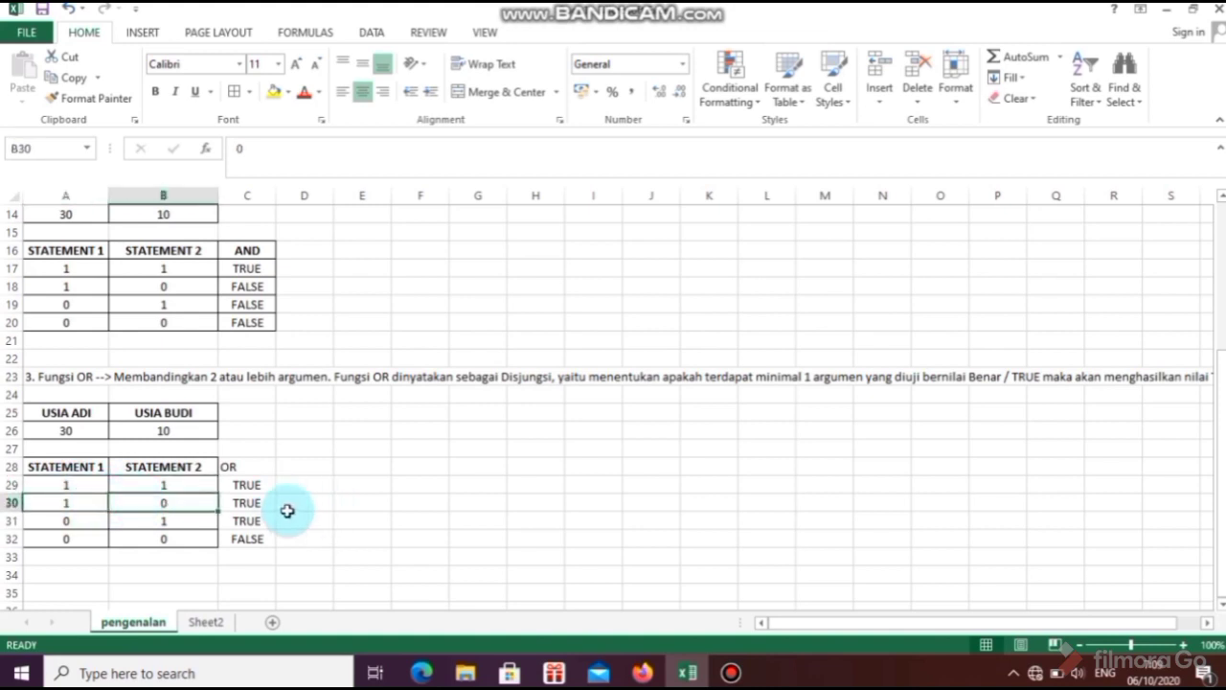
pyautogui.click(252, 505)
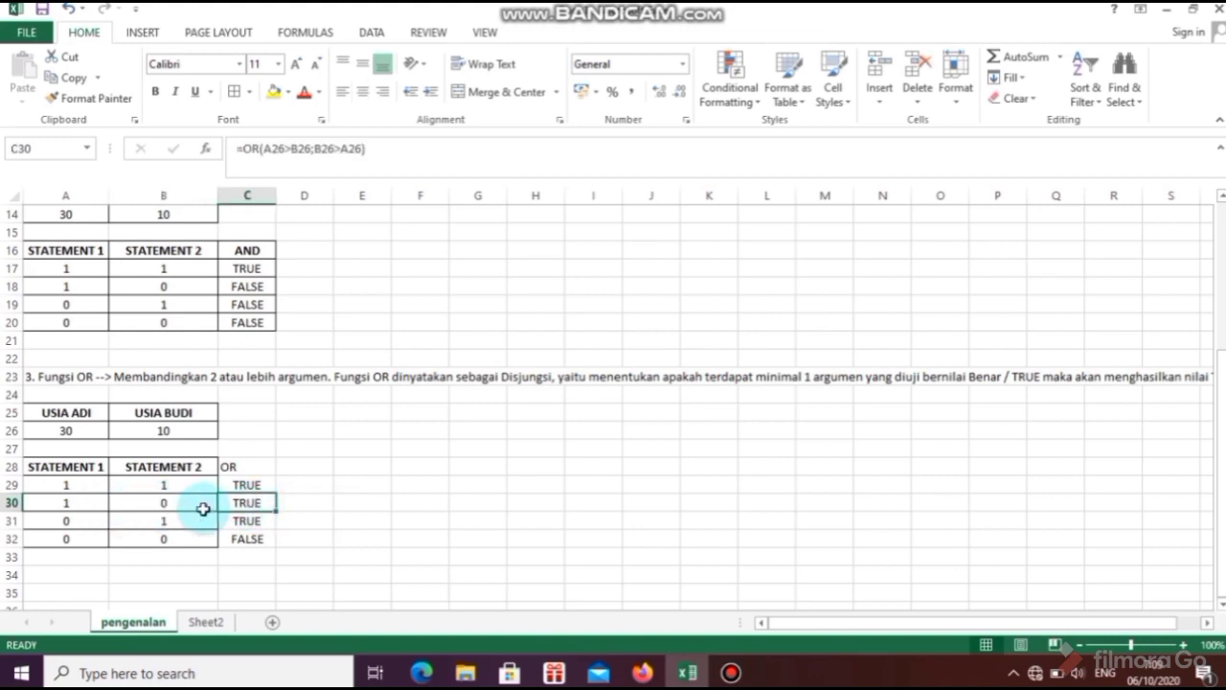
pyautogui.click(98, 520)
pyautogui.click(169, 523)
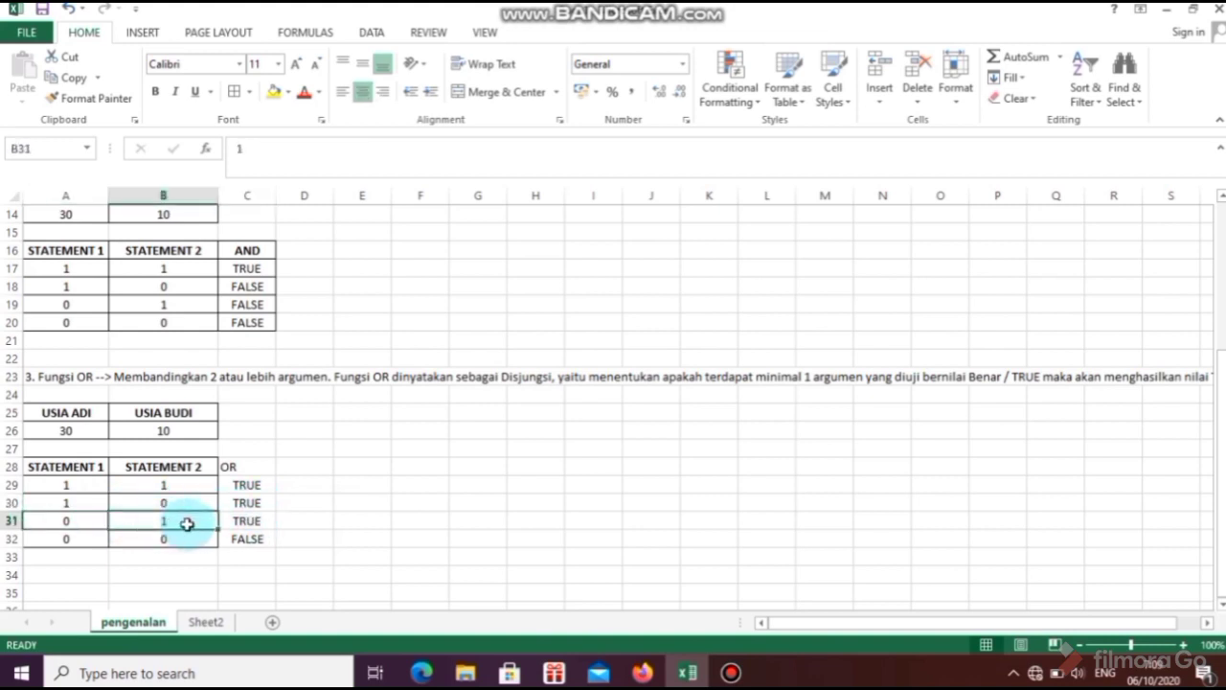
pyautogui.click(240, 520)
pyautogui.click(268, 542)
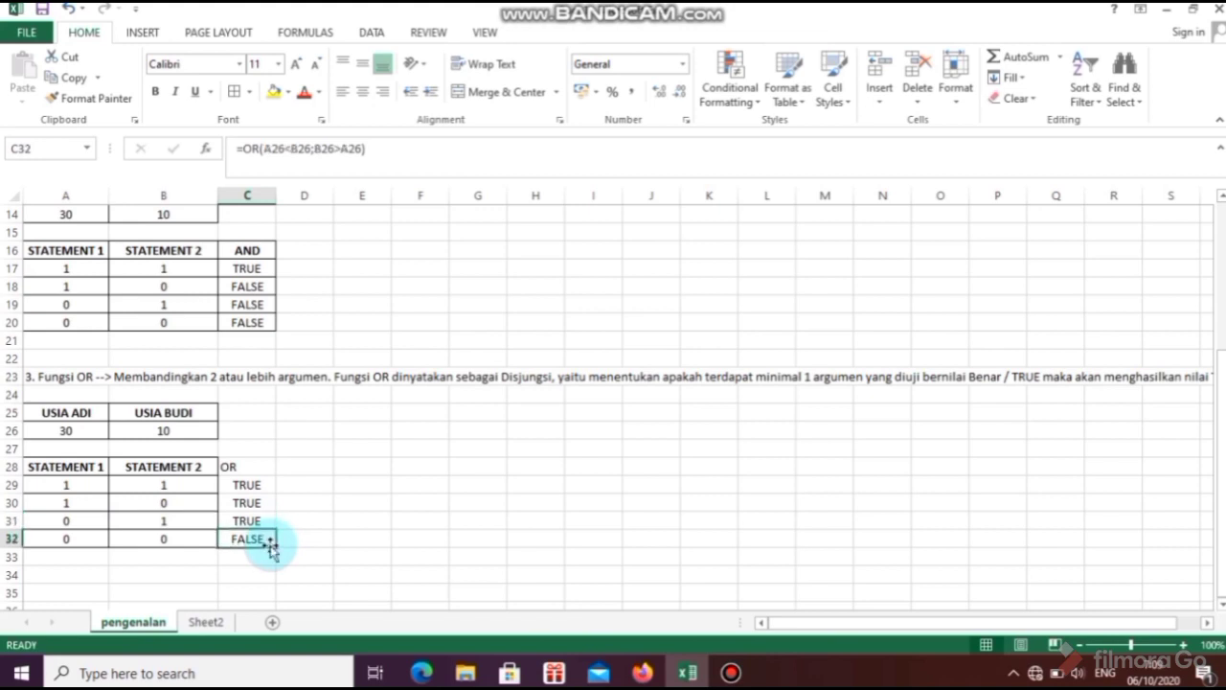
# - Apply all borders to the OR column C28:C32, and centre and bold its OR header
pyautogui.moveTo(250, 460); pyautogui.dragTo(249, 536)
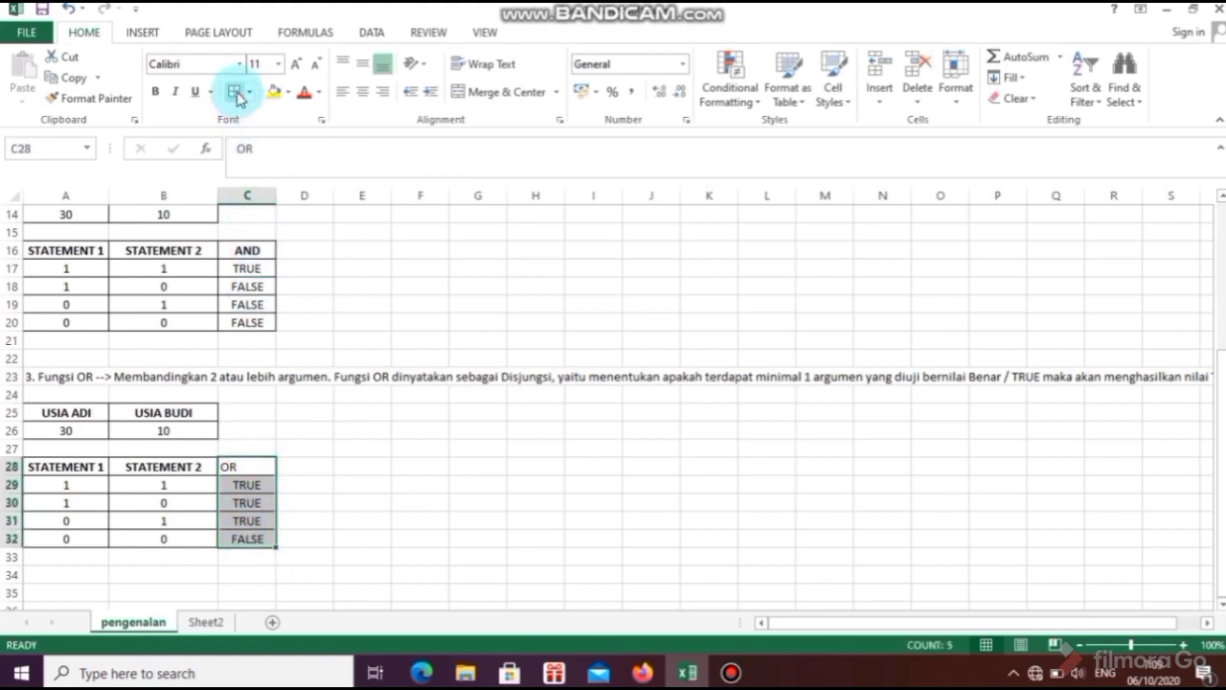
pyautogui.click(233, 467)
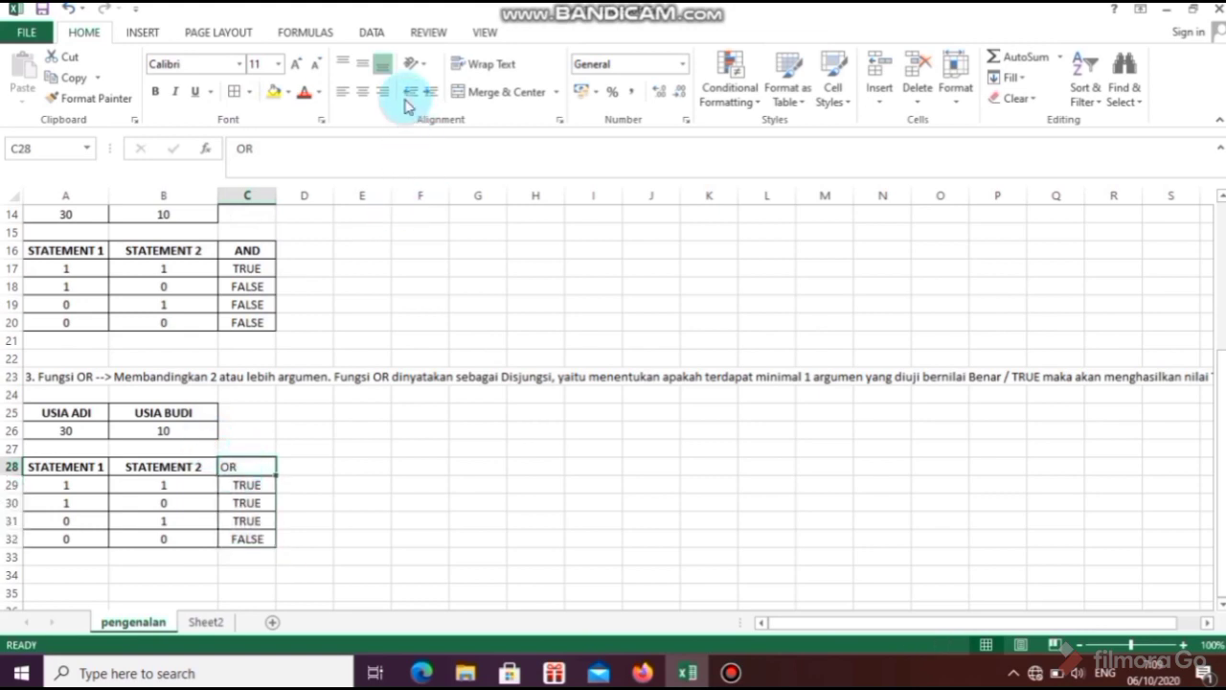
pyautogui.click(364, 93)
pyautogui.click(155, 91)
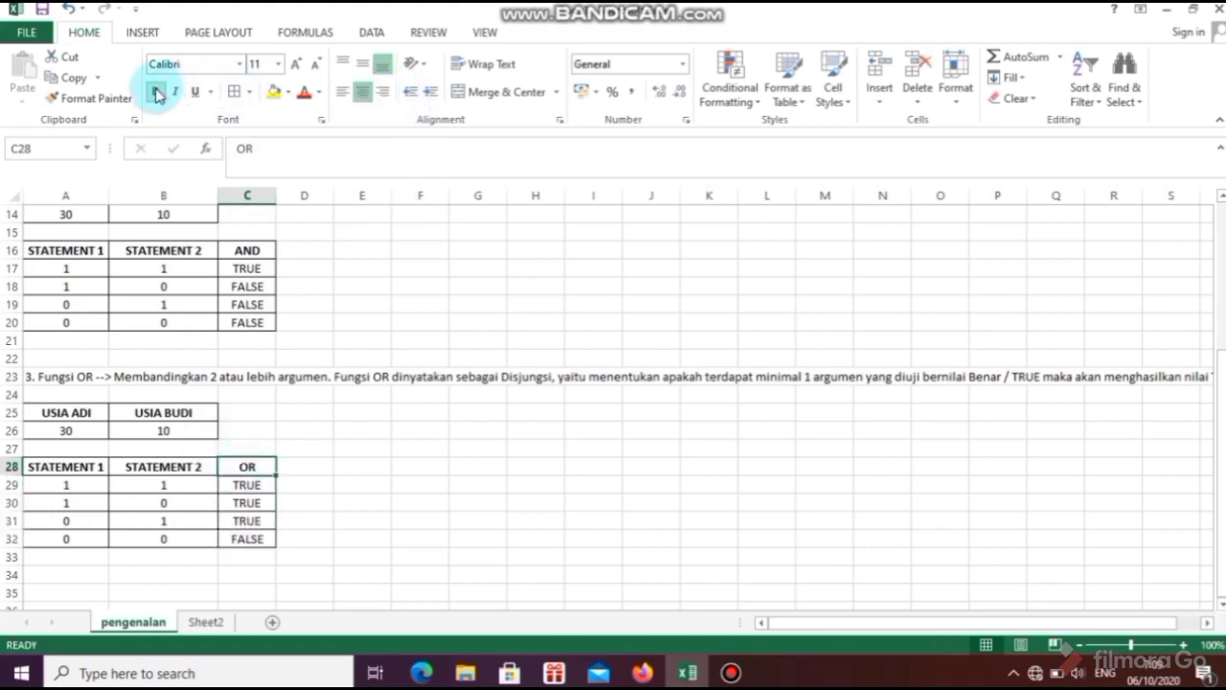
pyautogui.click(400, 524)
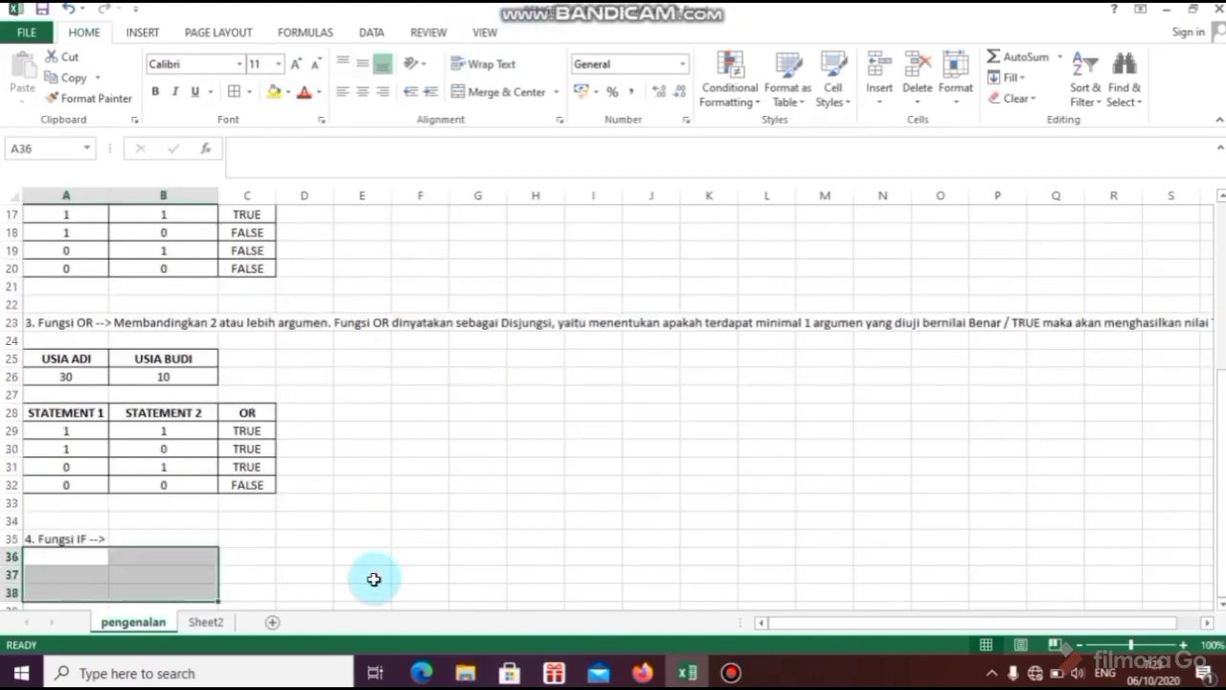
pyautogui.click(374, 577)
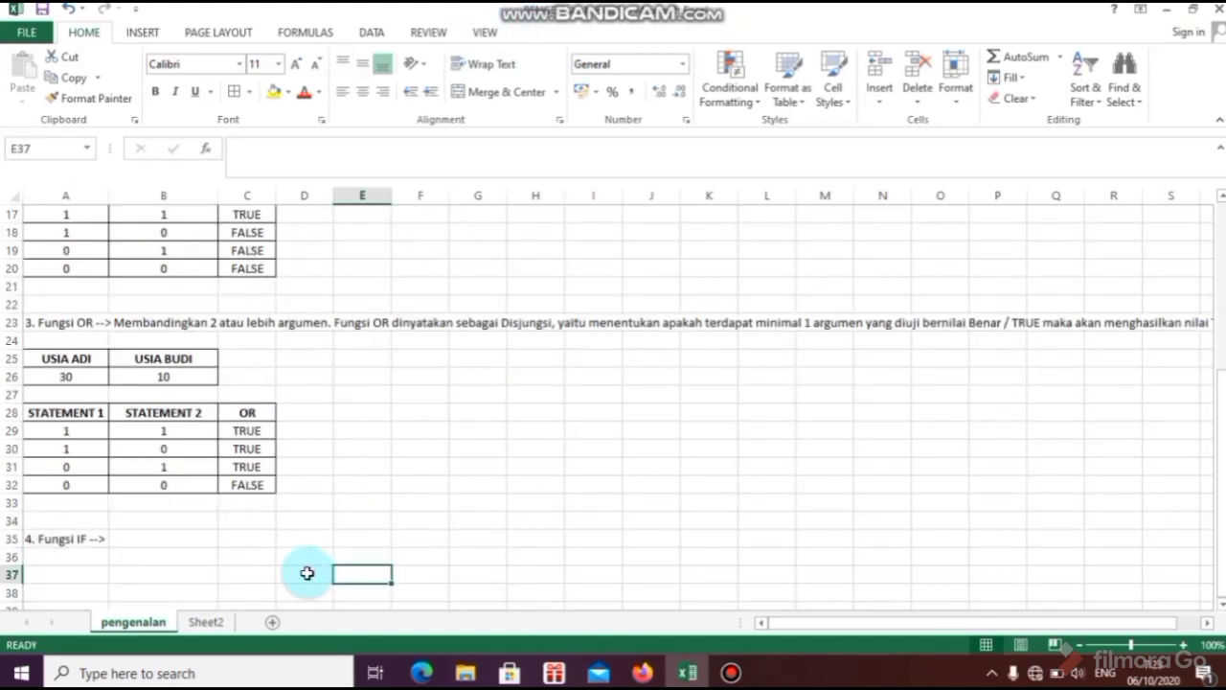
# - Complete the IF description in cell A35 with the text "Menyatakan Implikasi (Jika-maka)"
pyautogui.click(84, 556)
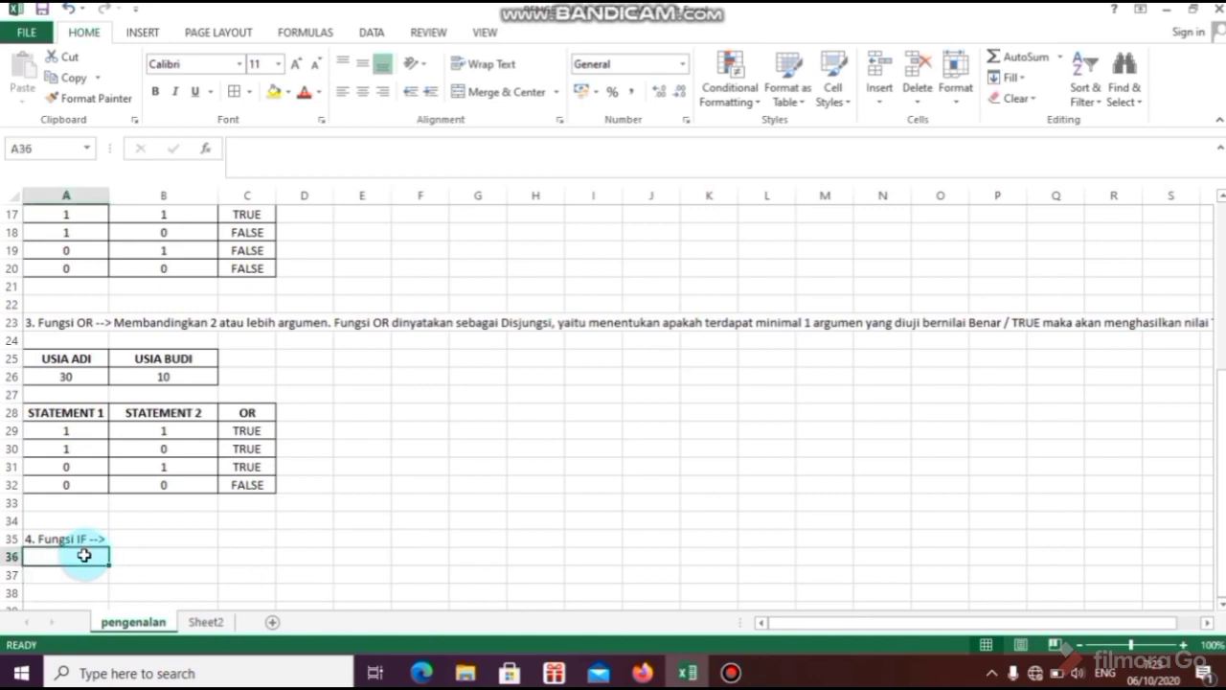
pyautogui.click(71, 540)
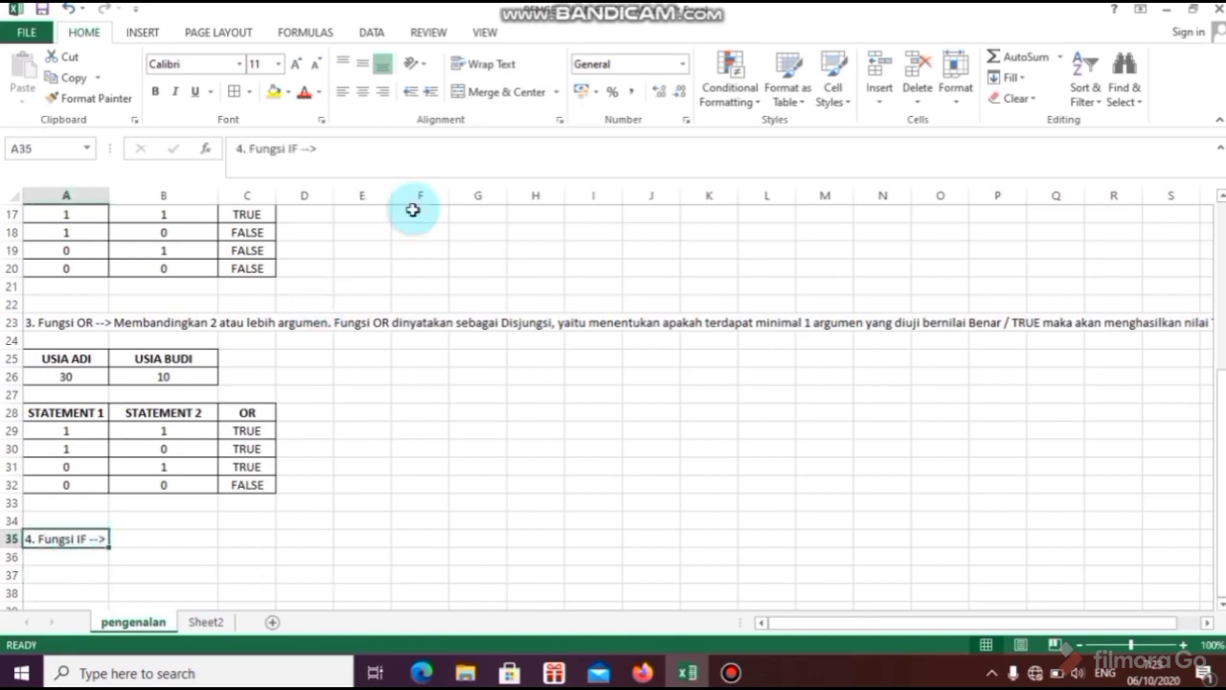
pyautogui.click(328, 152)
pyautogui.write('mEN')
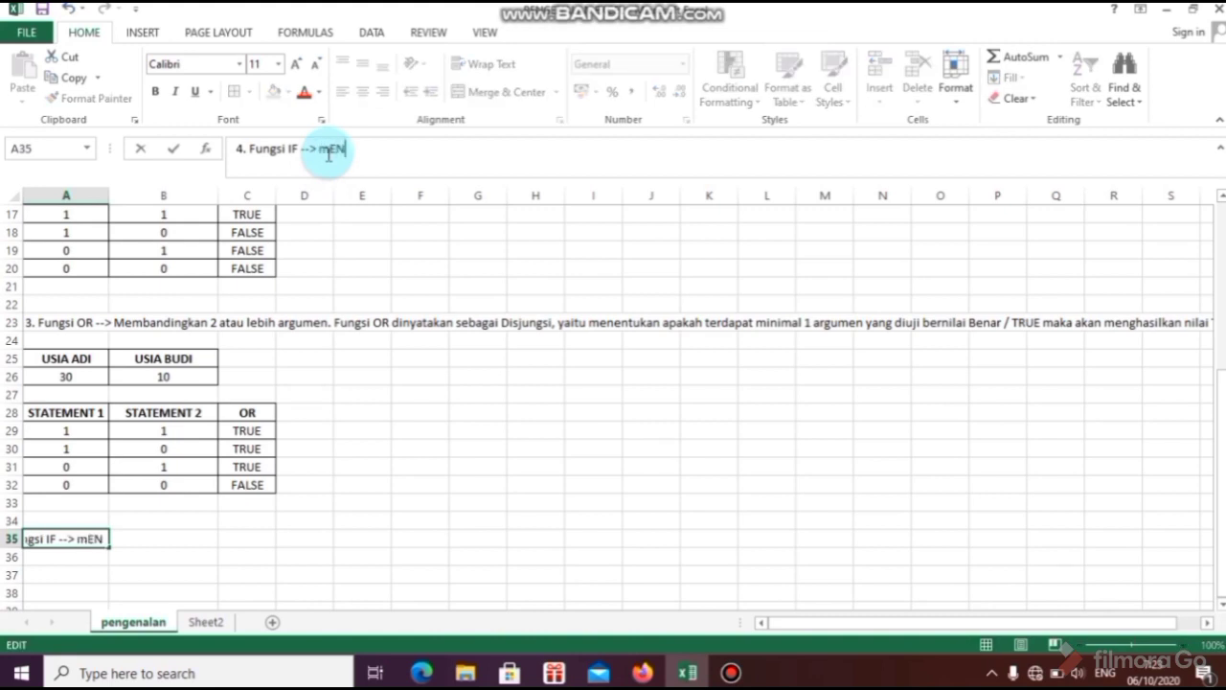
pyautogui.write('YATAKan Im')
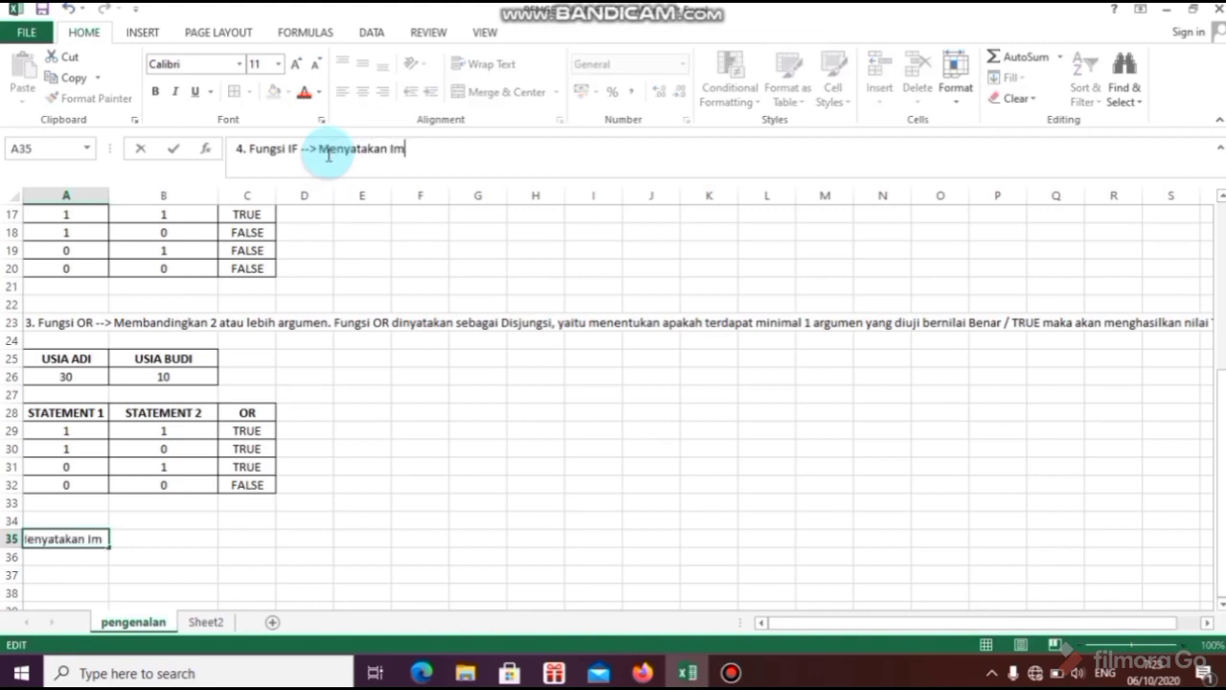
pyautogui.write('plikasi')
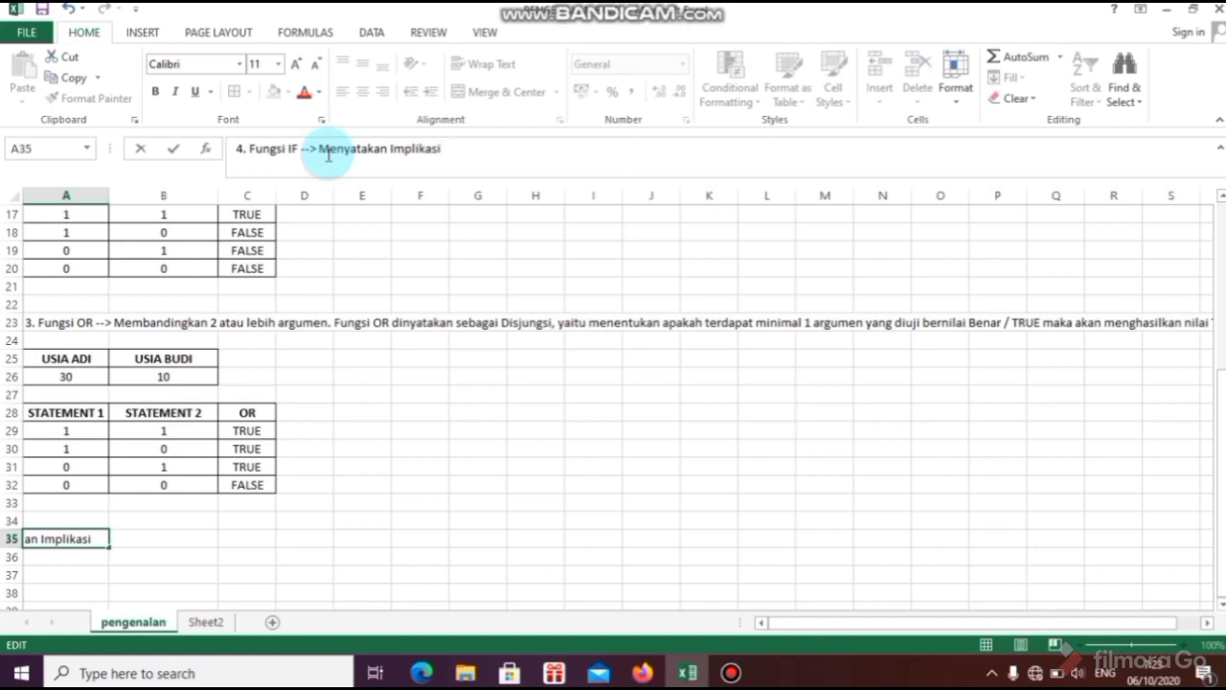
pyautogui.write(' (Jika-maka')
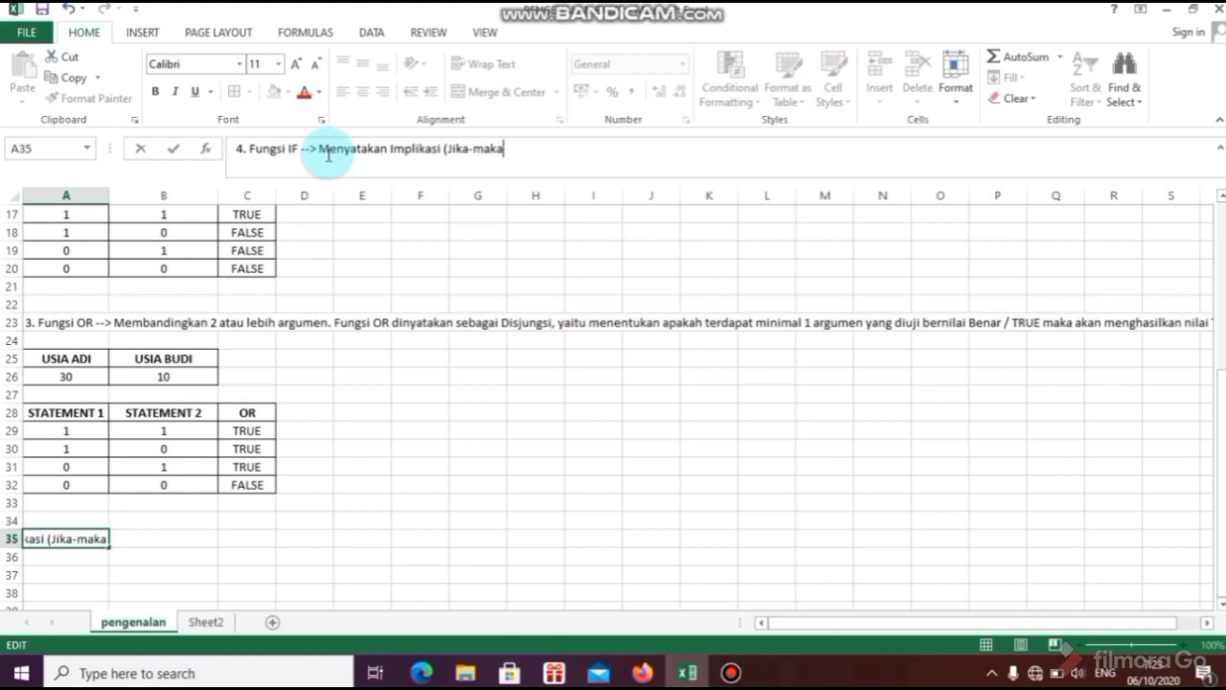
pyautogui.write(')')
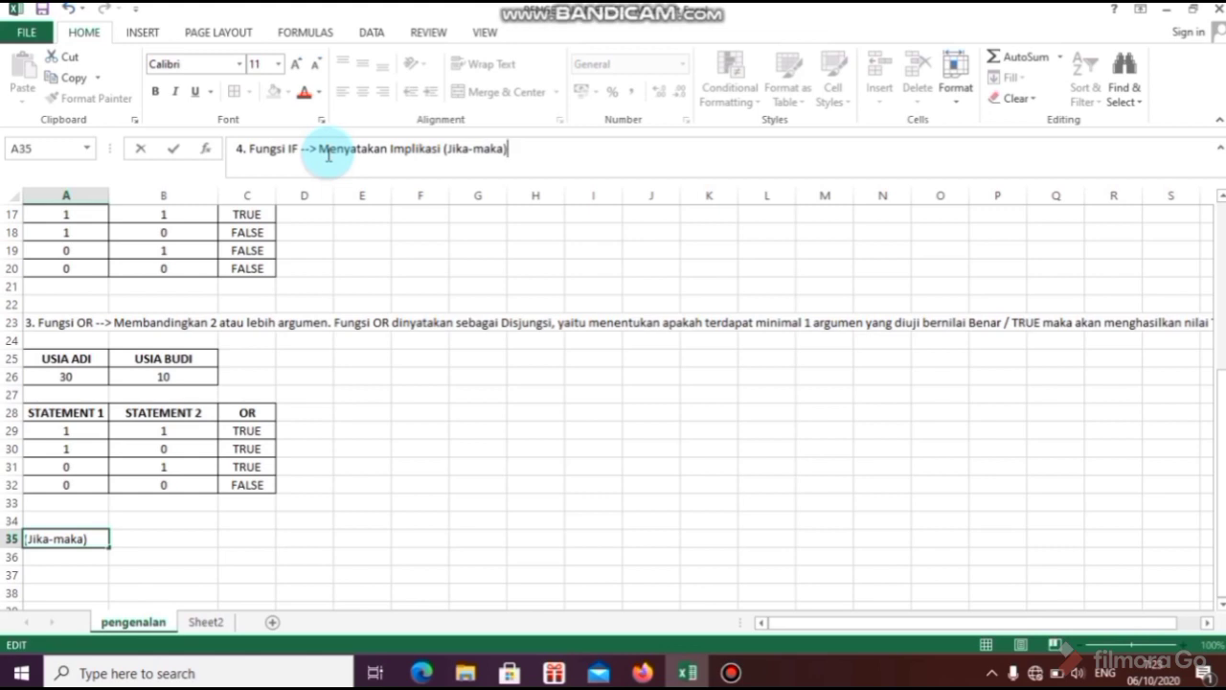
pyautogui.click(214, 552)
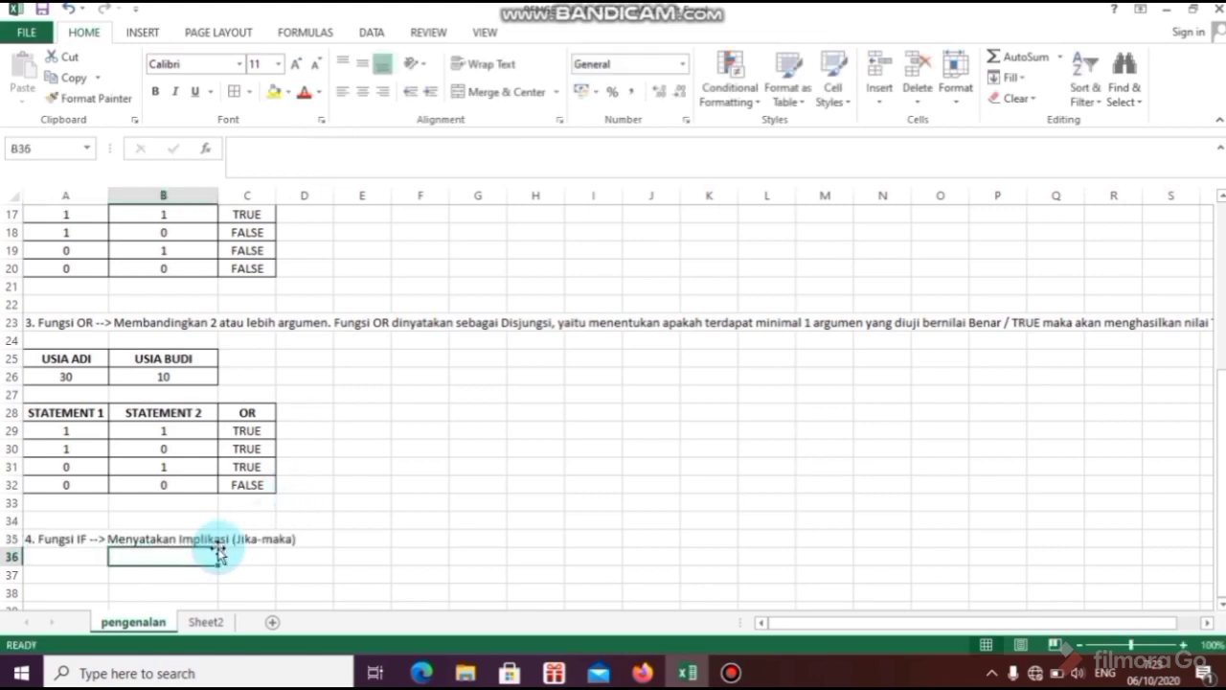
# - Enter the header "Nilai Akhir" in cell A37, below the IF description
pyautogui.click(84, 577)
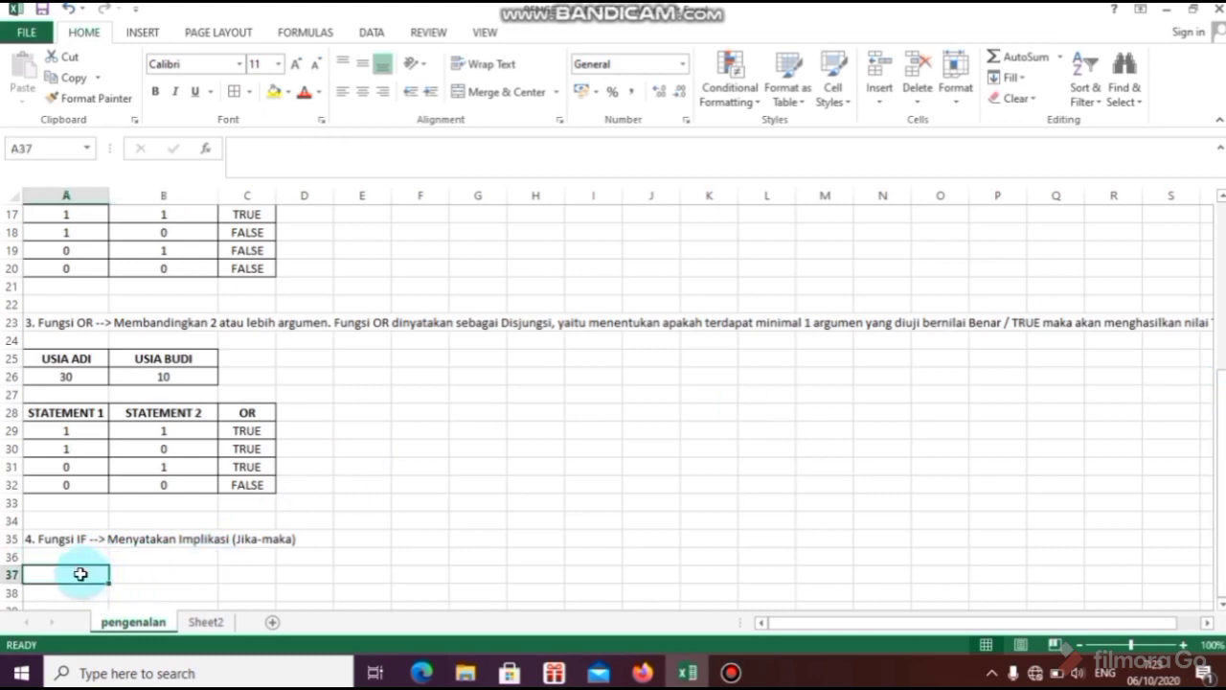
pyautogui.write('N')
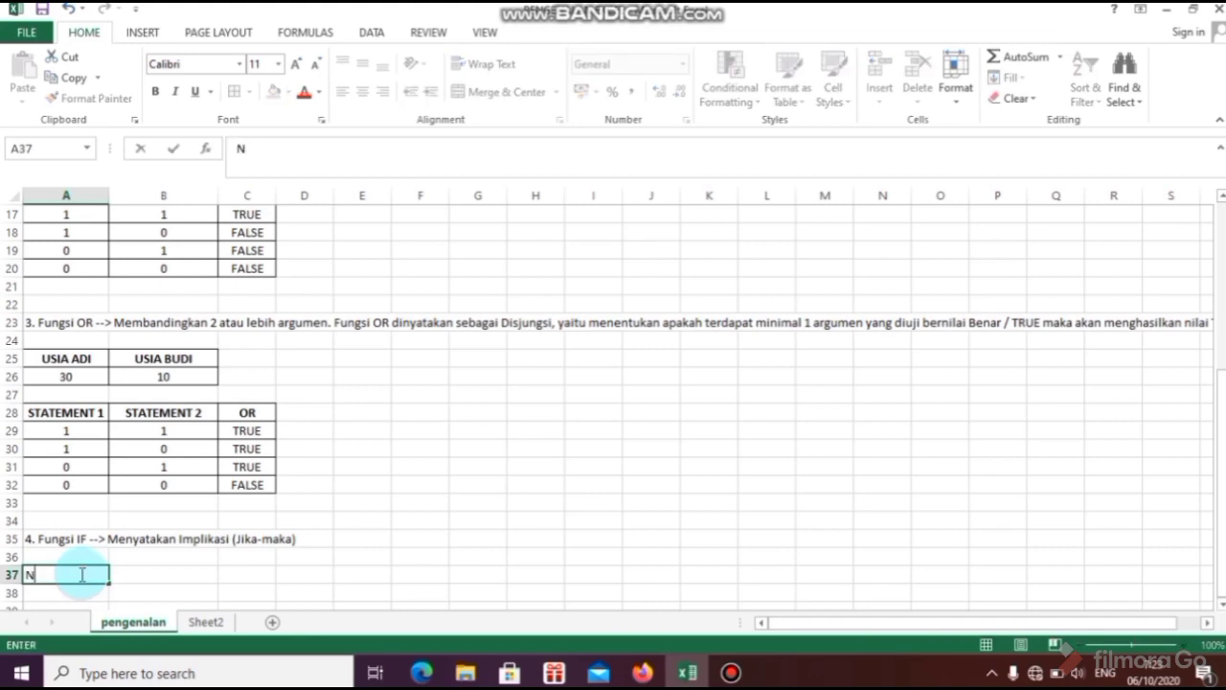
pyautogui.write('ilai Kahir')
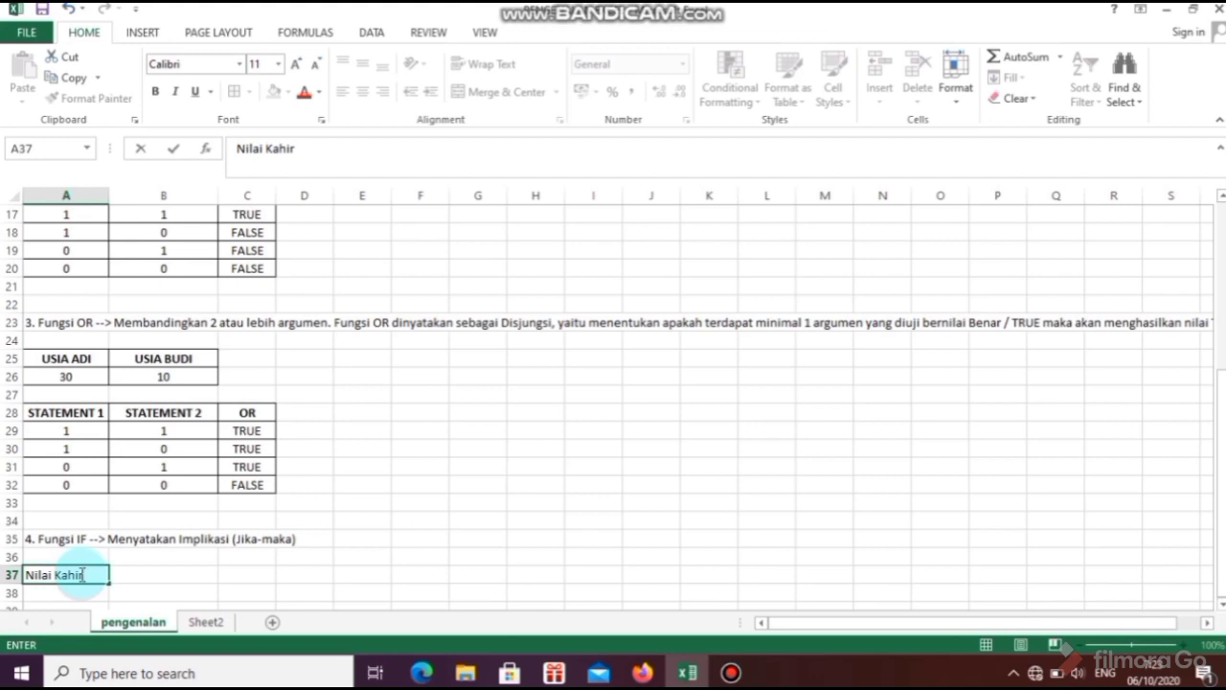
pyautogui.press('BackSpace')
pyautogui.press('BackSpace')
pyautogui.press('BackSpace')
pyautogui.press('BackSpace')
pyautogui.press('BackSpace')
pyautogui.write('Akhir')
# - Enter the header "Keterangan Lulus/Remedial" in cell B37
pyautogui.click(168, 571)
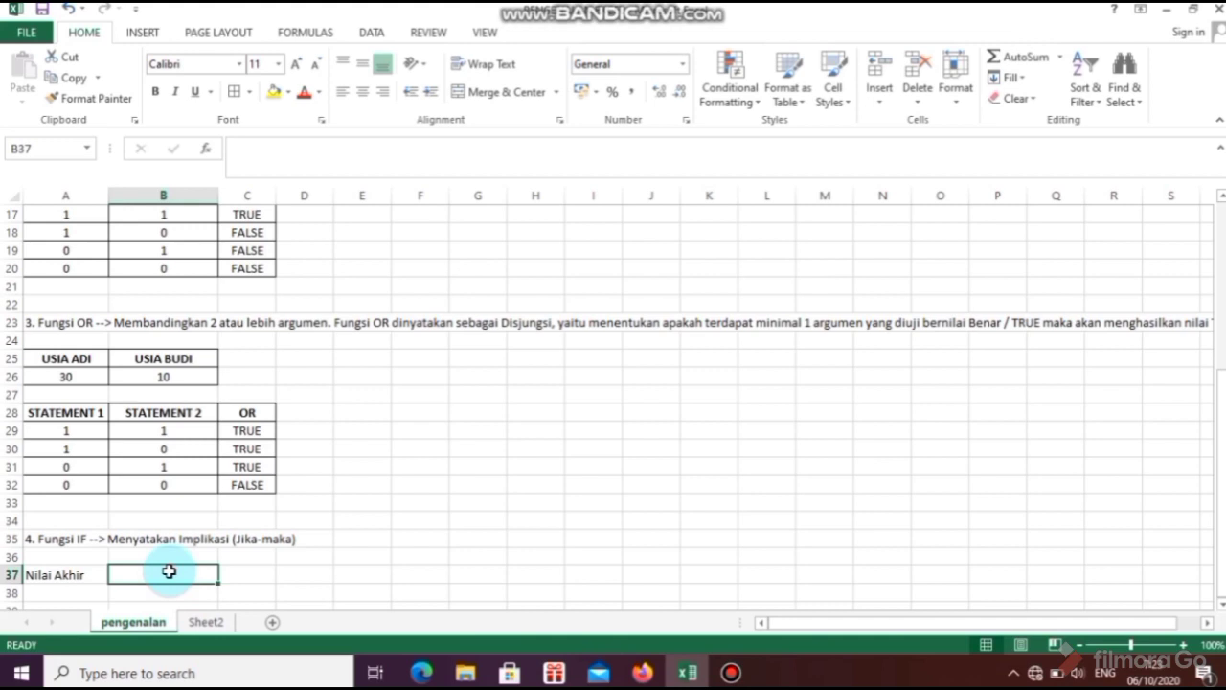
pyautogui.write('Kete')
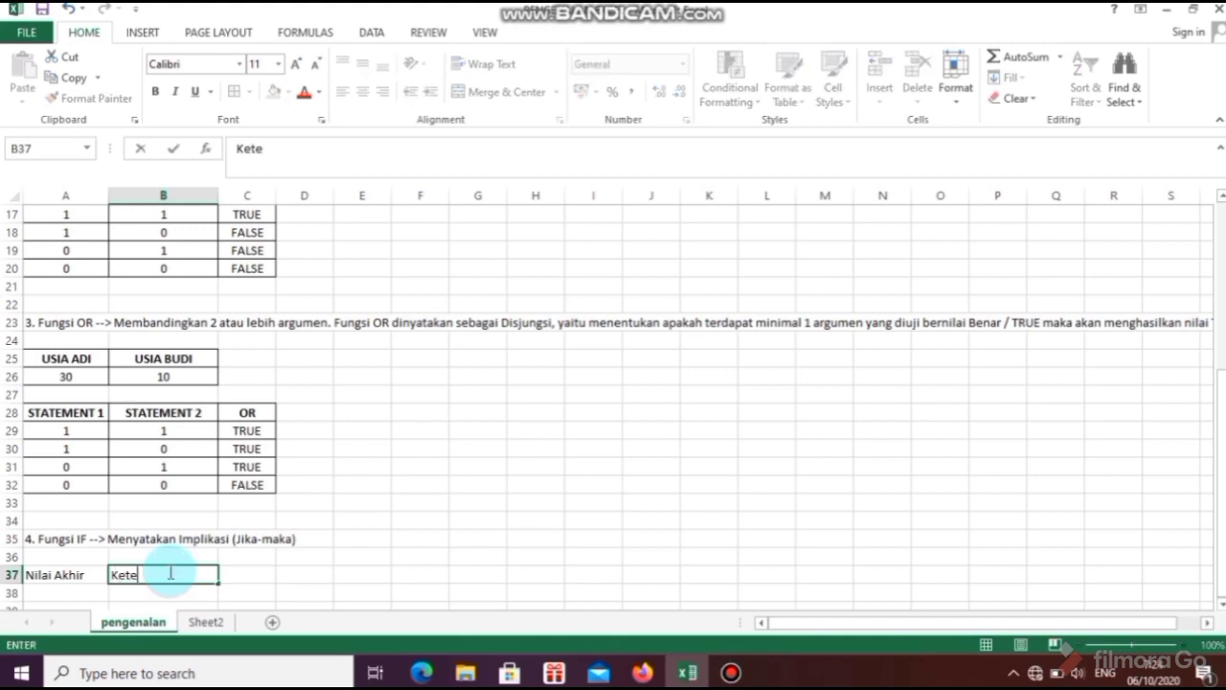
pyautogui.write('rangan Lu')
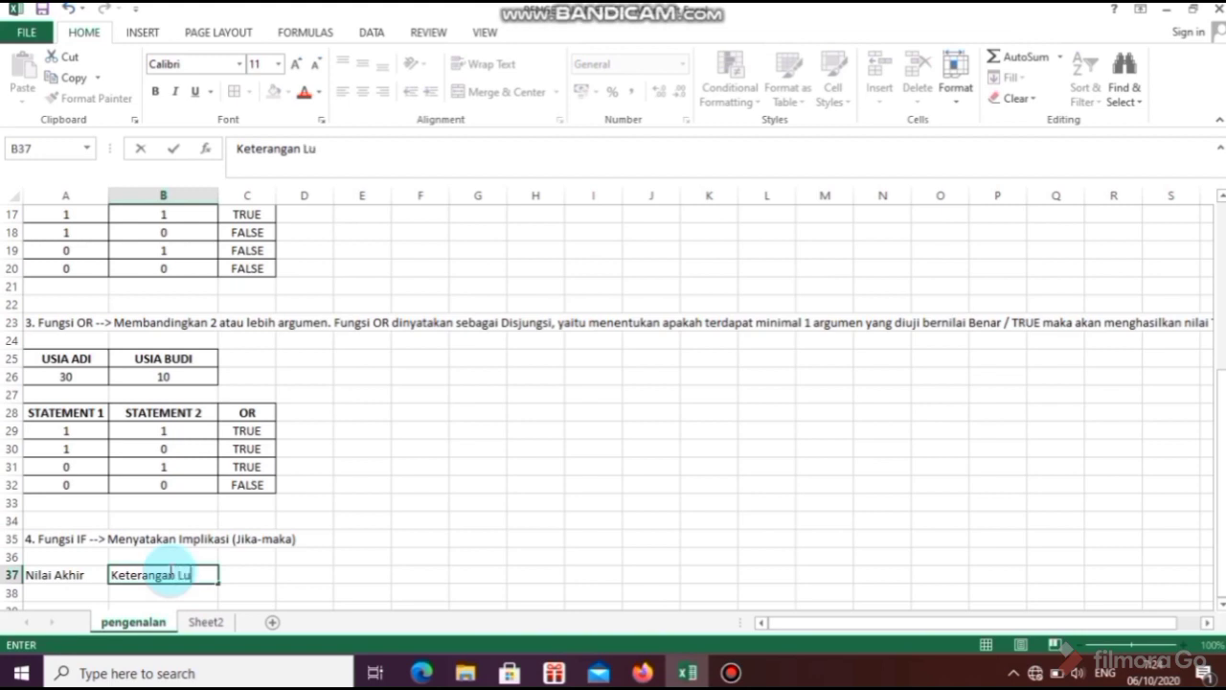
pyautogui.write('lus/Remedial')
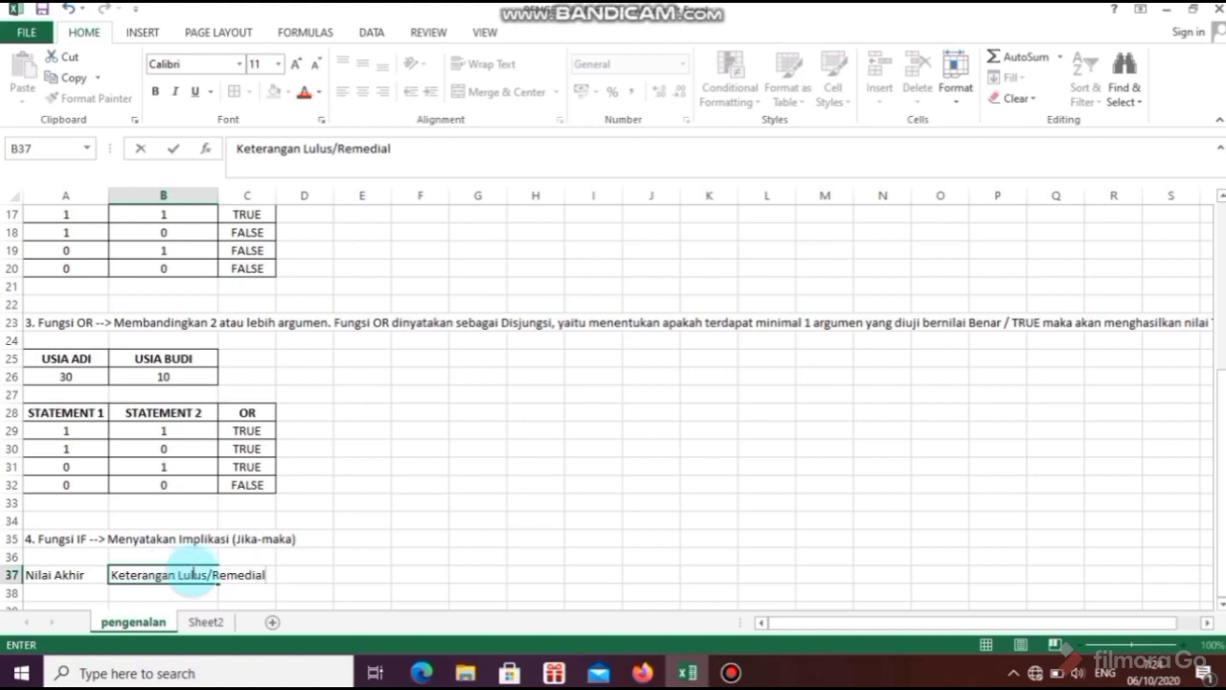
pyautogui.click(309, 576)
# - Enter the final scores 70 in cell A38 and 58 in cell A39
pyautogui.click(76, 594)
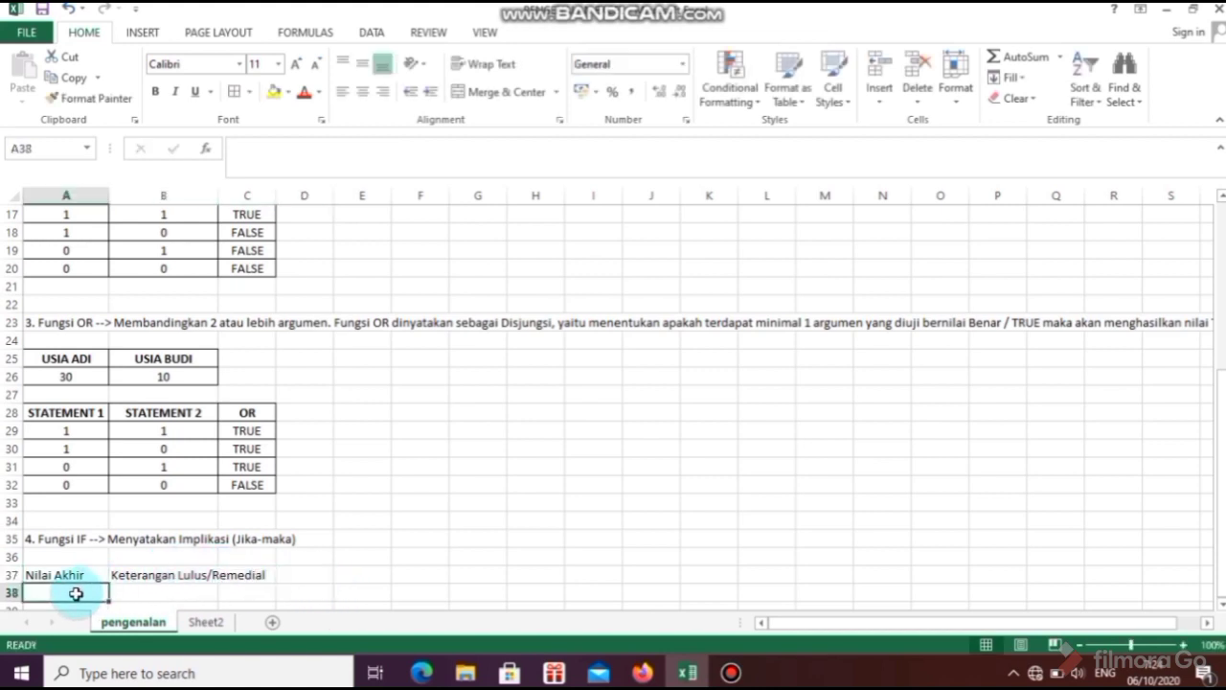
pyautogui.write('70')
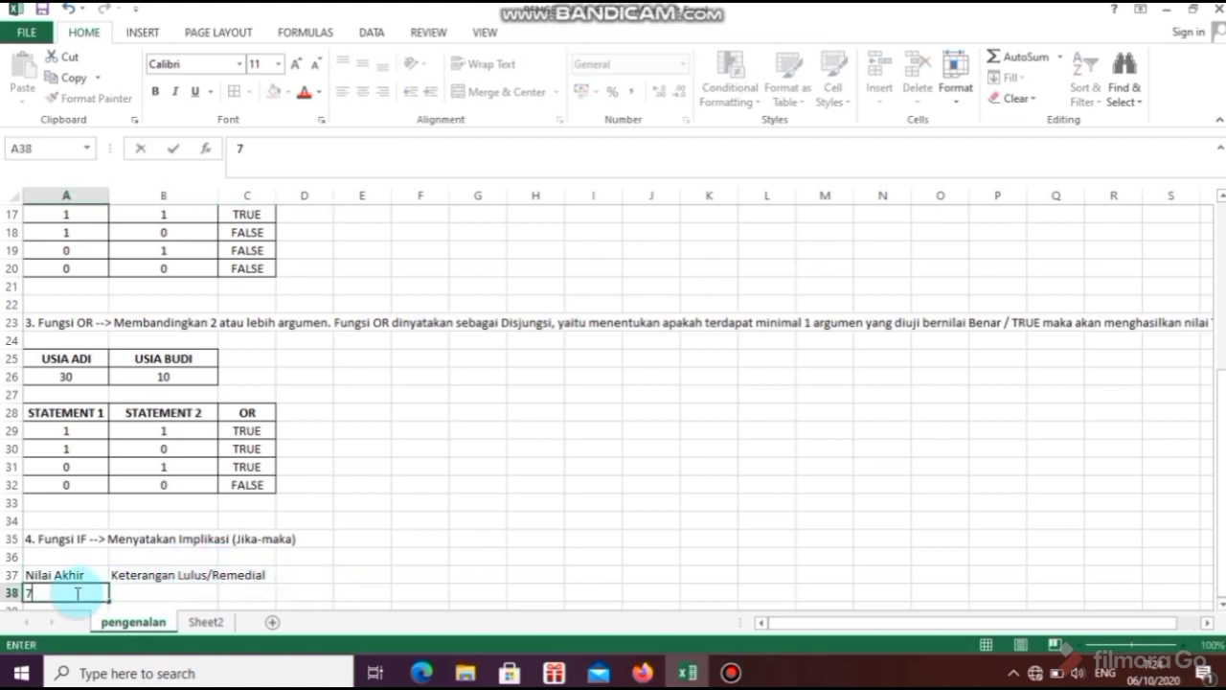
pyautogui.click(128, 595)
pyautogui.scroll(-1, 128, 595)
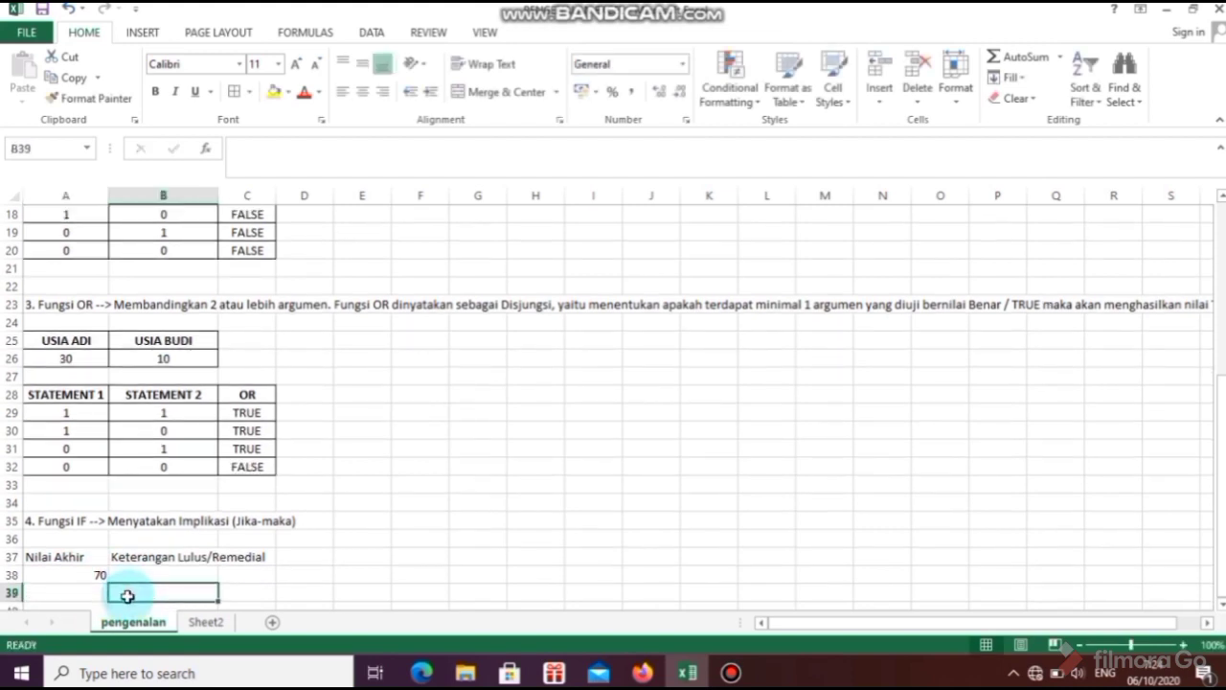
pyautogui.press('Return')
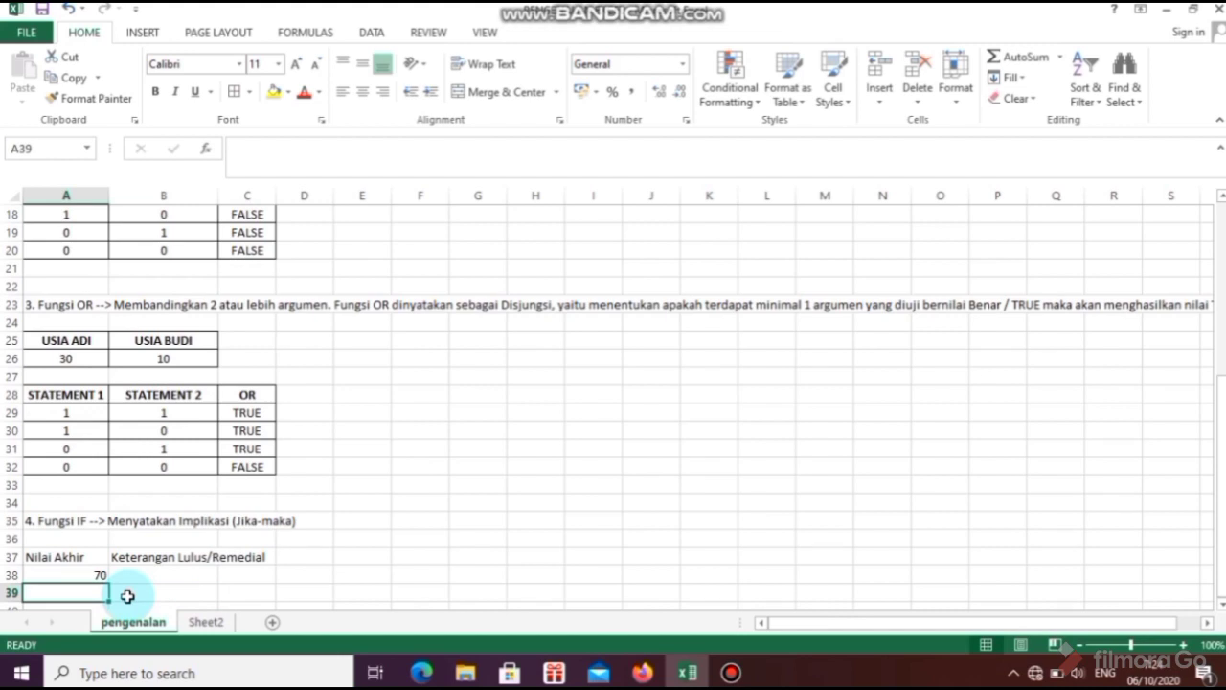
pyautogui.write('58')
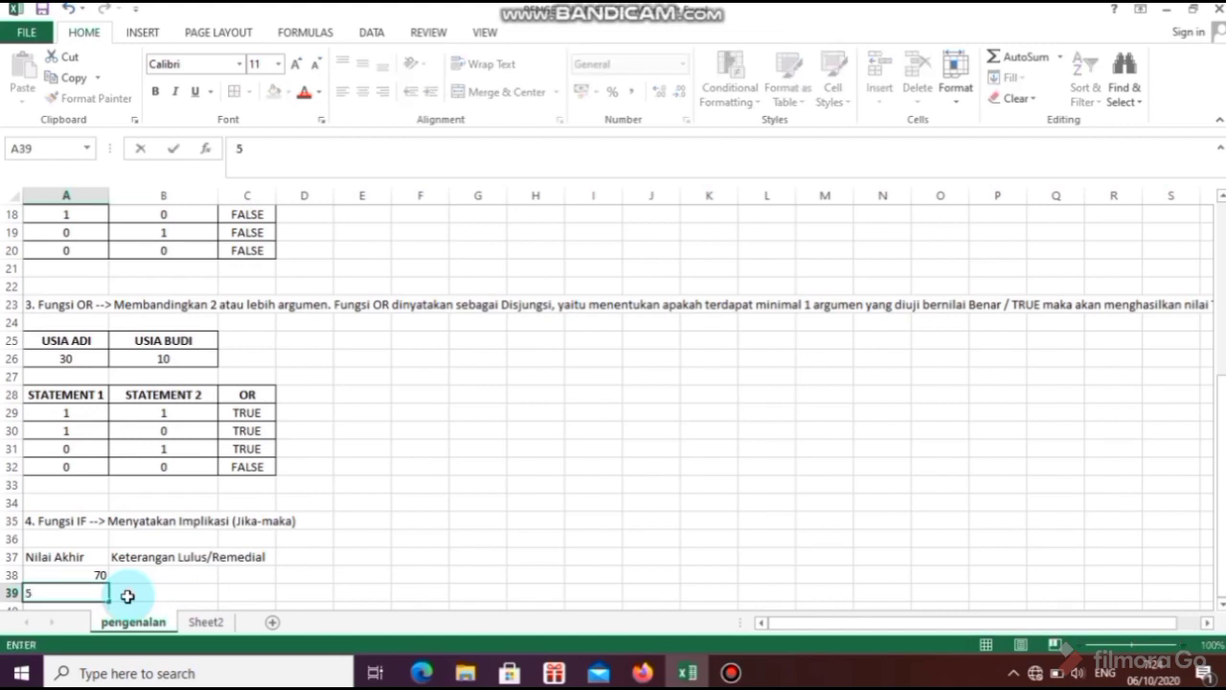
pyautogui.click(153, 594)
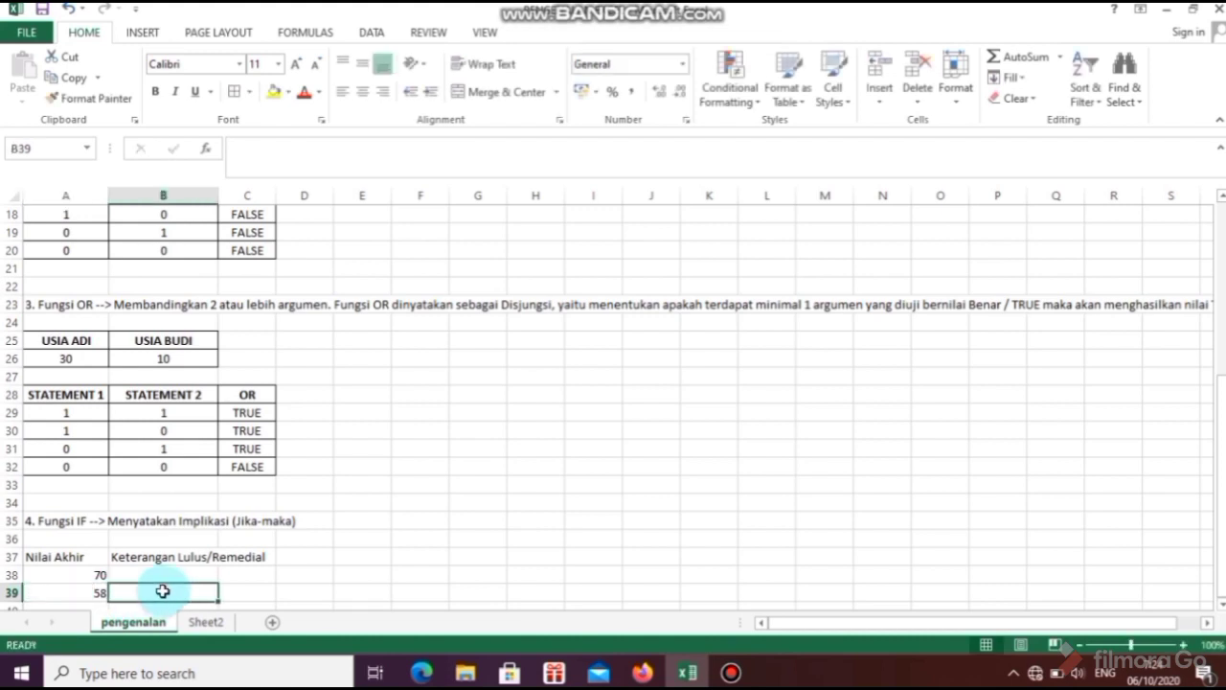
# - Extend the header in cell B37 with the passing threshold text "(KKM 60)"
pyautogui.click(159, 573)
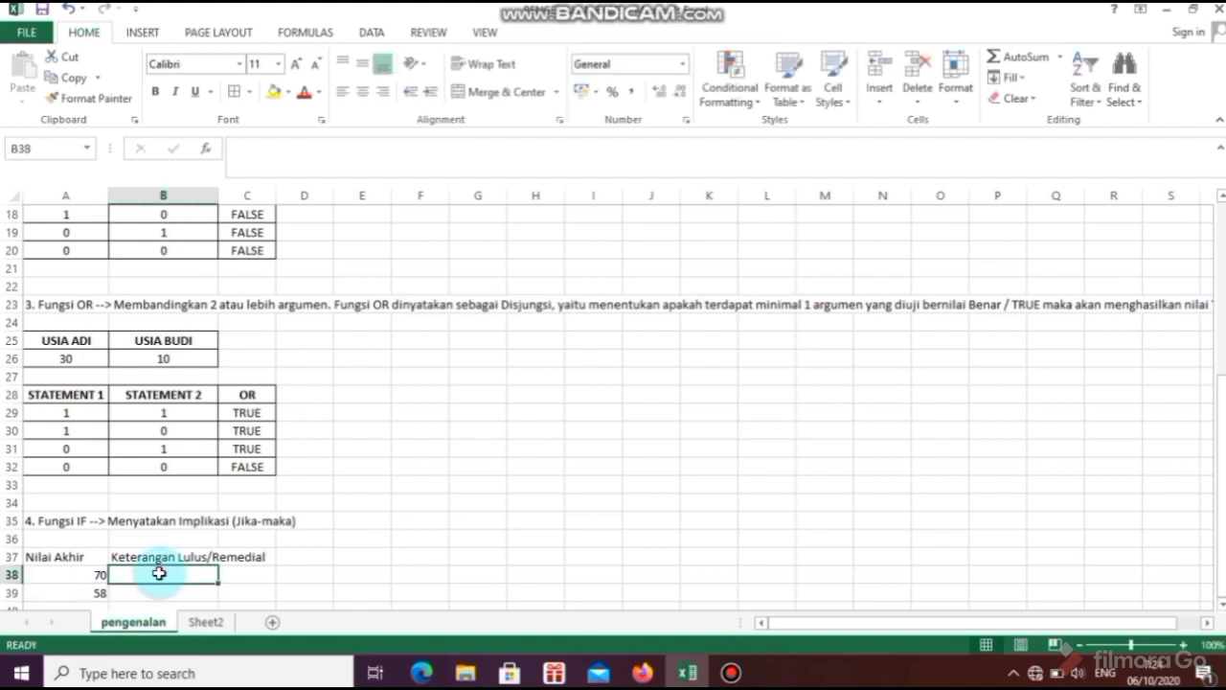
pyautogui.click(92, 577)
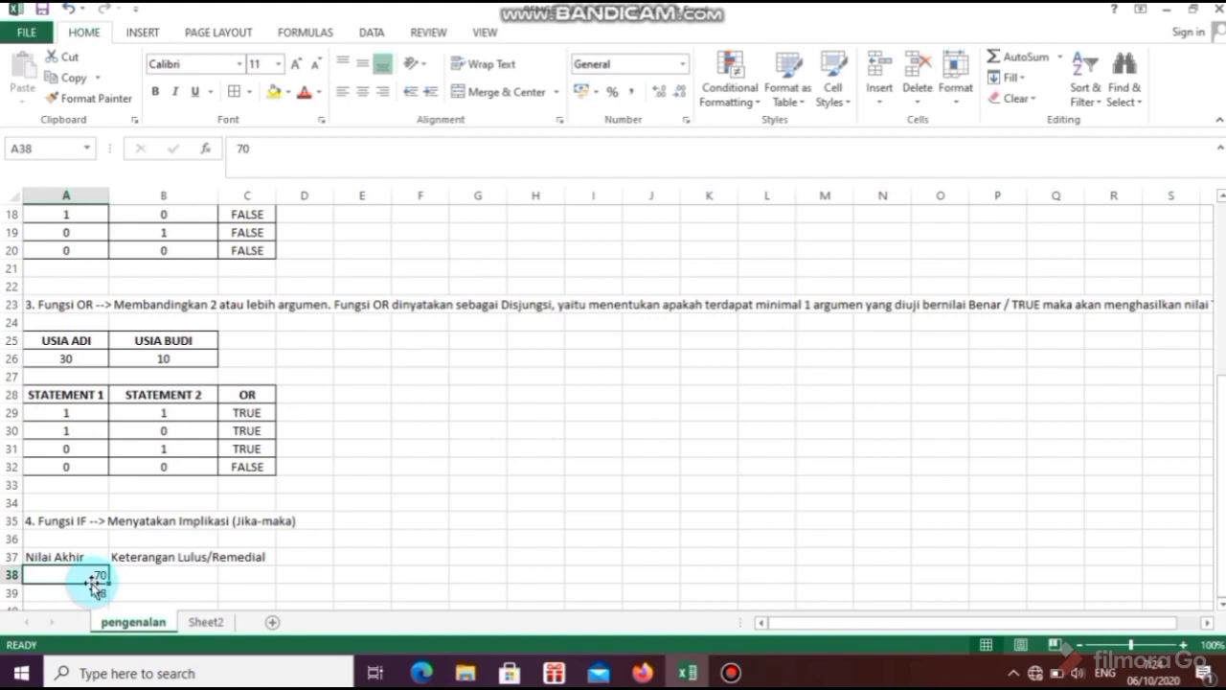
pyautogui.click(151, 557)
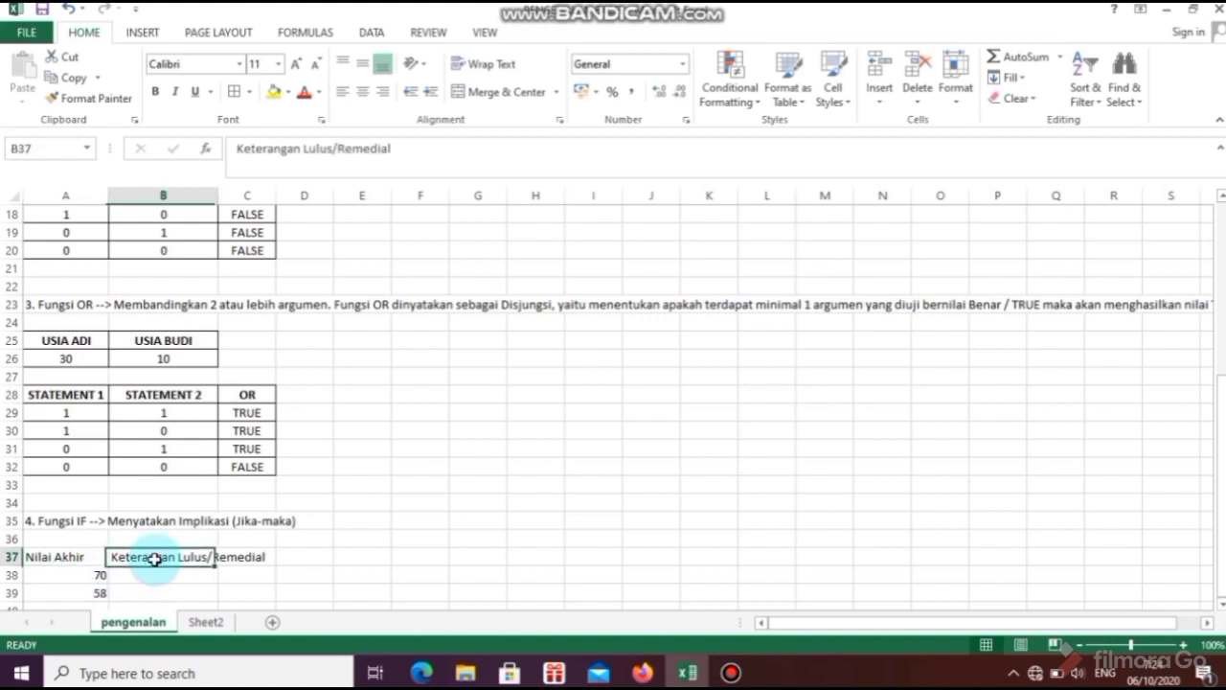
pyautogui.click(396, 158)
pyautogui.write('(')
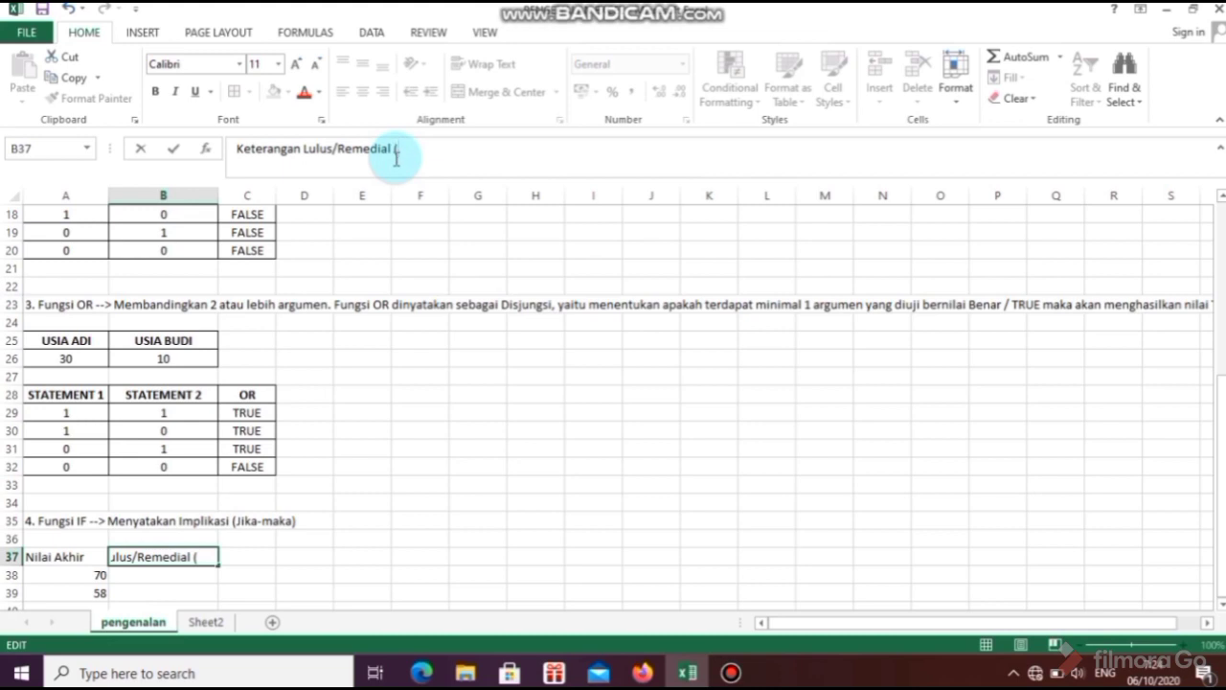
pyautogui.write('KKM 60)')
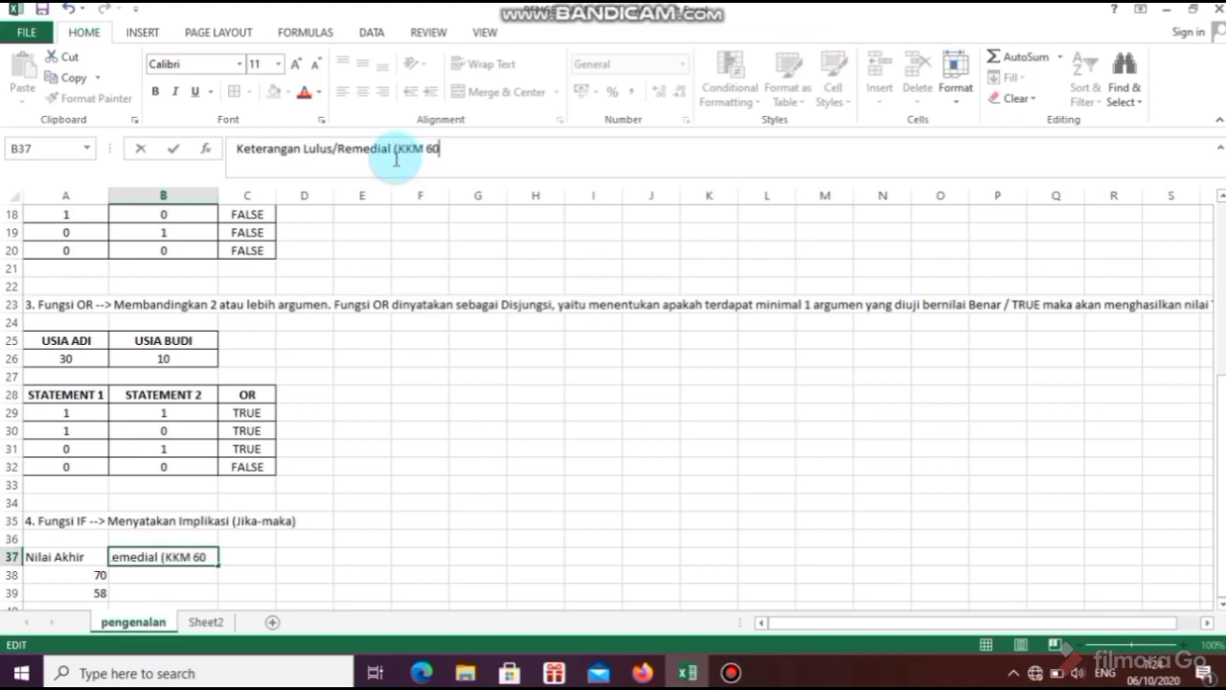
pyautogui.click(328, 584)
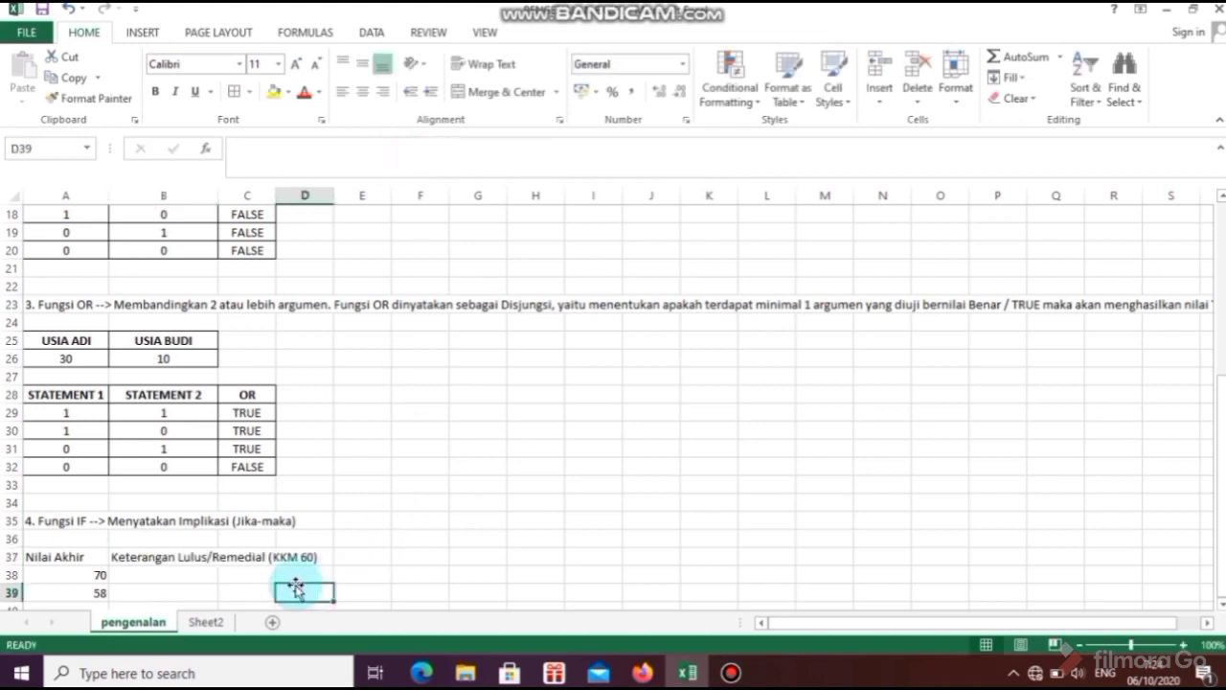
# - Try to build an IF formula in cell B38 that refers to the final score in A38, starting with =IF
pyautogui.click(193, 576)
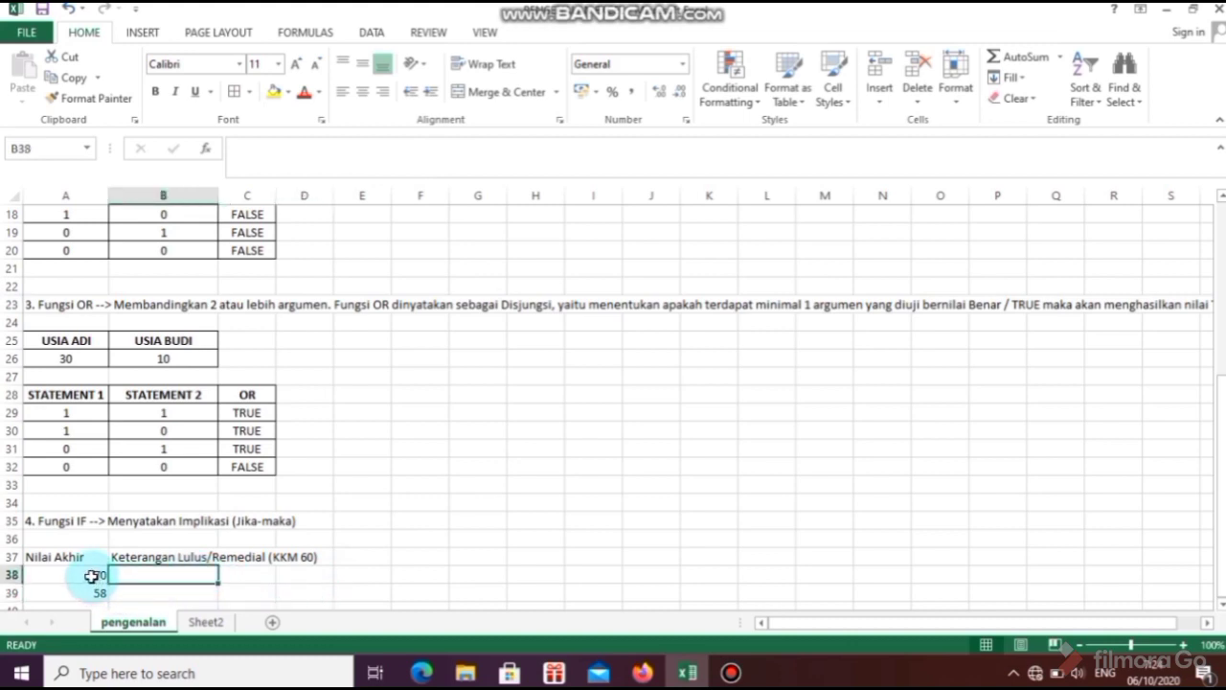
pyautogui.click(91, 575)
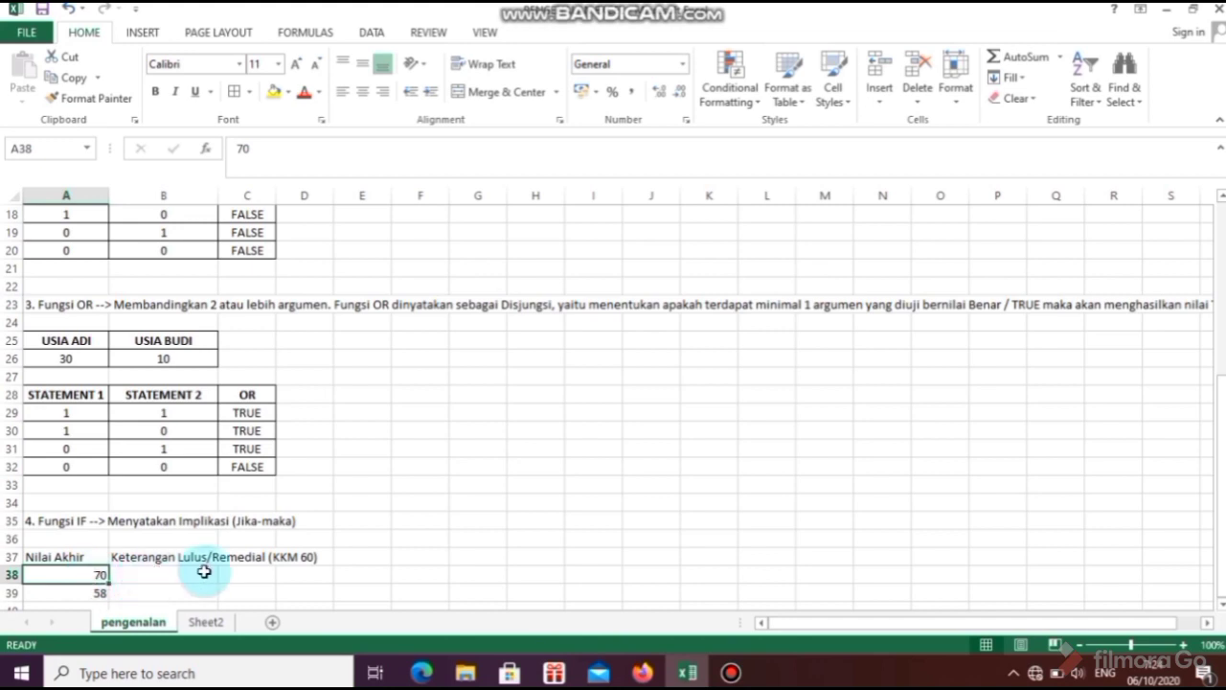
pyautogui.click(292, 558)
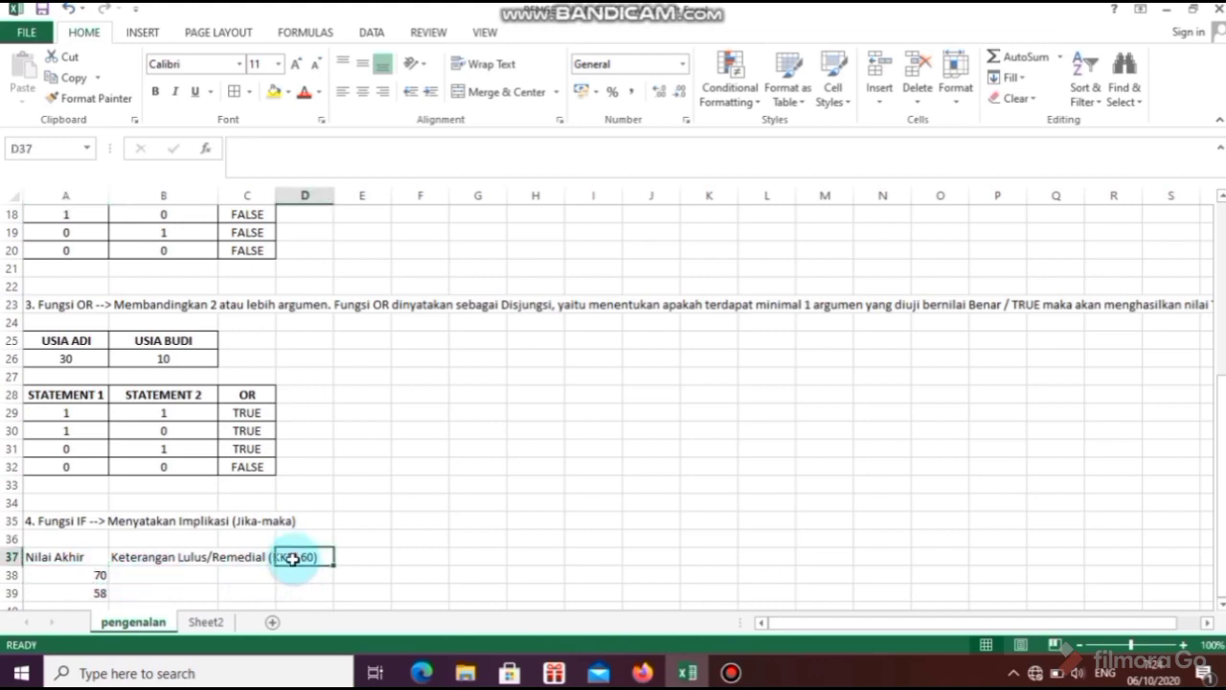
pyautogui.click(160, 578)
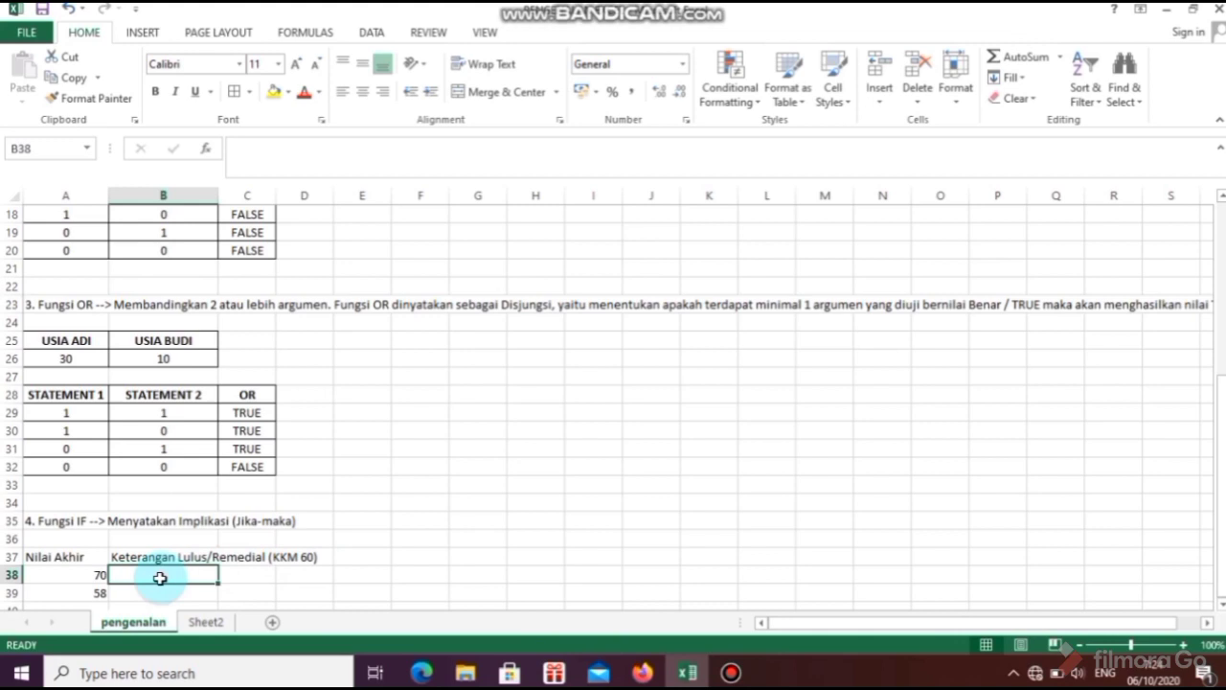
pyautogui.write('=')
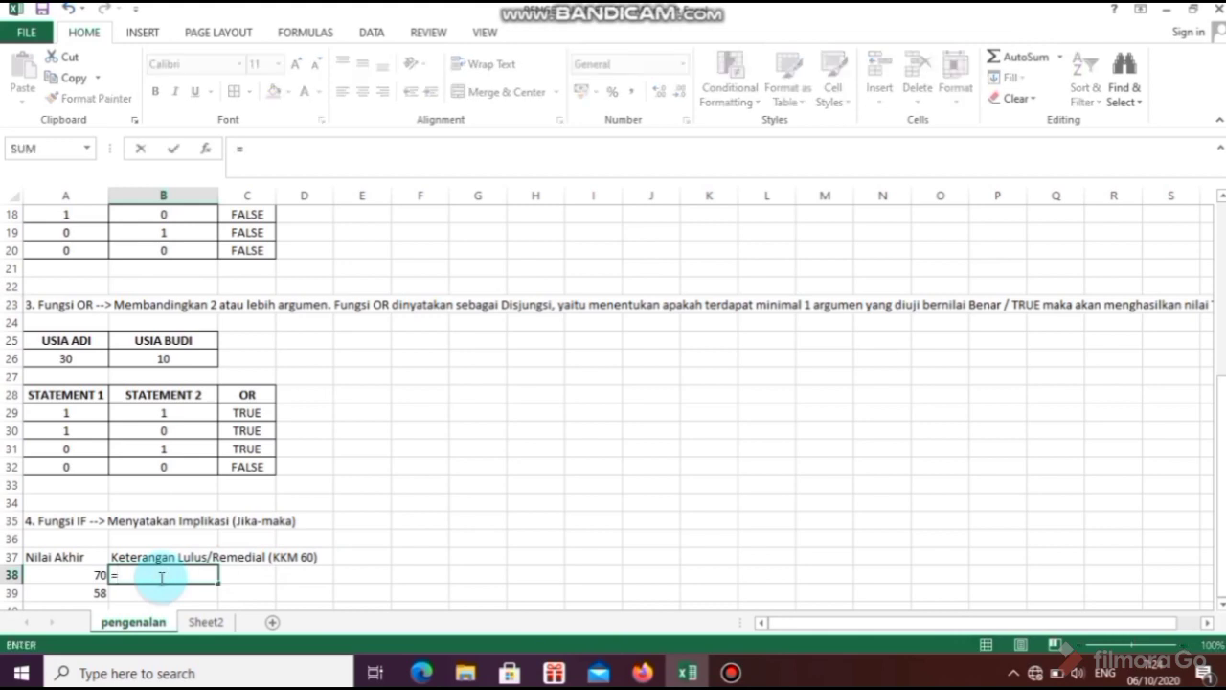
pyautogui.write('IG')
pyautogui.press('BackSpace')
pyautogui.write('F')
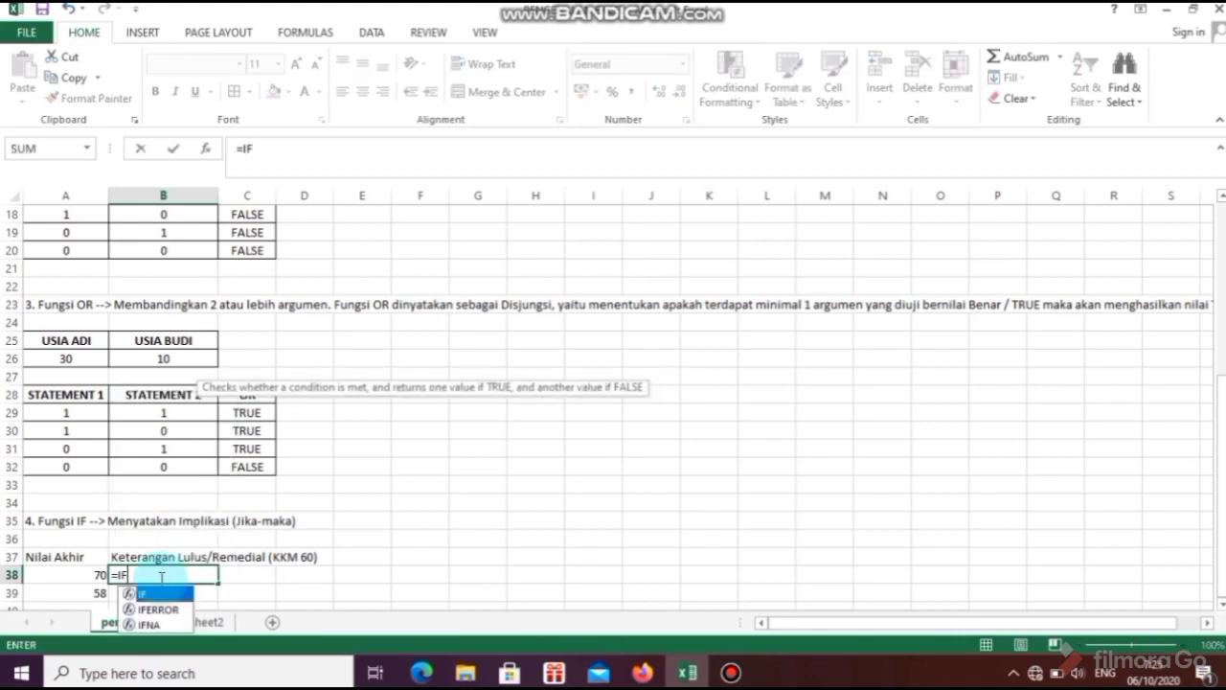
pyautogui.click(81, 574)
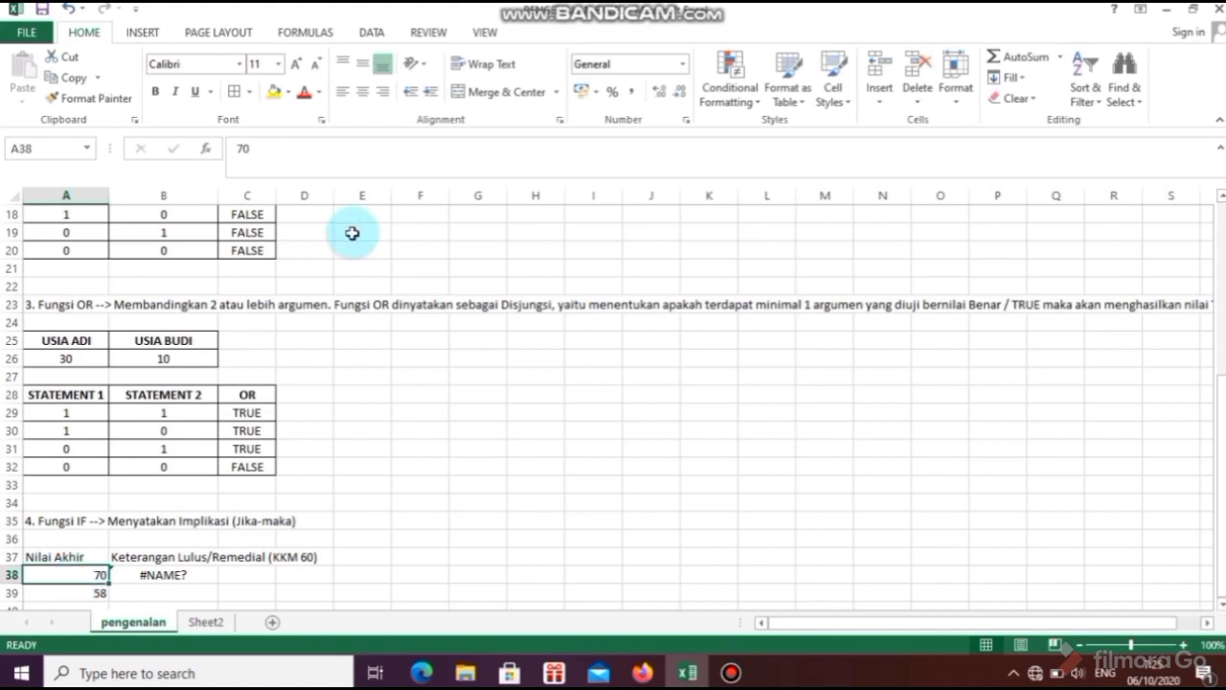
pyautogui.click(267, 151)
pyautogui.press('BackSpace')
pyautogui.press('BackSpace')
pyautogui.write('=IF')
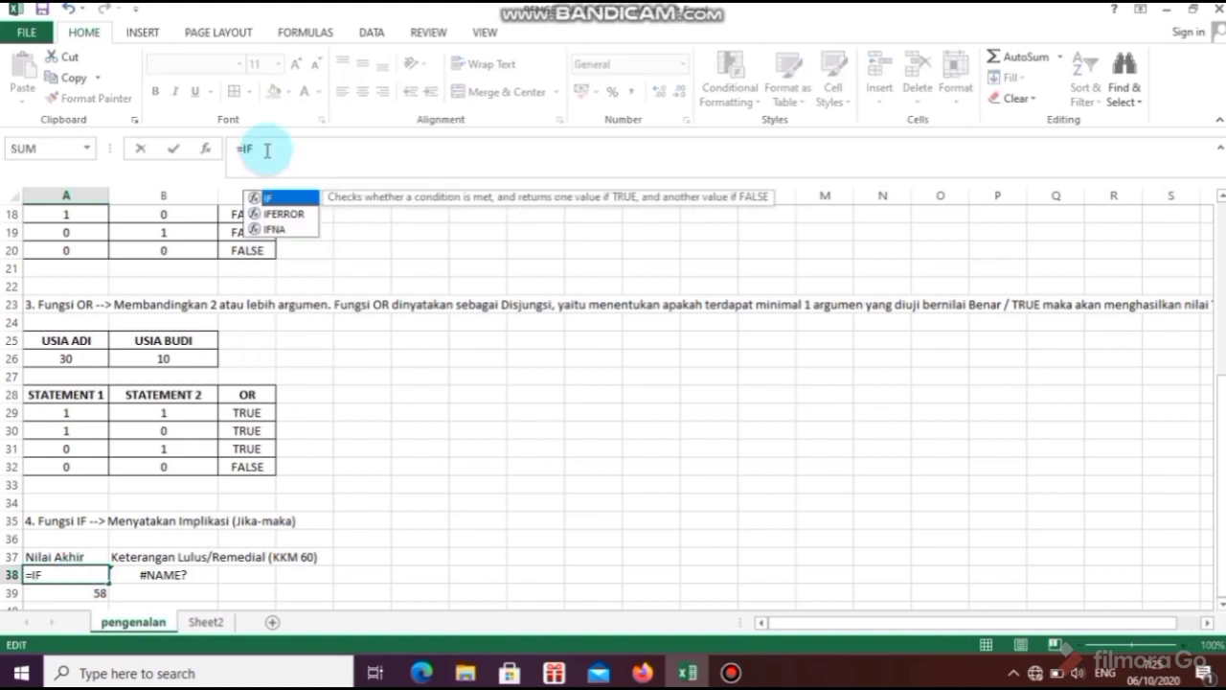
pyautogui.write('(')
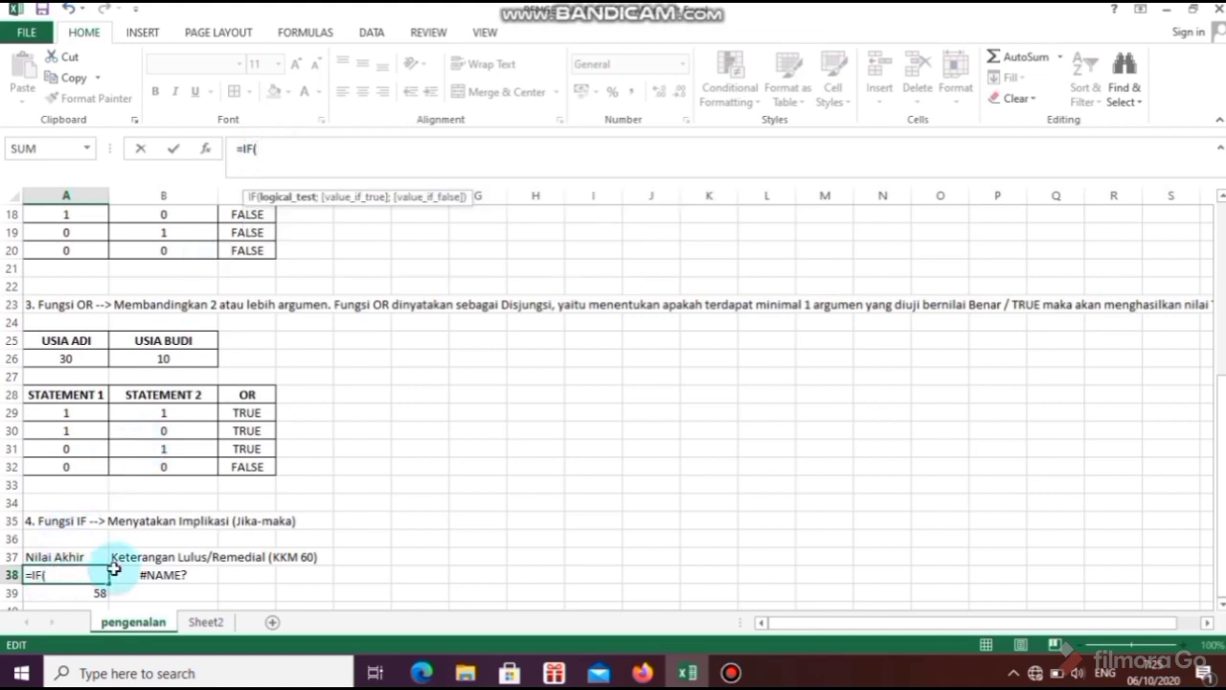
pyautogui.press('BackSpace')
pyautogui.press('BackSpace')
pyautogui.press('BackSpace')
pyautogui.press('BackSpace')
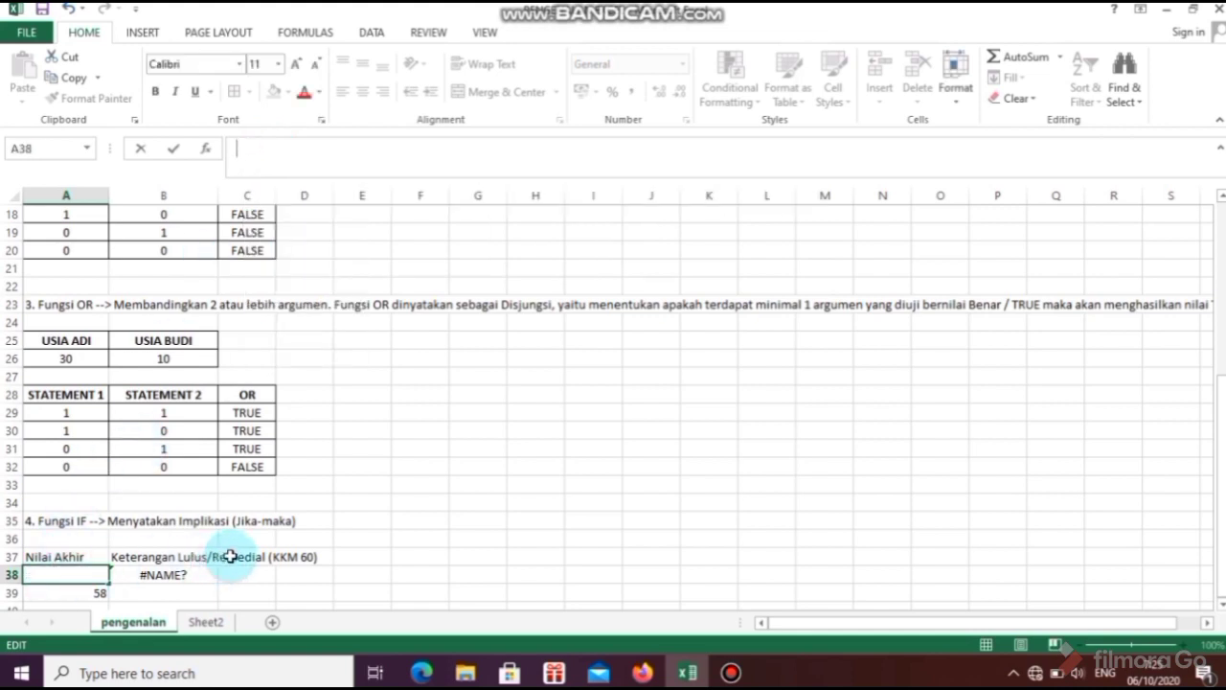
# - Clear the faulty formula from cell B38 and re-enter the final score 70 in cell A38
pyautogui.click(230, 589)
pyautogui.click(146, 575)
pyautogui.press('Delete')
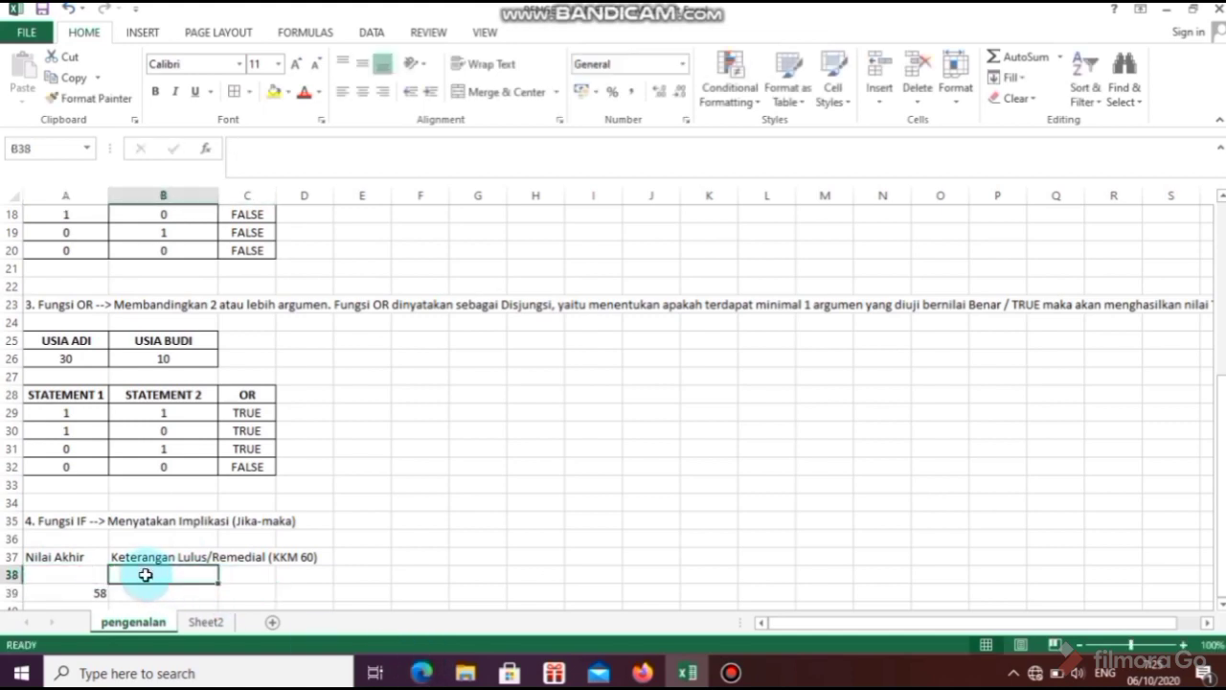
pyautogui.click(46, 572)
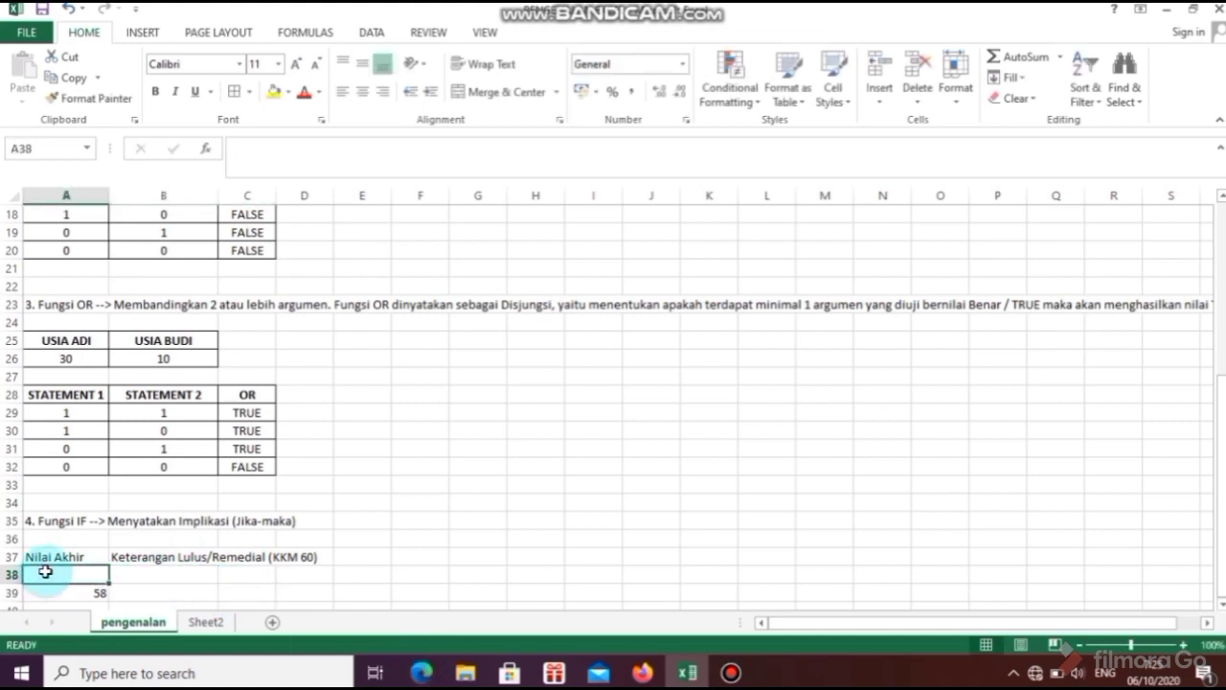
pyautogui.write('70')
pyautogui.click(150, 585)
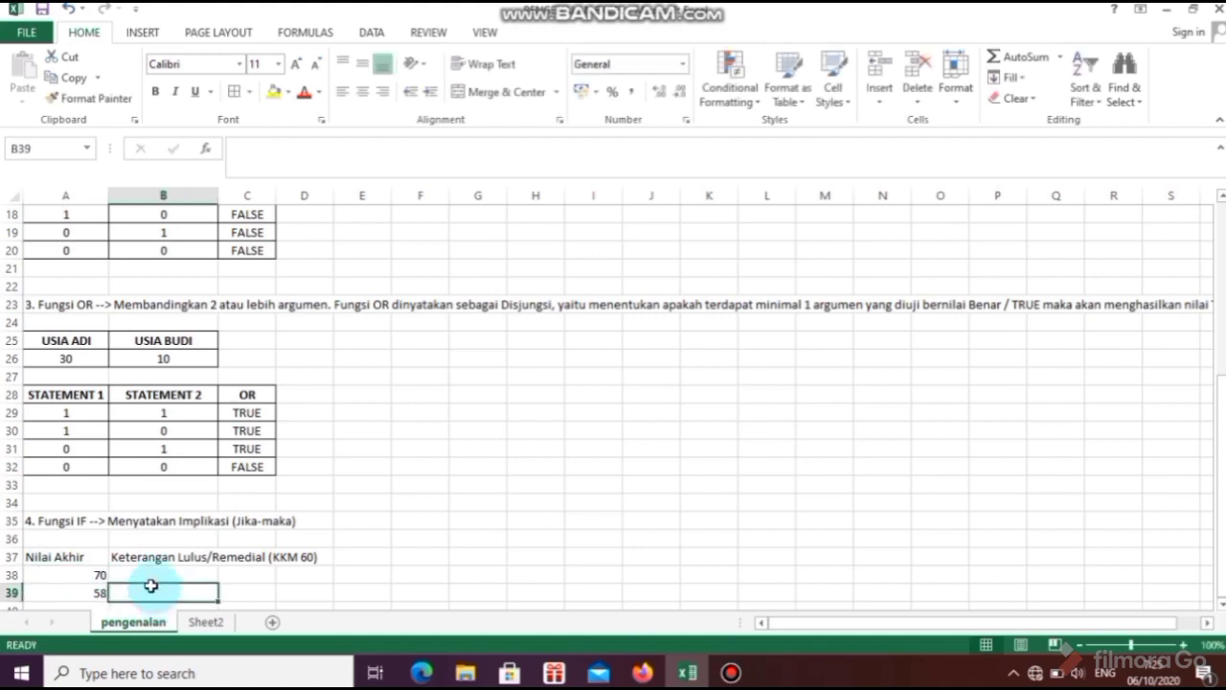
# - Start an IF formula in cell B38 with the logical test A38>=60
pyautogui.click(135, 572)
pyautogui.write('=')
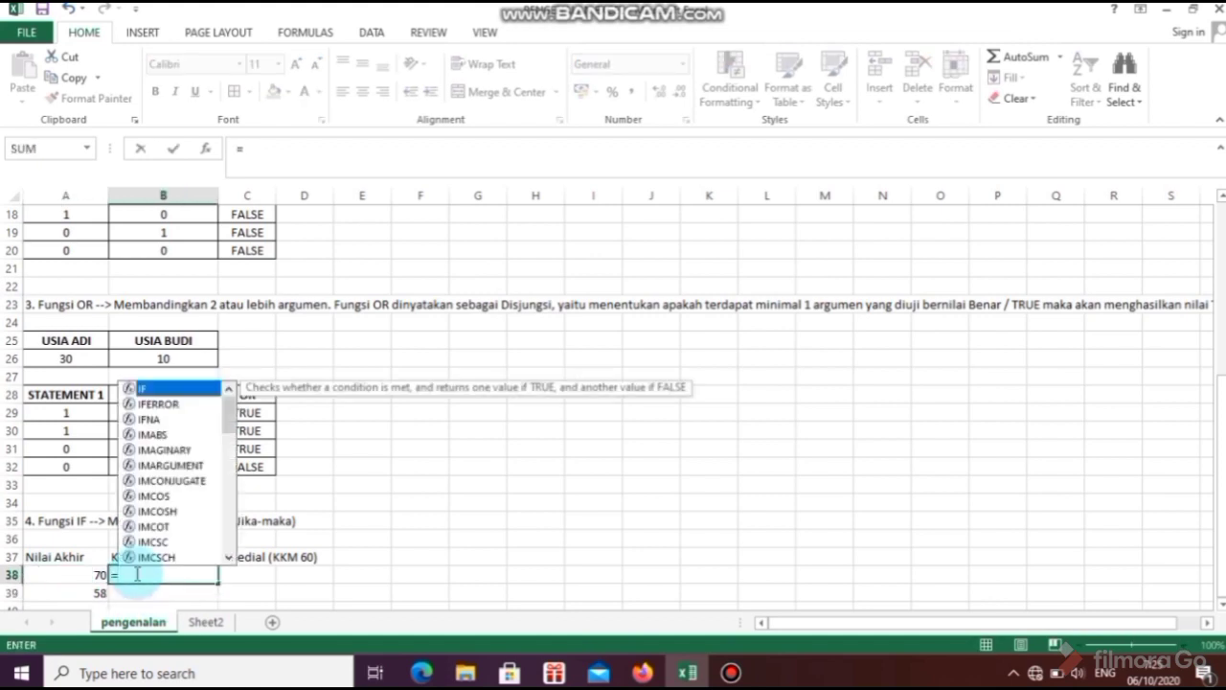
pyautogui.write('if')
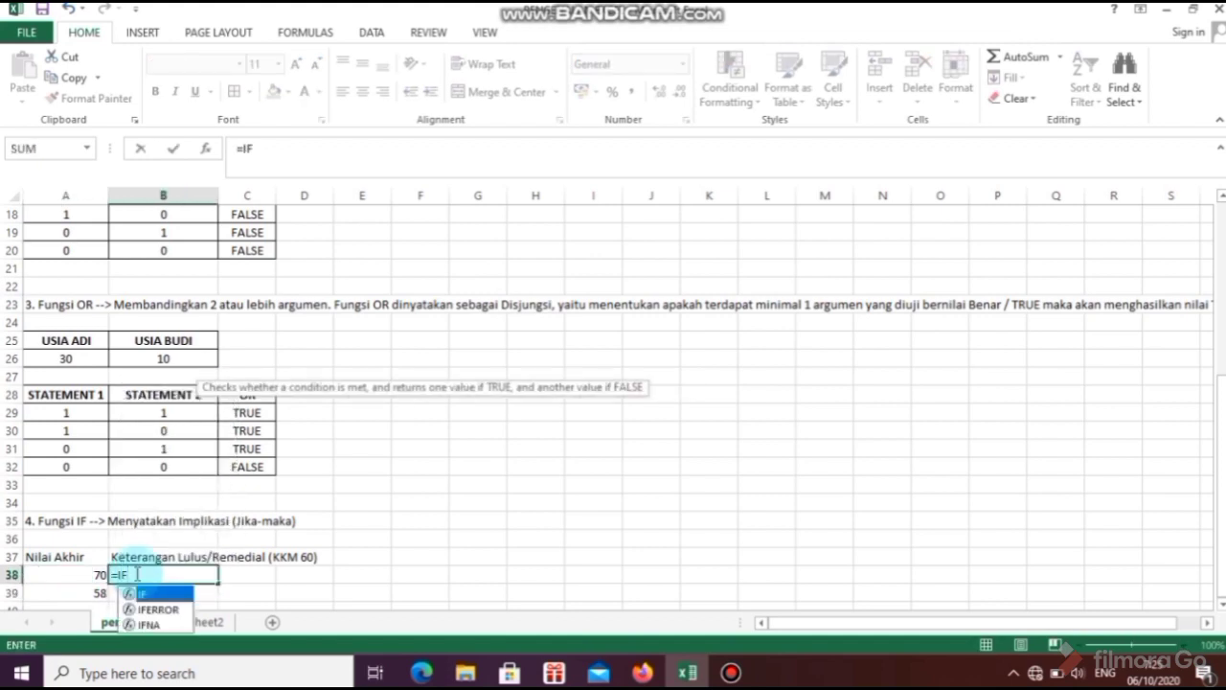
pyautogui.write('(')
pyautogui.click(82, 573)
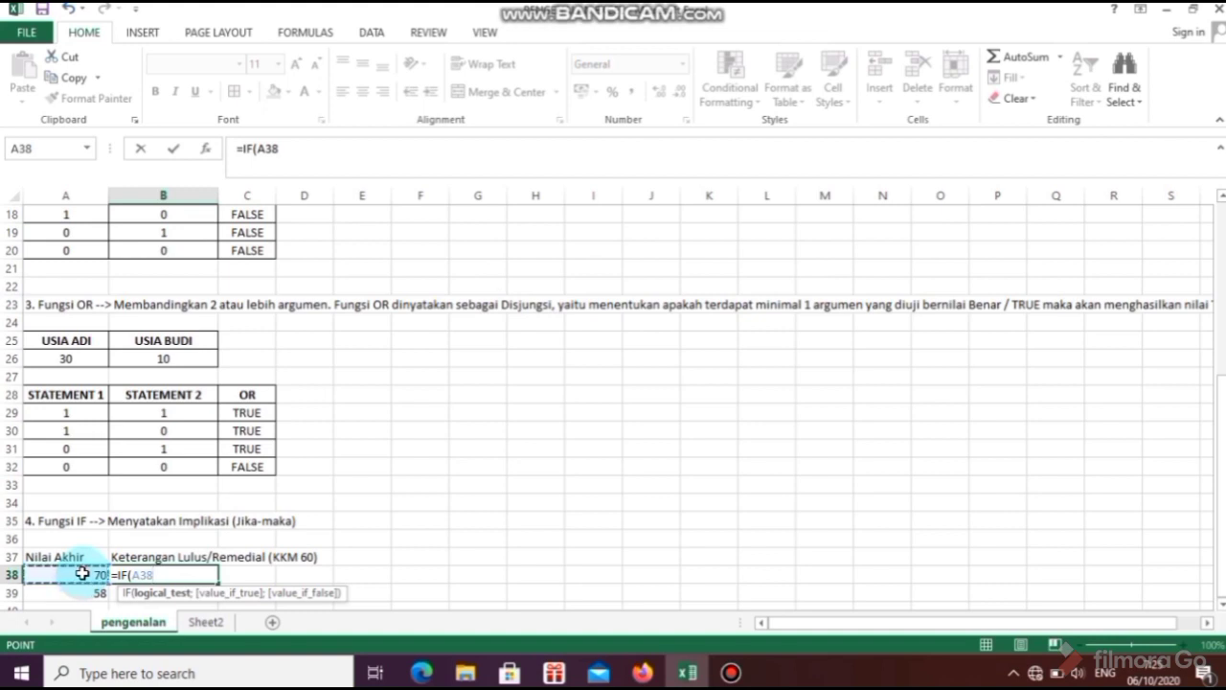
pyautogui.write('>=')
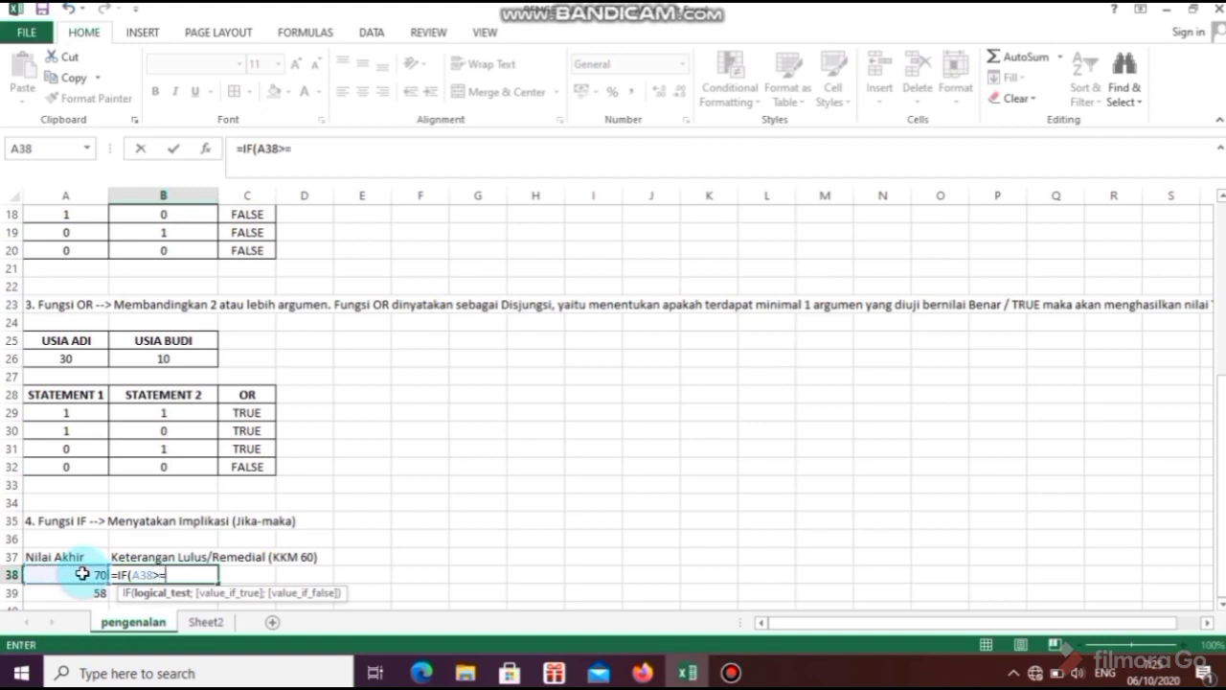
pyautogui.write('60')
pyautogui.write(';')
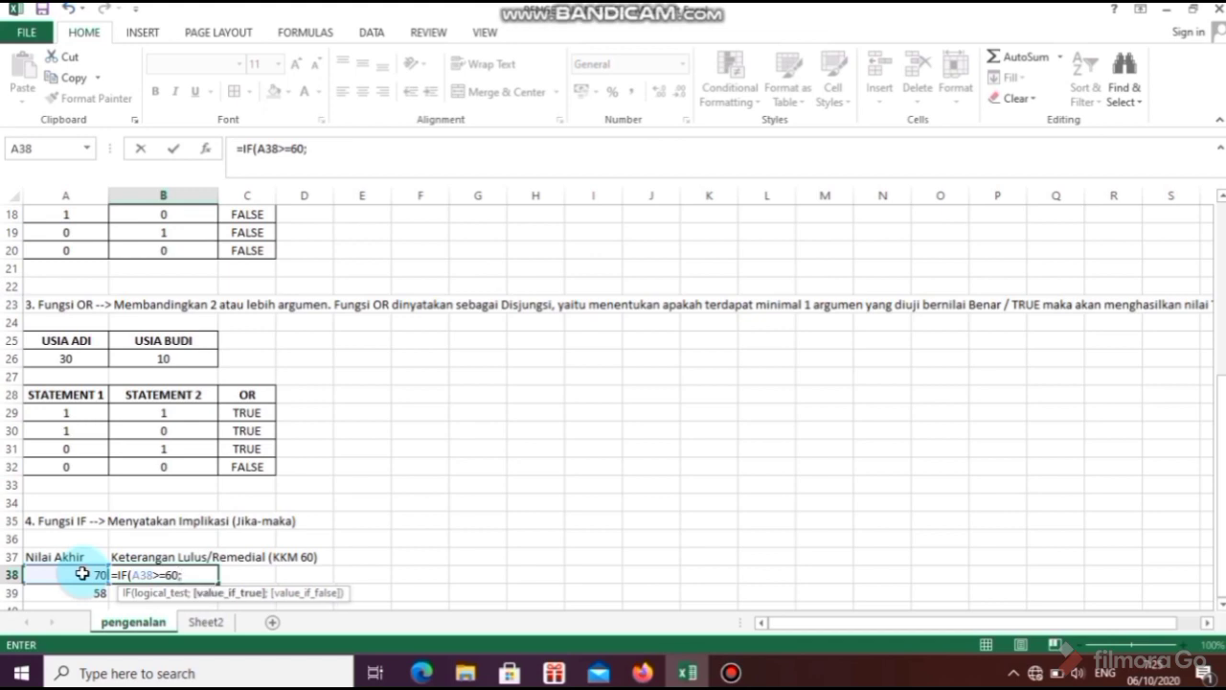
# - Complete the IF formula in B38 with "LULUS" if true and "REMEDIAL" if false, accepting the suggested correction of the closing quote
pyautogui.write('"LULUS"')
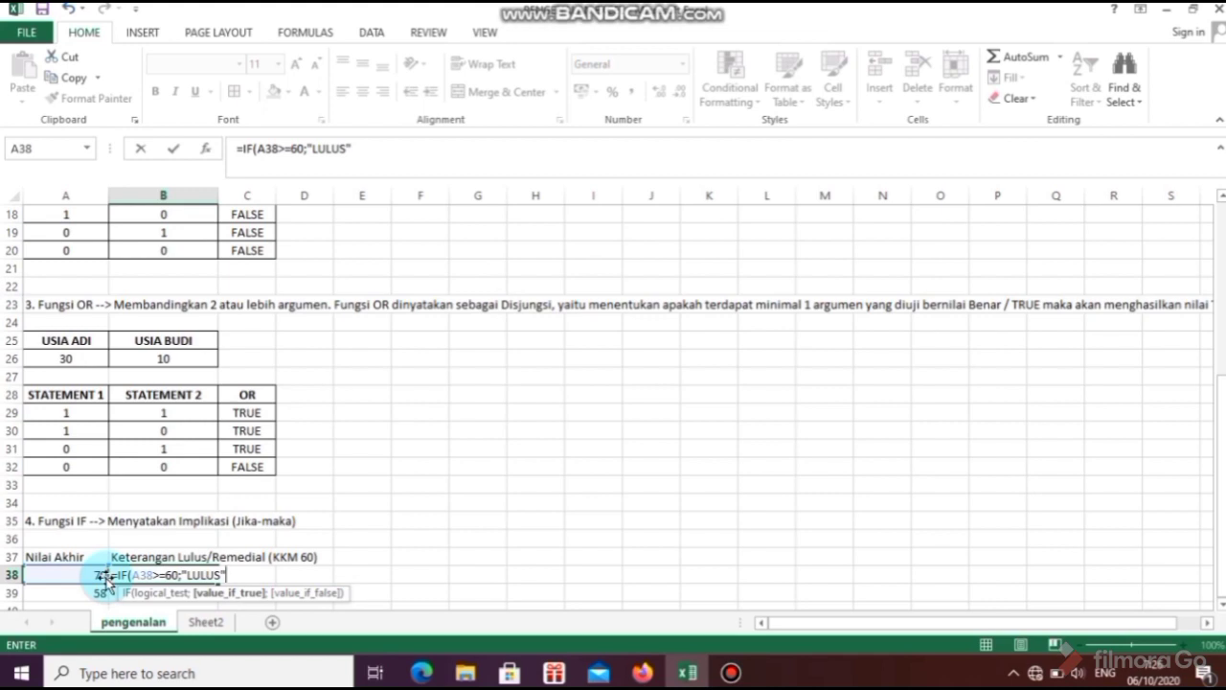
pyautogui.write(';')
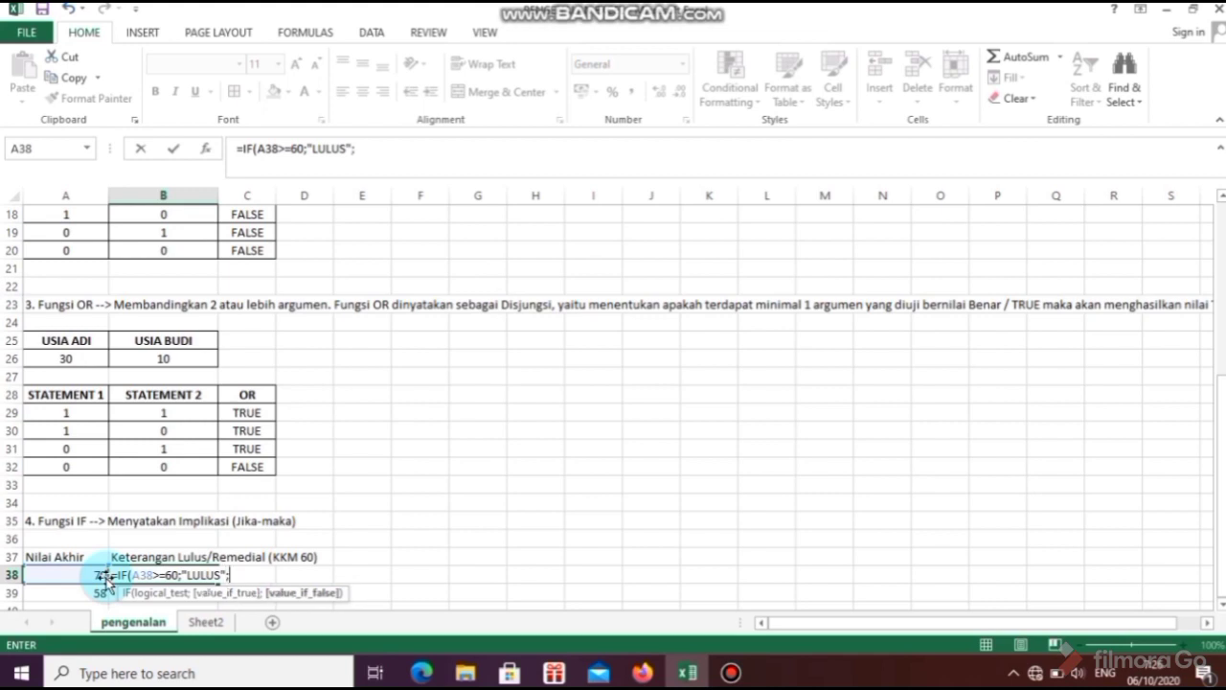
pyautogui.write('"')
pyautogui.write('REMEDI')
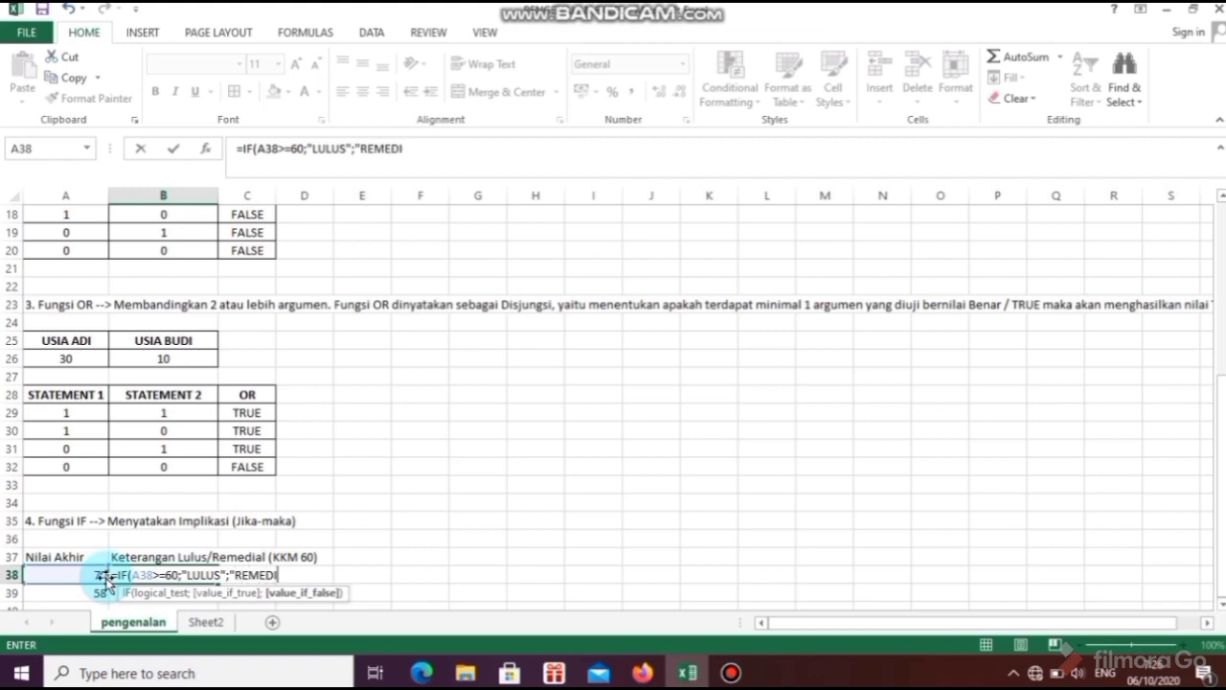
pyautogui.write('AL)')
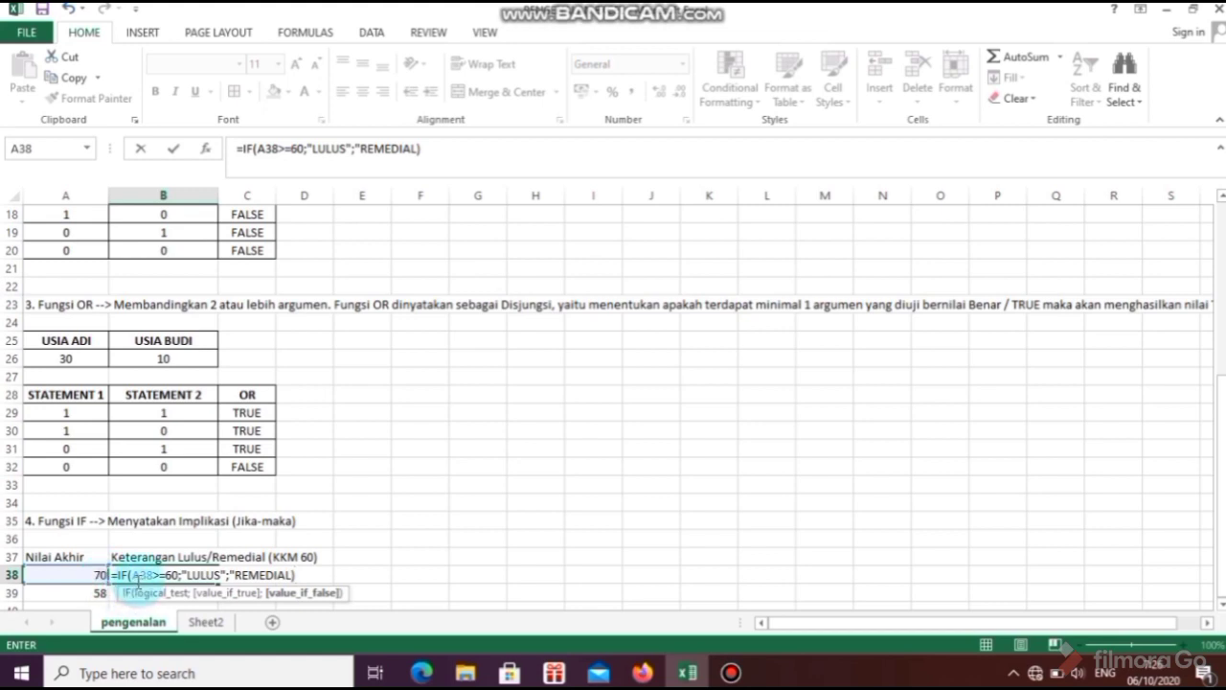
pyautogui.click(137, 579)
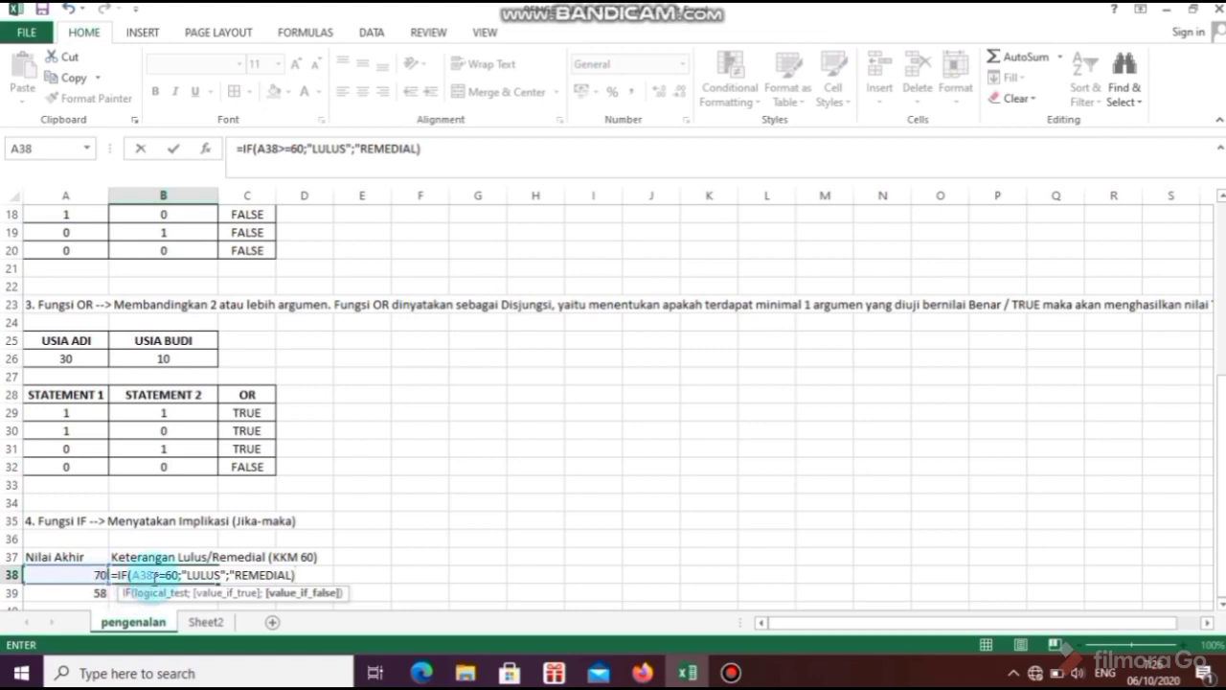
pyautogui.click(182, 575)
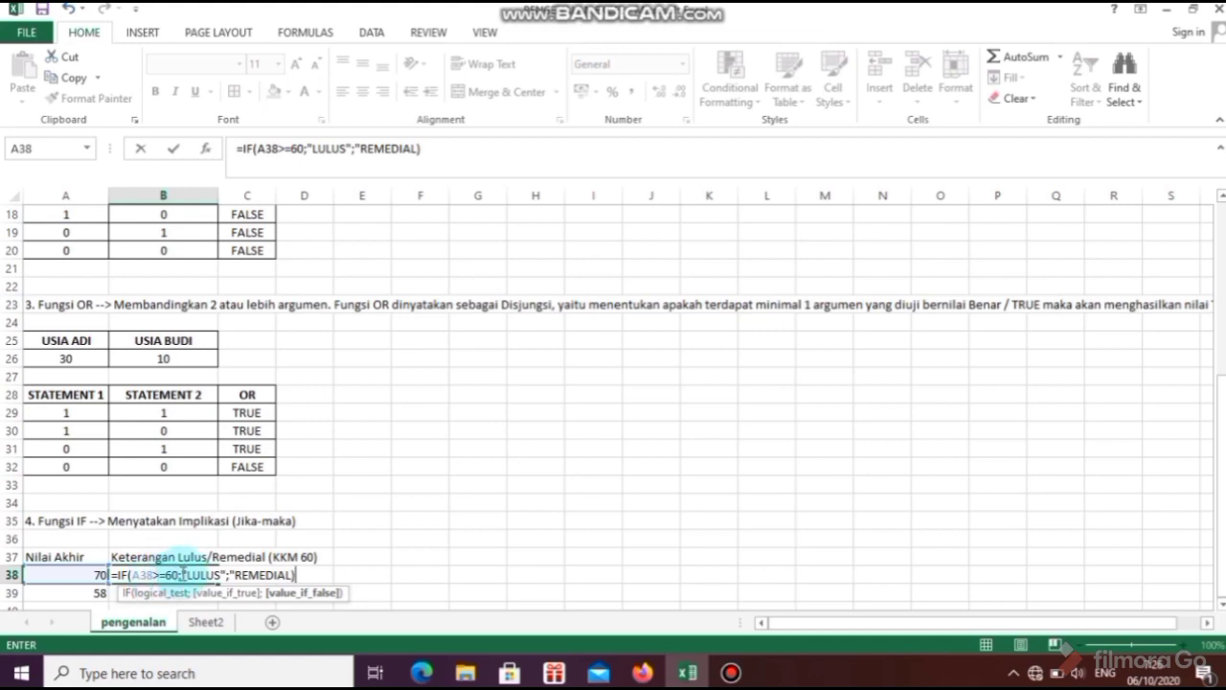
pyautogui.click(226, 575)
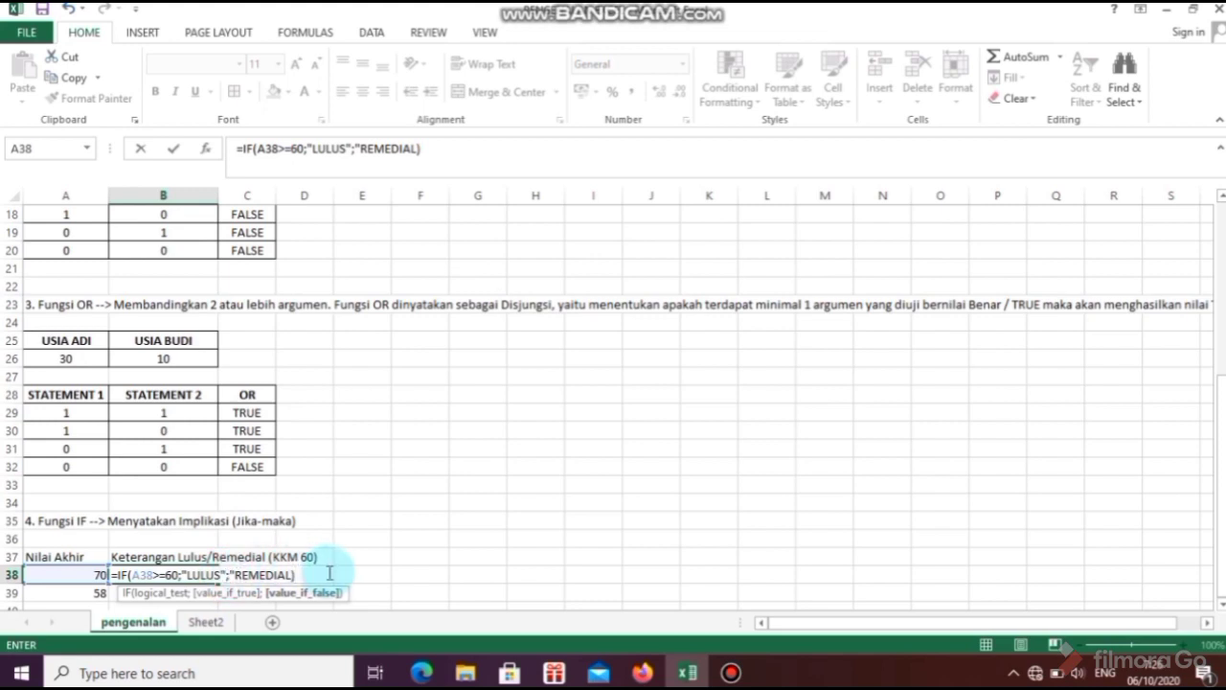
pyautogui.press('Return')
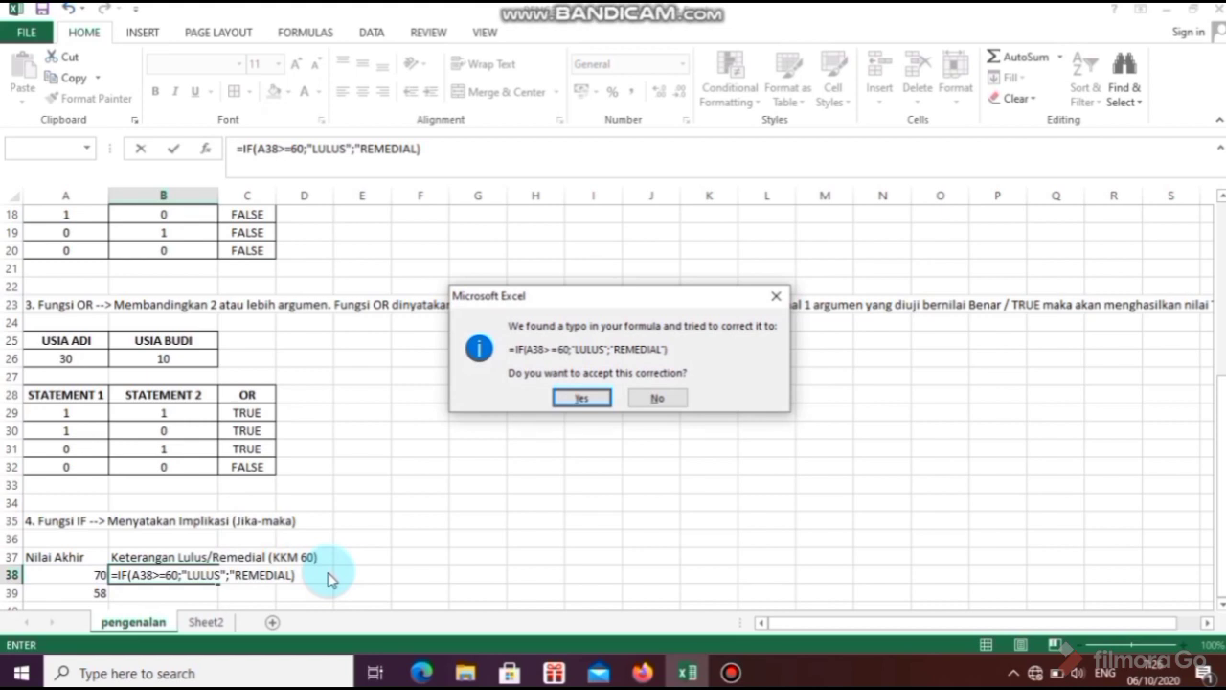
pyautogui.click(586, 398)
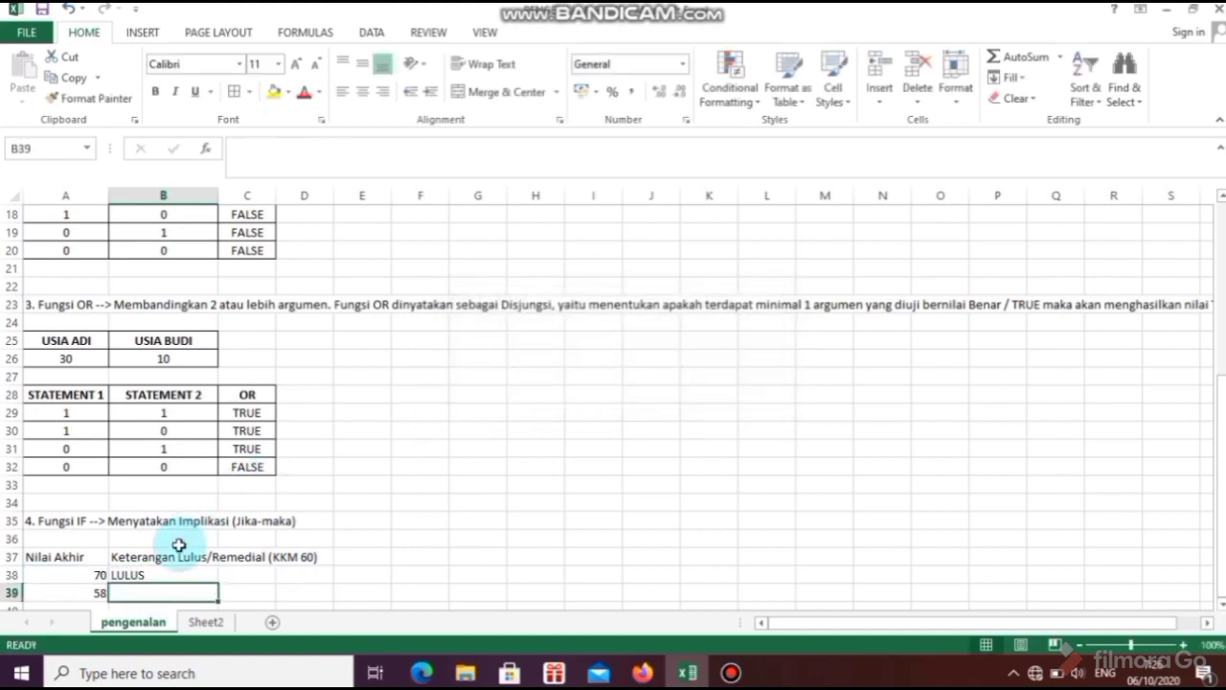
pyautogui.click(148, 573)
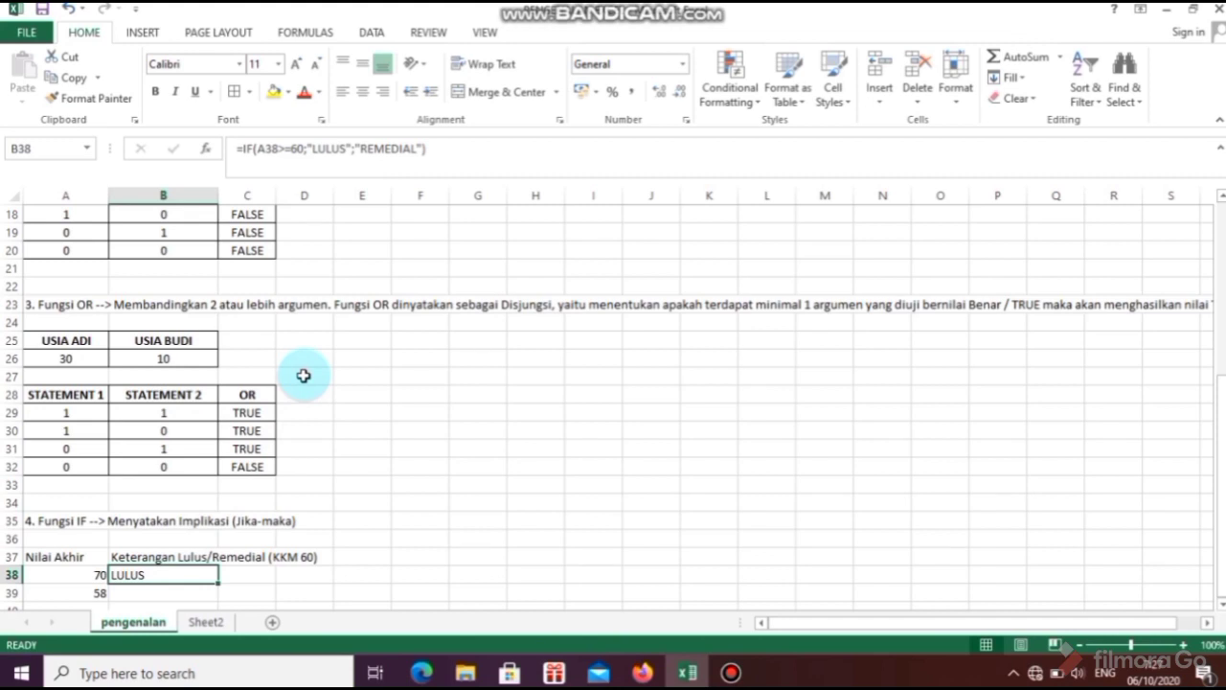
pyautogui.click(144, 590)
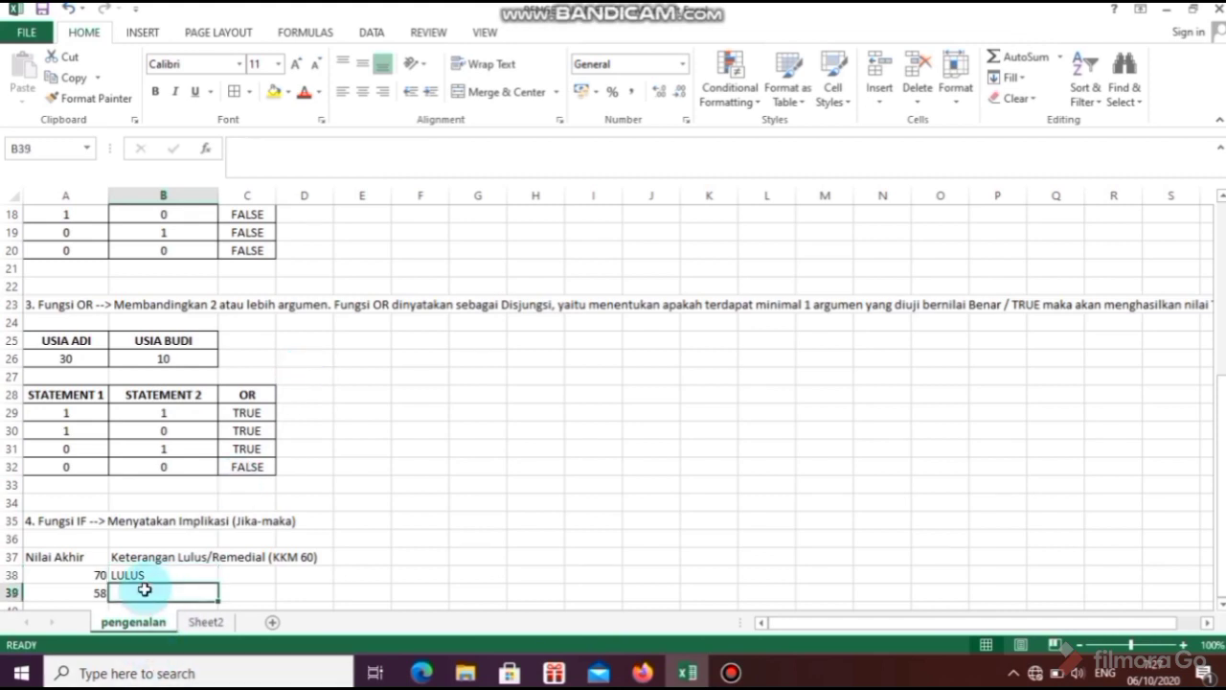
pyautogui.write('=IF')
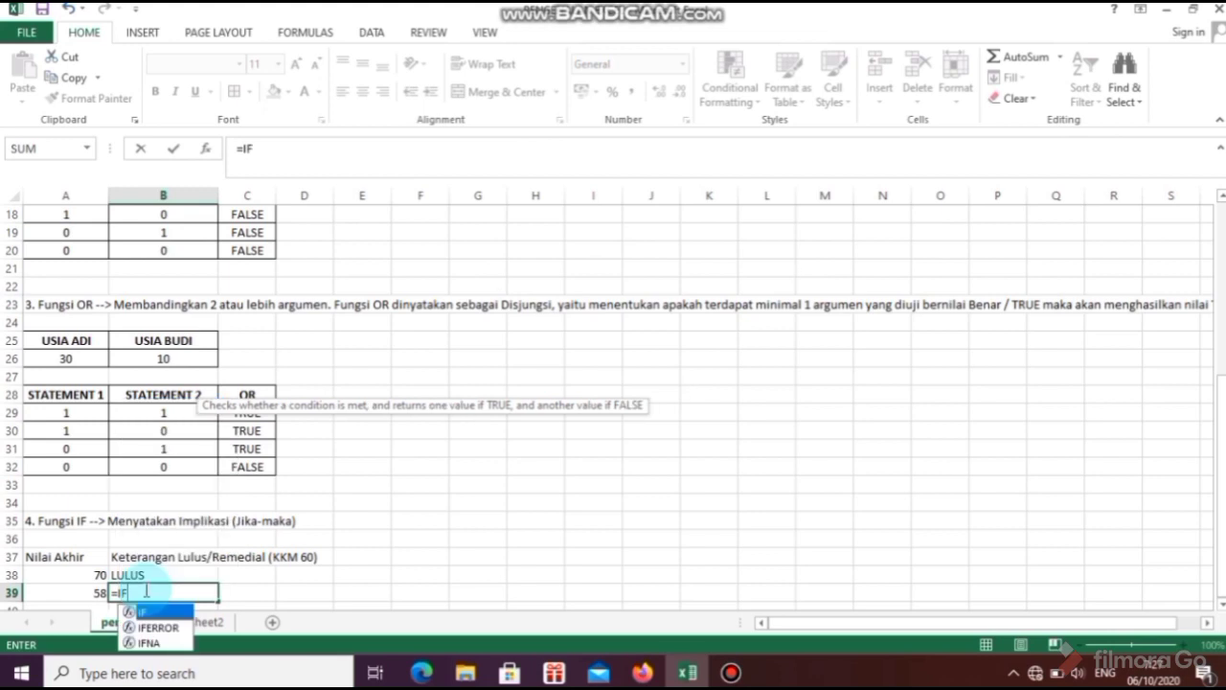
pyautogui.write('(')
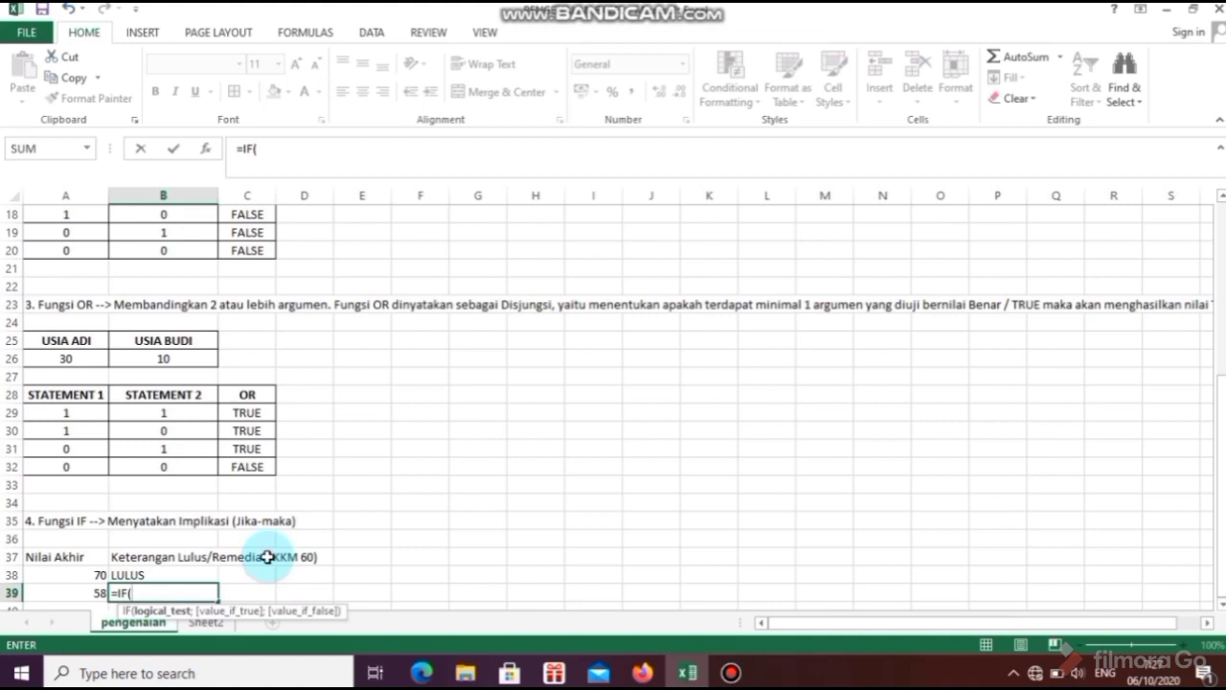
pyautogui.press('Escape')
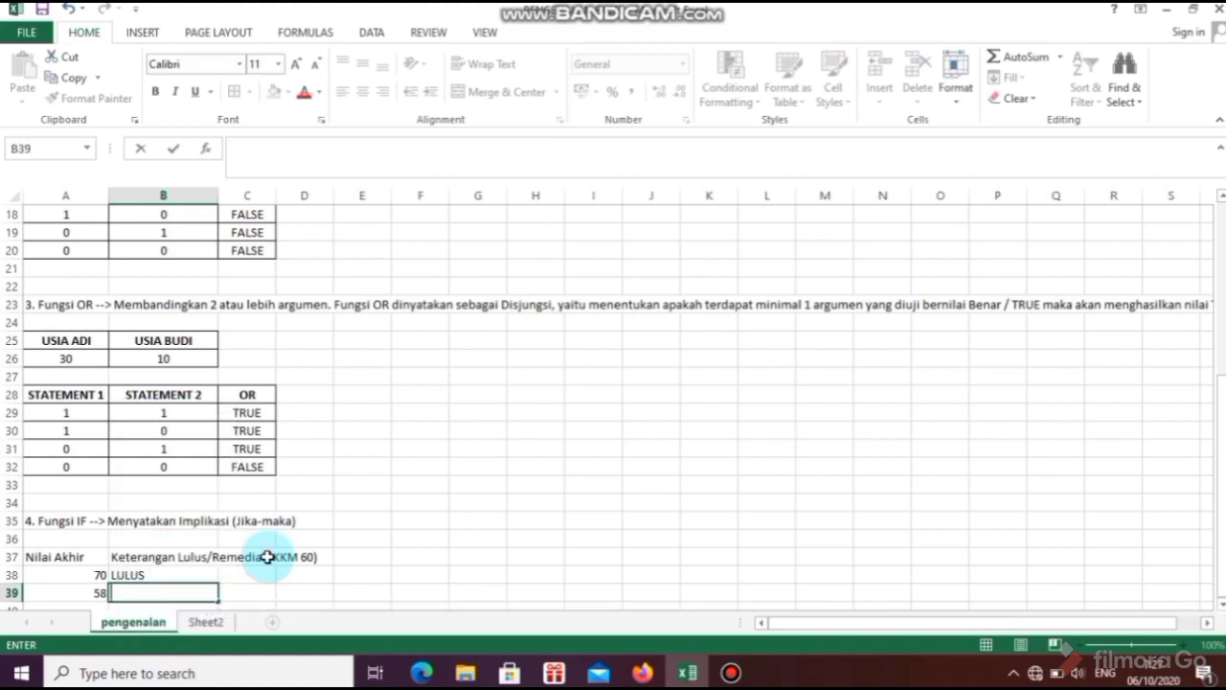
pyautogui.click(455, 570)
# - Fill the IF formula from cell B38 down to cell B39 so it grades the second final score
pyautogui.click(140, 575)
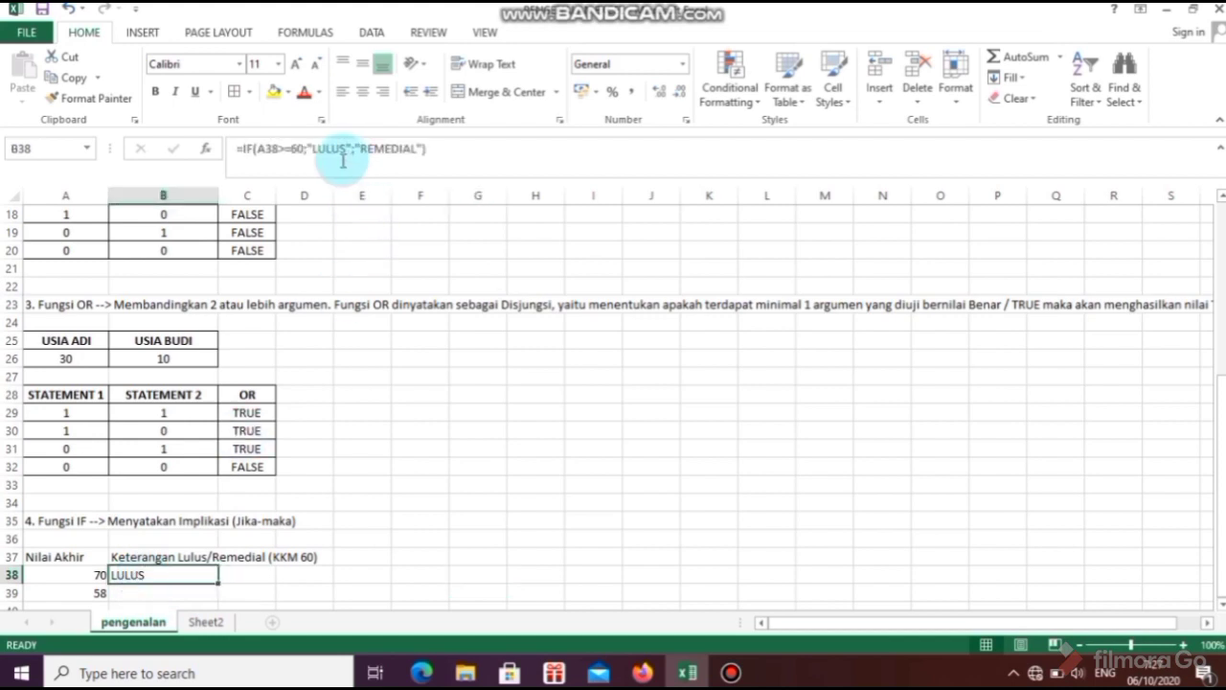
pyautogui.click(93, 575)
pyautogui.click(125, 573)
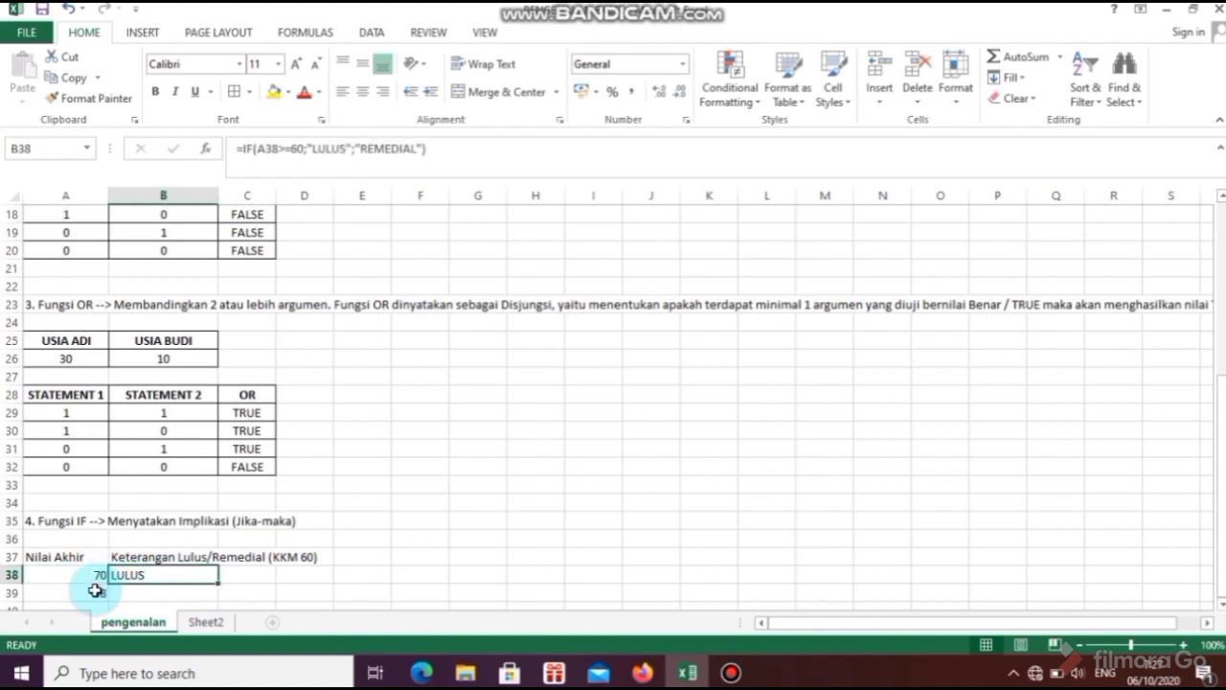
pyautogui.click(89, 593)
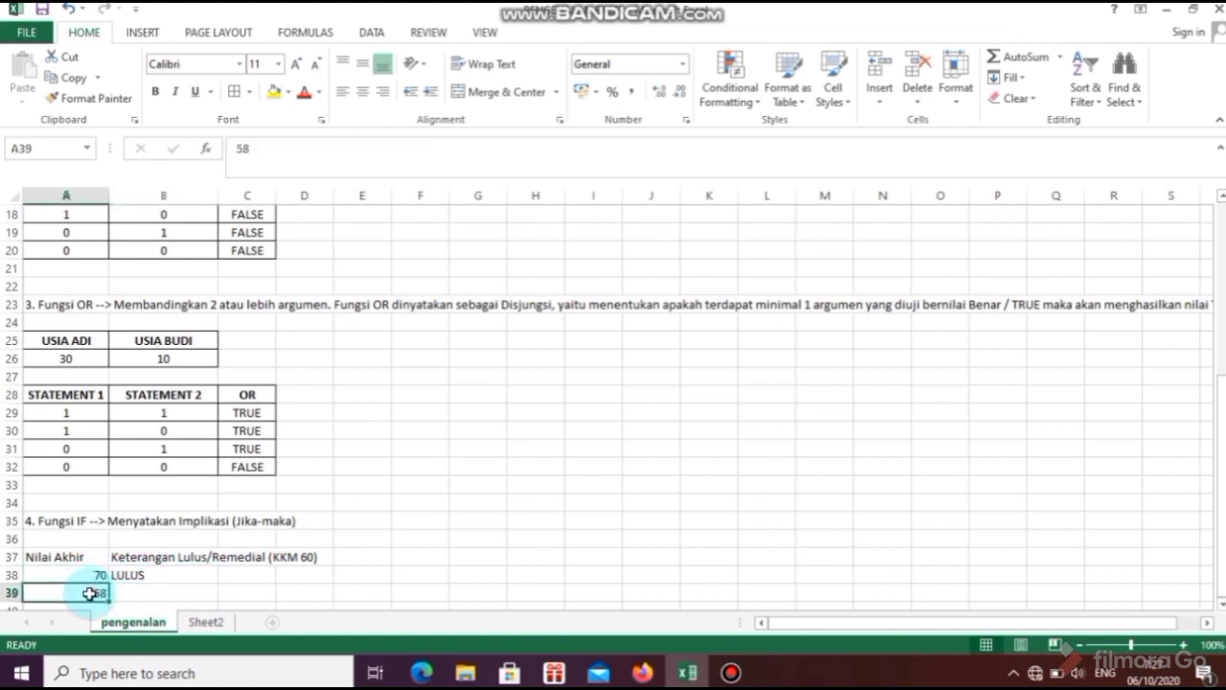
pyautogui.click(154, 574)
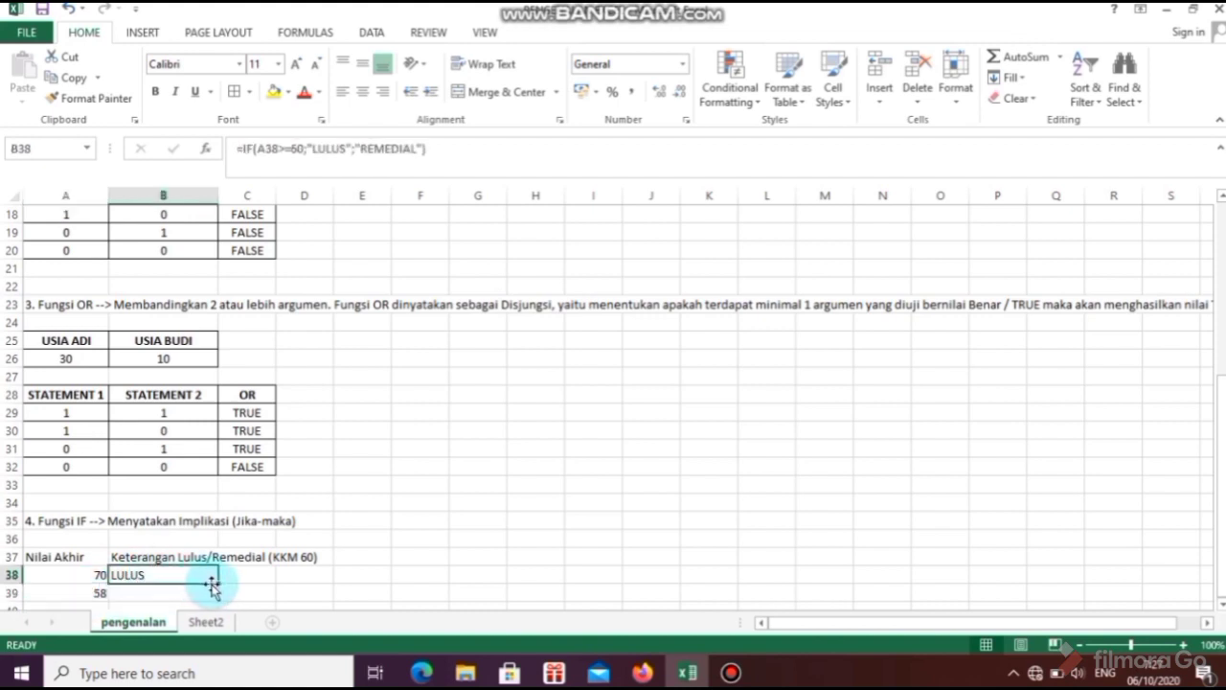
pyautogui.moveTo(217, 581); pyautogui.dragTo(214, 590)
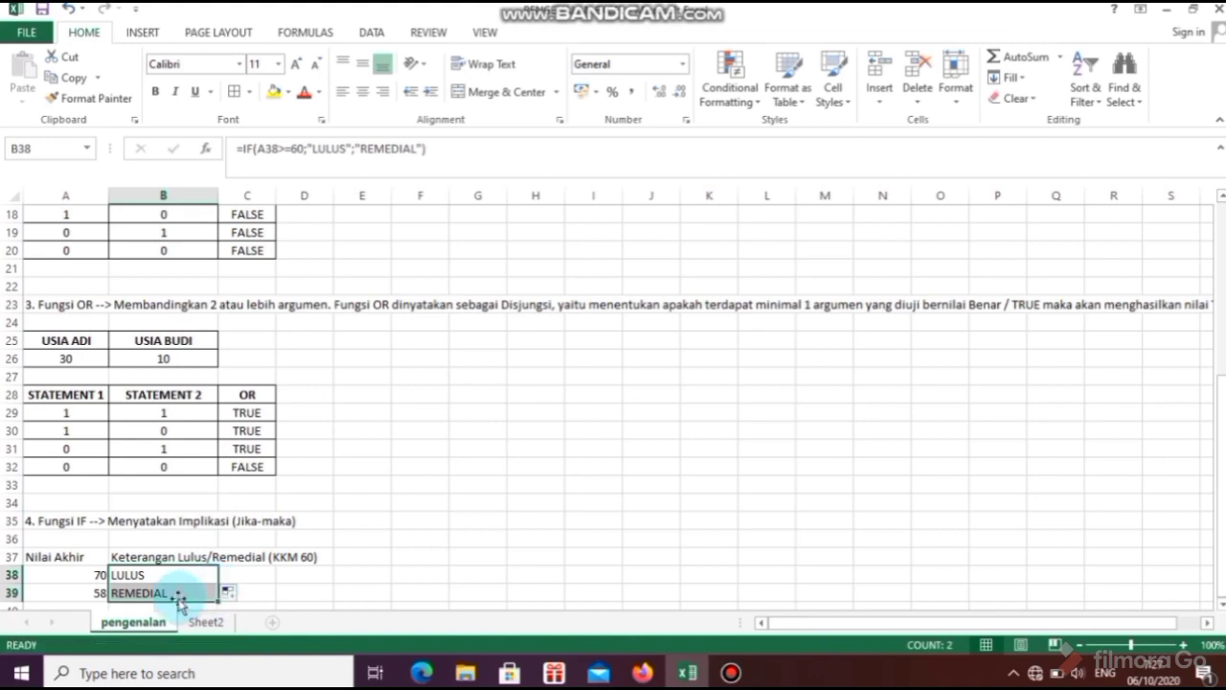
pyautogui.click(282, 592)
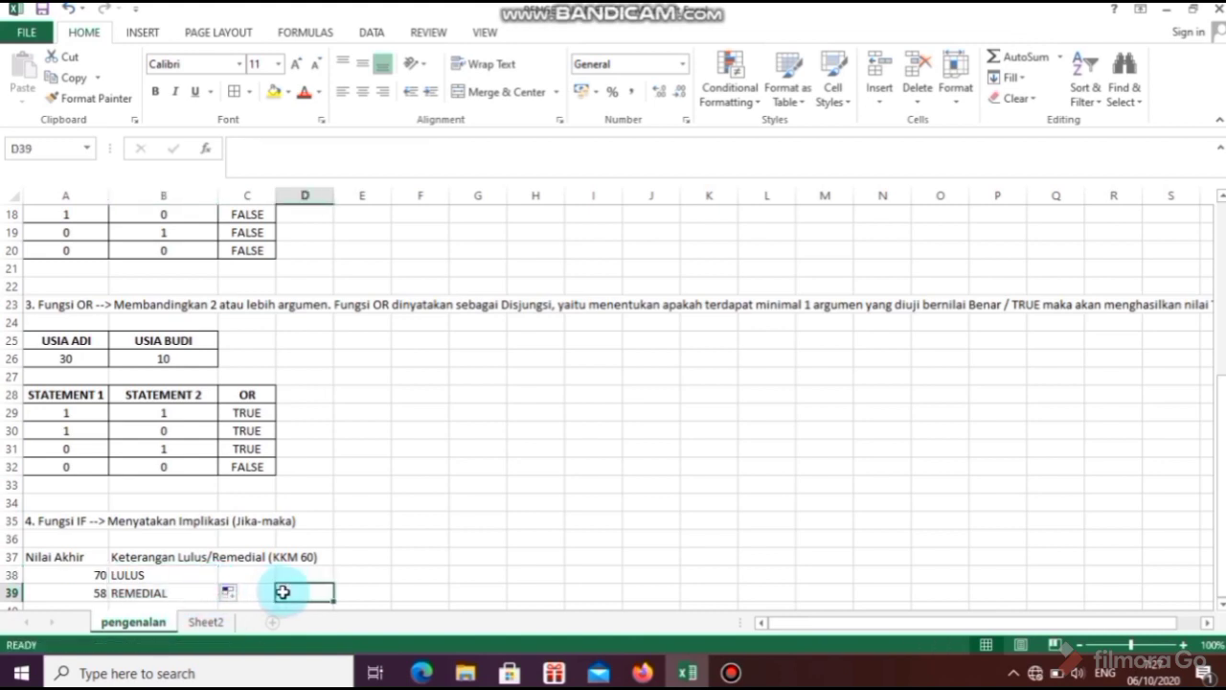
pyautogui.click(137, 593)
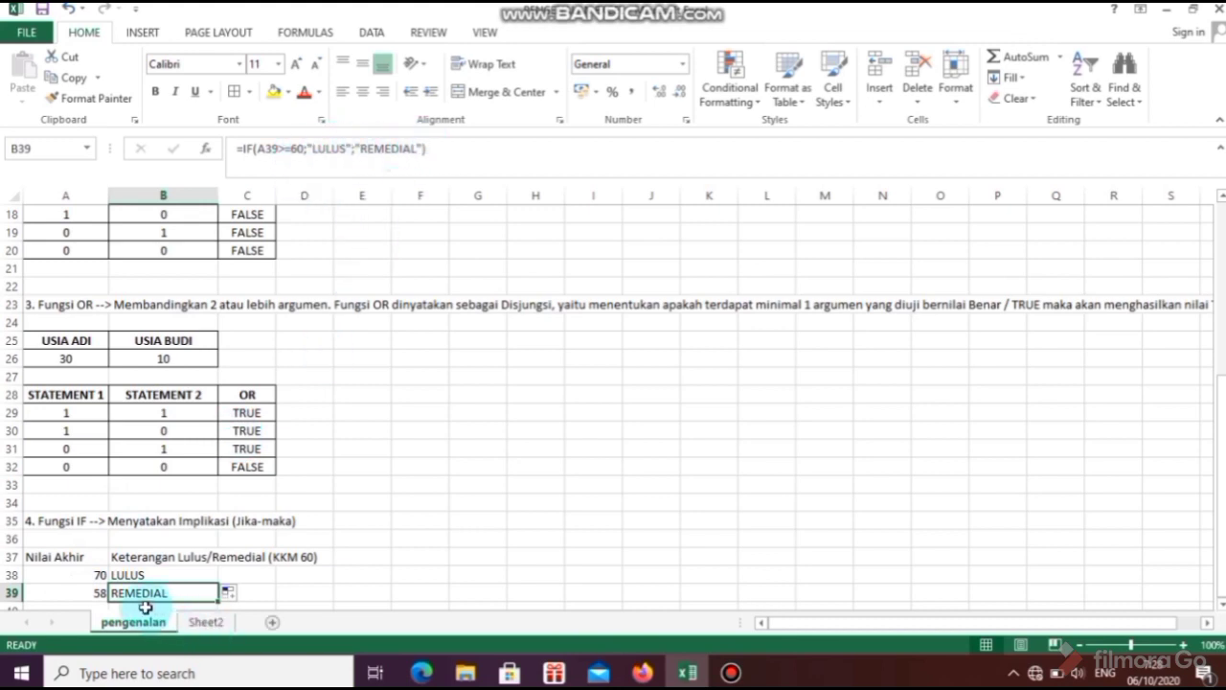
# - Apply borders to all cells of the grading table in A37:B39
pyautogui.click(439, 554)
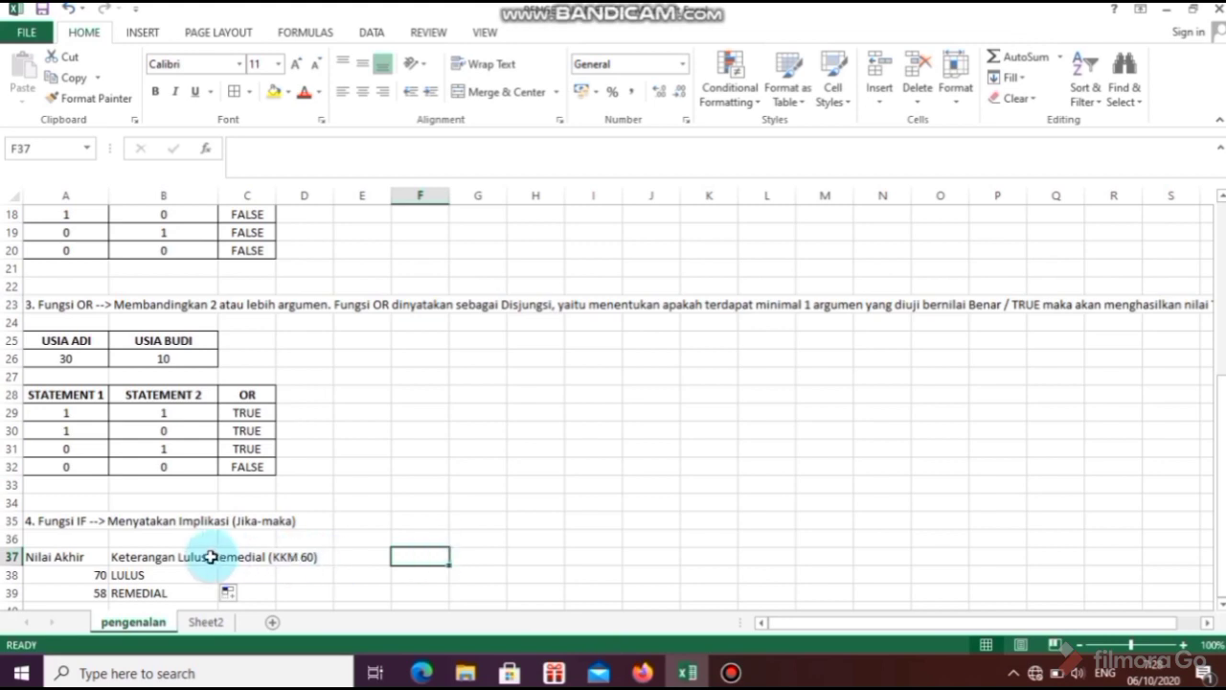
pyautogui.moveTo(71, 557); pyautogui.dragTo(156, 585)
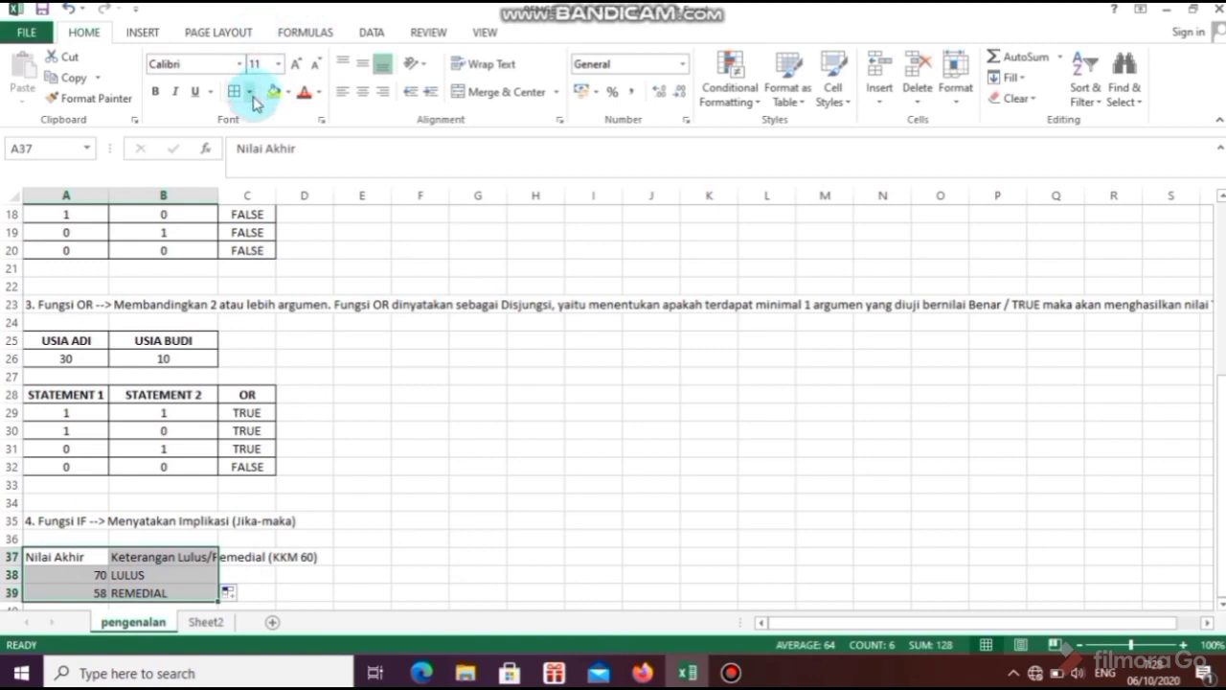
pyautogui.click(235, 92)
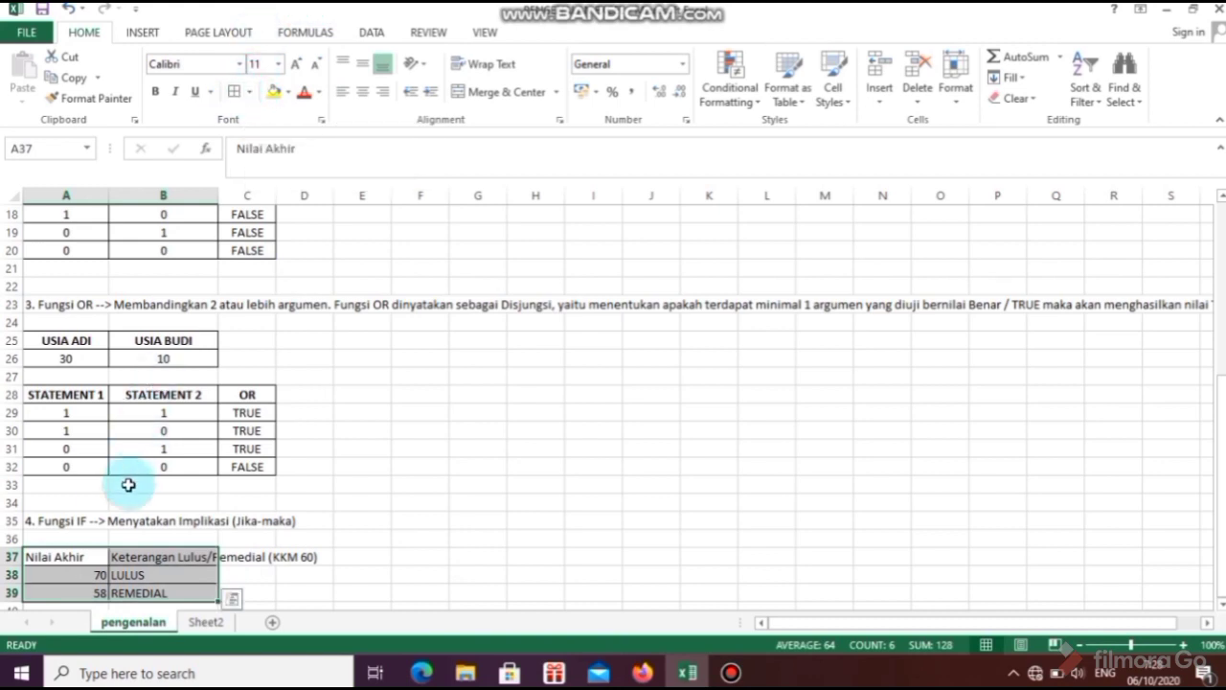
# - Make the header cells A37:B37 of the grading table bold
pyautogui.click(151, 579)
pyautogui.moveTo(85, 556); pyautogui.dragTo(175, 567)
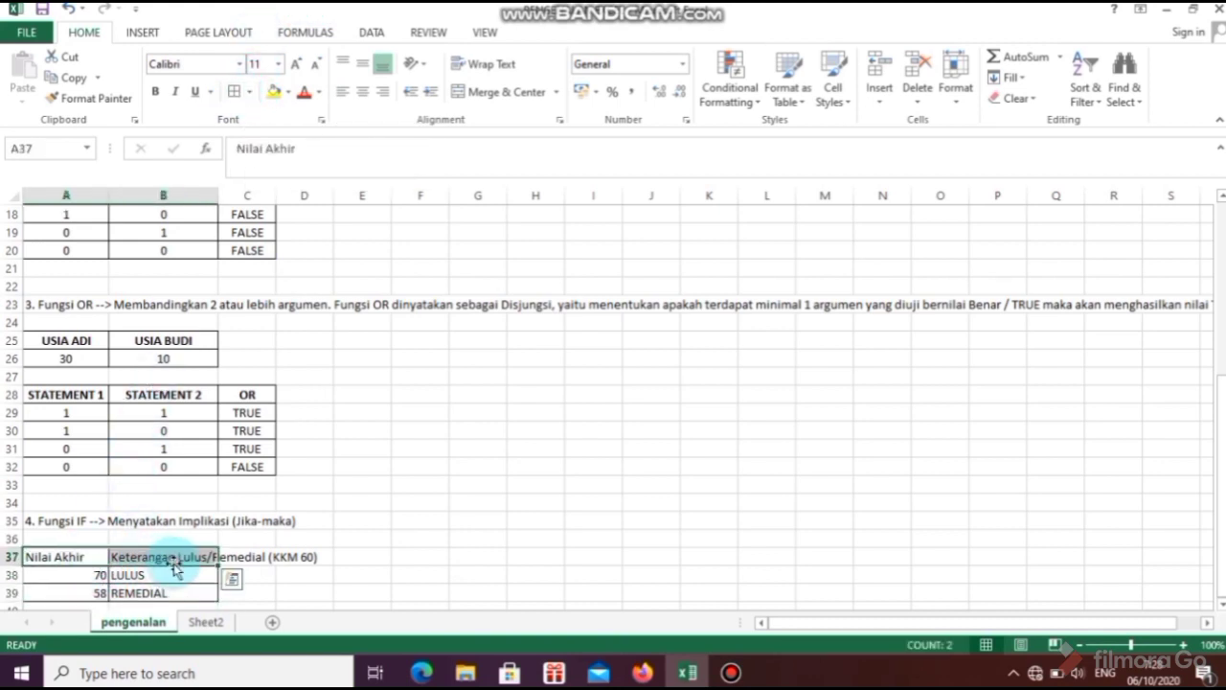
pyautogui.click(156, 93)
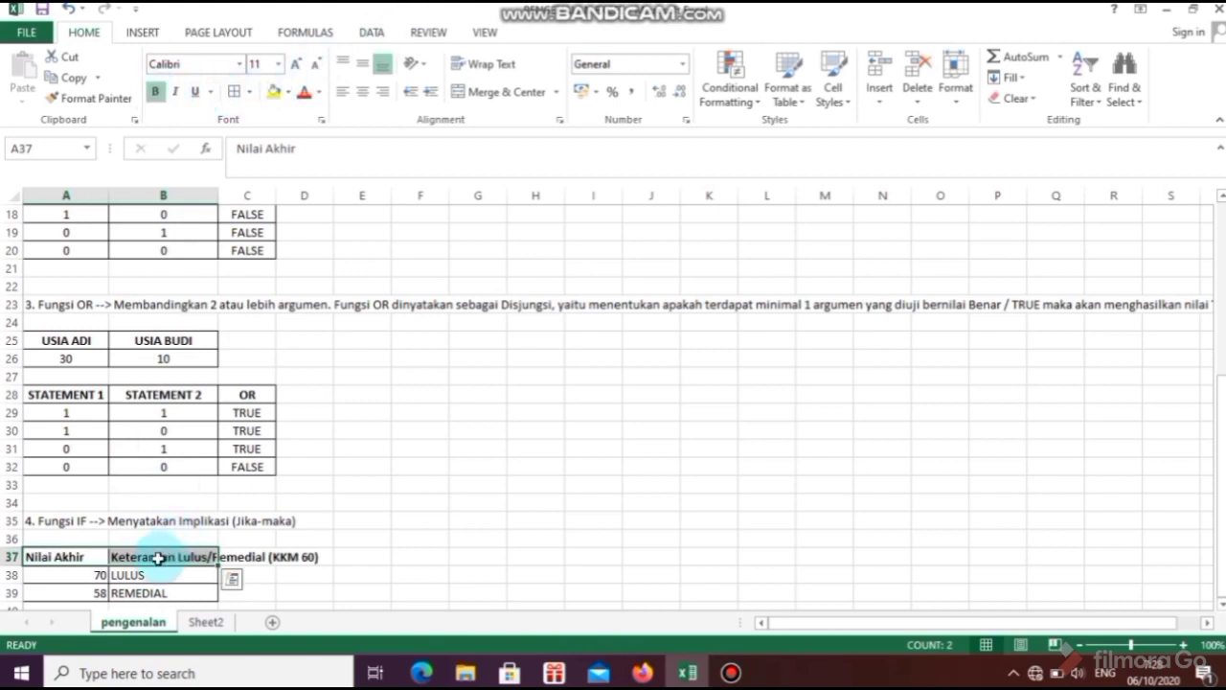
pyautogui.click(395, 575)
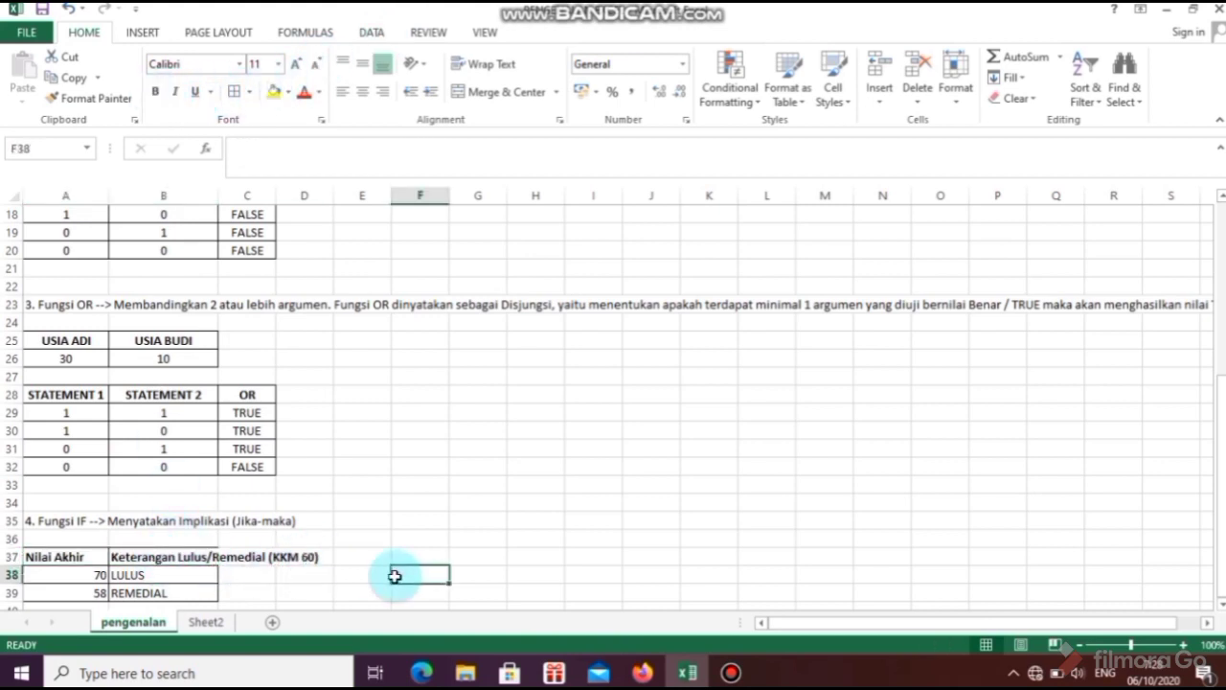
# - Try to fit the heading in B37 by wrapping its text and widening column B, undoing each change
pyautogui.click(192, 556)
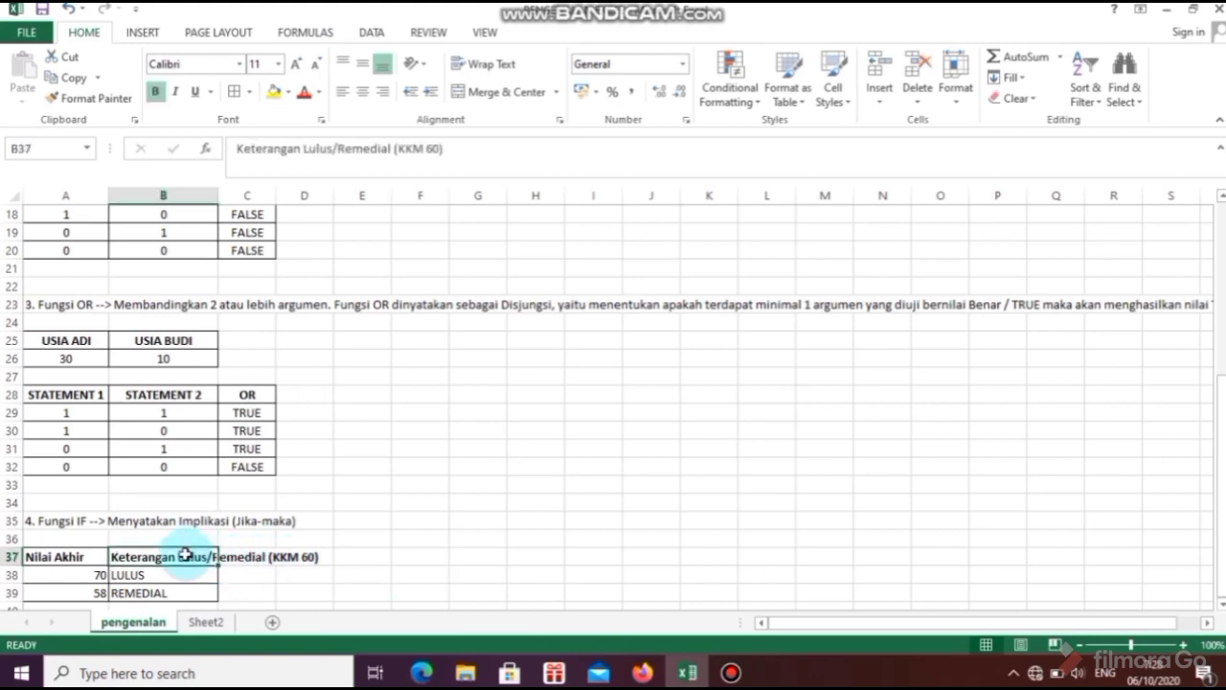
pyautogui.click(482, 65)
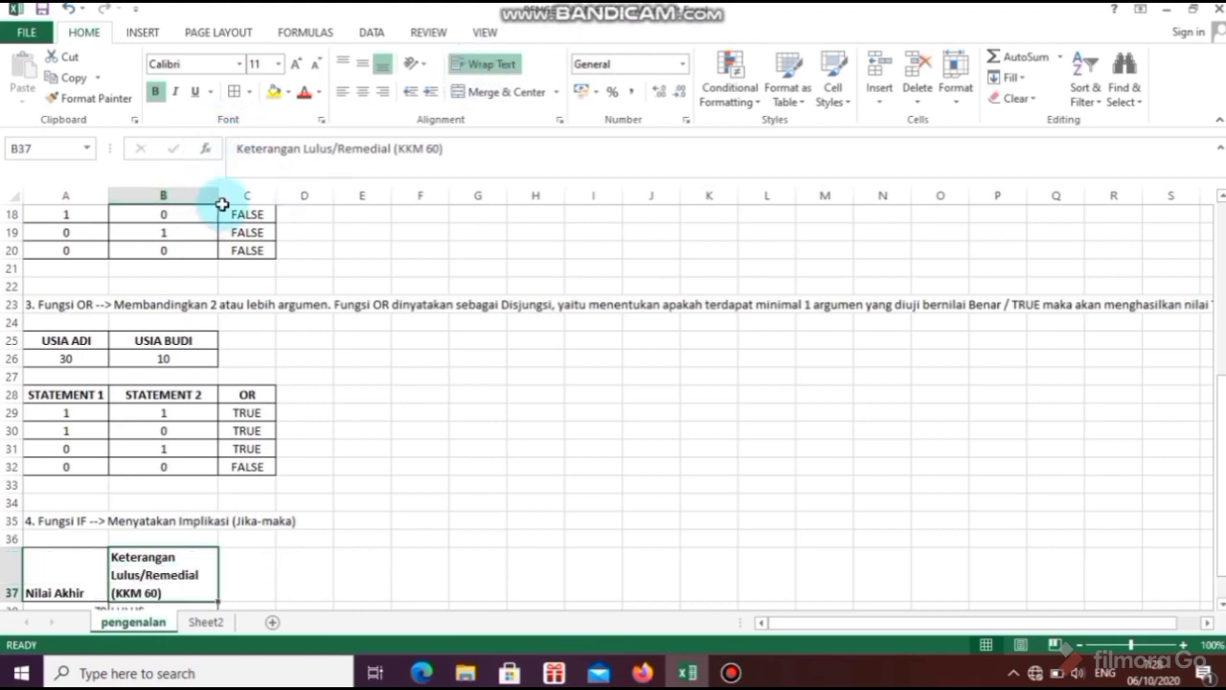
pyautogui.moveTo(220, 199); pyautogui.dragTo(268, 198)
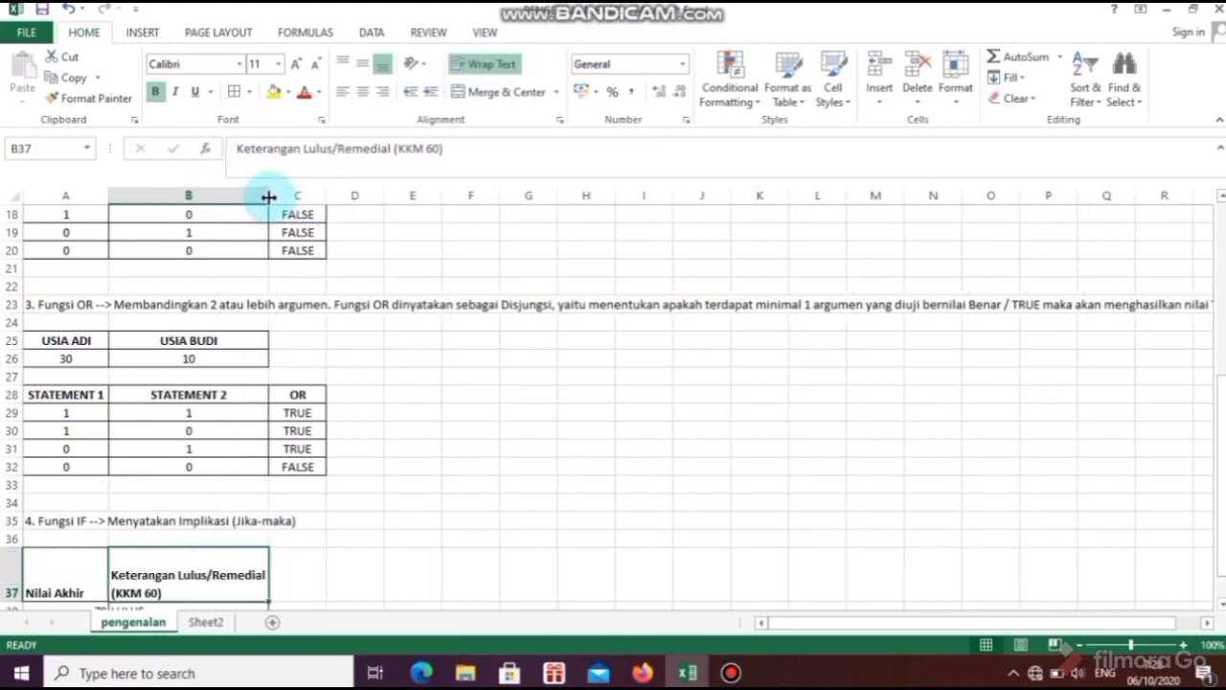
pyautogui.hotkey('ctrl', 'z')
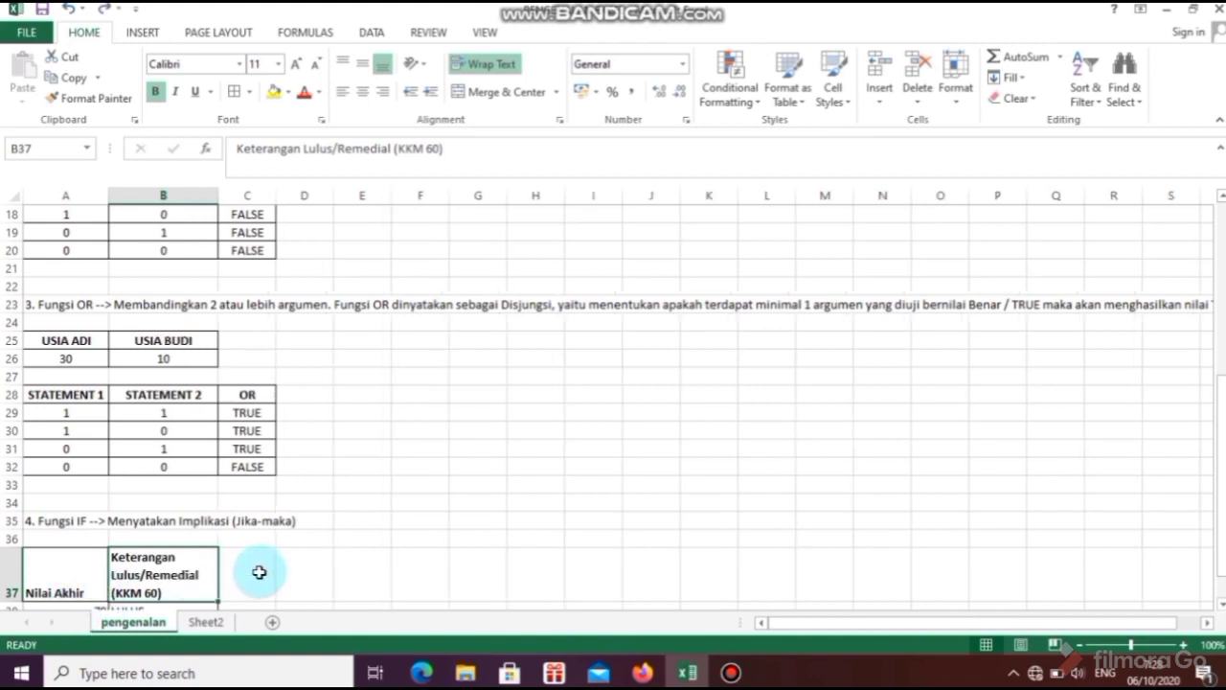
pyautogui.hotkey('ctrl', 'z')
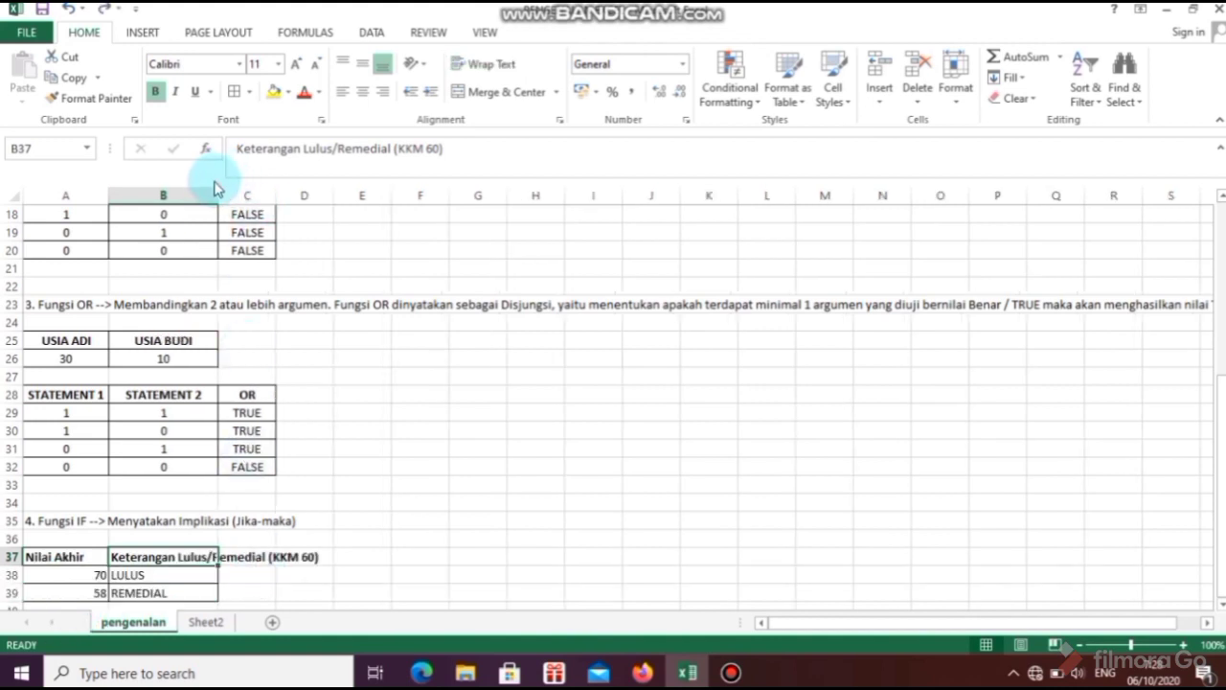
pyautogui.moveTo(218, 199); pyautogui.dragTo(327, 228)
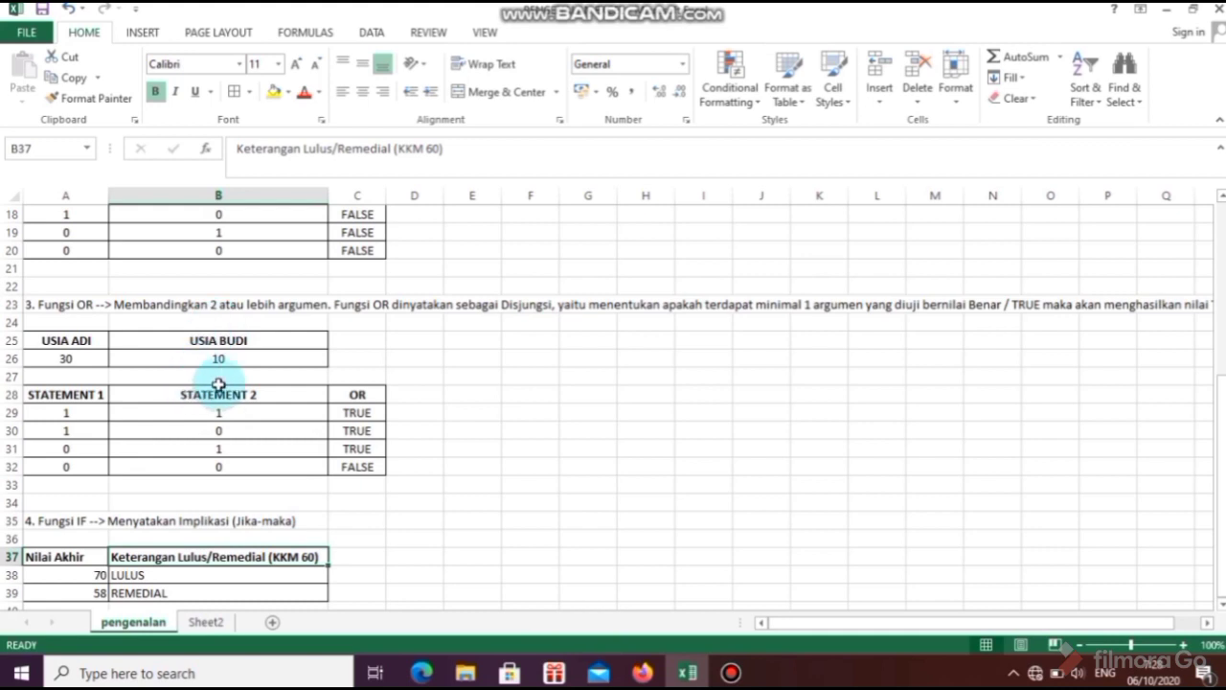
pyautogui.hotkey('ctrl', 'z')
pyautogui.click(168, 575)
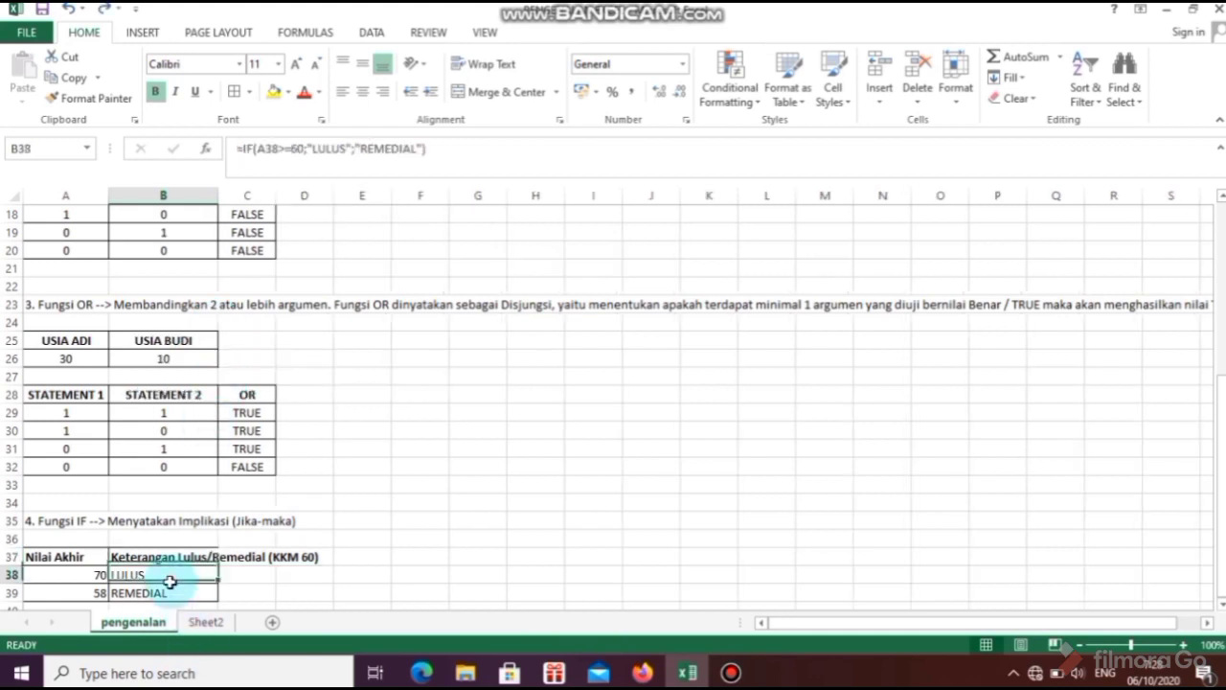
# - Increase the height of row 37 to about two text lines and wrap the heading text in cell B37
pyautogui.click(149, 548)
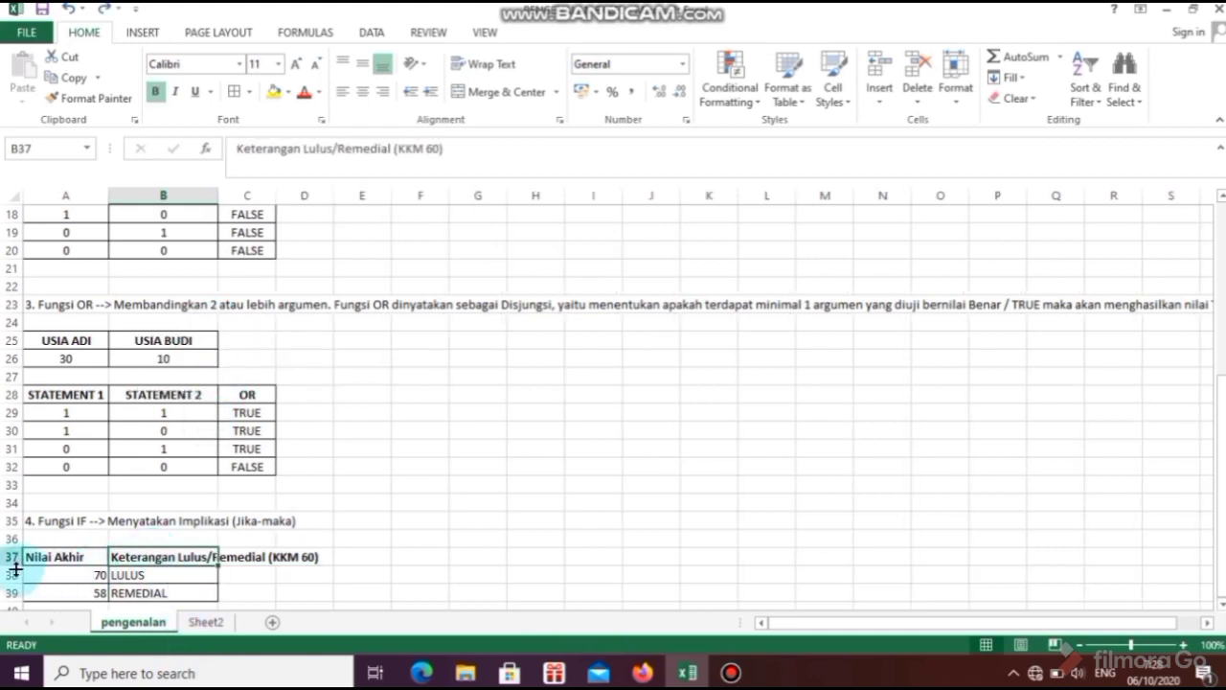
pyautogui.moveTo(15, 567); pyautogui.dragTo(14, 579)
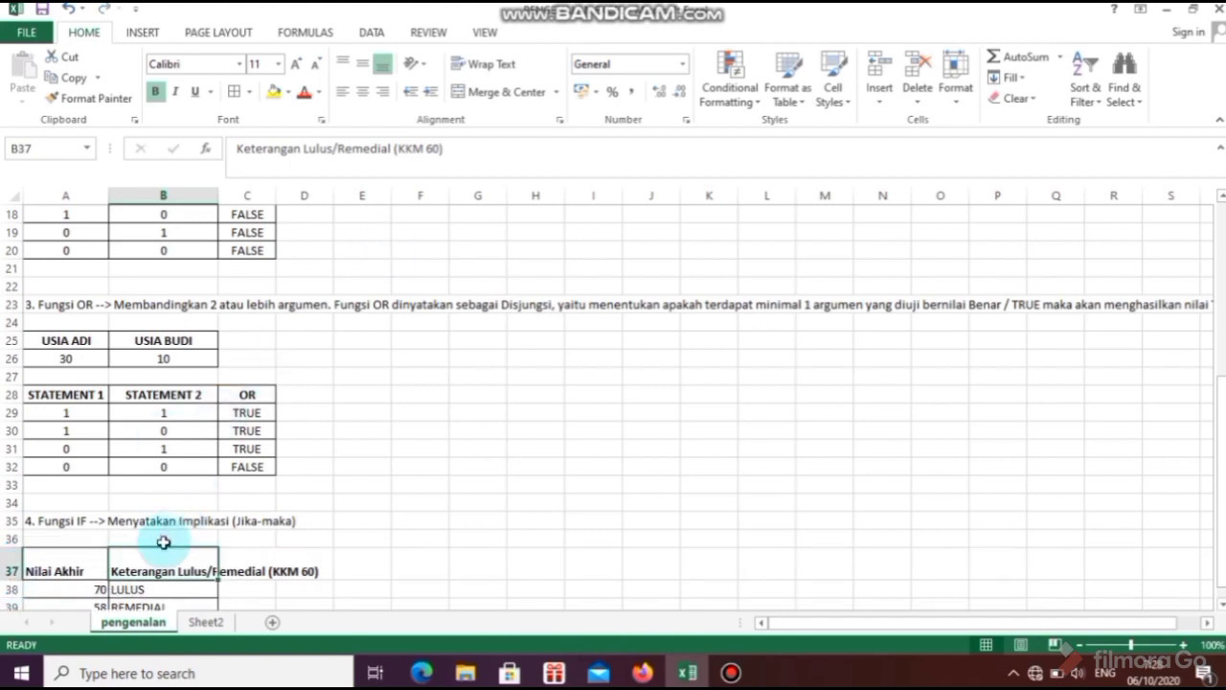
pyautogui.moveTo(153, 559); pyautogui.dragTo(95, 565)
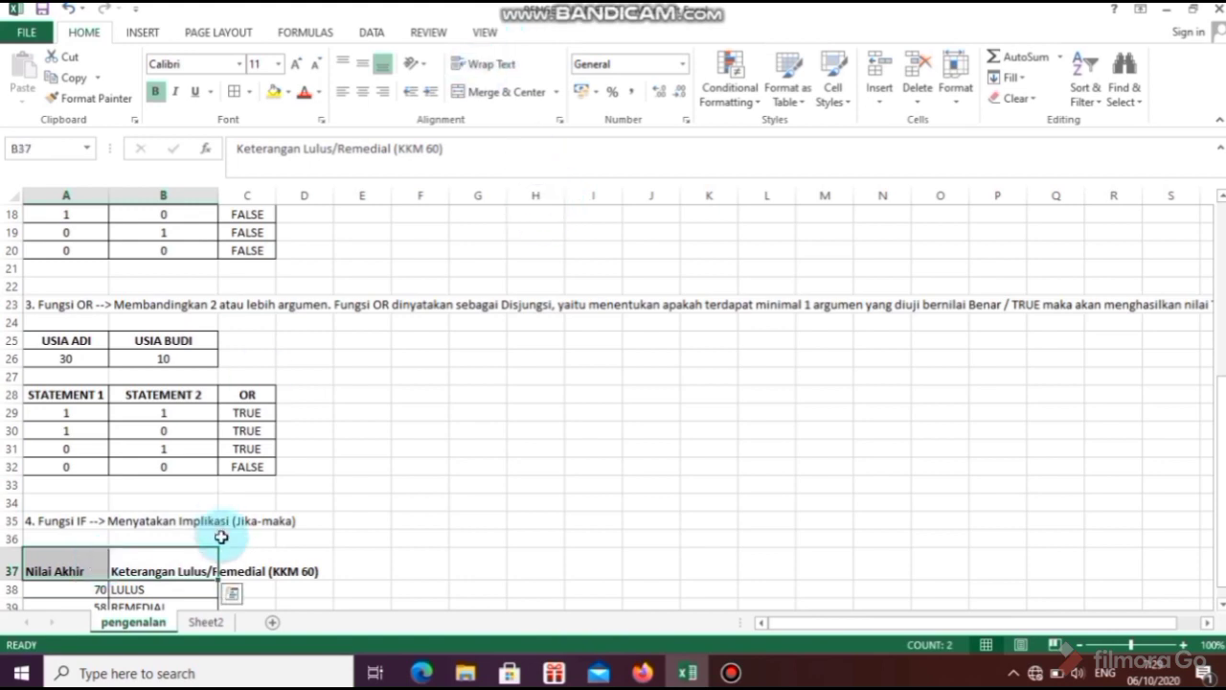
pyautogui.click(192, 569)
pyautogui.click(476, 66)
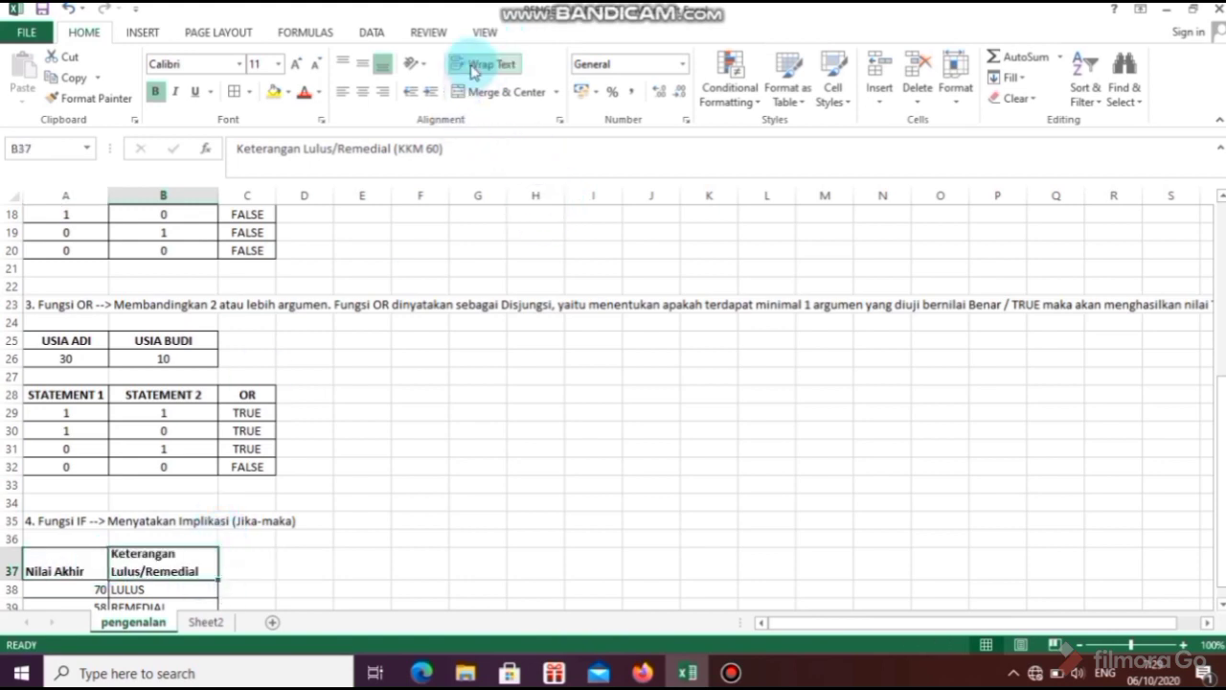
# - Center the header texts in B37 and A37 both horizontally and vertically
pyautogui.click(362, 92)
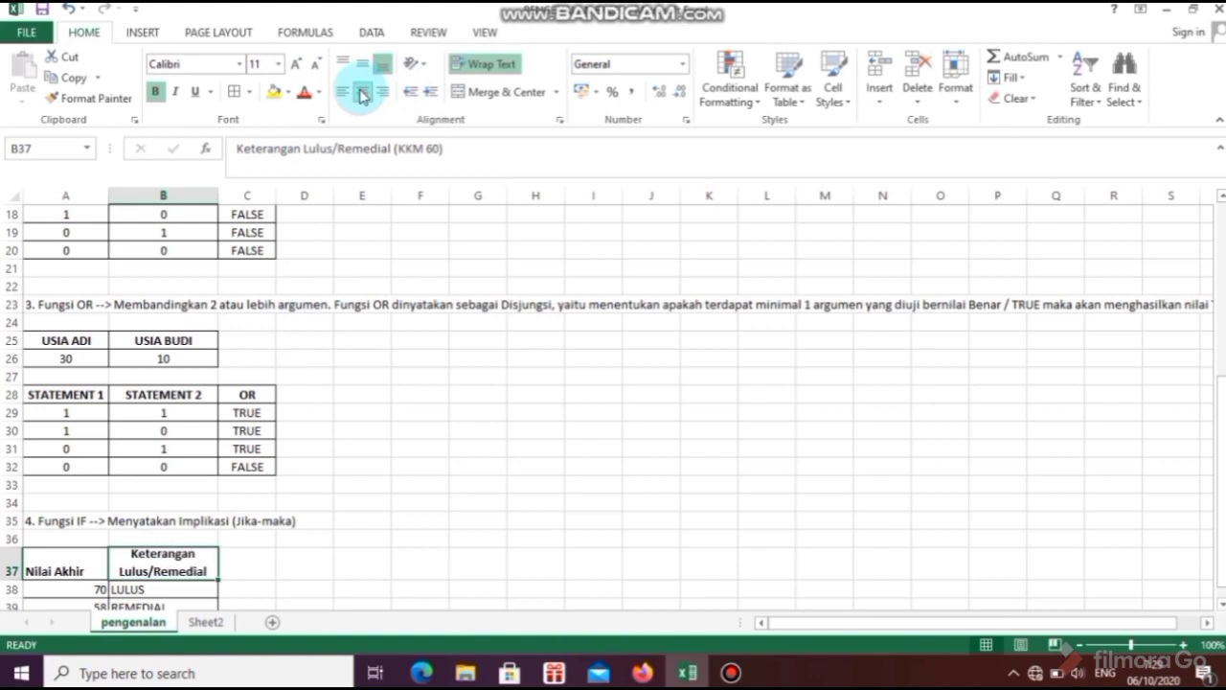
pyautogui.click(365, 65)
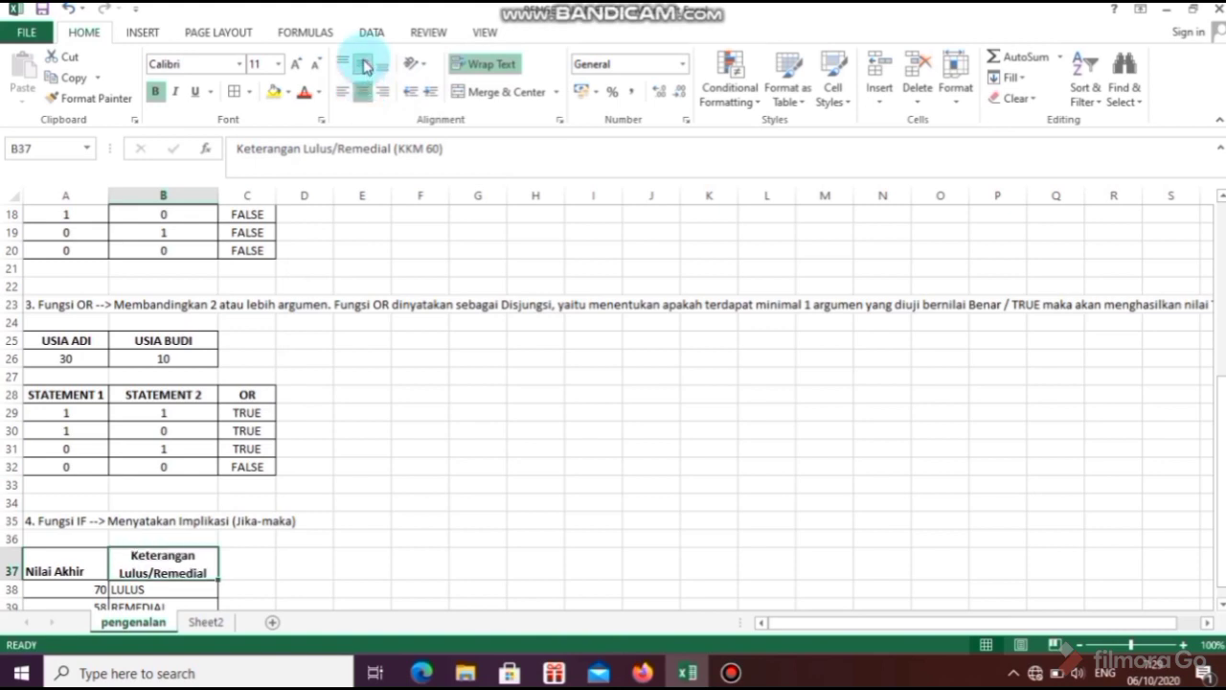
pyautogui.click(77, 571)
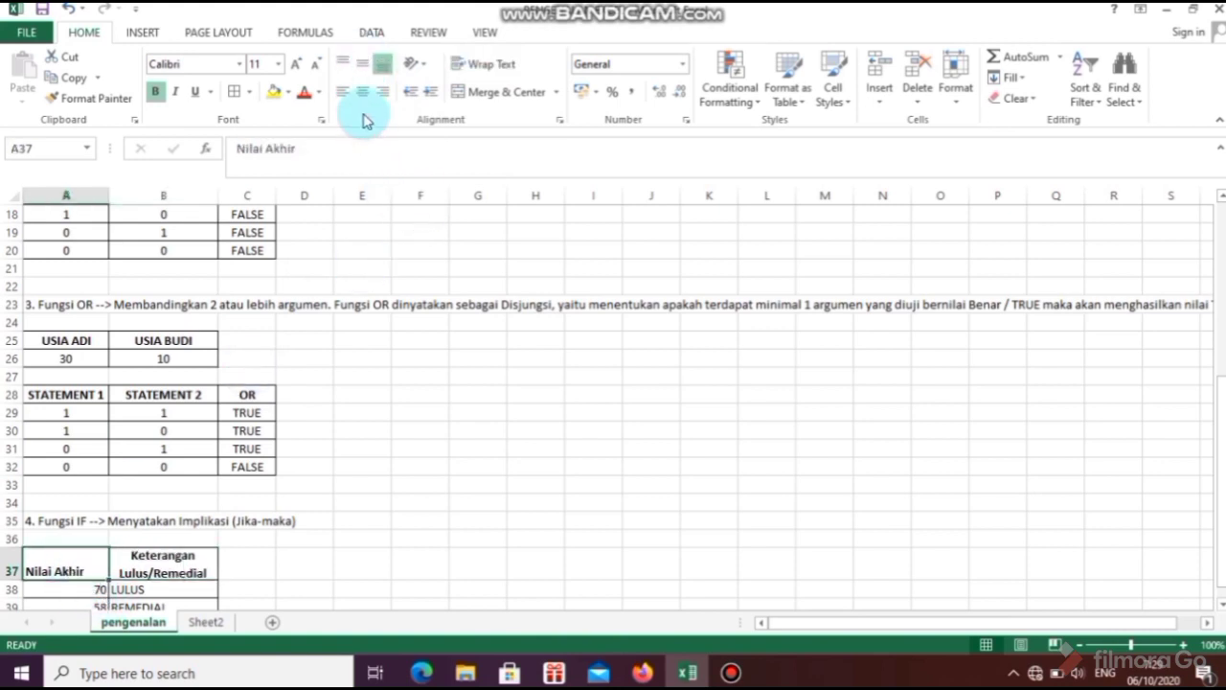
pyautogui.click(362, 92)
pyautogui.click(365, 65)
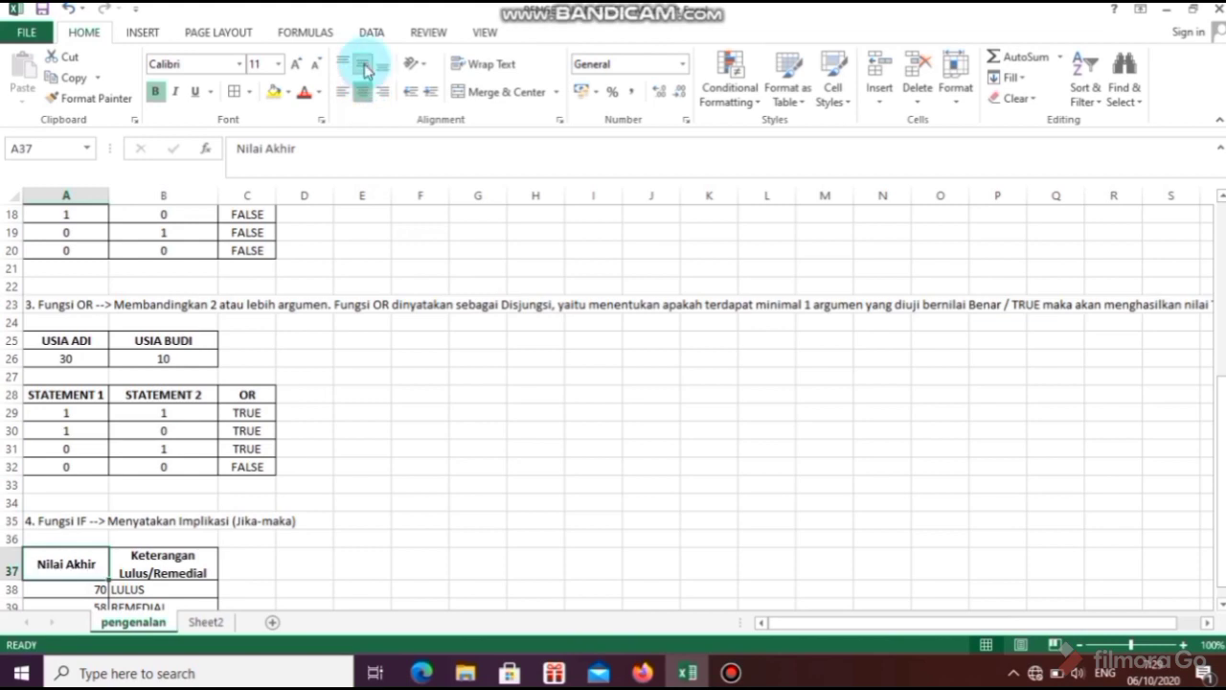
pyautogui.click(340, 605)
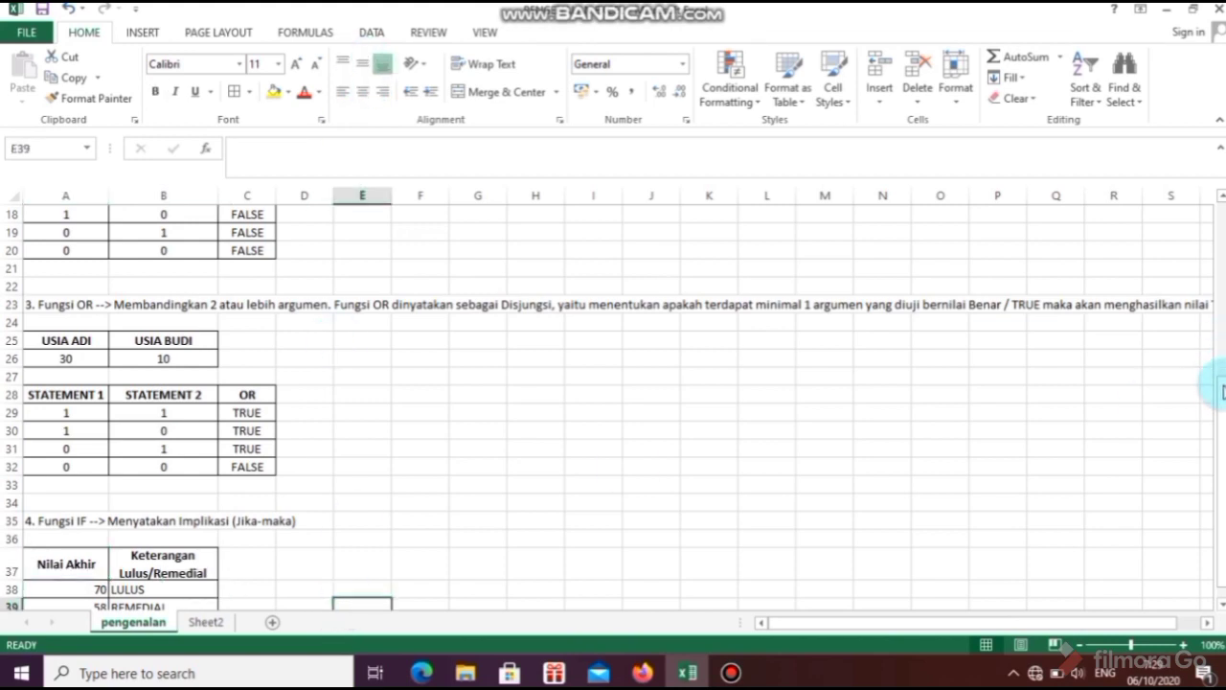
# - Center the scores and grading results in A38:B39 horizontally
pyautogui.moveTo(1220, 388); pyautogui.dragTo(1221, 392)
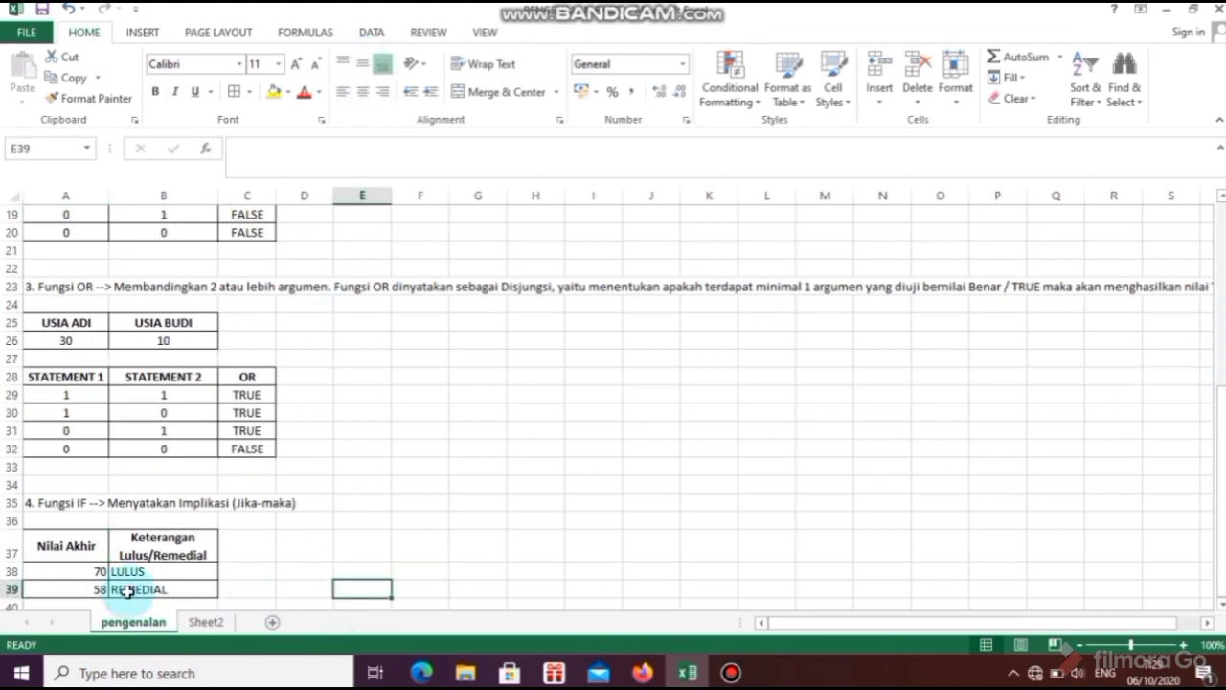
pyautogui.moveTo(128, 586); pyautogui.dragTo(87, 575)
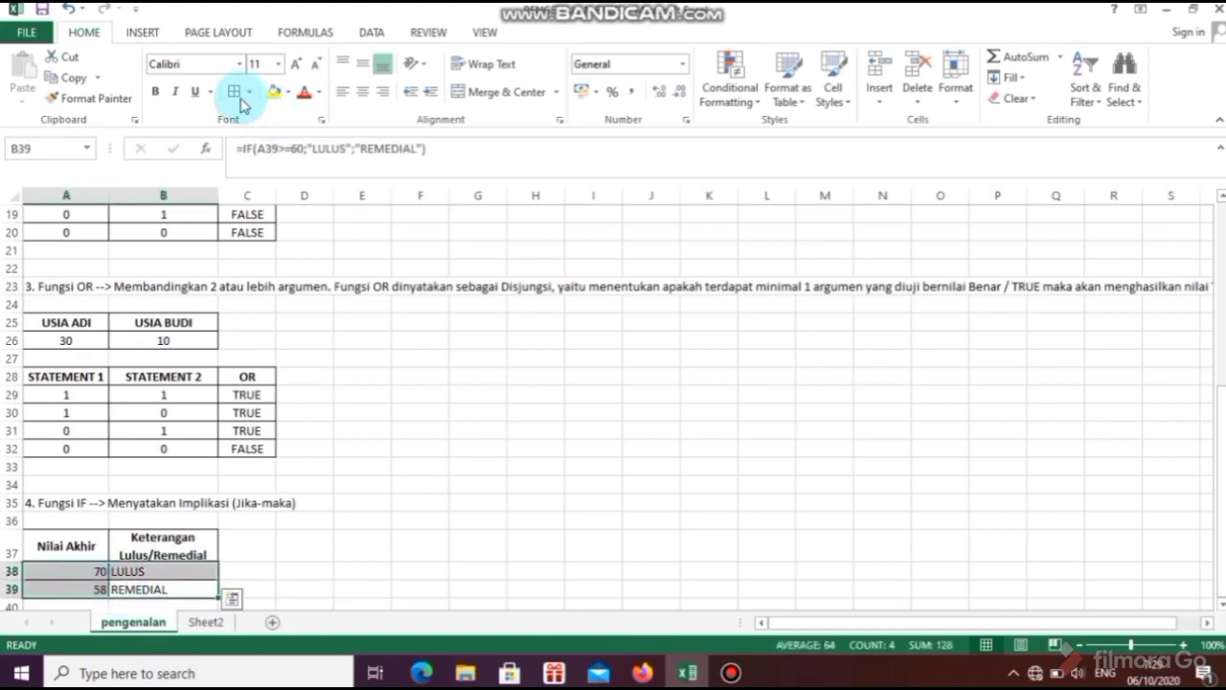
pyautogui.click(363, 93)
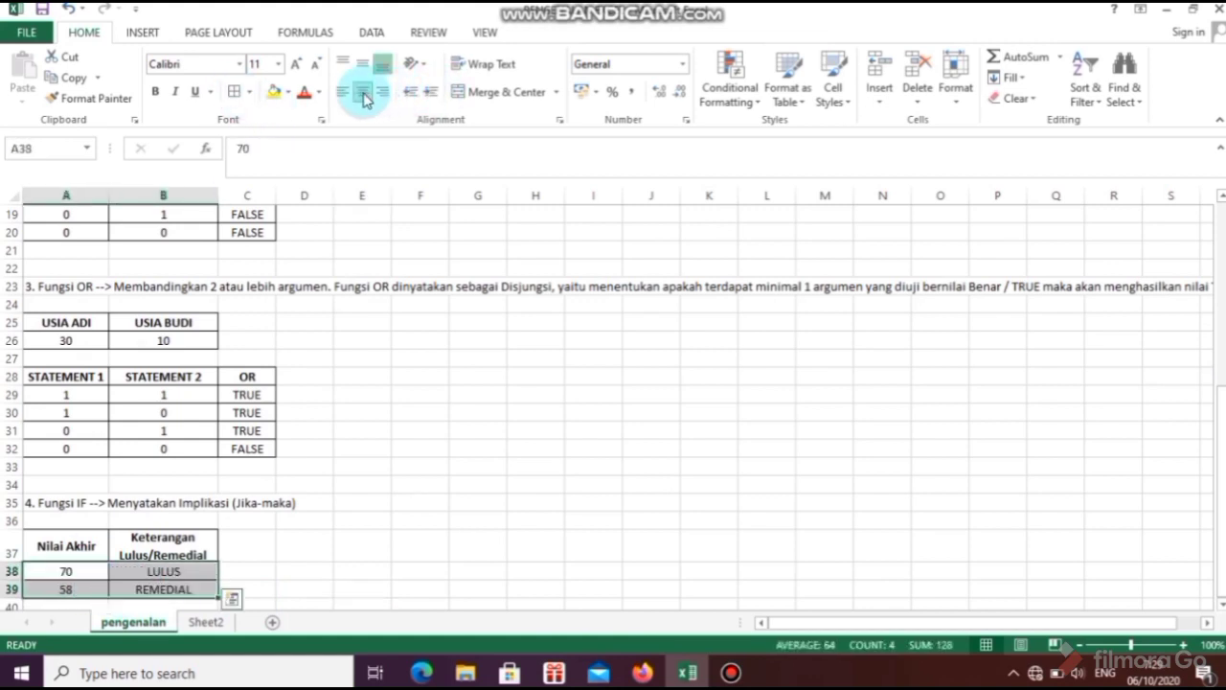
pyautogui.click(317, 572)
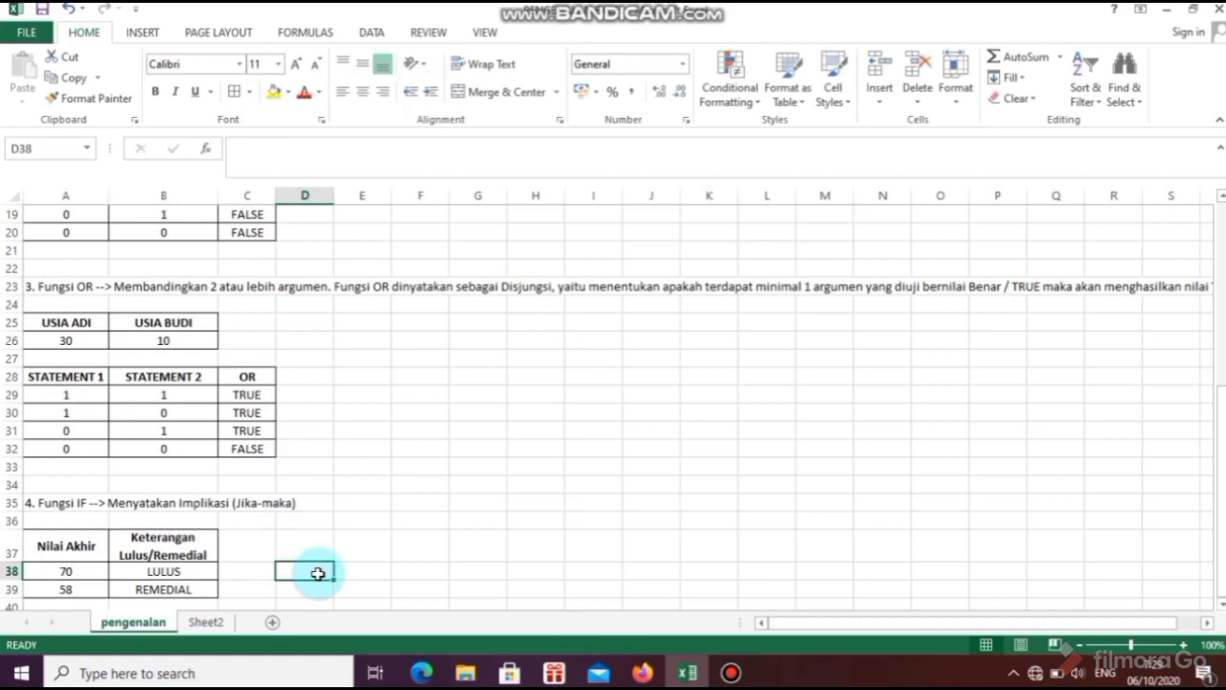
pyautogui.moveTo(1224, 436); pyautogui.dragTo(1221, 468)
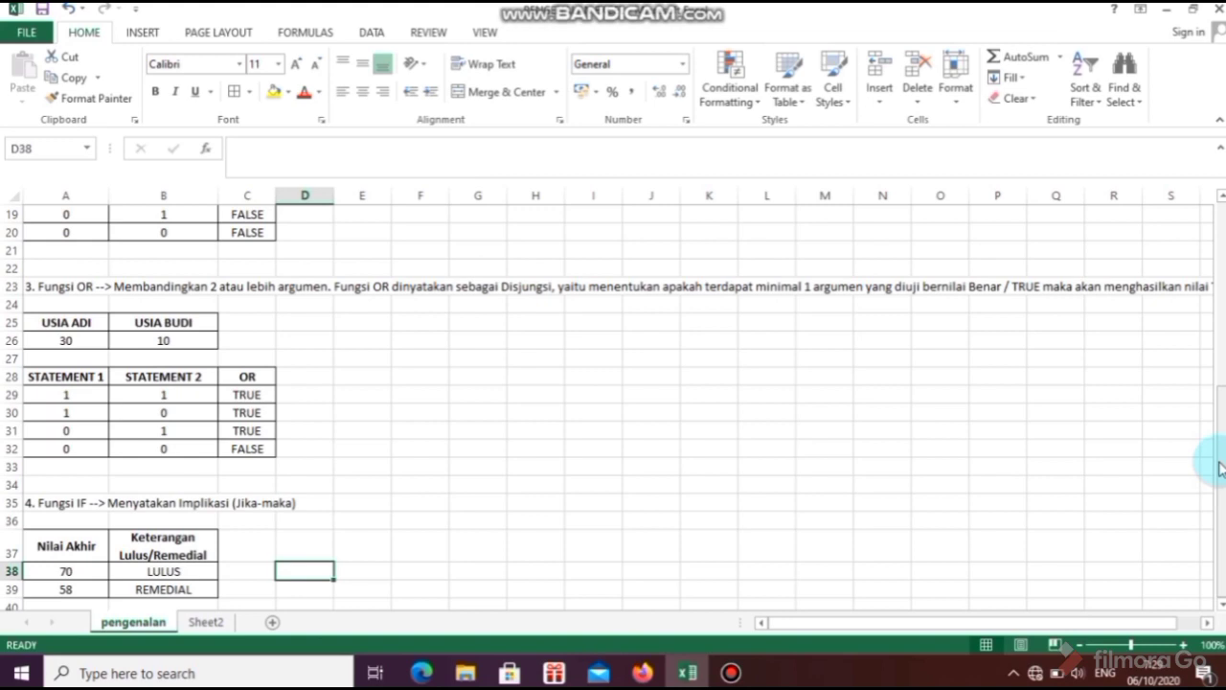
pyautogui.moveTo(1222, 468); pyautogui.dragTo(1219, 412)
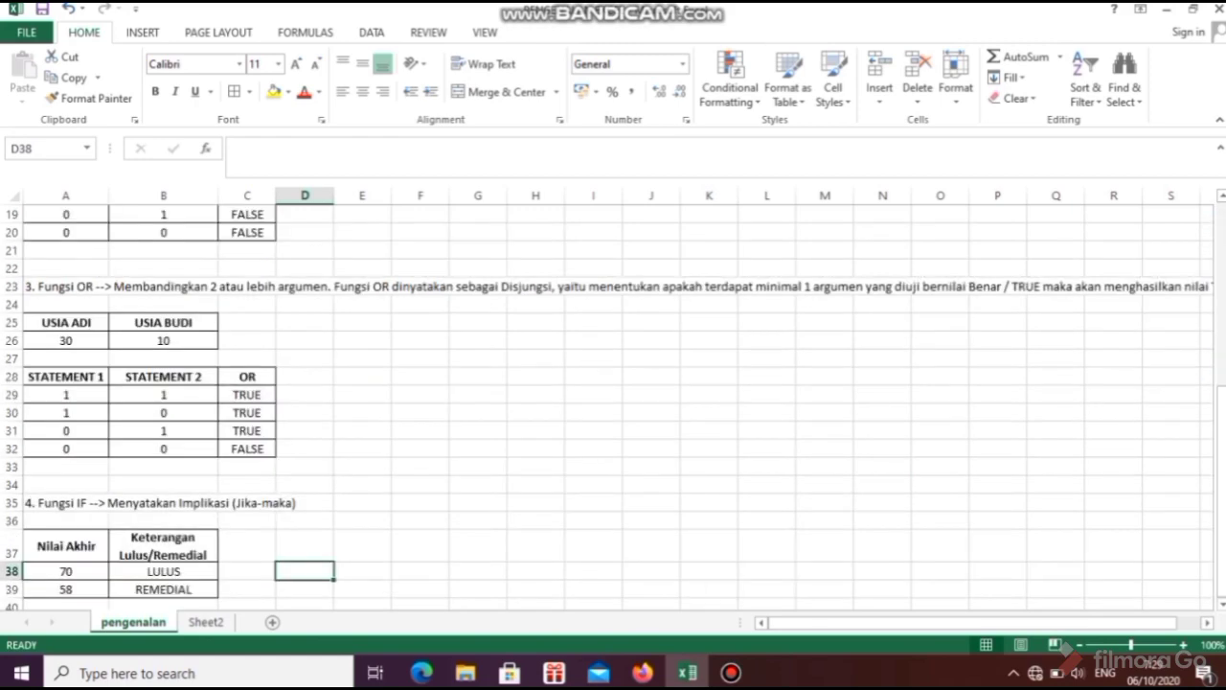
pyautogui.moveTo(1220, 498); pyautogui.dragTo(1219, 317)
pyautogui.moveTo(999, 621); pyautogui.dragTo(936, 632)
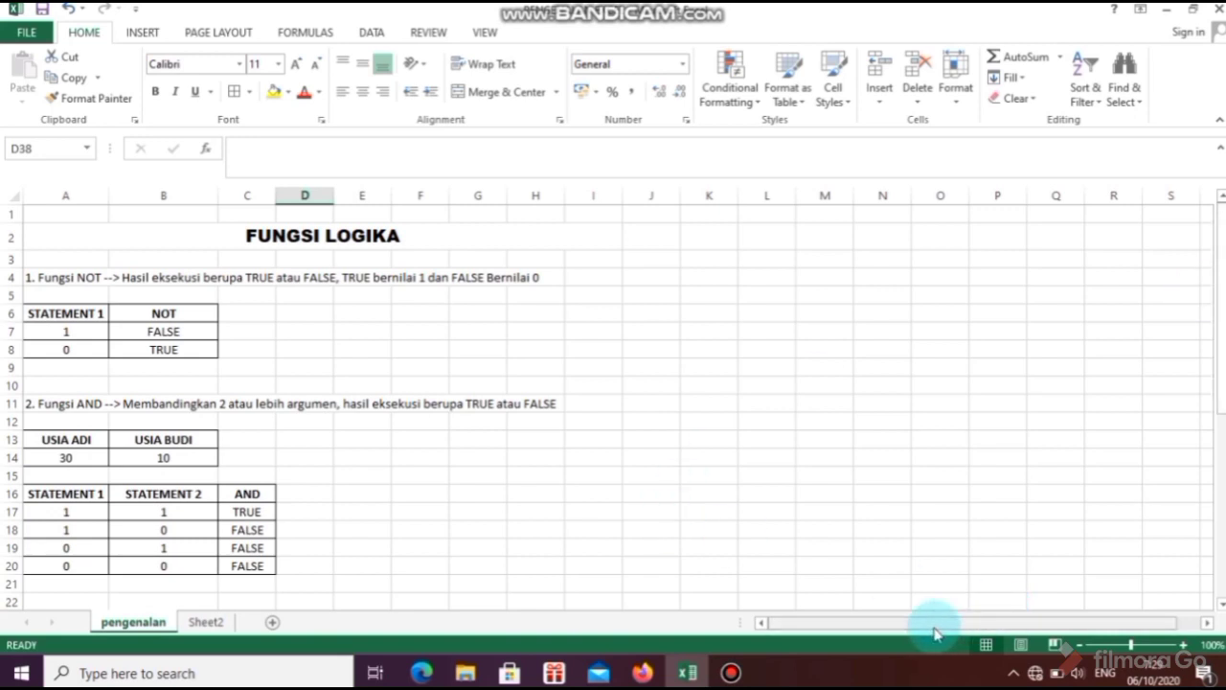